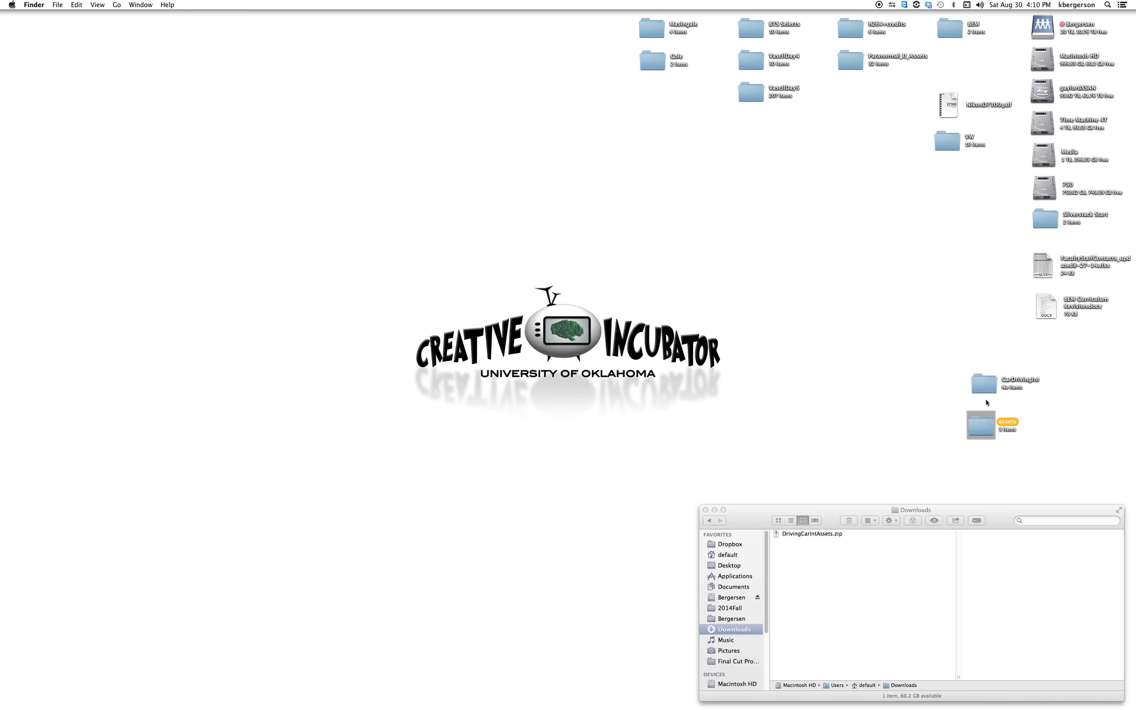
# - Move the assets folder into the CarDrivingInt folder on the desktop and open it to list the image files
pyautogui.click(988, 385)
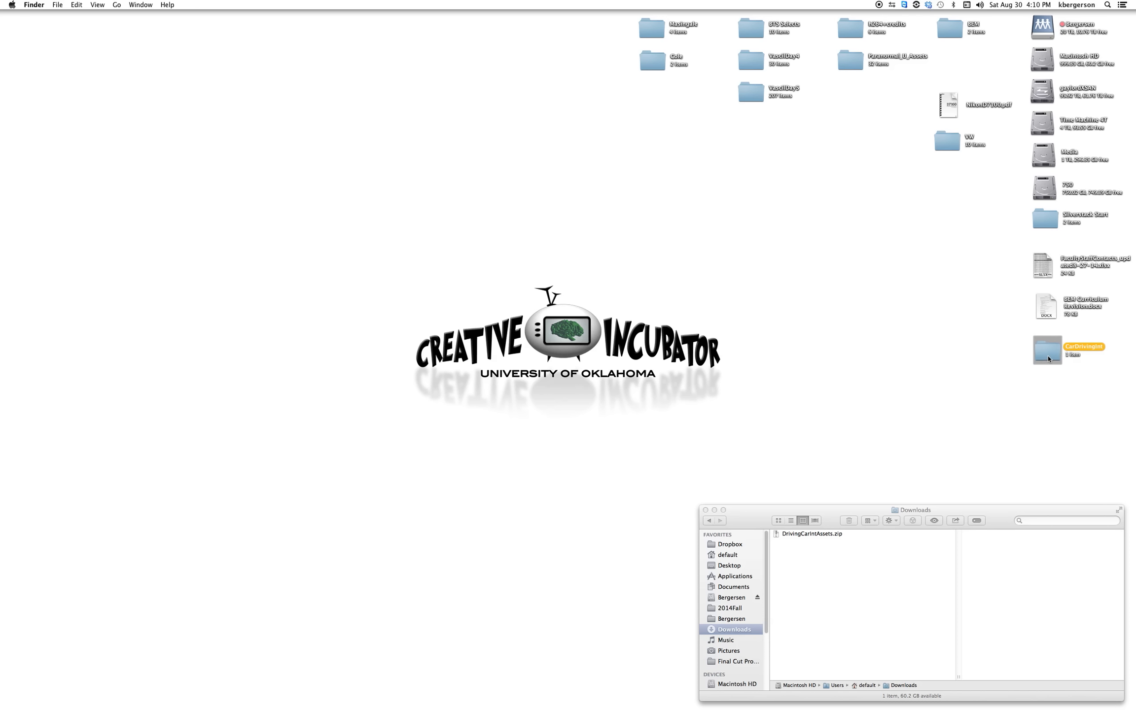
pyautogui.doubleClick(1048, 359)
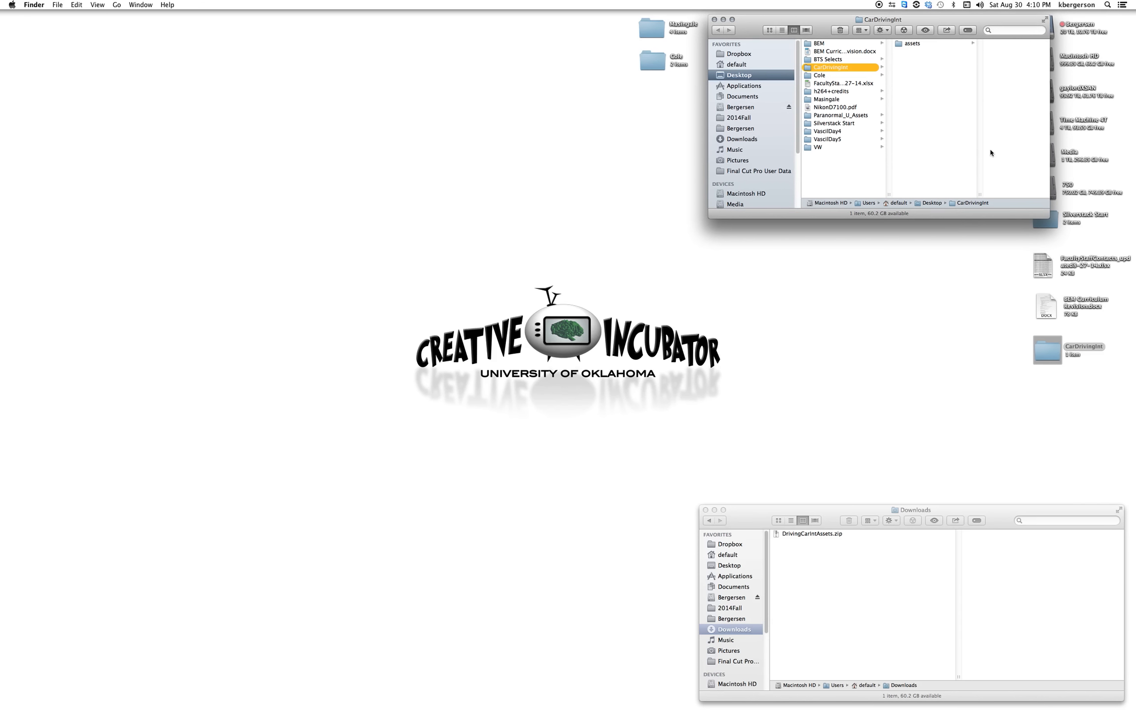
pyautogui.click(908, 44)
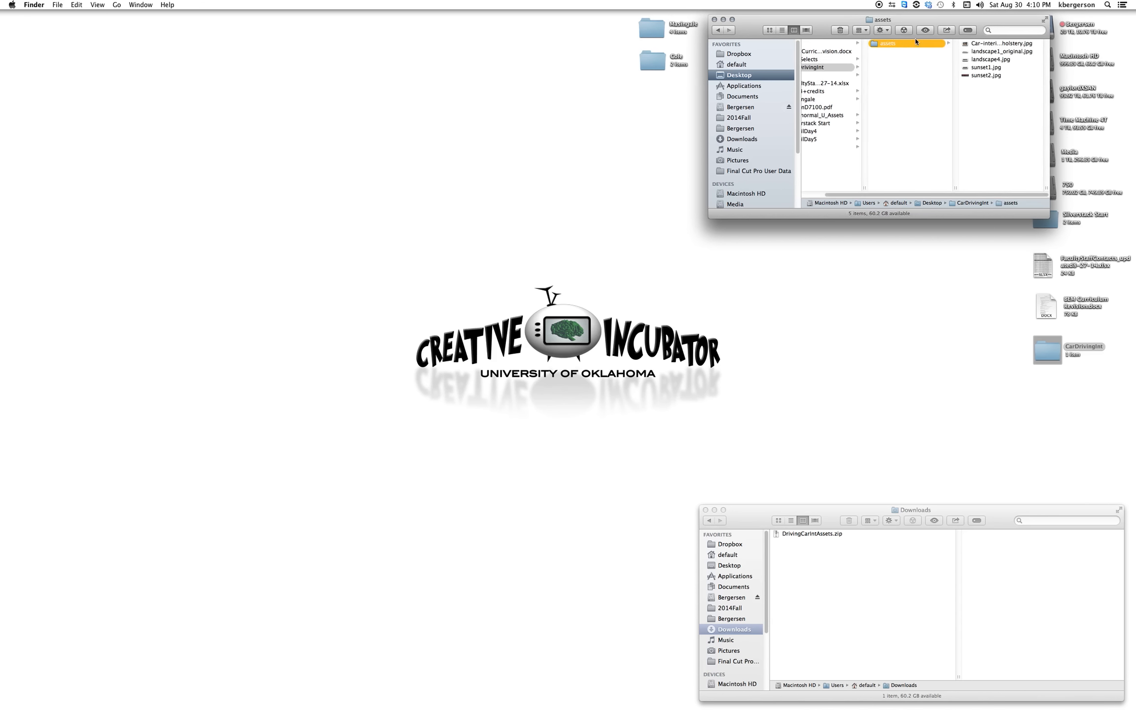
pyautogui.moveTo(1048, 188); pyautogui.dragTo(1083, 185)
# - Open Car-interior-upholstery.jpg from the assets folder in Adobe Photoshop CC 2014
pyautogui.click(979, 46)
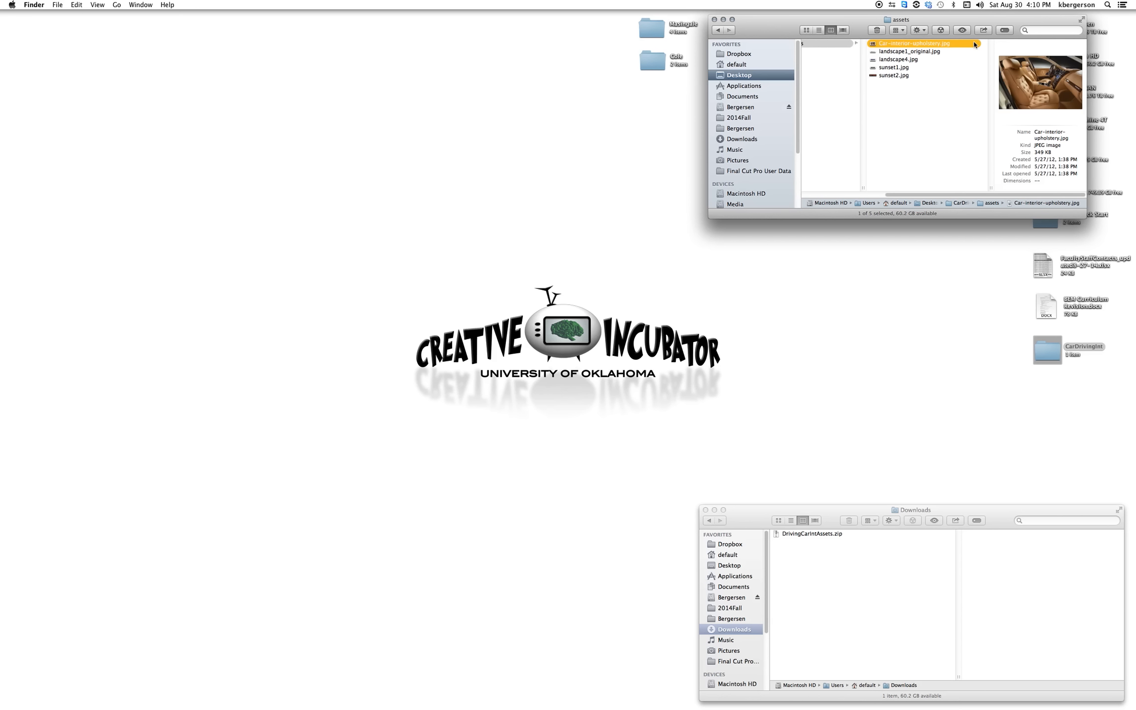
pyautogui.rightClick(888, 45)
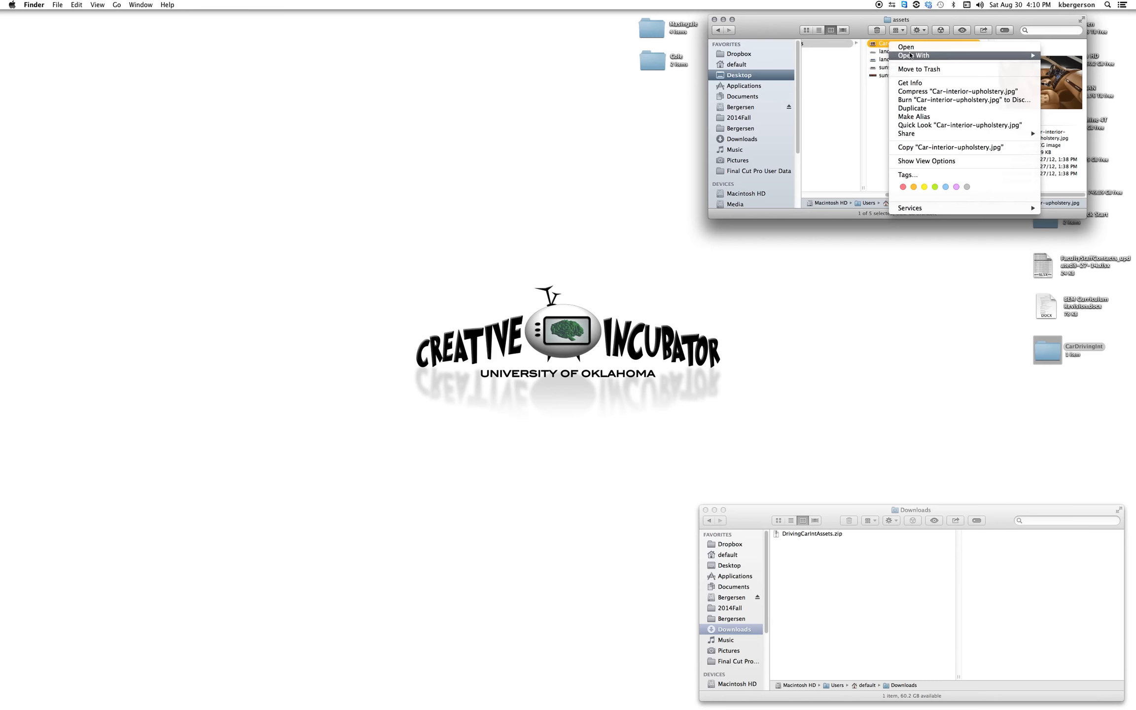
pyautogui.moveTo(911, 56)
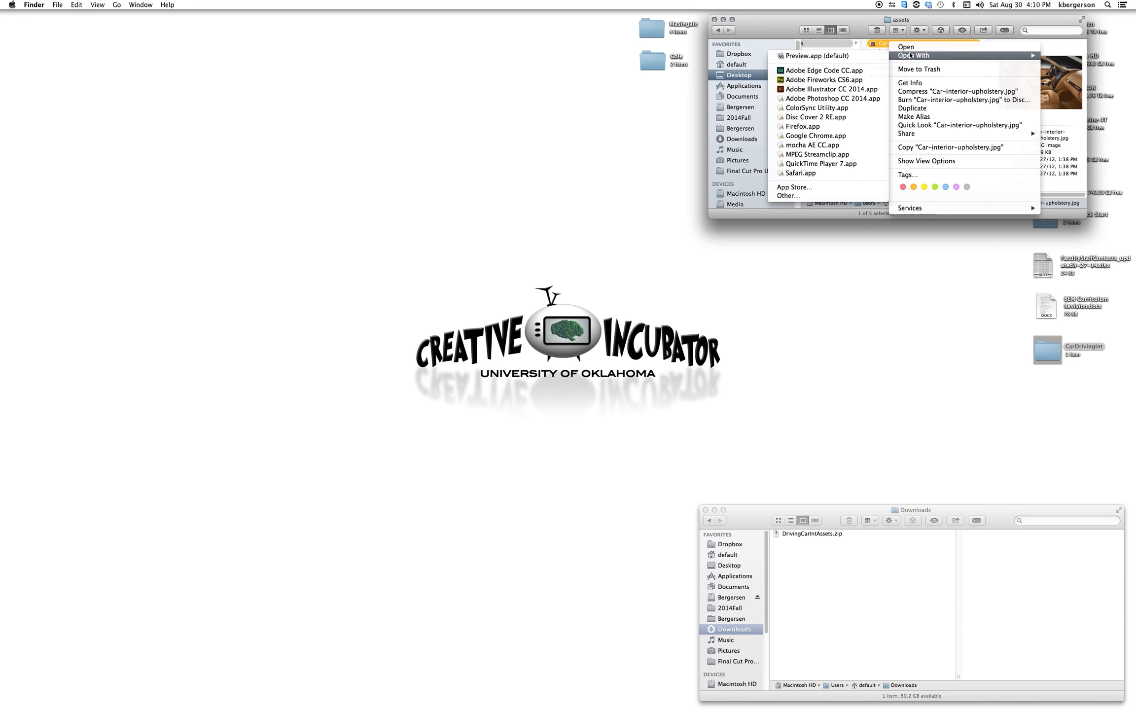
pyautogui.click(849, 100)
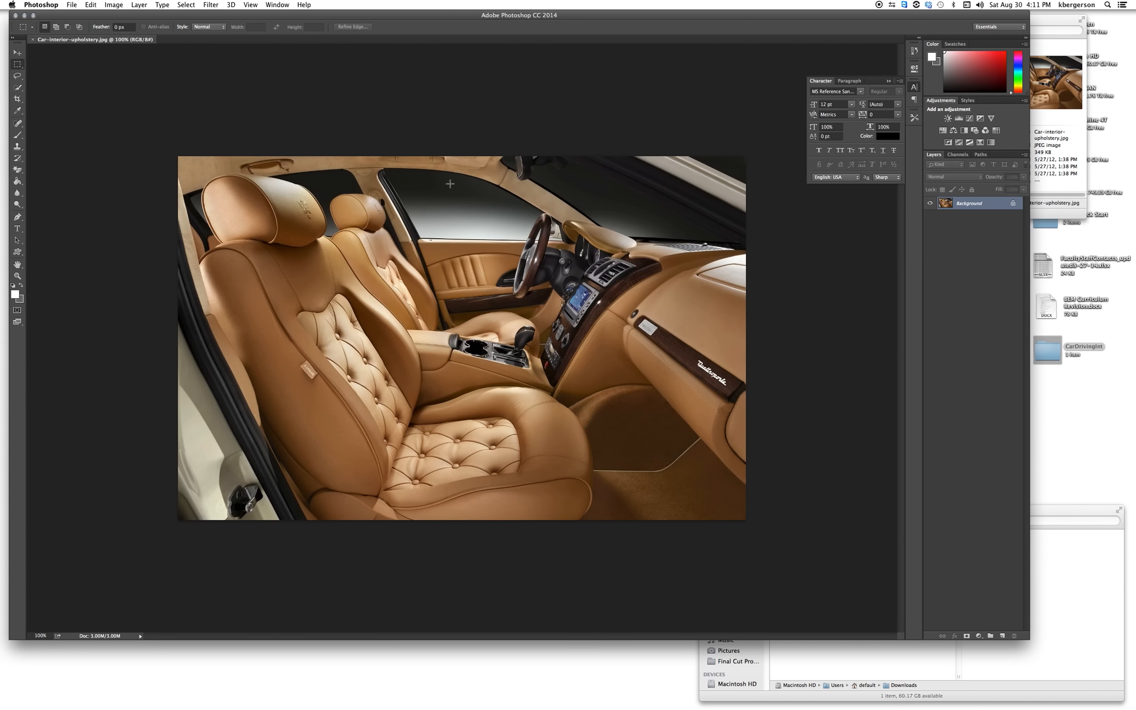
# - Convert the locked Background layer into a regular layer named Layer 0, keeping Normal mode and 100% opacity
pyautogui.press('super+plus')
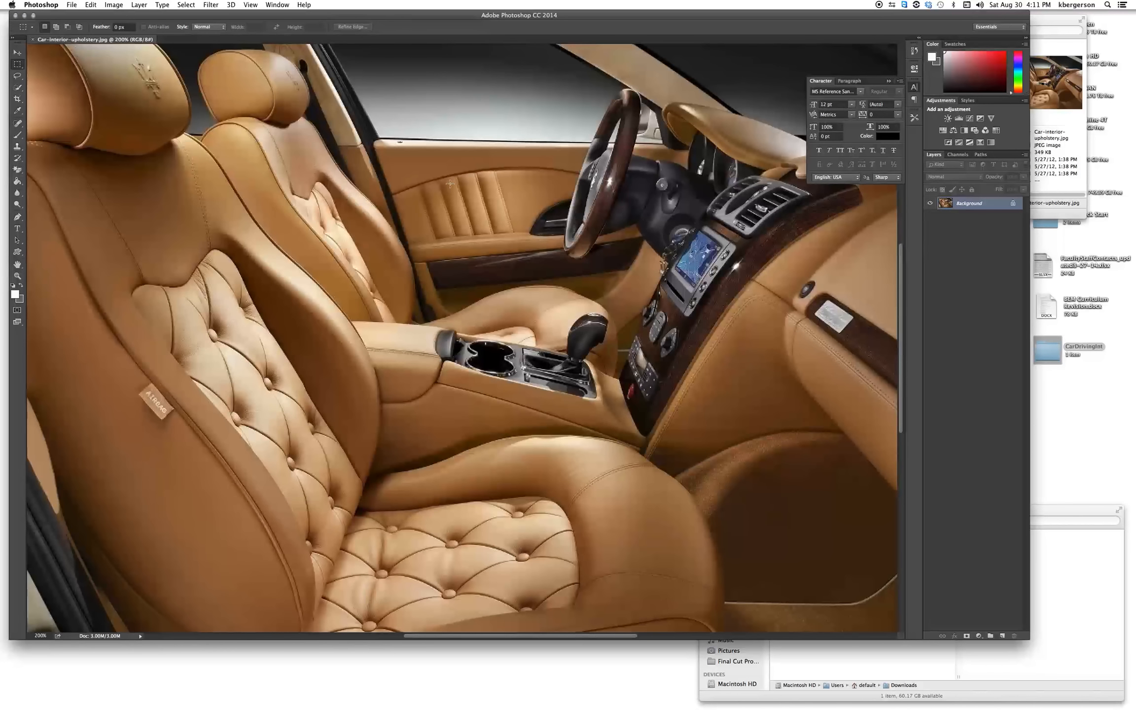
pyautogui.moveTo(486, 122); pyautogui.dragTo(465, 376)
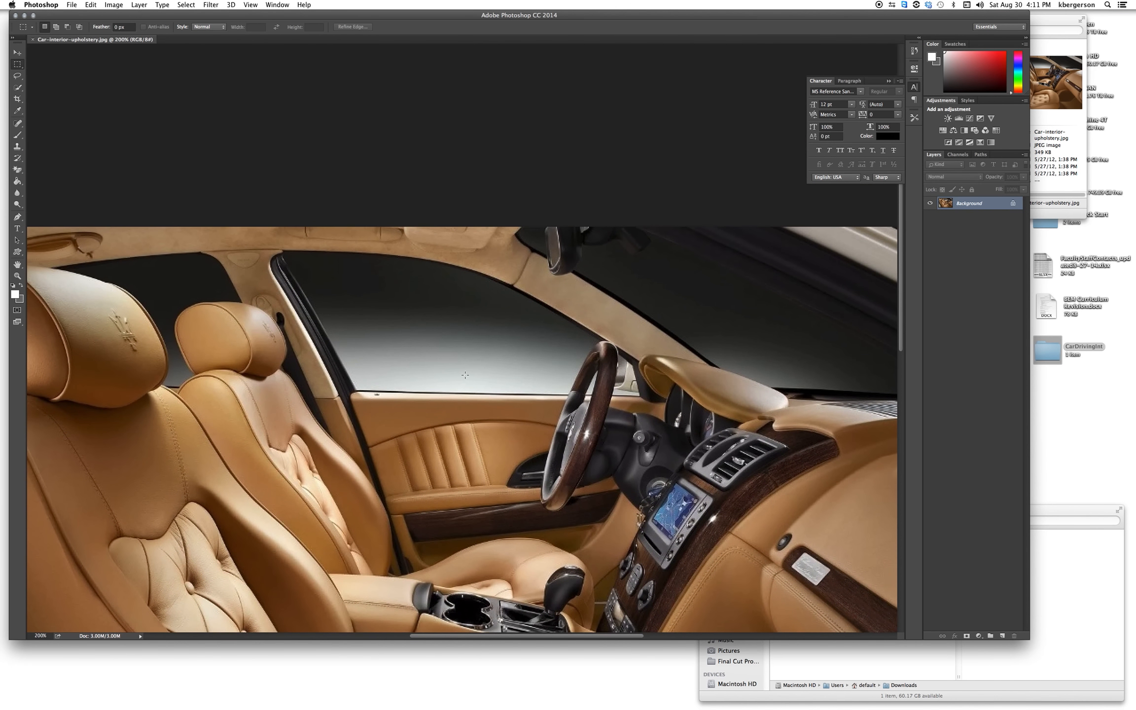
pyautogui.press('super+plus')
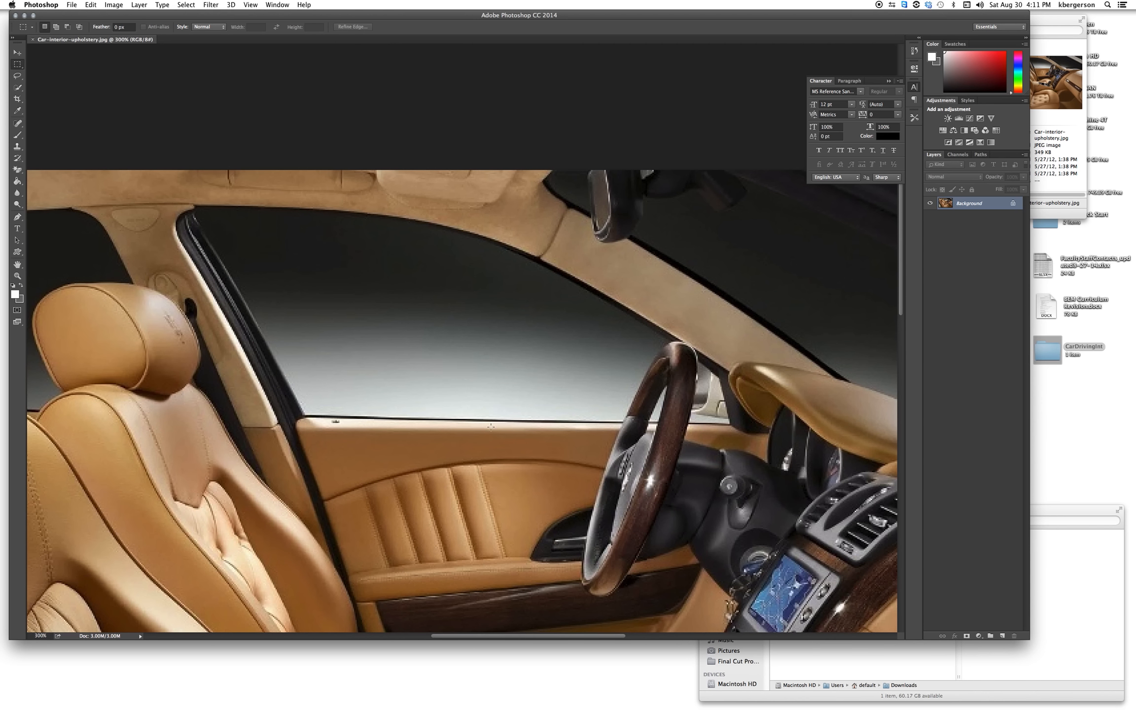
pyautogui.doubleClick(996, 205)
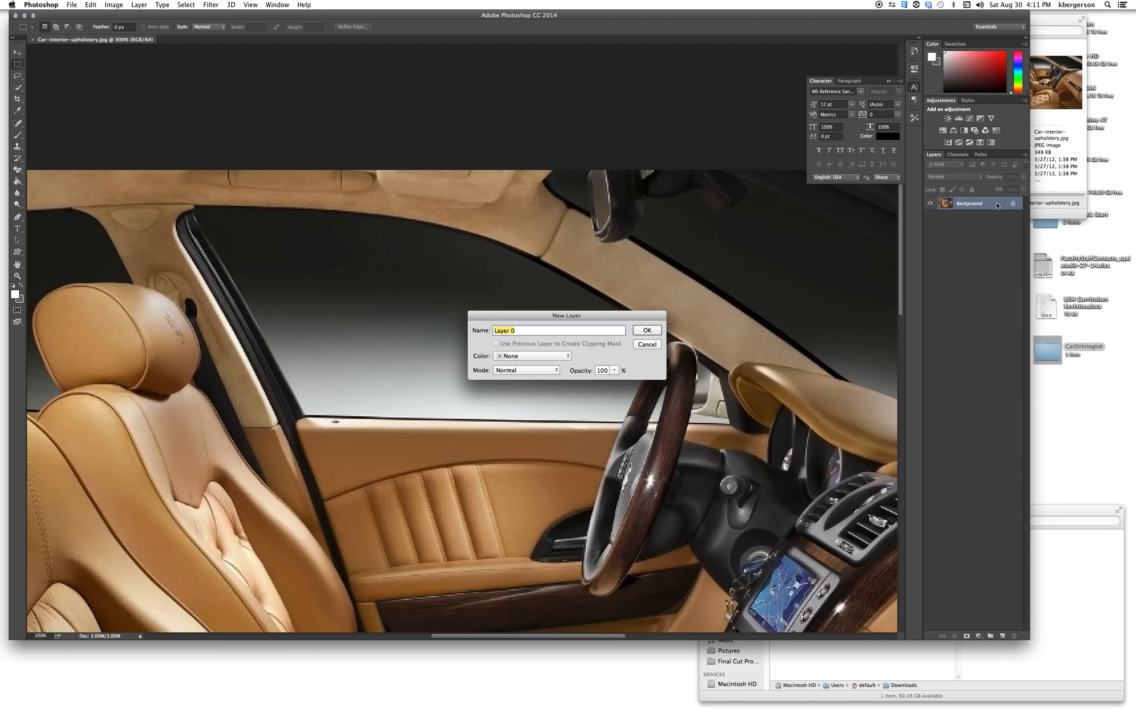
pyautogui.press('Return')
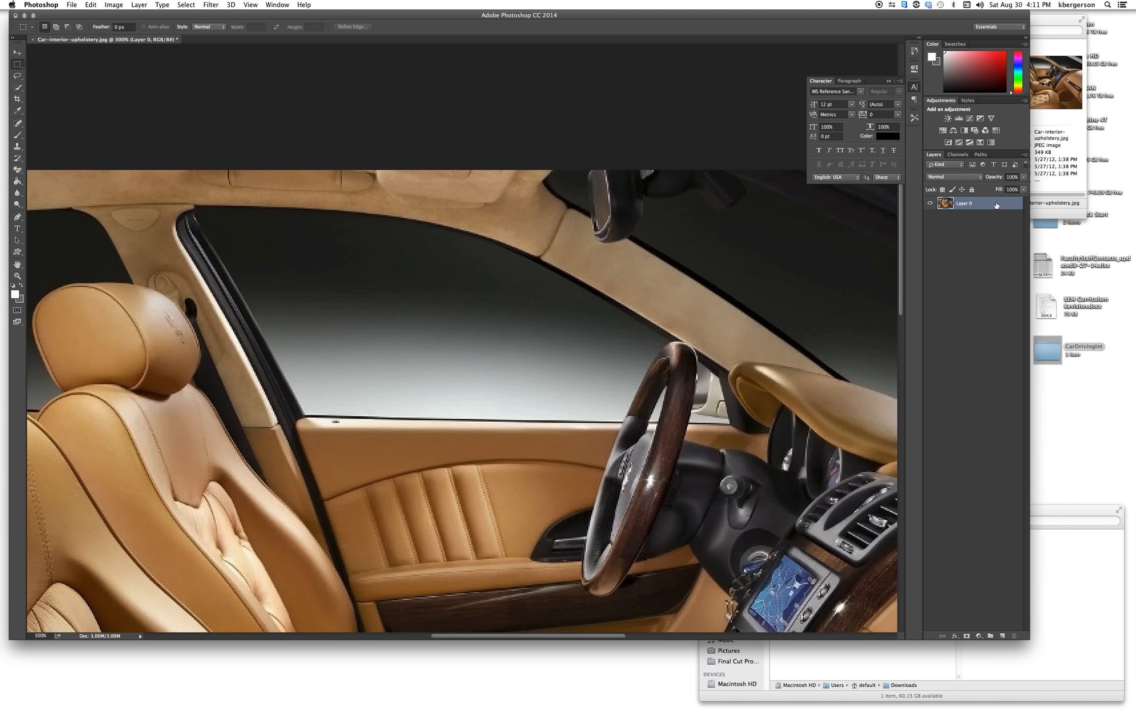
# - With the Pen tool in Path mode, trace the front side window's rear edge from its upper corner down to the door sill
pyautogui.click(17, 217)
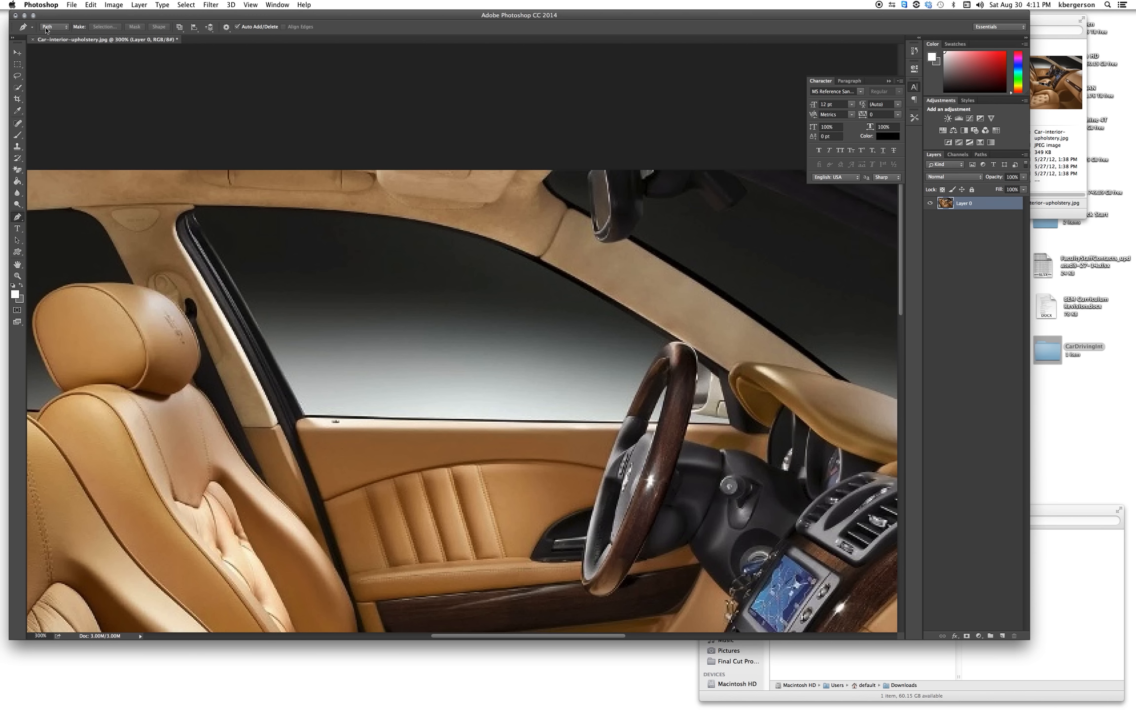
pyautogui.click(67, 30)
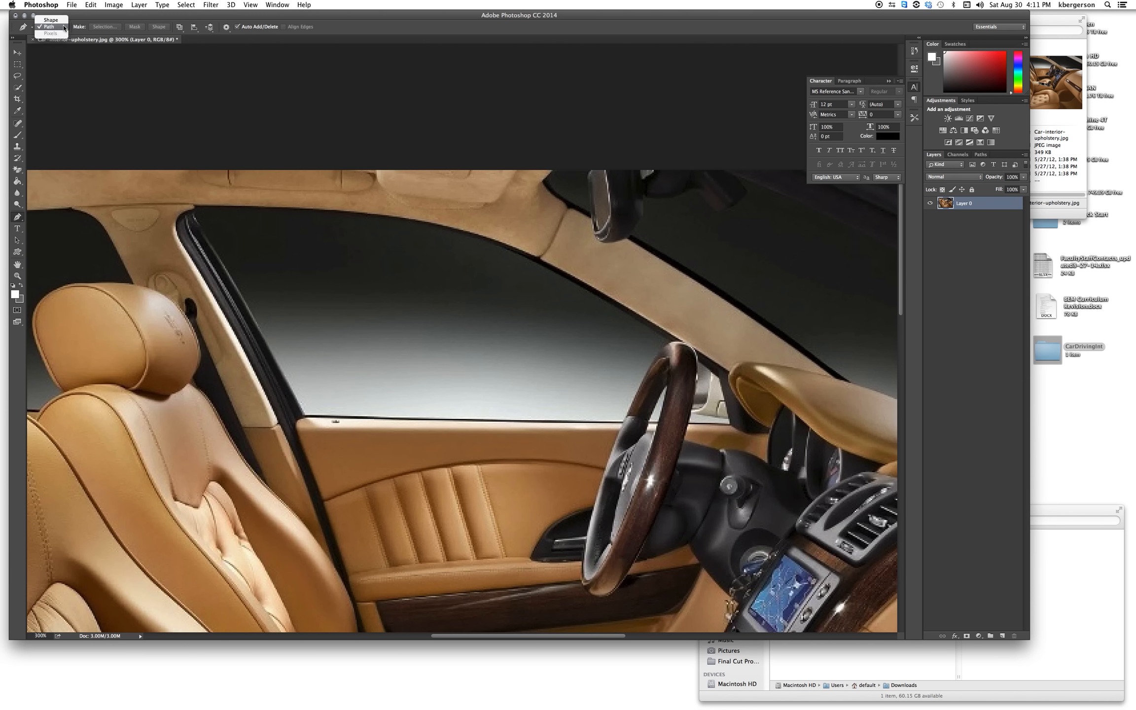
pyautogui.click(54, 26)
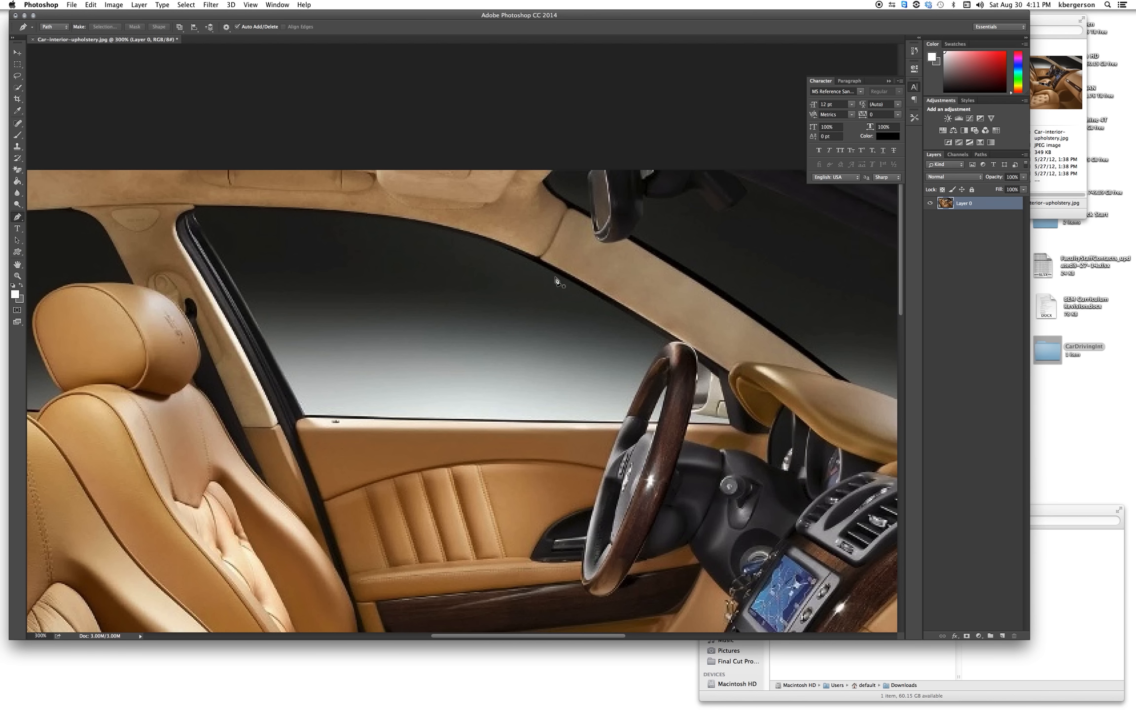
pyautogui.click(204, 210)
pyautogui.moveTo(198, 222); pyautogui.dragTo(203, 232)
pyautogui.click(236, 284)
pyautogui.moveTo(275, 353); pyautogui.dragTo(277, 358)
pyautogui.click(307, 418)
pyautogui.click(981, 155)
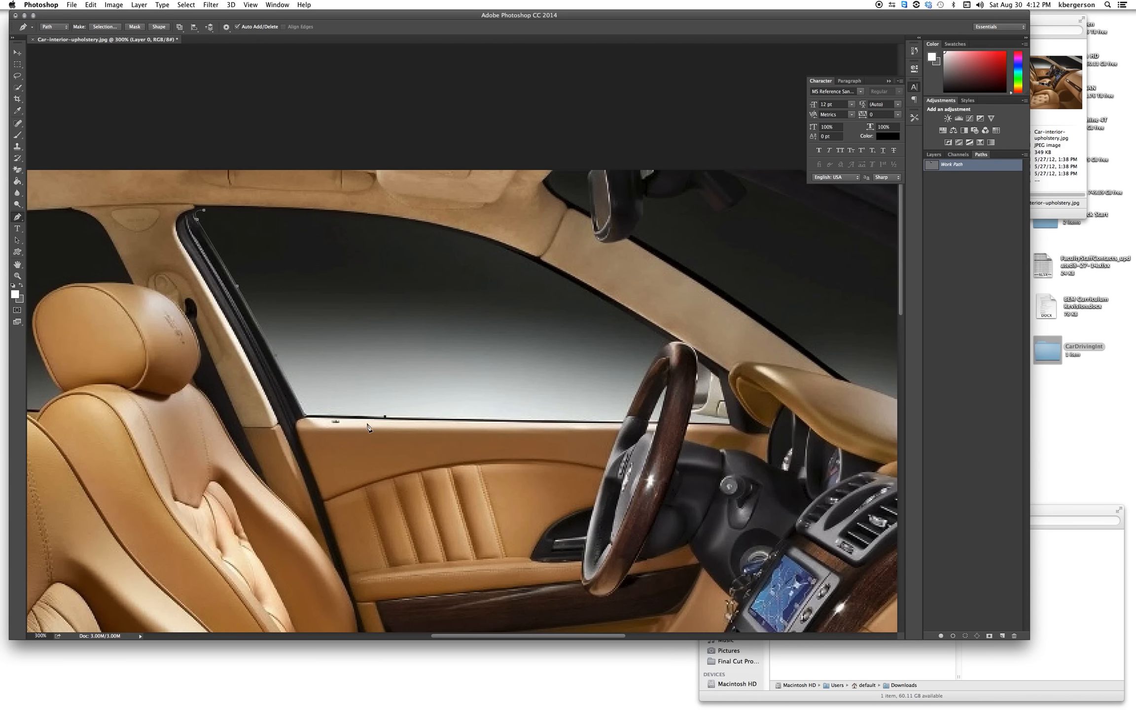
# - Continue the path along the sill, around the steering wheel and back along the curved roof edge, closing the front side window outline
pyautogui.click(480, 419)
pyautogui.click(559, 421)
pyautogui.click(622, 422)
pyautogui.click(597, 298)
pyautogui.moveTo(462, 233); pyautogui.dragTo(423, 228)
pyautogui.click(282, 213)
pyautogui.moveTo(283, 217); pyautogui.dragTo(233, 214)
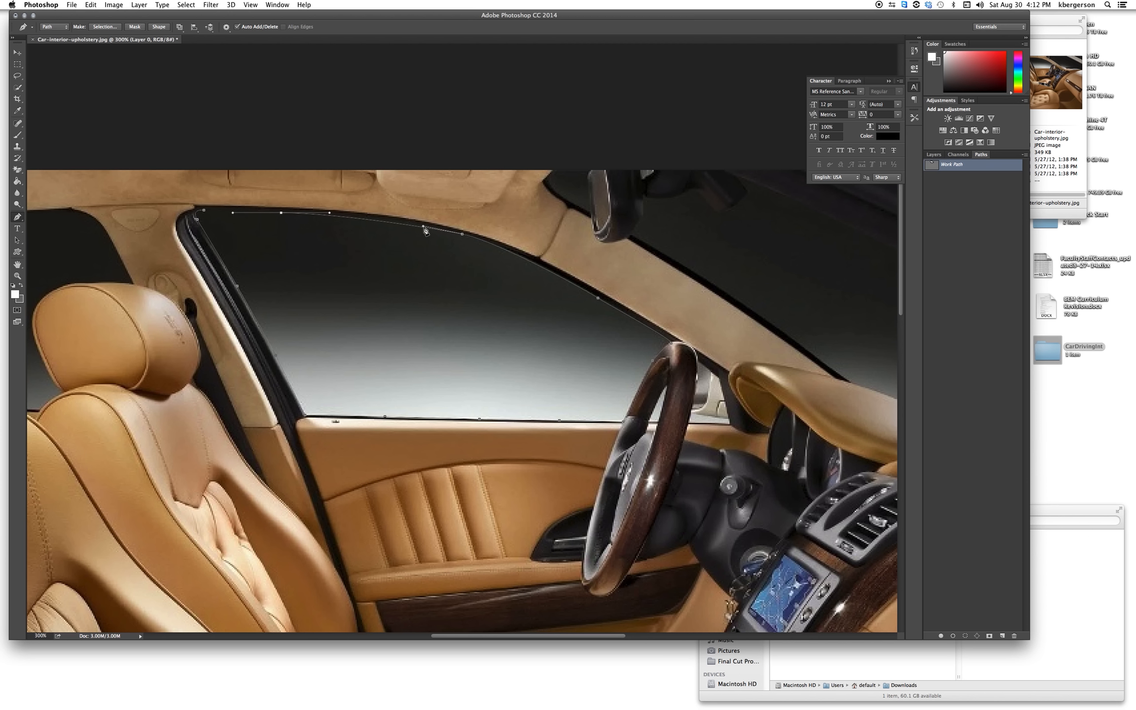
pyautogui.moveTo(424, 228); pyautogui.dragTo(419, 224)
pyautogui.moveTo(234, 215); pyautogui.dragTo(233, 214)
pyautogui.click(204, 212)
# - Turn the front side window path into a new anti-aliased selection with 0-pixel feather, delete the glass area and deselect
pyautogui.click(933, 155)
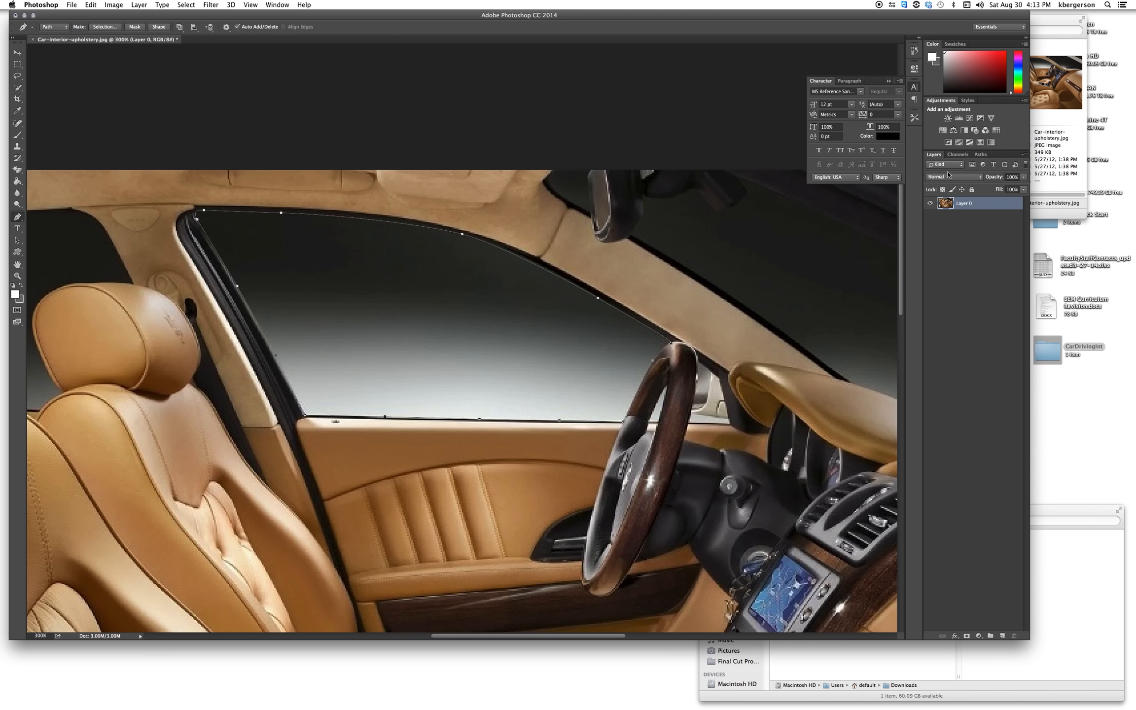
pyautogui.click(980, 155)
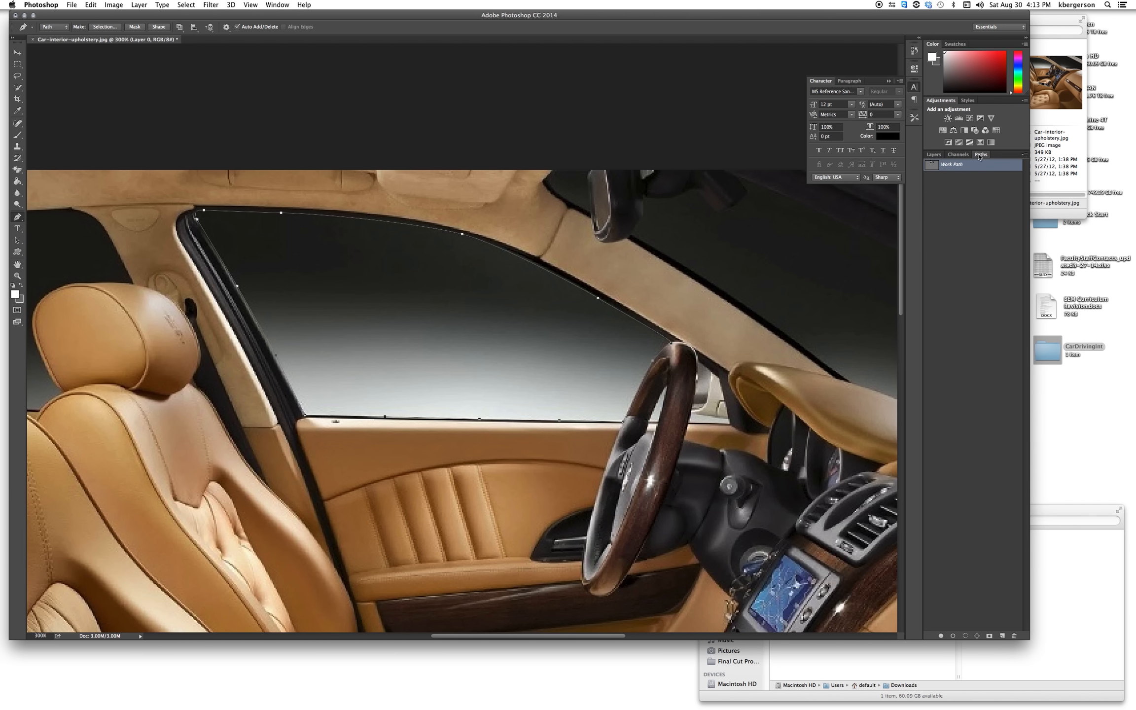
pyautogui.rightClick(970, 169)
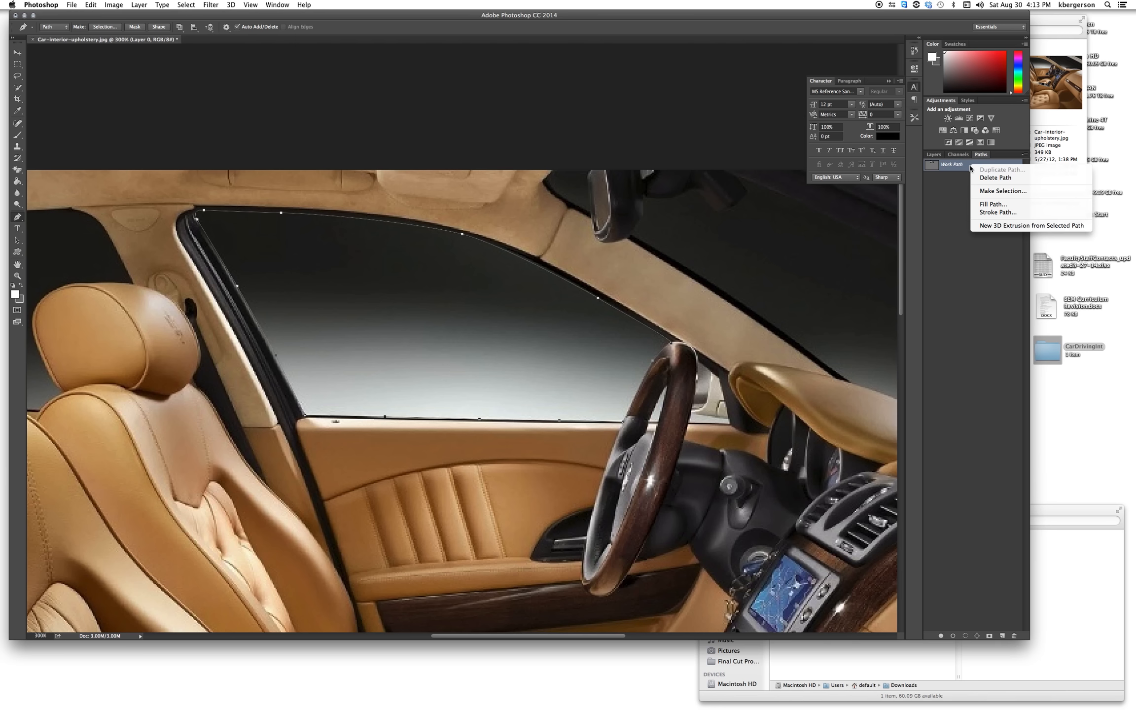
pyautogui.click(993, 192)
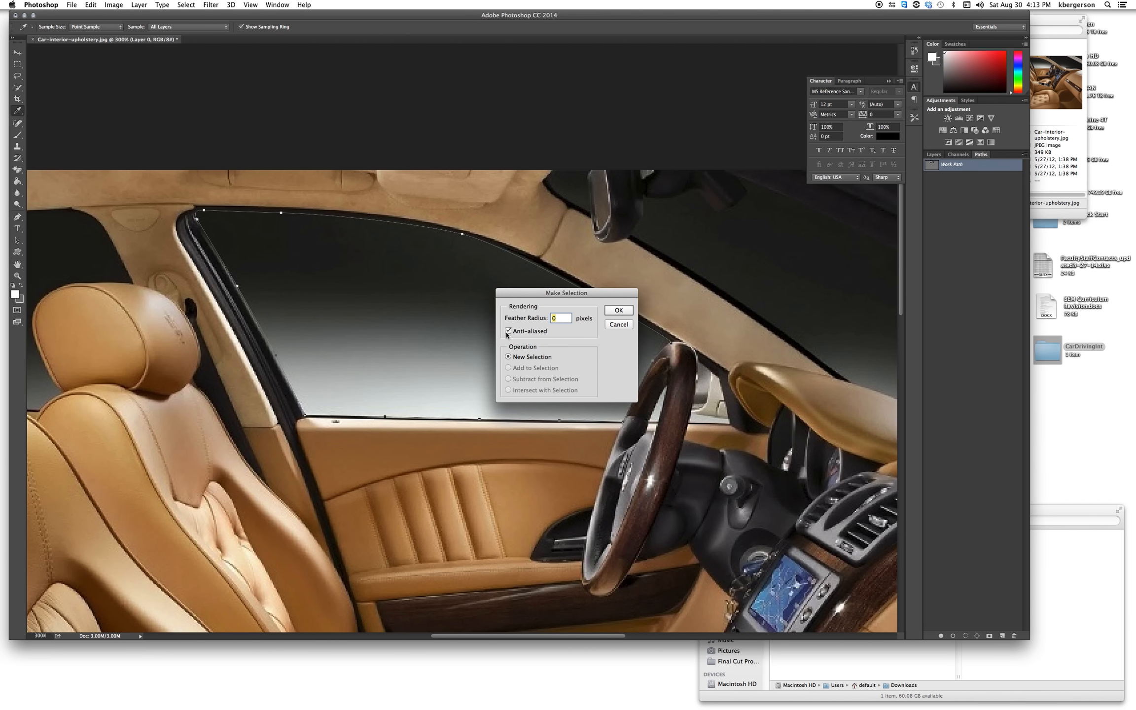
pyautogui.click(618, 311)
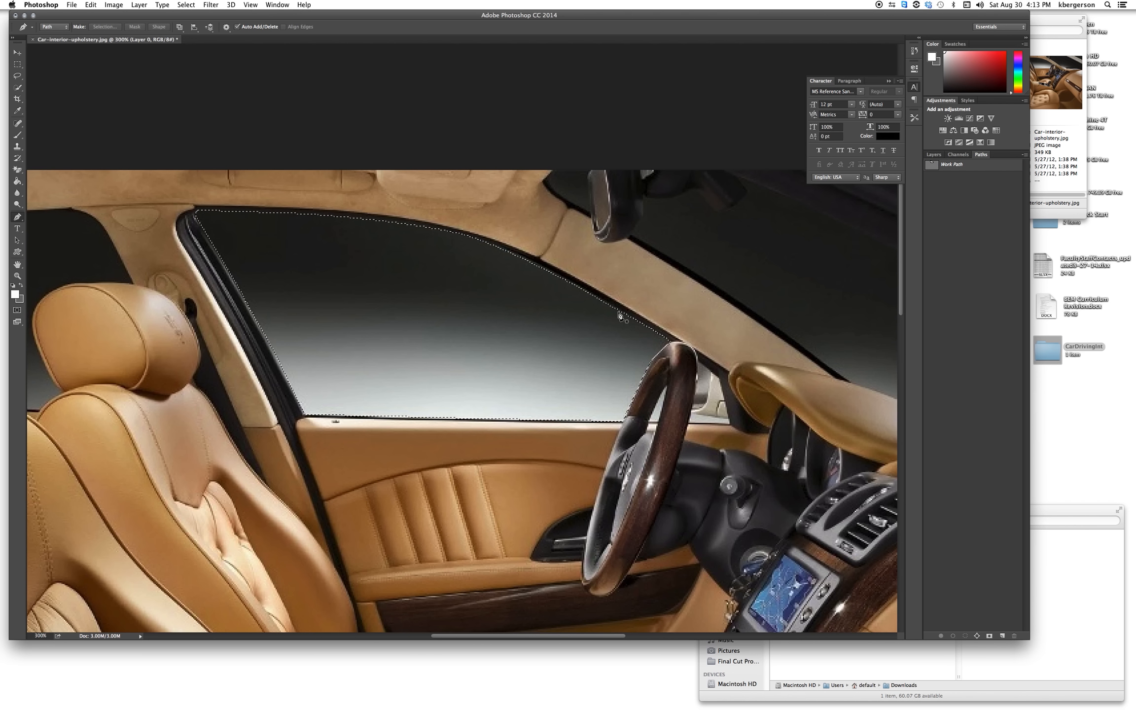
pyautogui.press('Delete')
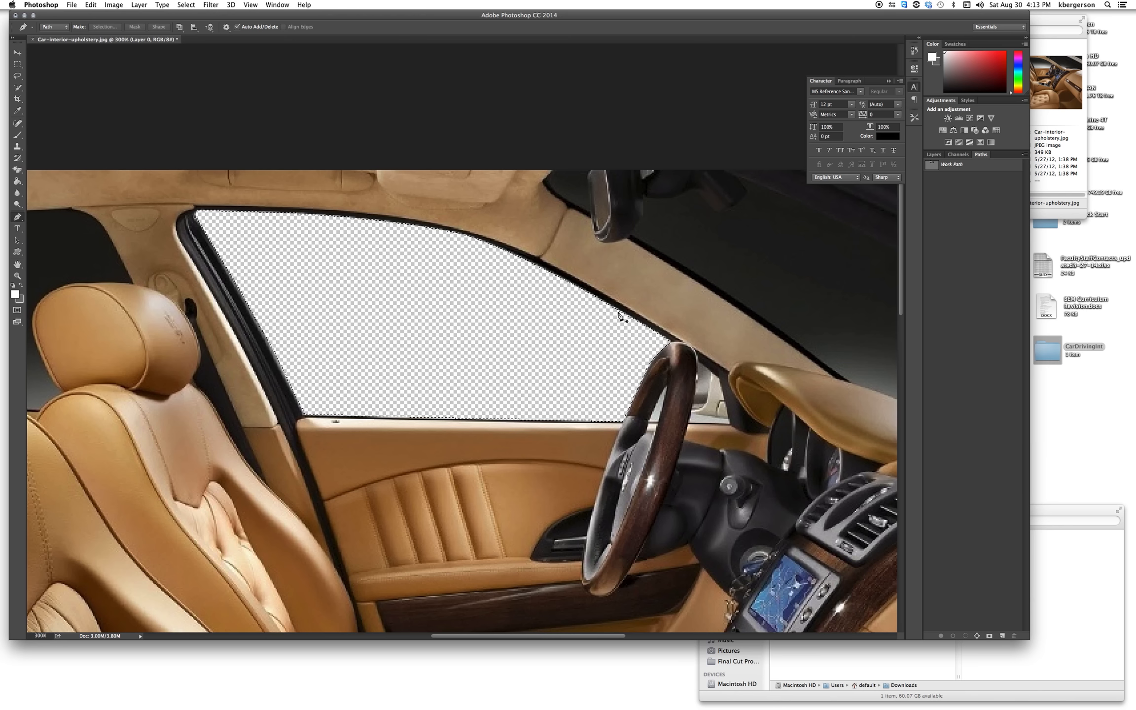
pyautogui.press('super+d')
# - Start a Pen path around the rear side window by tracing the near headrest's curved edge down to the seat
pyautogui.moveTo(251, 328); pyautogui.dragTo(735, 312)
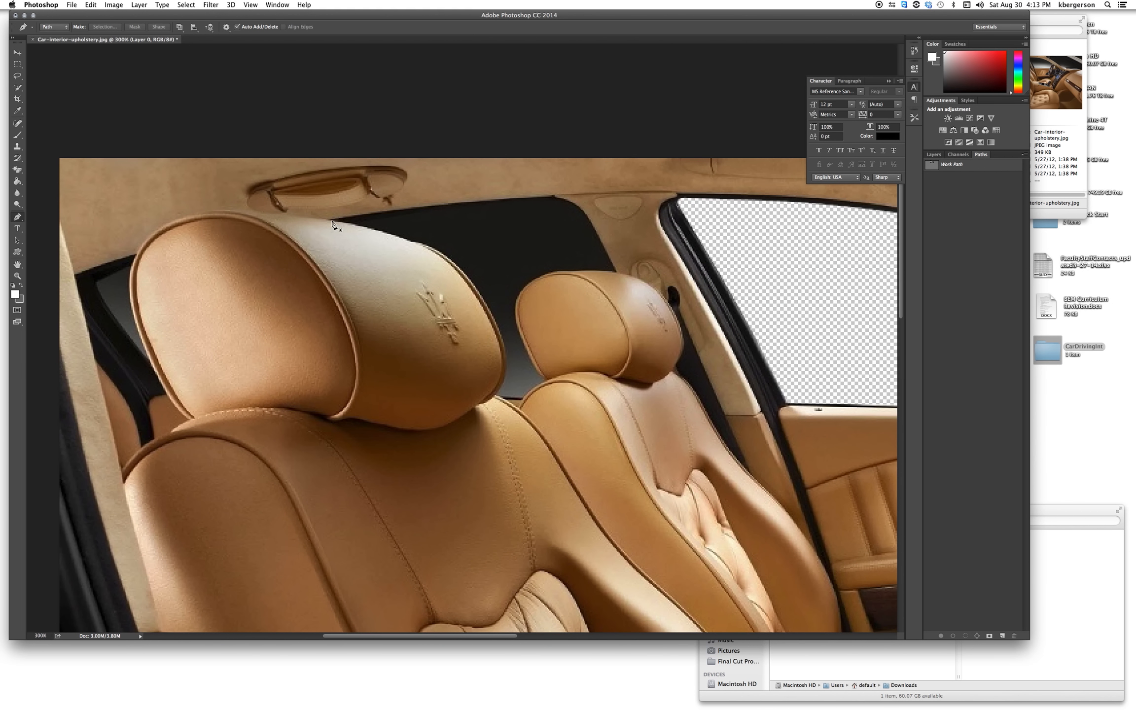
pyautogui.click(332, 220)
pyautogui.moveTo(413, 239); pyautogui.dragTo(419, 245)
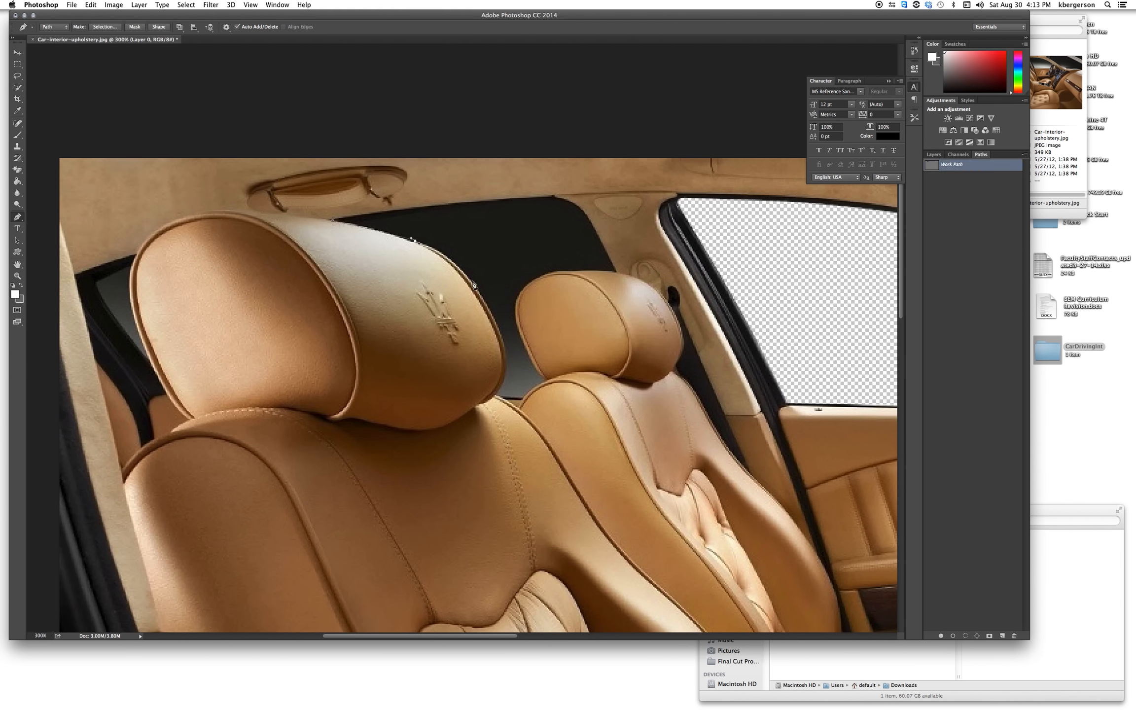
pyautogui.moveTo(505, 354); pyautogui.dragTo(532, 455)
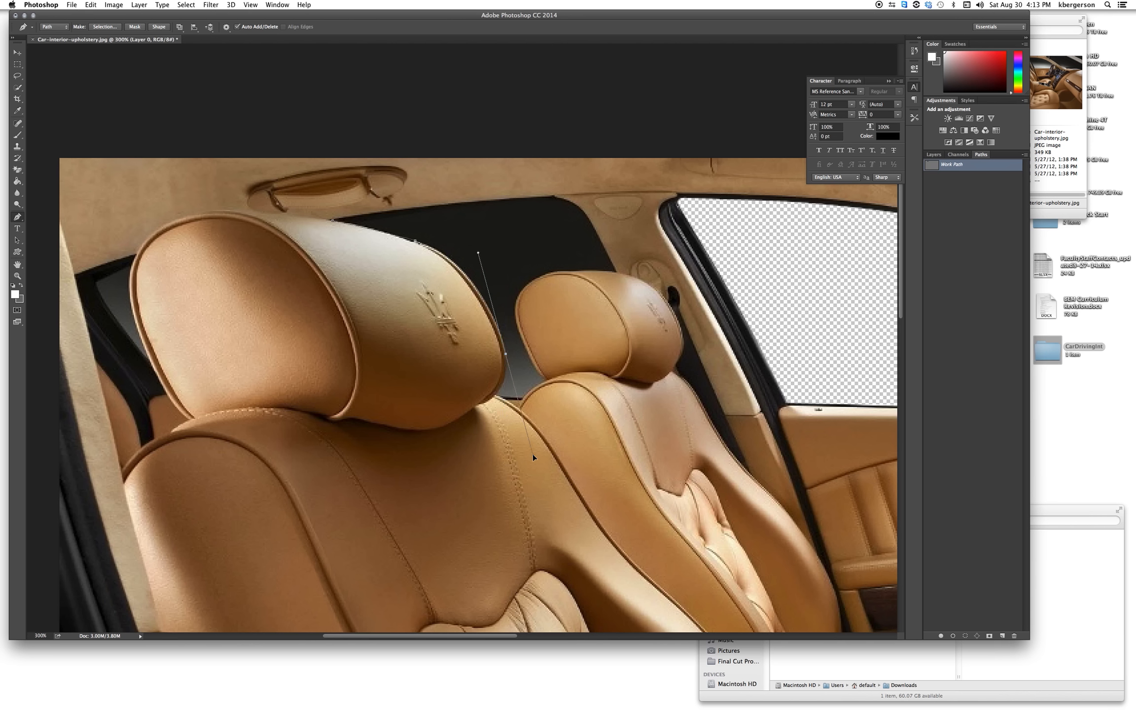
pyautogui.click(496, 395)
pyautogui.moveTo(533, 456); pyautogui.dragTo(512, 379)
# - Continue the path along the rear window's lower edge, around the far headrest and along the window frame, closing the outline
pyautogui.moveTo(504, 399); pyautogui.dragTo(521, 399)
pyautogui.moveTo(516, 303); pyautogui.dragTo(553, 273)
pyautogui.moveTo(550, 275); pyautogui.dragTo(552, 271)
pyautogui.click(617, 274)
pyautogui.click(556, 197)
pyautogui.moveTo(557, 200); pyautogui.dragTo(525, 200)
pyautogui.moveTo(376, 214); pyautogui.dragTo(358, 219)
pyautogui.click(332, 221)
# - Turn the rear side window path into a new anti-aliased selection with 0-pixel feather and delete the glass between the headrests
pyautogui.click(990, 167)
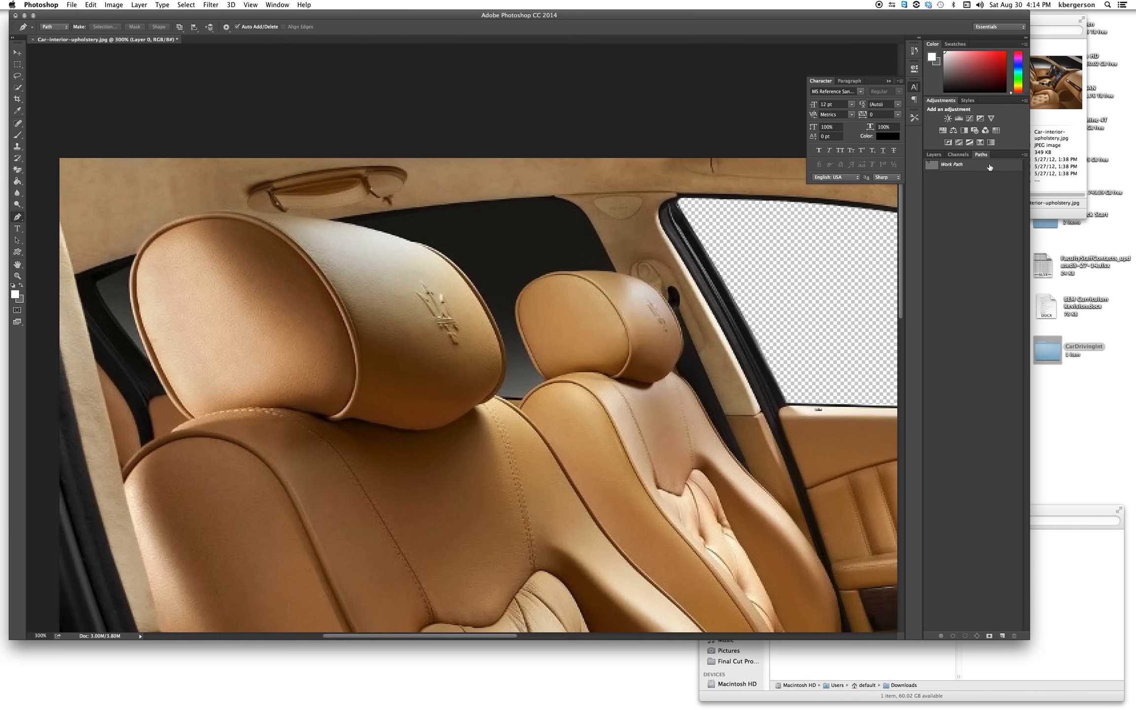
pyautogui.click(988, 168)
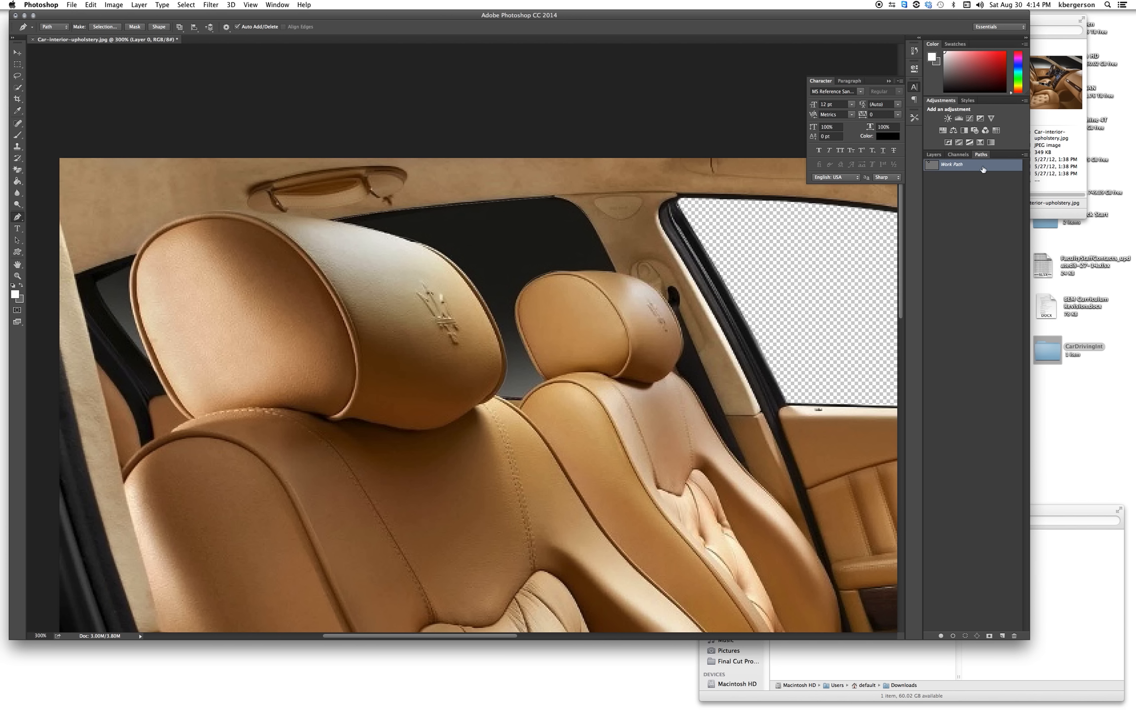
pyautogui.rightClick(982, 169)
pyautogui.click(1029, 195)
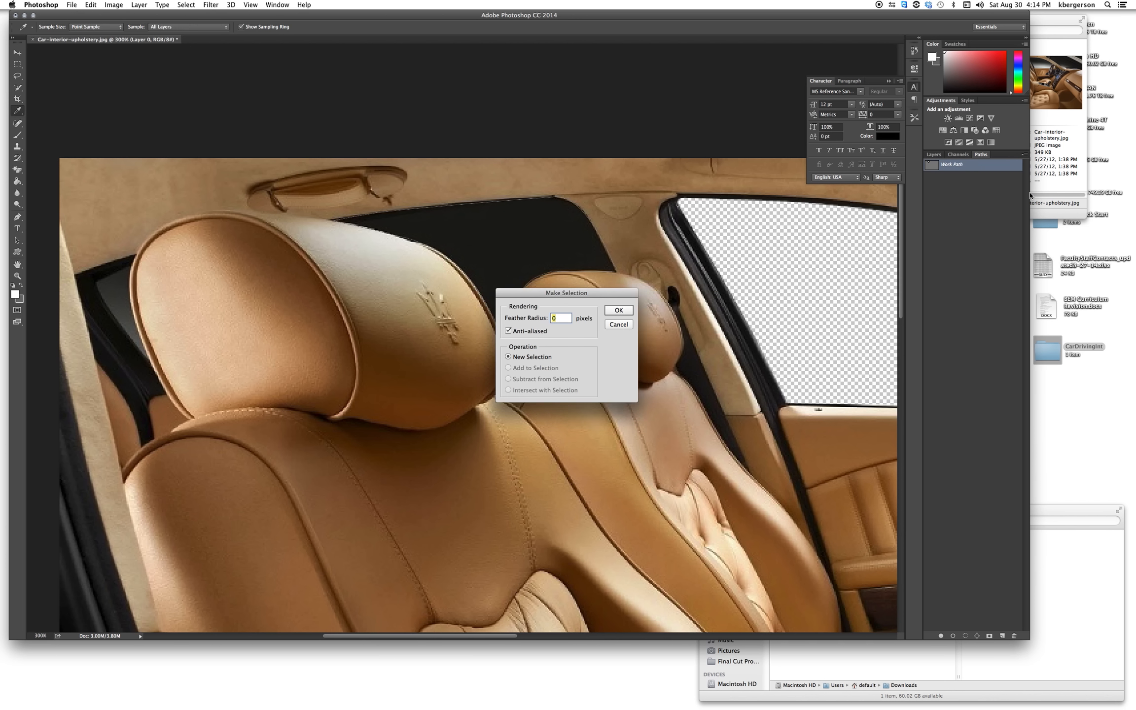
pyautogui.press('Return')
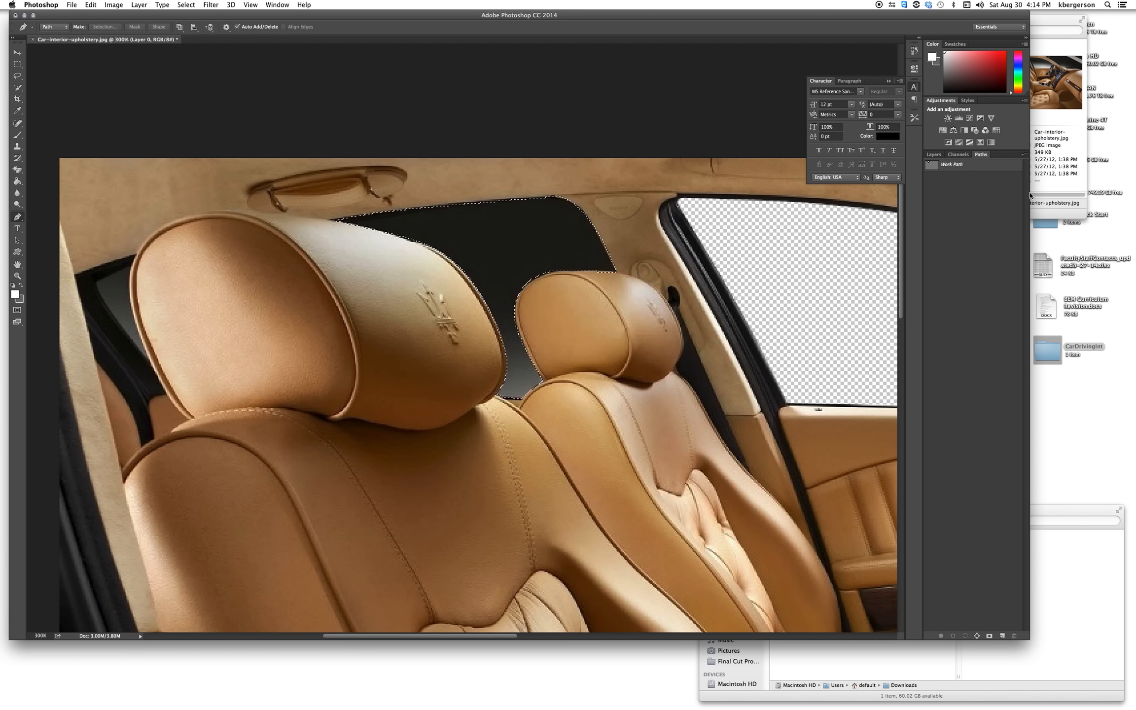
pyautogui.press('Delete')
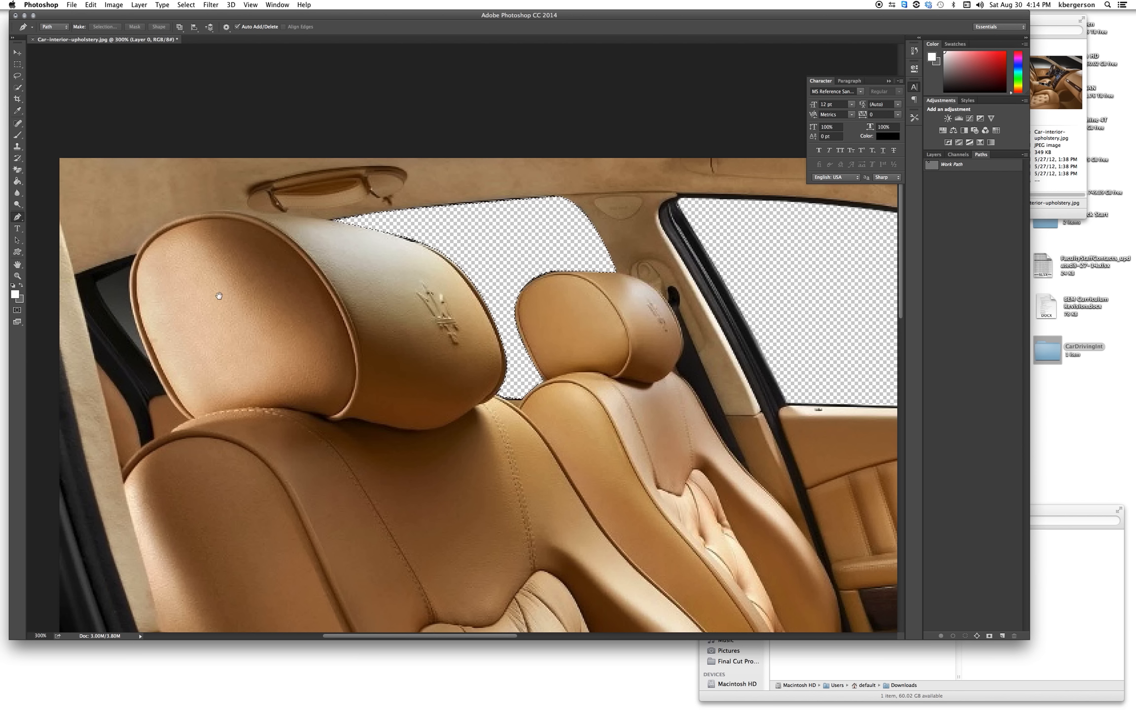
# - Trace a closed Pen path around the small dark window area behind the near headrest
pyautogui.moveTo(205, 294); pyautogui.dragTo(492, 274)
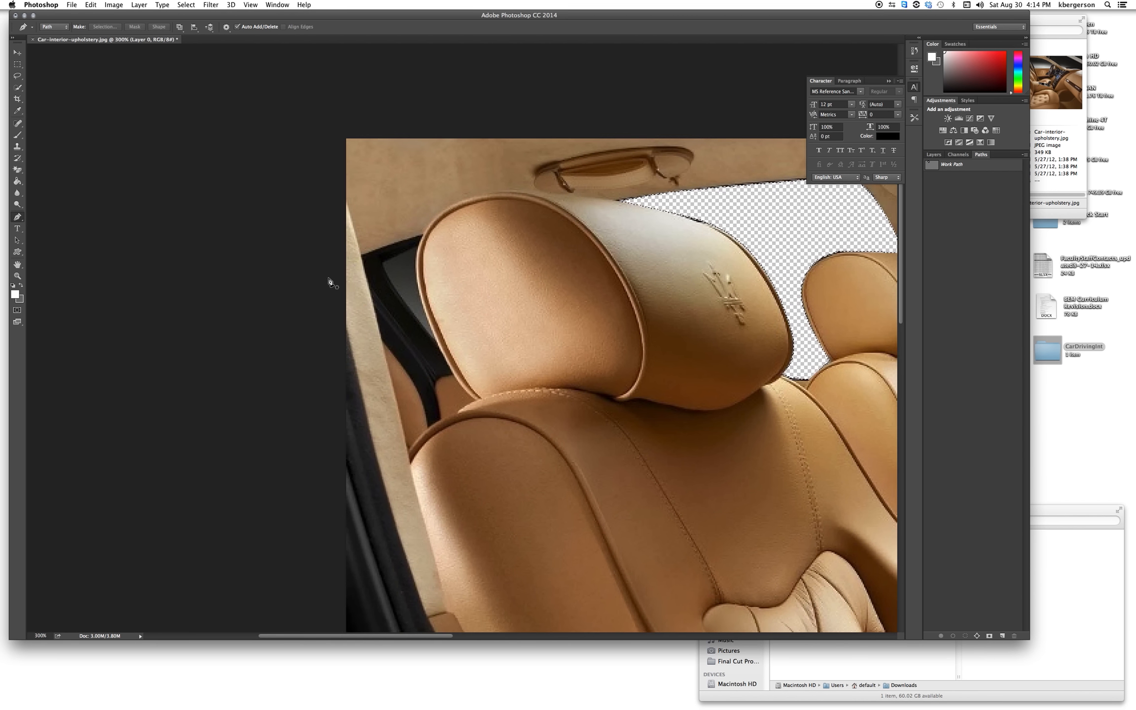
pyautogui.click(417, 248)
pyautogui.moveTo(384, 264); pyautogui.dragTo(384, 269)
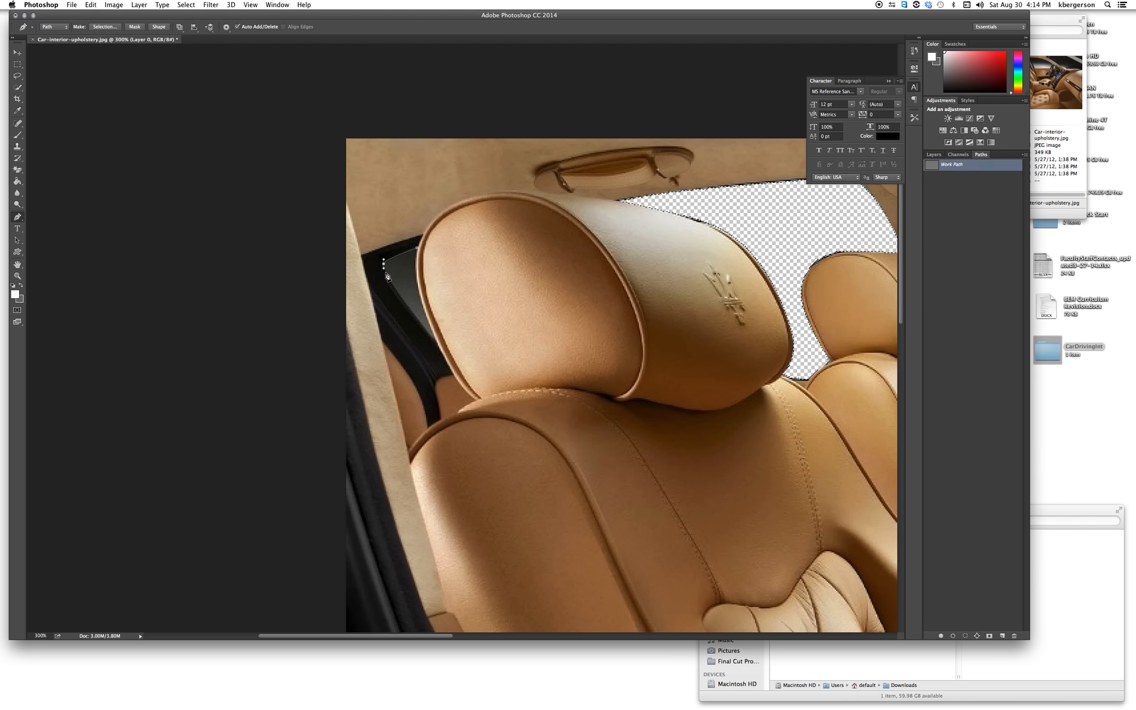
pyautogui.click(433, 339)
pyautogui.moveTo(417, 250); pyautogui.dragTo(419, 224)
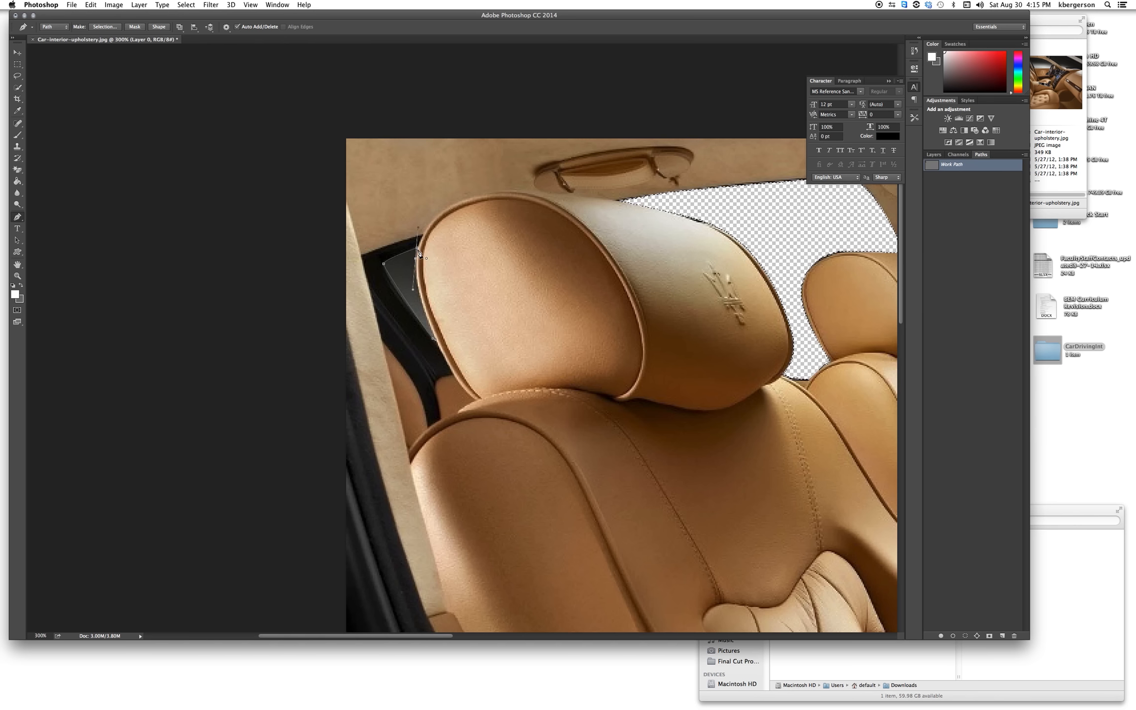
# - Turn the small window path behind the near headrest into a new anti-aliased selection with 0-pixel feather and delete the dark glass
pyautogui.rightClick(961, 164)
pyautogui.click(974, 190)
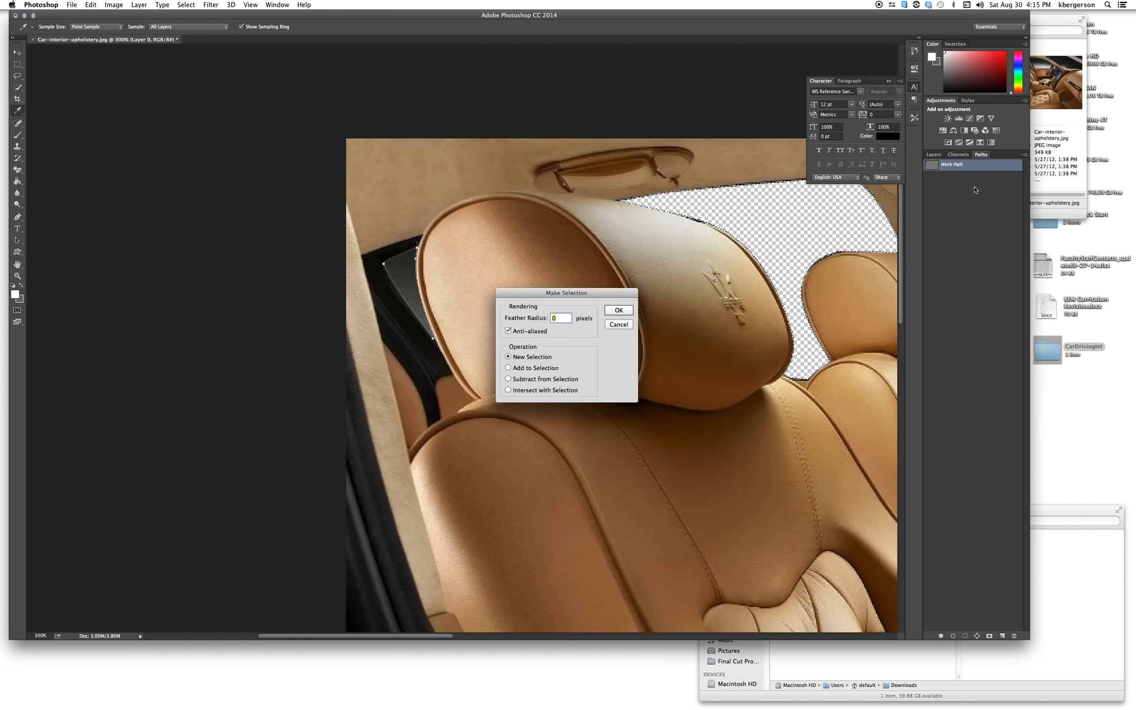
pyautogui.press('Return')
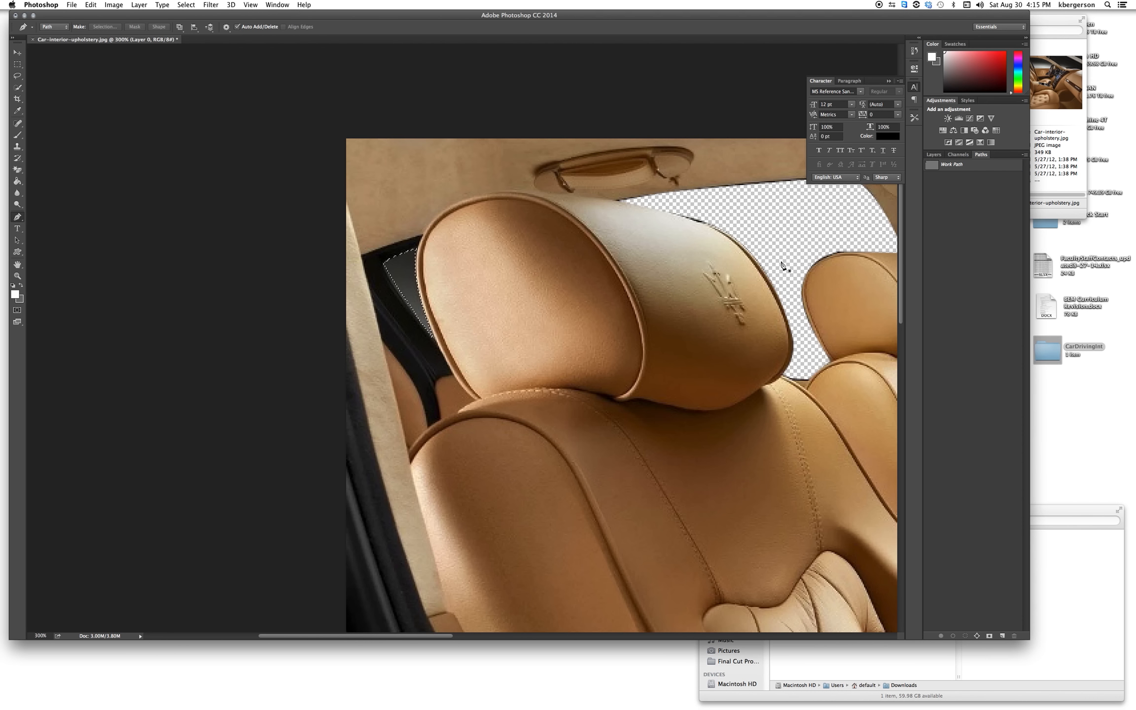
pyautogui.press('Delete')
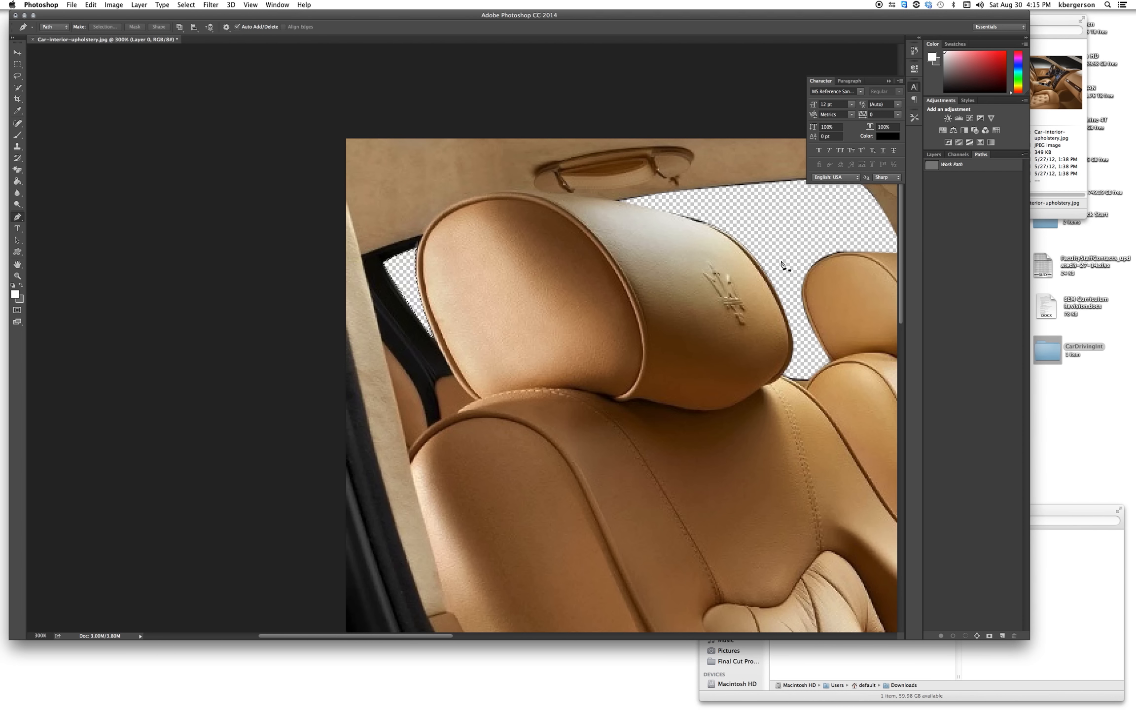
# - Trace a closed Pen path around the small dark windshield area between the roof trim and the rear-view mirror
pyautogui.moveTo(778, 270); pyautogui.dragTo(168, 239)
pyautogui.moveTo(738, 256); pyautogui.dragTo(260, 406)
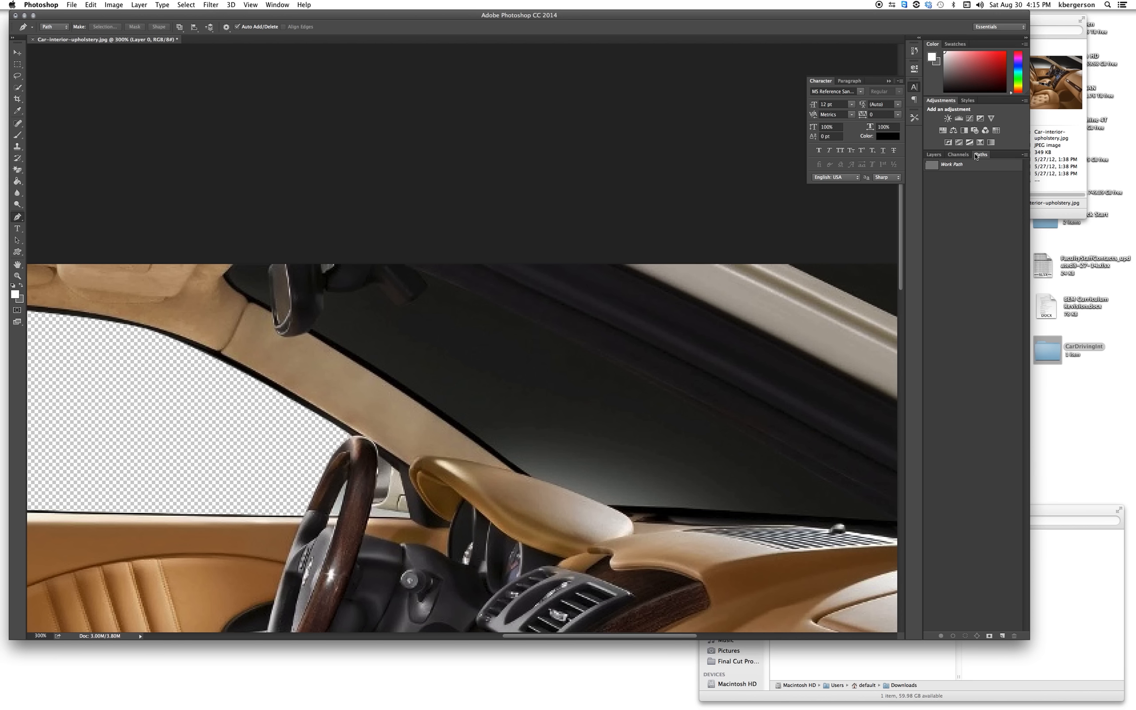
pyautogui.click(981, 166)
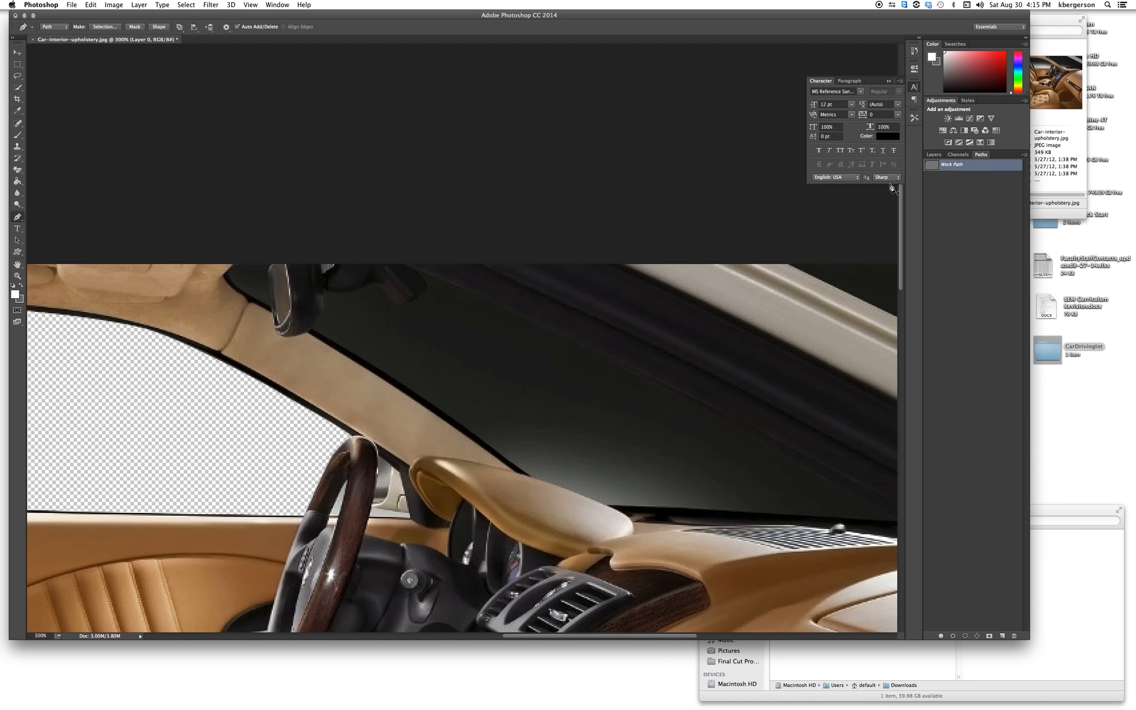
pyautogui.click(241, 259)
pyautogui.click(230, 274)
pyautogui.click(269, 308)
pyautogui.moveTo(273, 309); pyautogui.dragTo(279, 310)
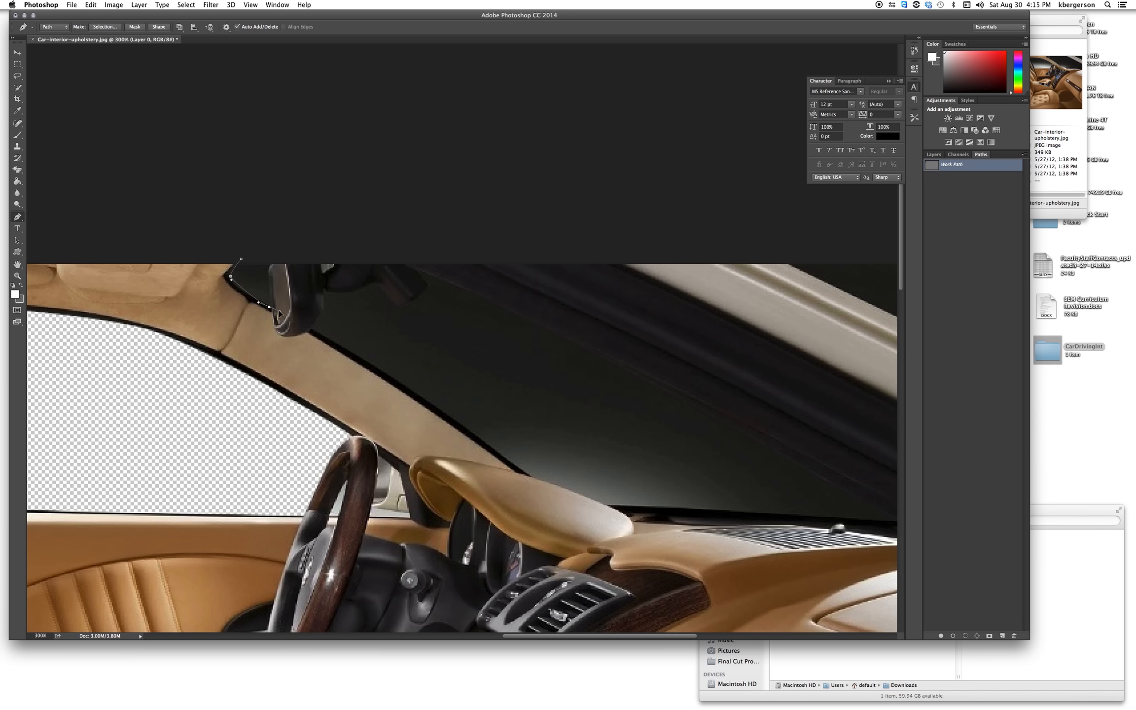
pyautogui.click(267, 270)
pyautogui.click(241, 259)
# - Turn the path beside the mirror into a new anti-aliased selection with 0-pixel feather, delete the glass and deselect
pyautogui.rightClick(982, 165)
pyautogui.click(1004, 187)
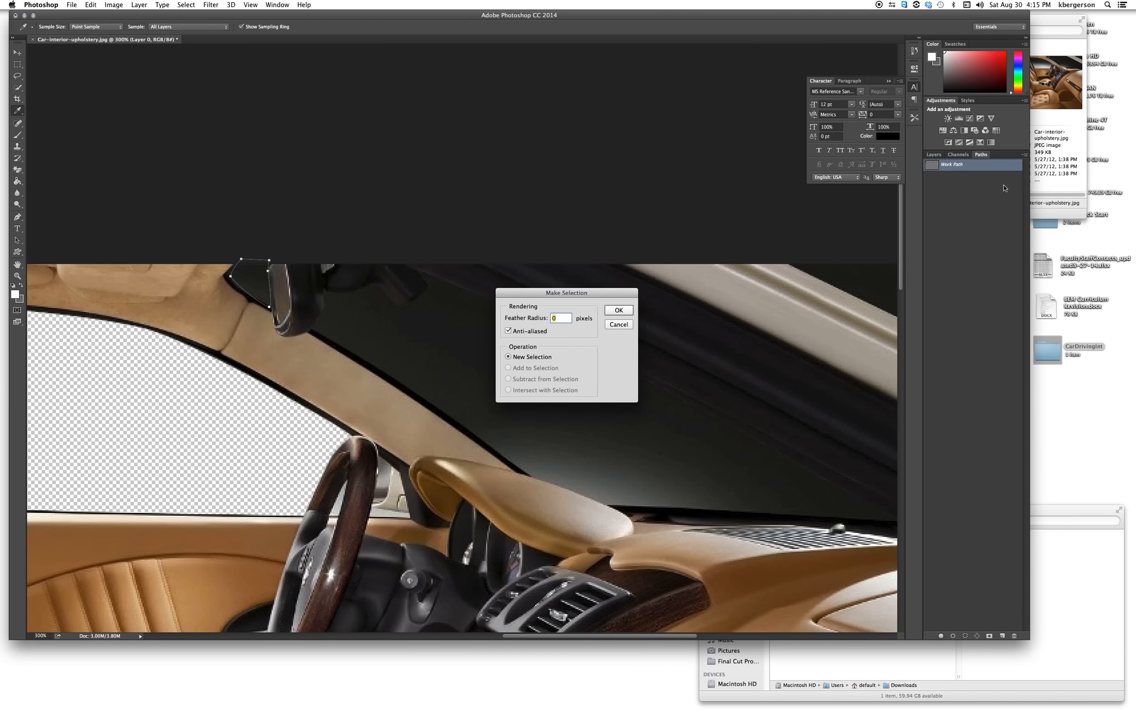
pyautogui.press('Return')
pyautogui.press('Delete')
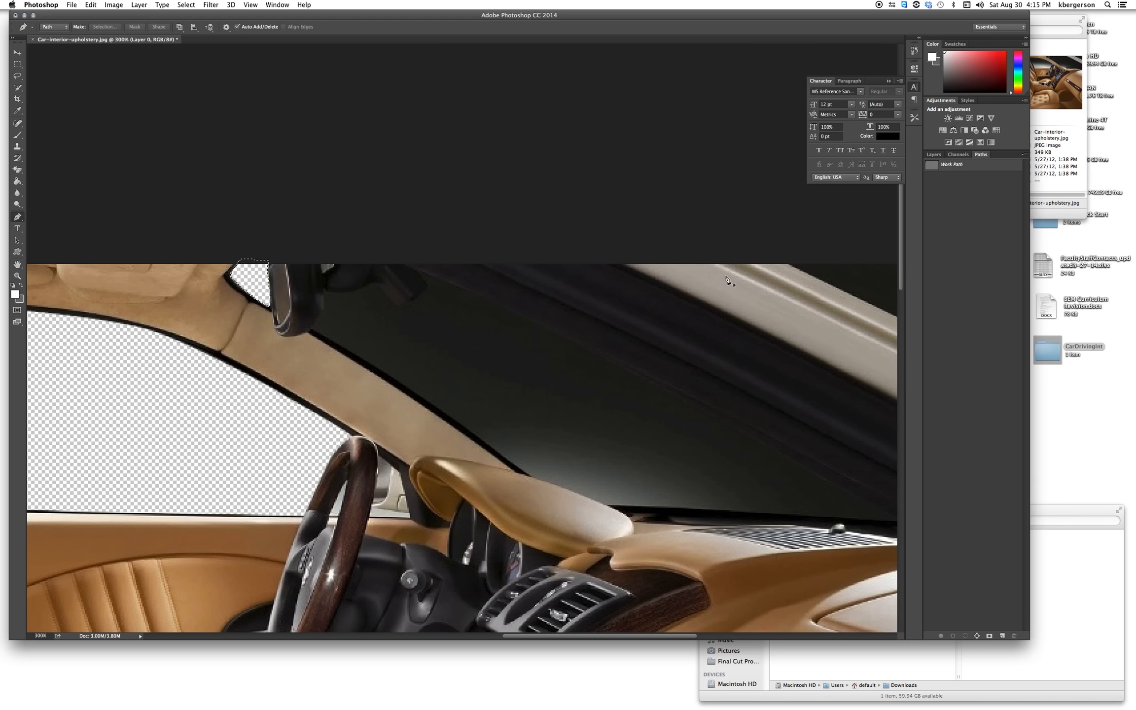
pyautogui.press('super+d')
# - Start a Pen path around the main windshield, following the mirror's edge, the pillar down to the dashboard and the instrument hood
pyautogui.click(325, 292)
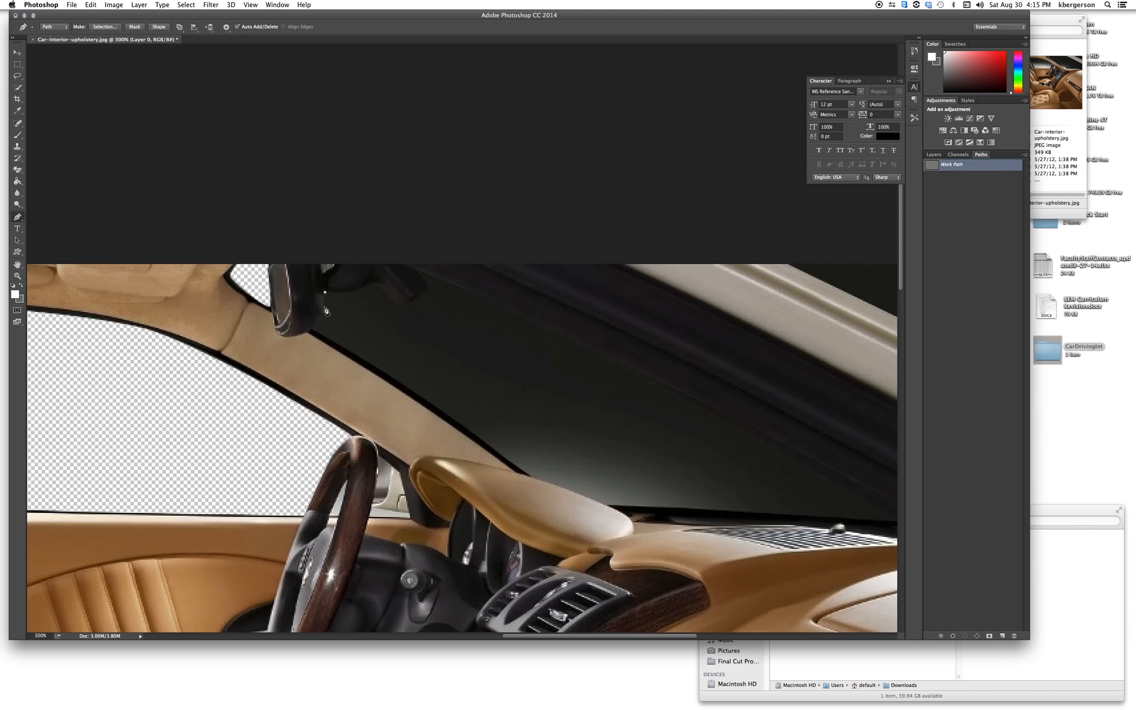
pyautogui.moveTo(324, 311); pyautogui.dragTo(319, 316)
pyautogui.click(312, 327)
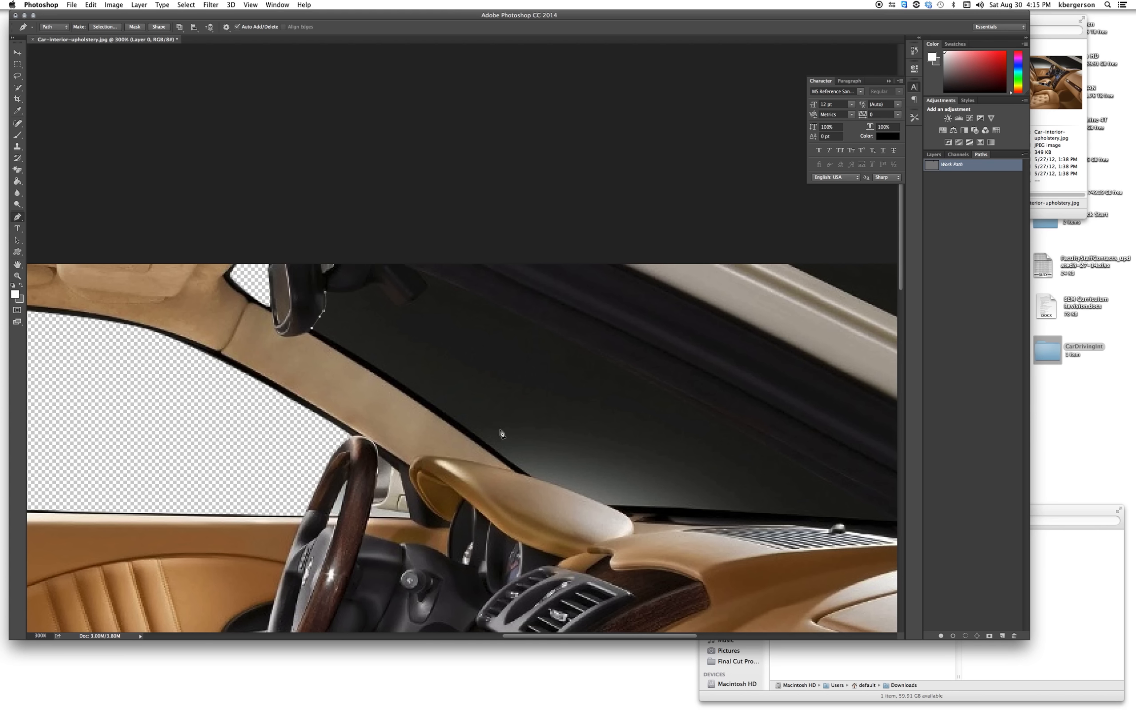
pyautogui.click(526, 474)
pyautogui.moveTo(535, 477); pyautogui.dragTo(572, 512)
pyautogui.moveTo(476, 458); pyautogui.dragTo(457, 416)
pyautogui.click(607, 505)
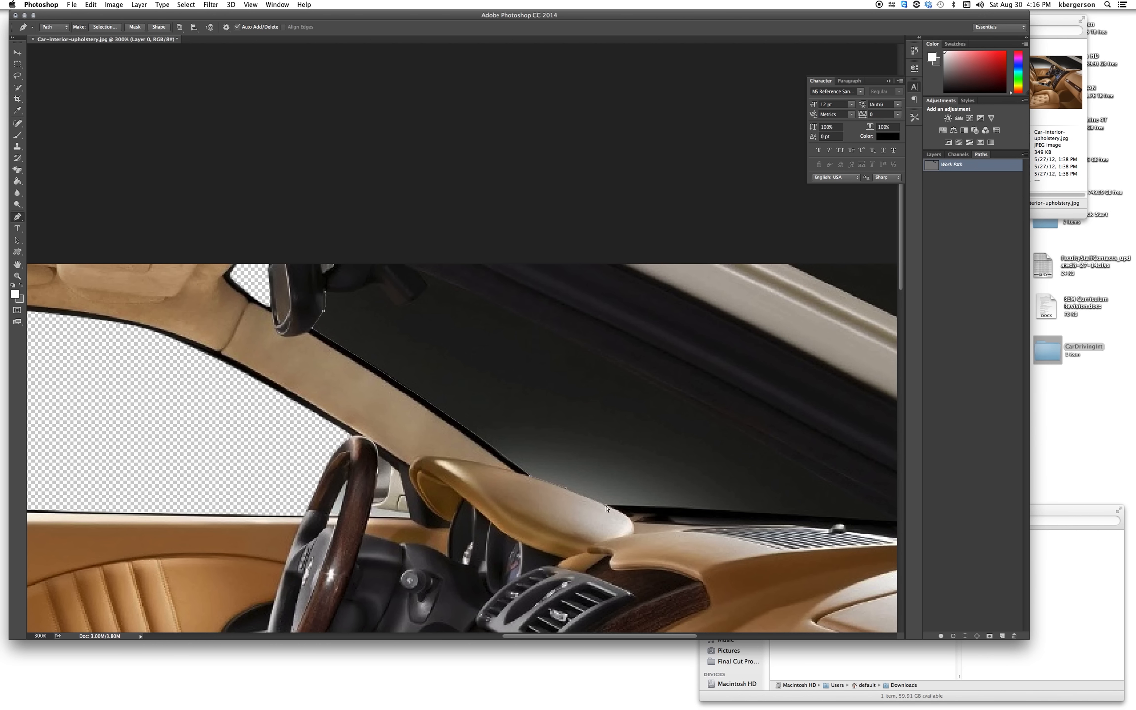
# - Continue the windshield path along the dashboard, back up the dark upper frame and around the mirror mount, closing the outline
pyautogui.click(896, 522)
pyautogui.moveTo(616, 367); pyautogui.dragTo(560, 344)
pyautogui.moveTo(419, 272); pyautogui.dragTo(411, 271)
pyautogui.moveTo(560, 346); pyautogui.dragTo(557, 342)
pyautogui.moveTo(428, 288); pyautogui.dragTo(396, 308)
pyautogui.moveTo(351, 292); pyautogui.dragTo(344, 295)
pyautogui.click(324, 293)
# - Turn the windshield path into a new anti-aliased selection with 0-pixel feather, delete the glass and deselect
pyautogui.rightClick(988, 167)
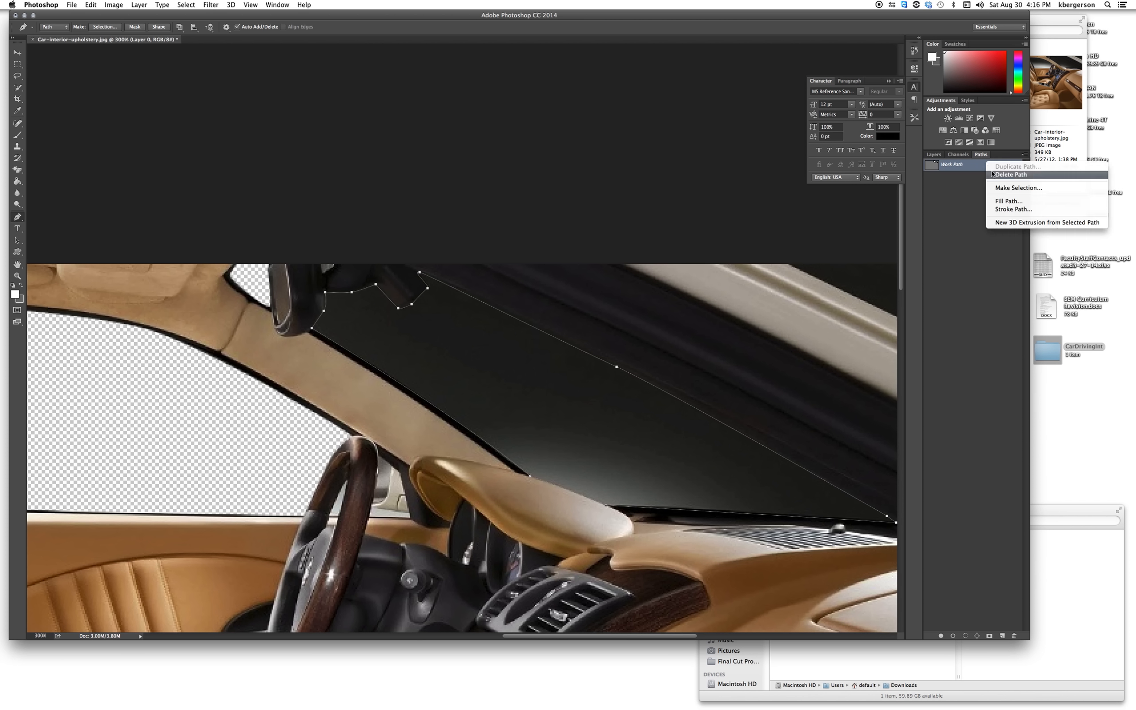
pyautogui.click(1034, 188)
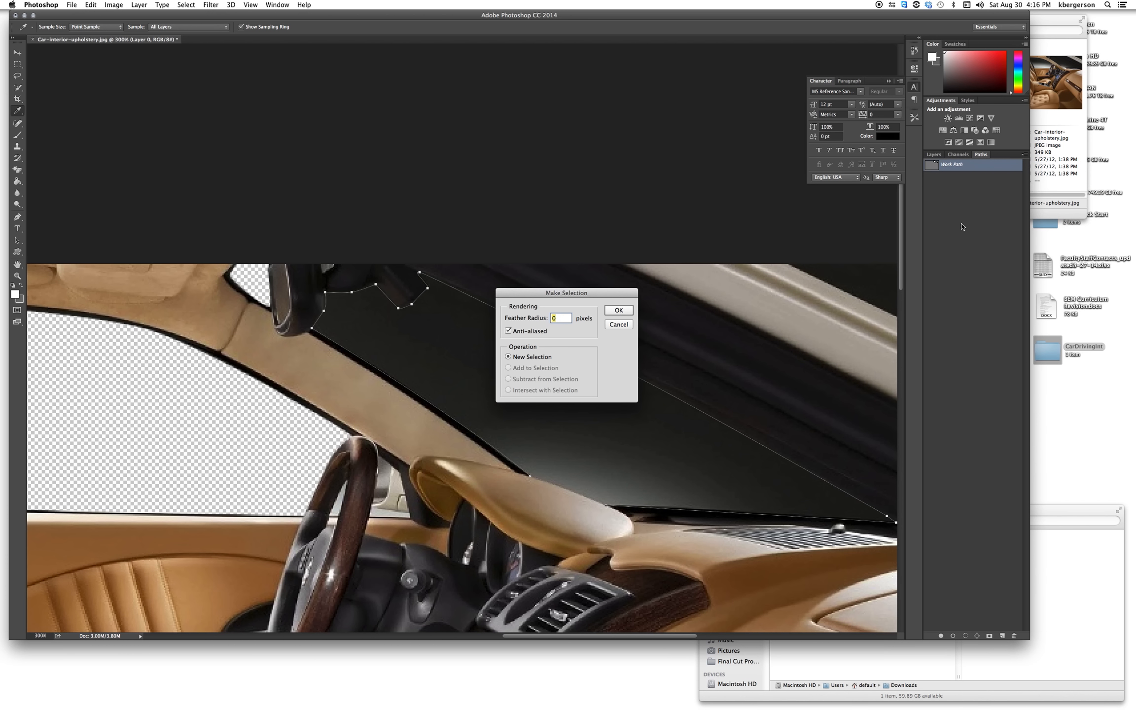
pyautogui.press('Return')
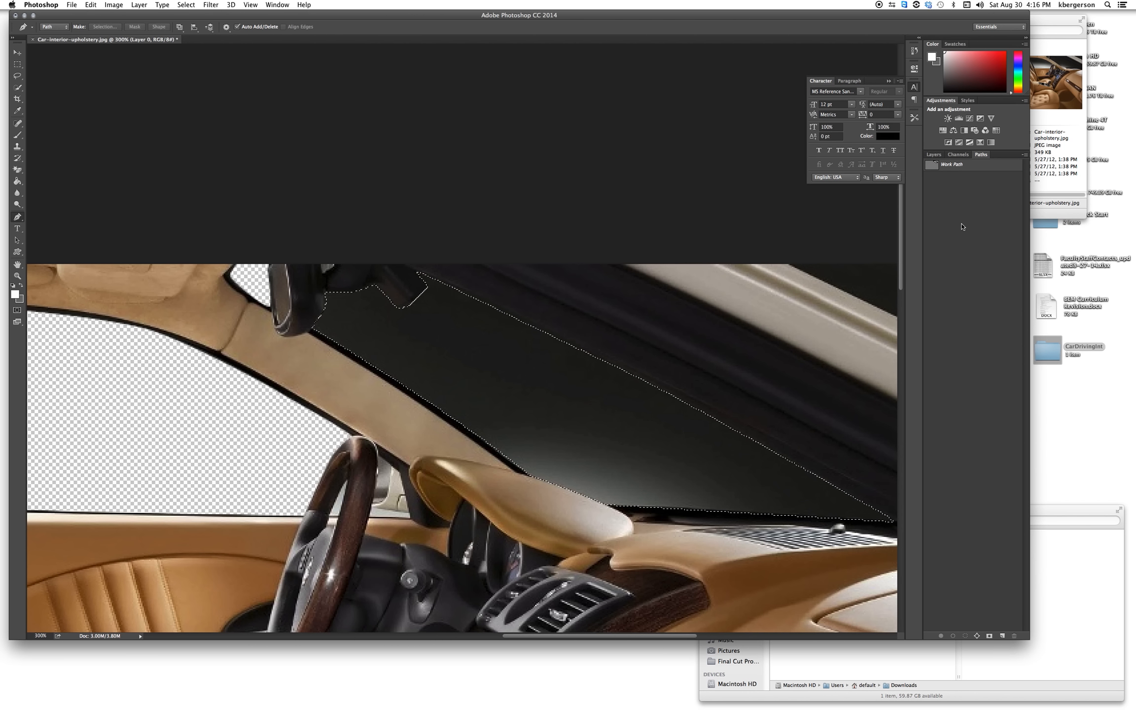
pyautogui.press('Delete')
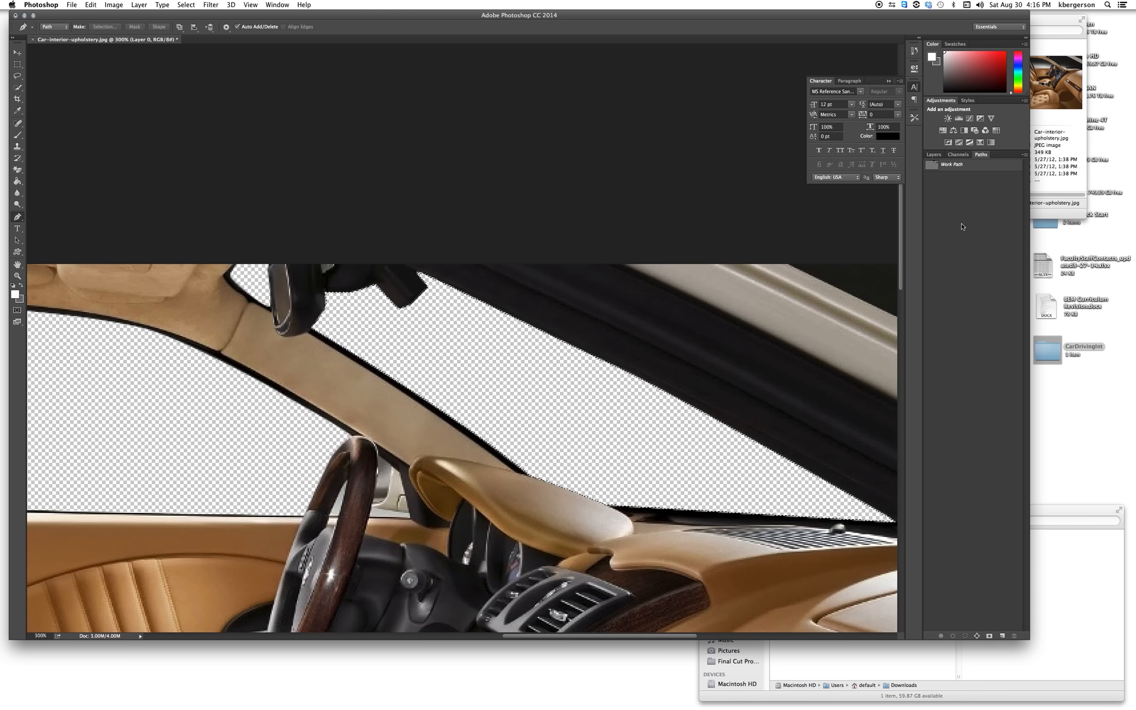
pyautogui.press('super+d')
pyautogui.press('super+minus')
pyautogui.press('super+minus')
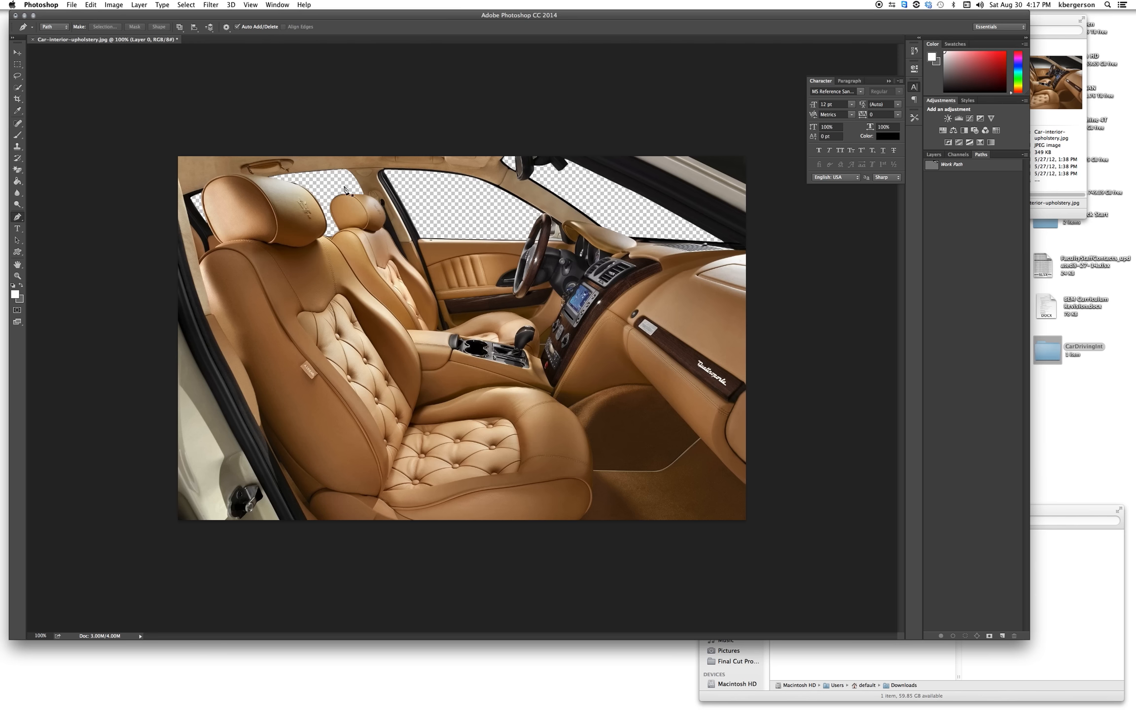
# - Save the cut-out image in Photoshop format as Car-interior-upholstery.psd in the assets folder, with layers kept
pyautogui.click(71, 5)
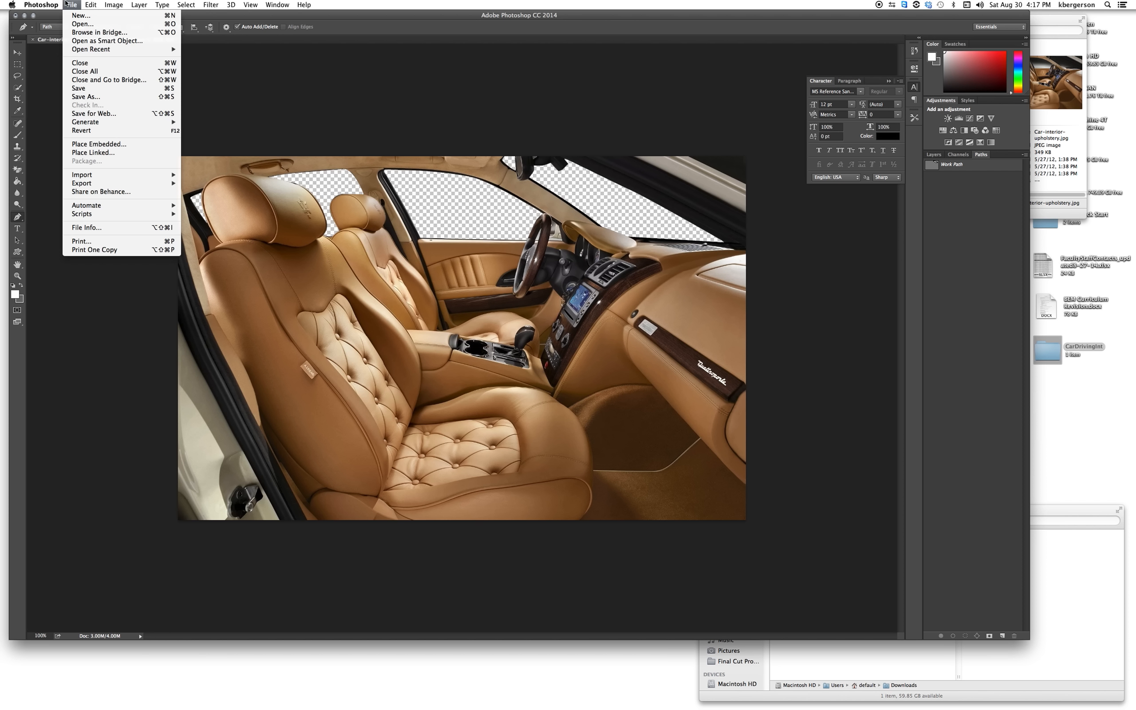
pyautogui.click(107, 97)
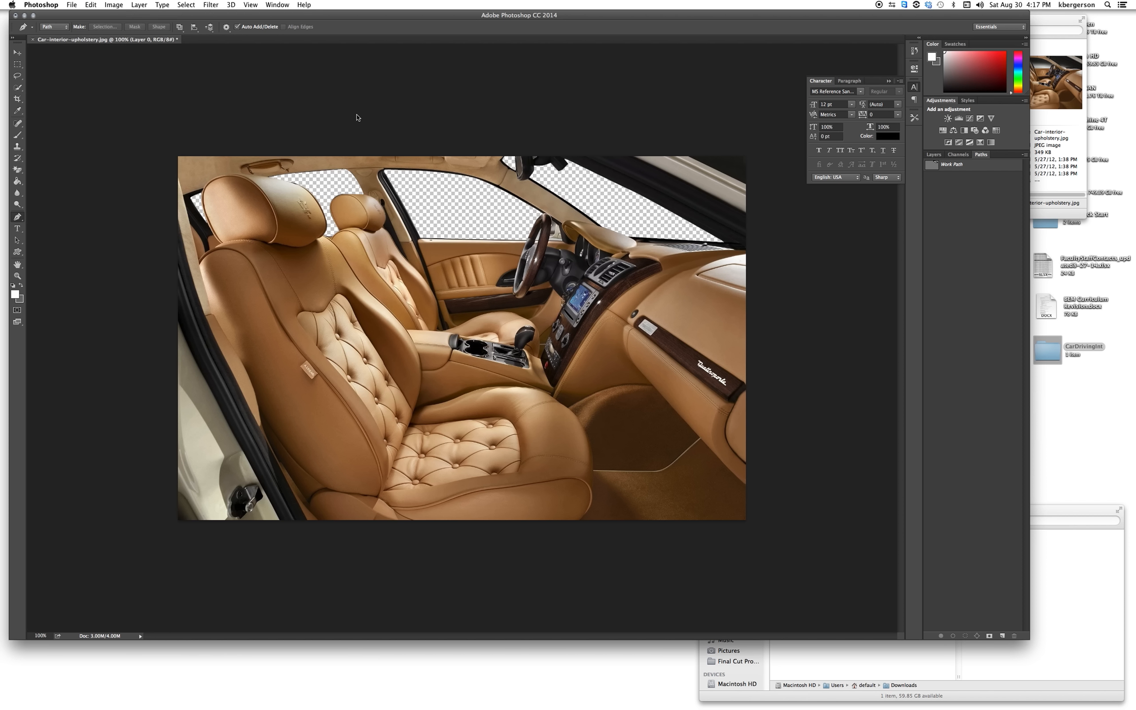
pyautogui.click(541, 495)
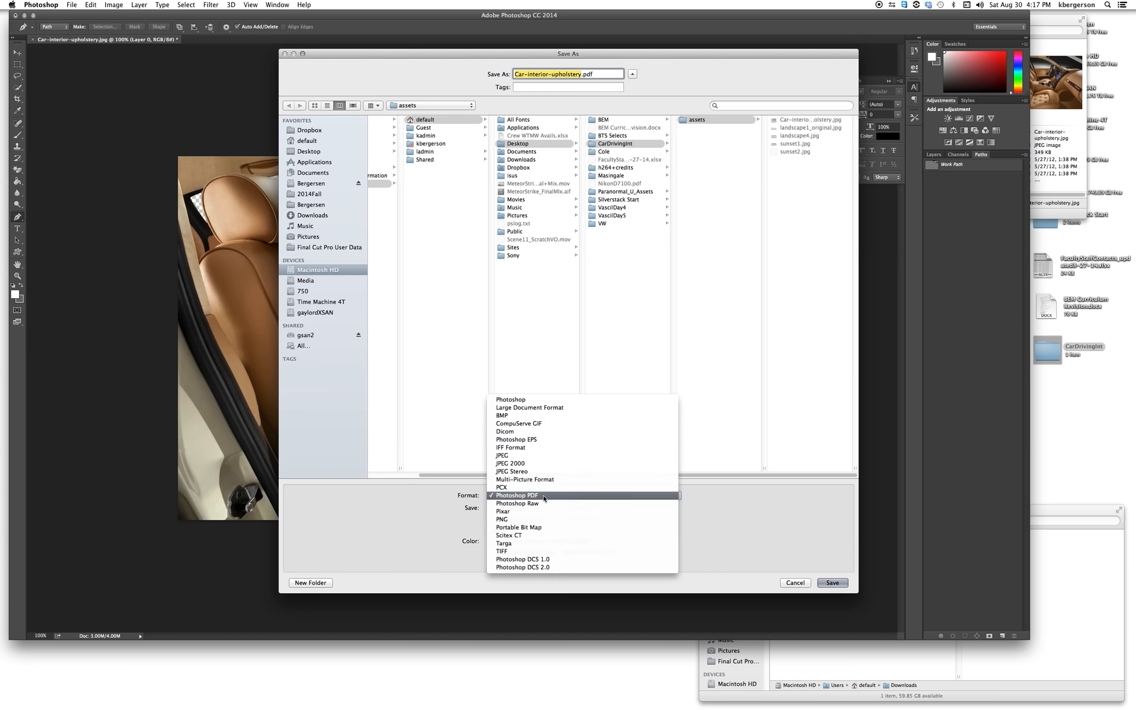
pyautogui.click(527, 400)
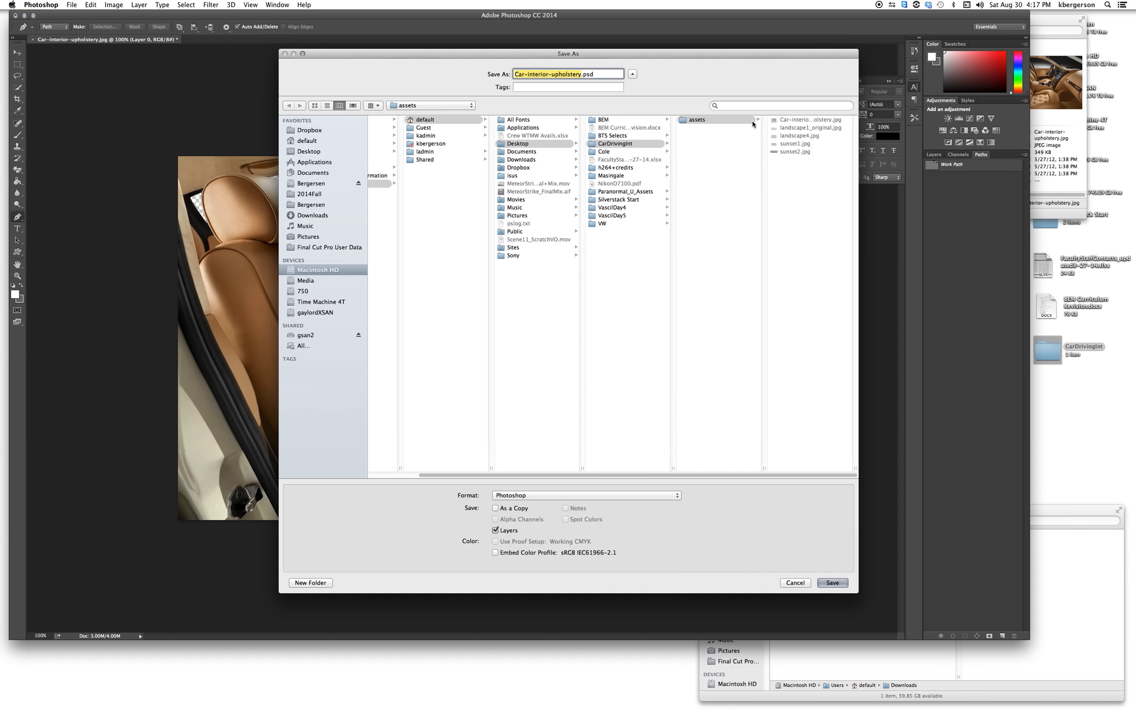
pyautogui.click(832, 582)
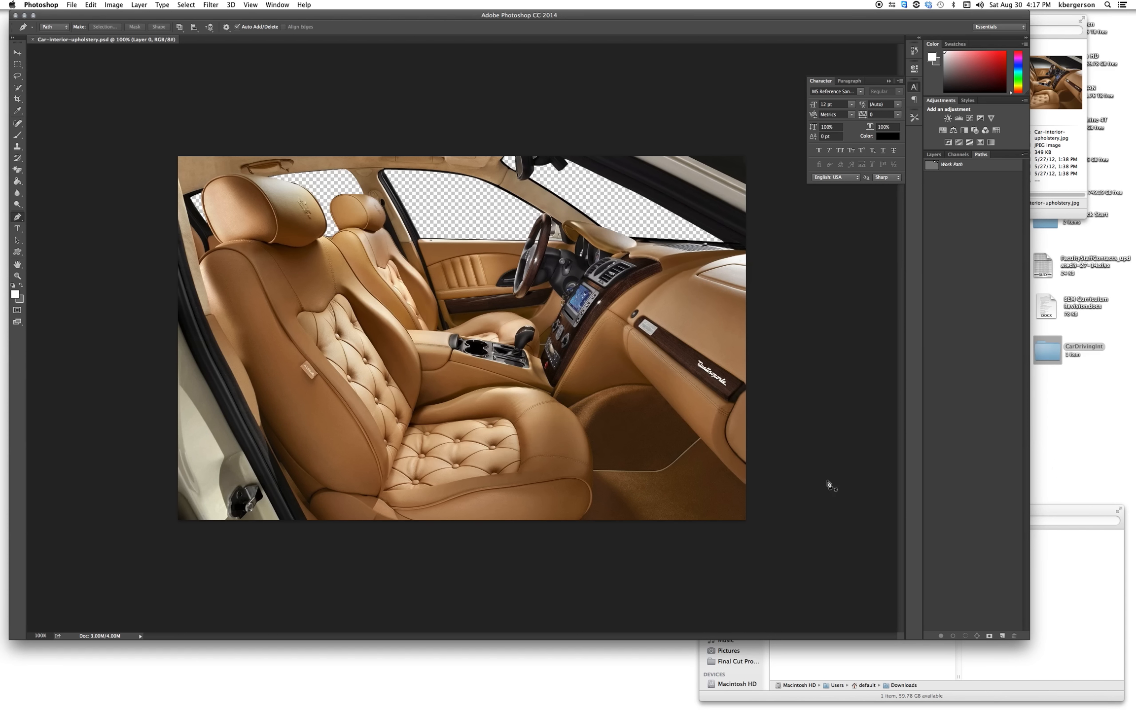
# - Open landscape1_original.jpg from the assets folder
pyautogui.click(72, 6)
pyautogui.click(81, 24)
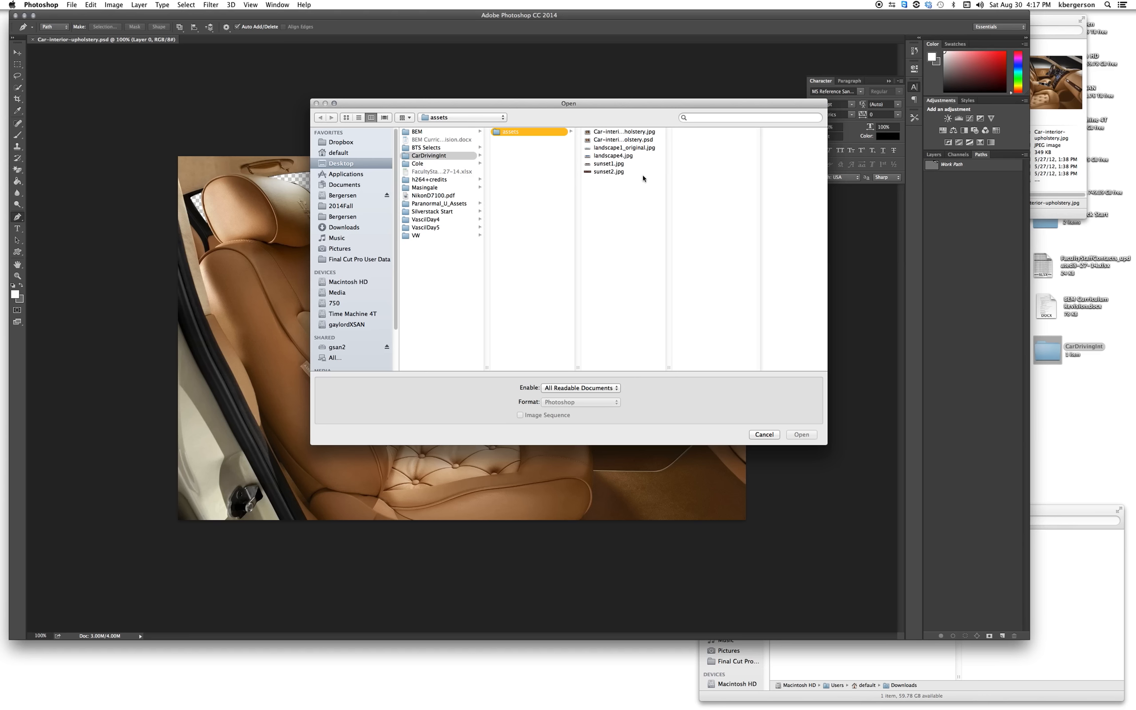
pyautogui.click(606, 148)
pyautogui.click(801, 435)
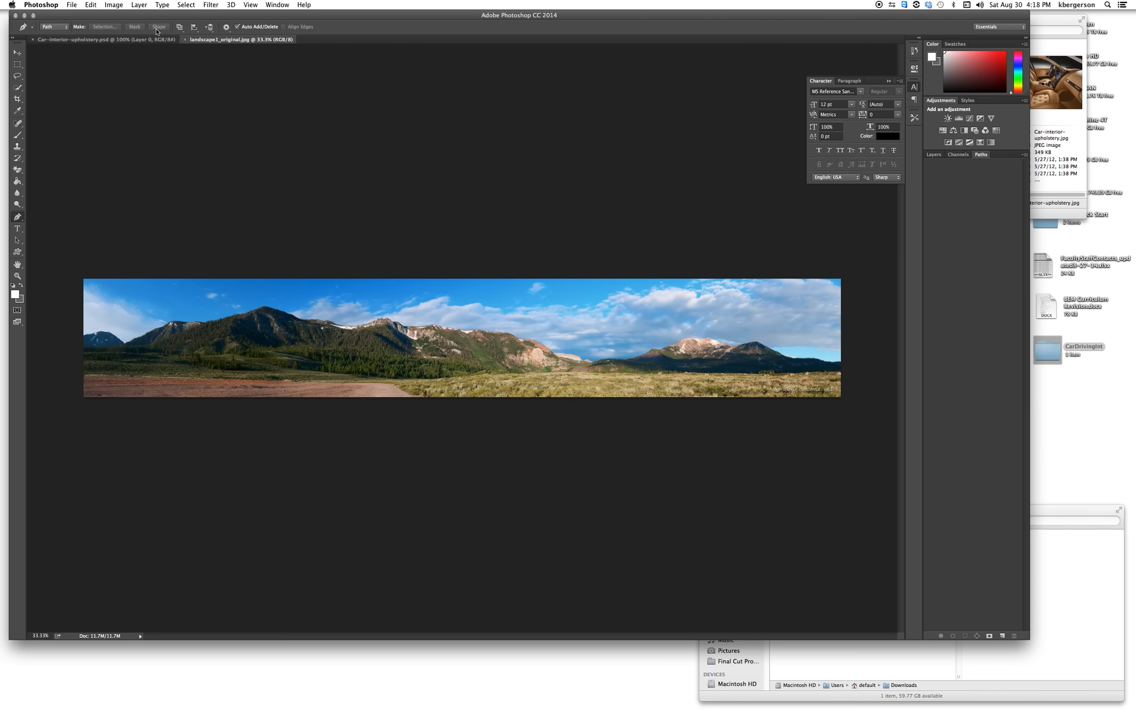
# - Apply the Offset filter to the landscape with 2335 pixels horizontal, 0 vertical and undefined areas wrapped around
pyautogui.click(212, 5)
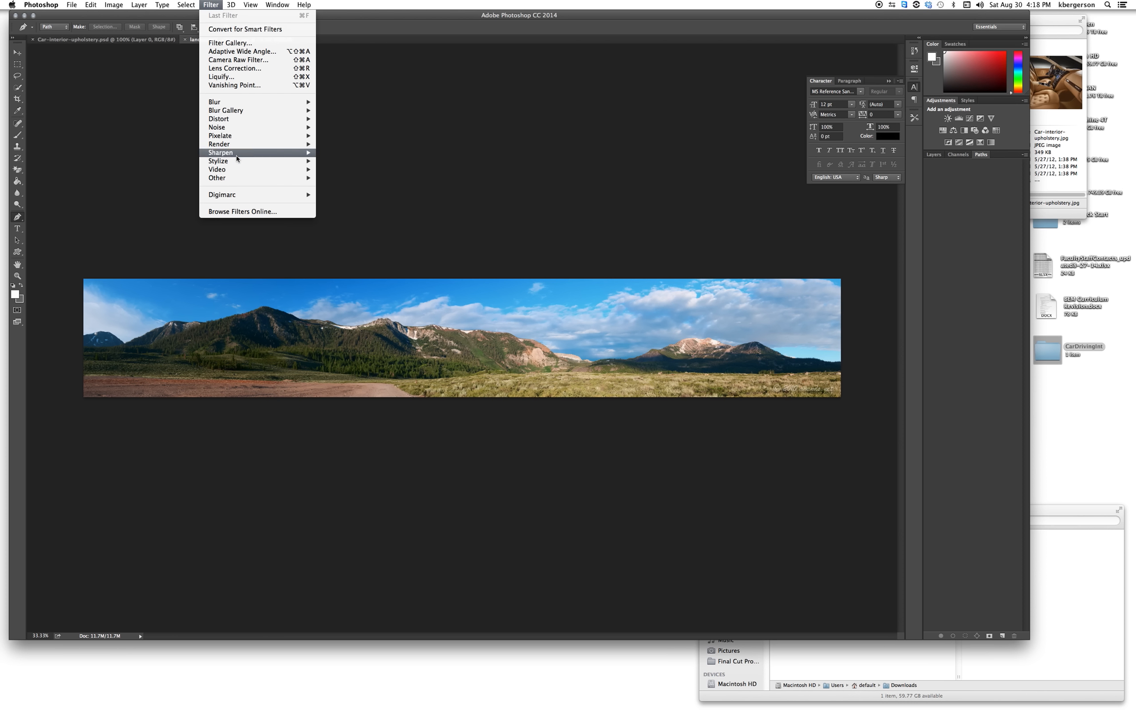
pyautogui.moveTo(236, 179)
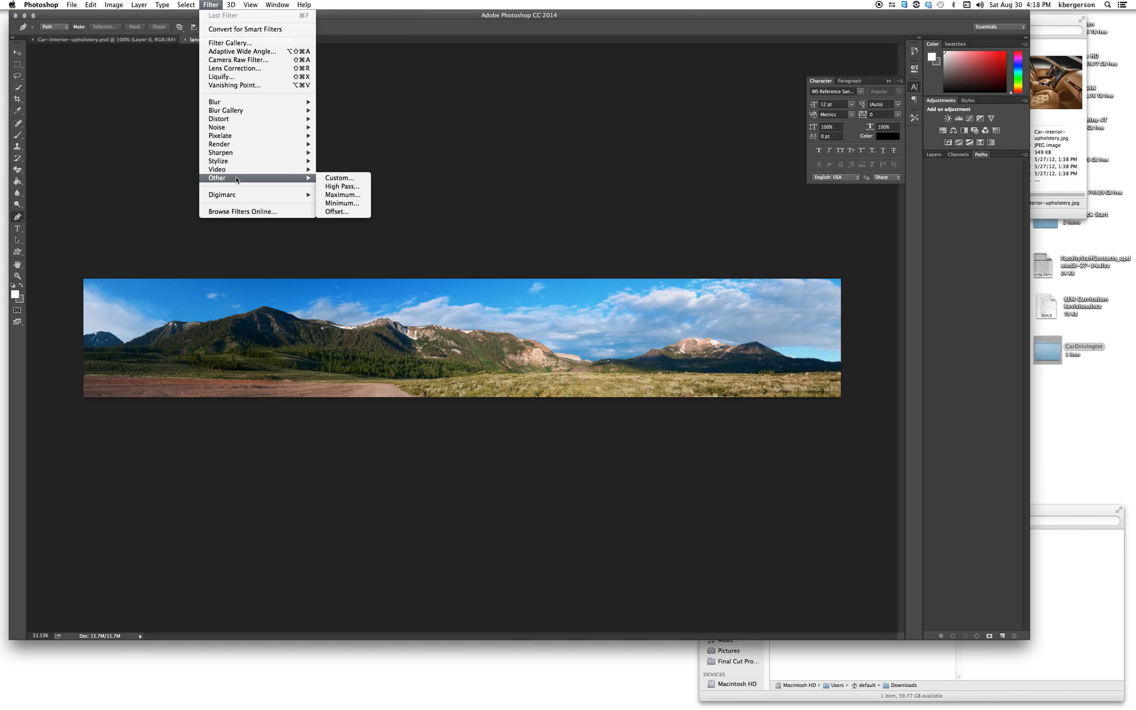
pyautogui.click(335, 211)
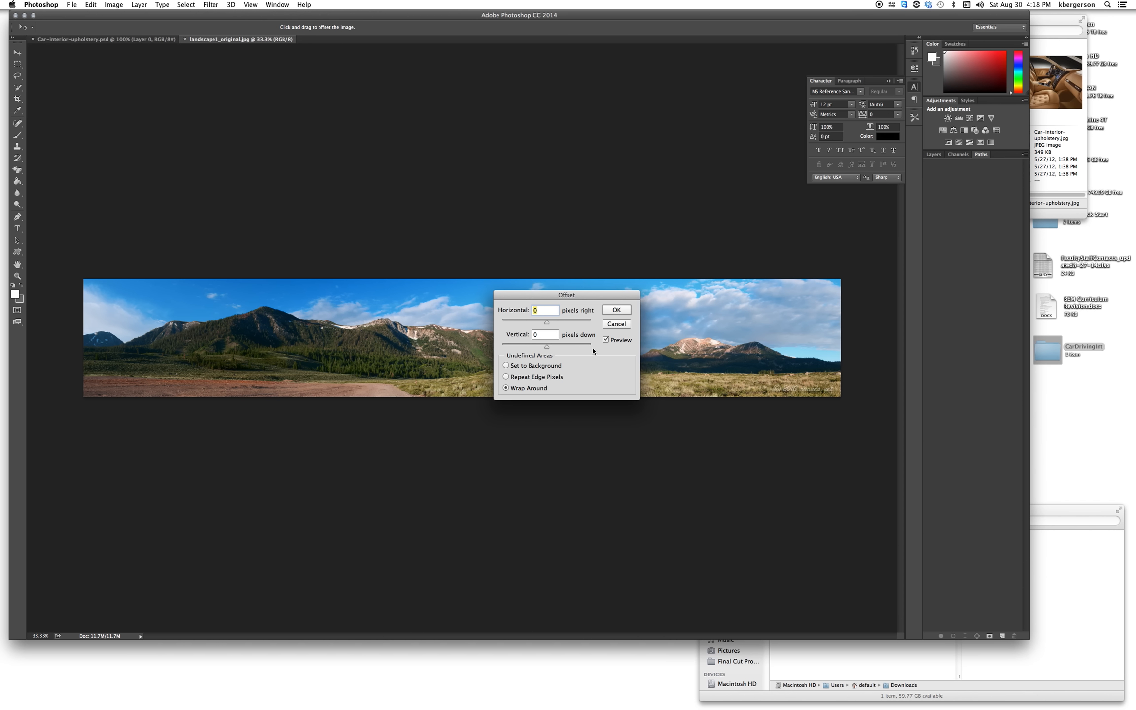
pyautogui.write('2335')
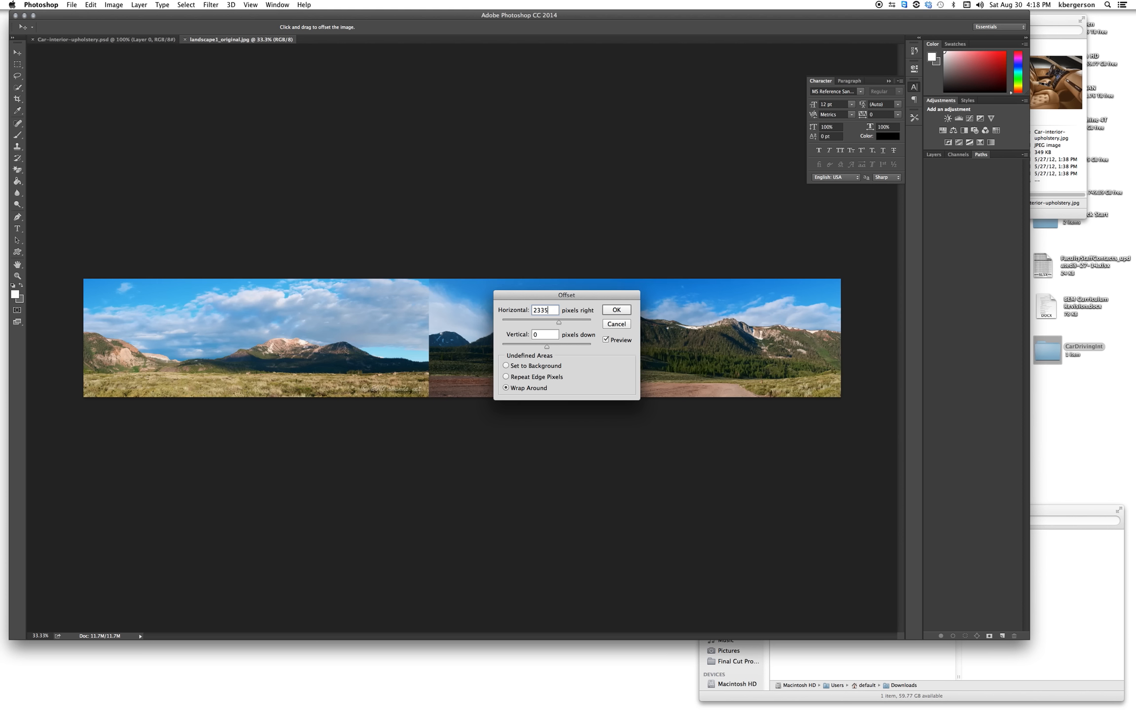
pyautogui.click(616, 310)
pyautogui.press('p')
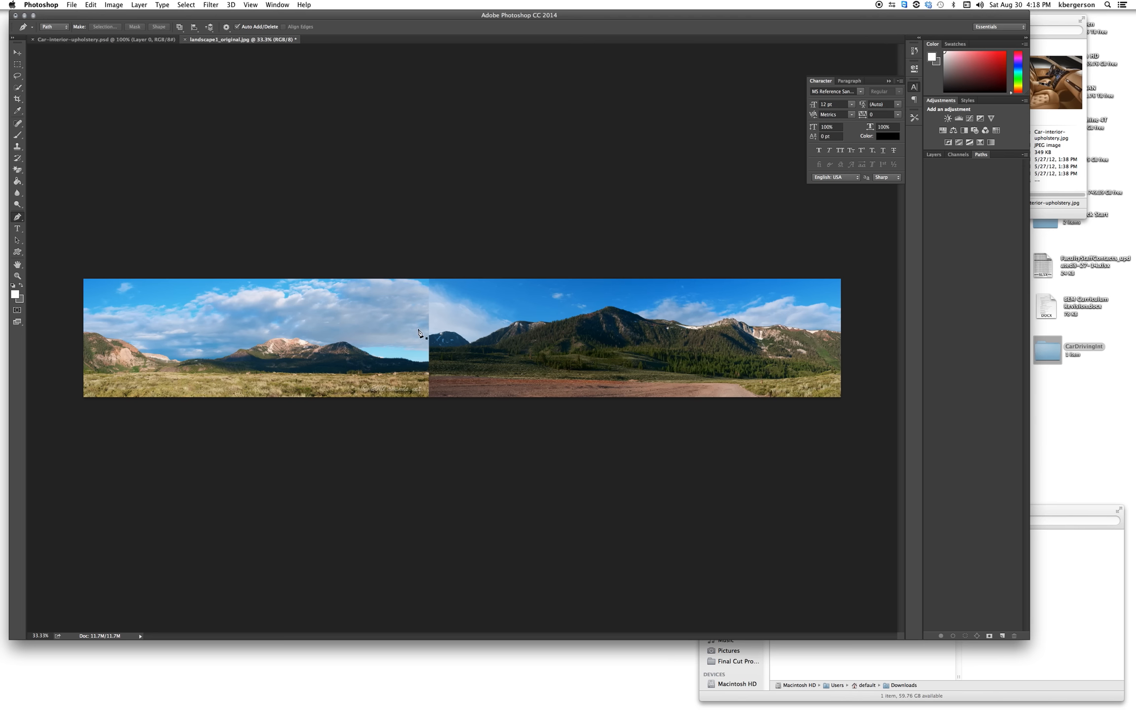
# - Convert the landscape's locked Background into a regular layer with the default name Layer 0
pyautogui.press('super+plus')
pyautogui.press('super+plus')
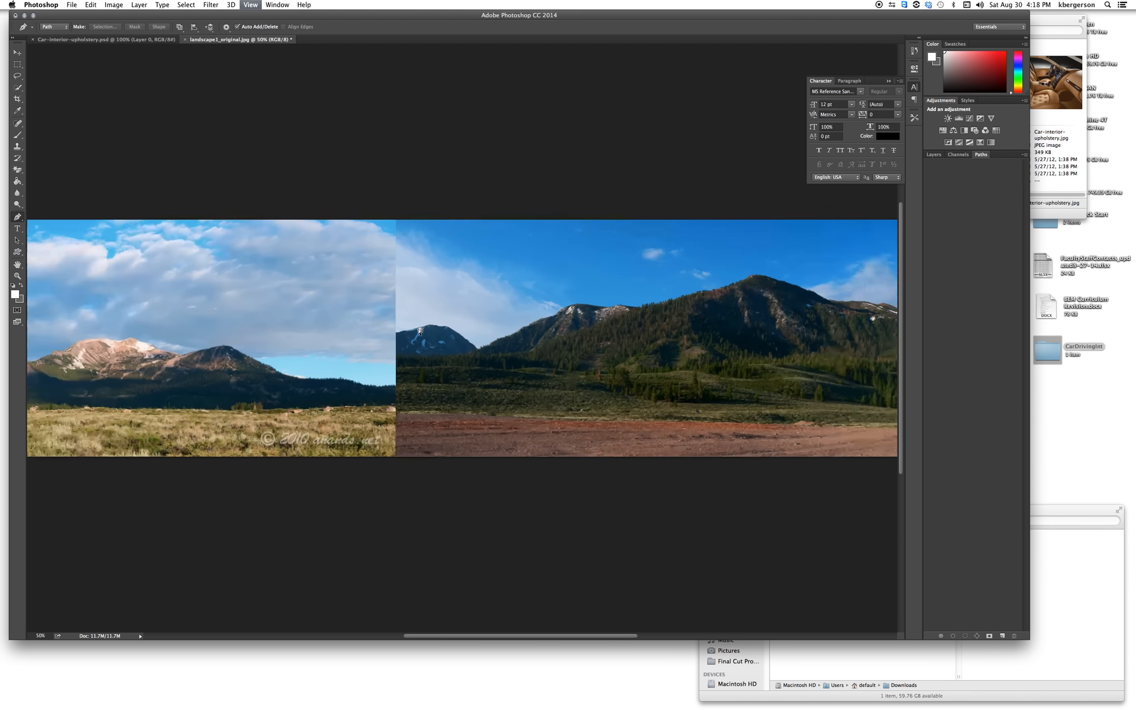
pyautogui.press('super+plus')
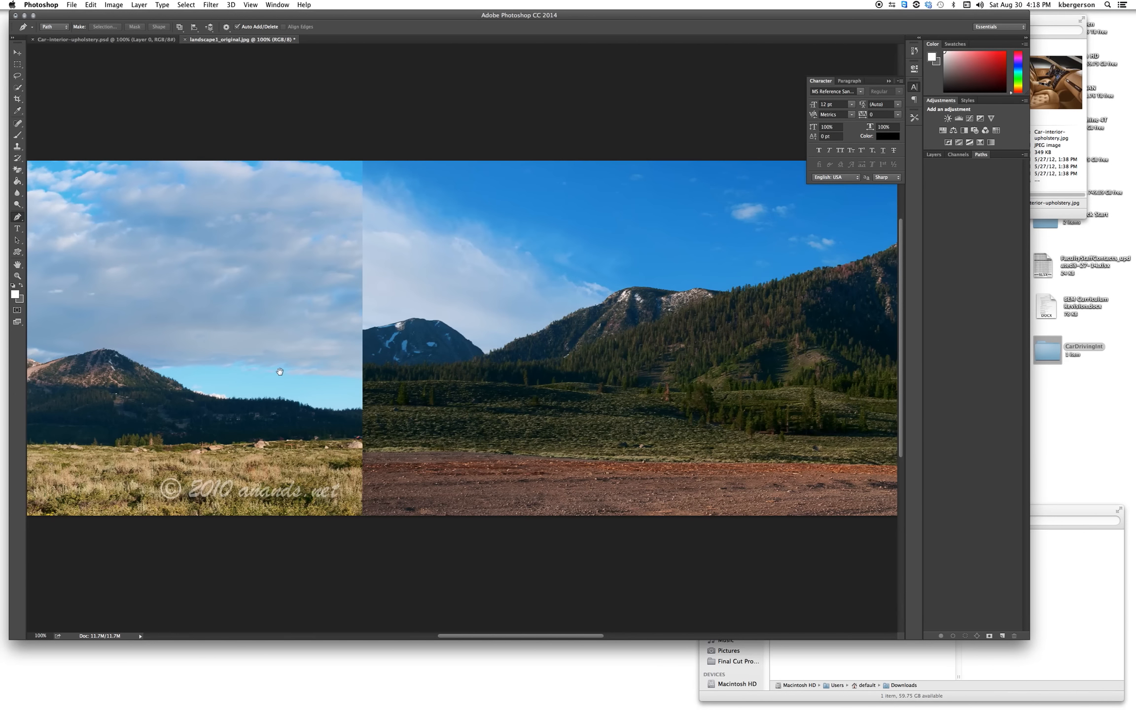
pyautogui.moveTo(281, 368); pyautogui.dragTo(392, 325)
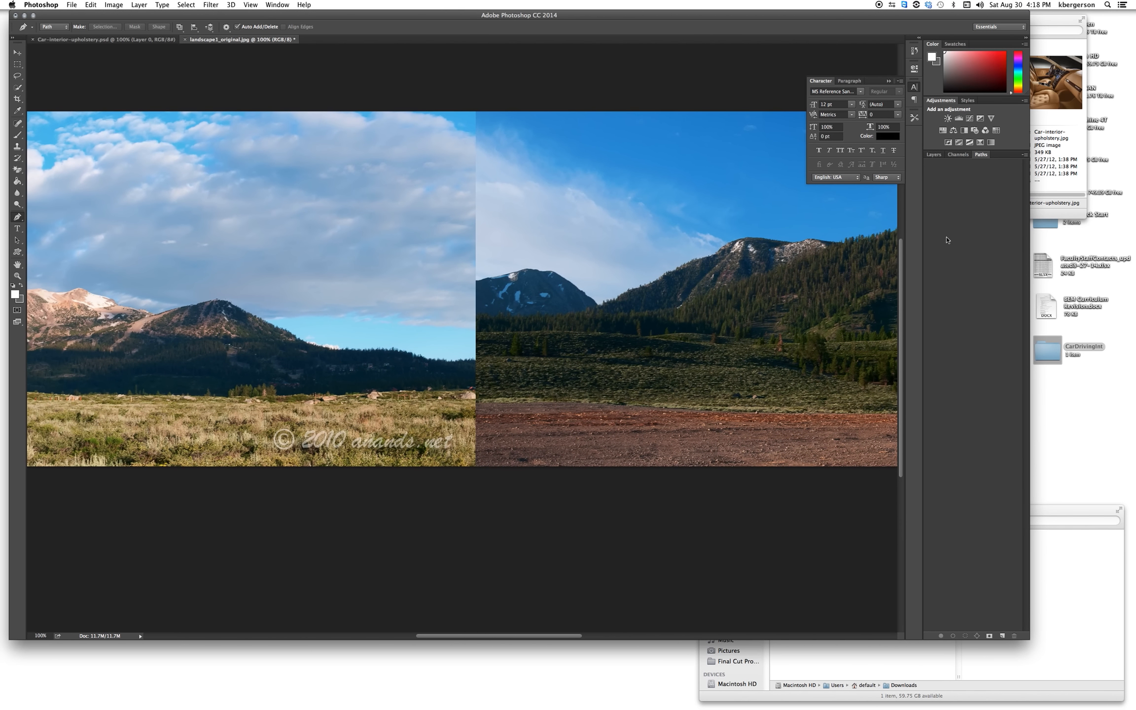
pyautogui.click(932, 155)
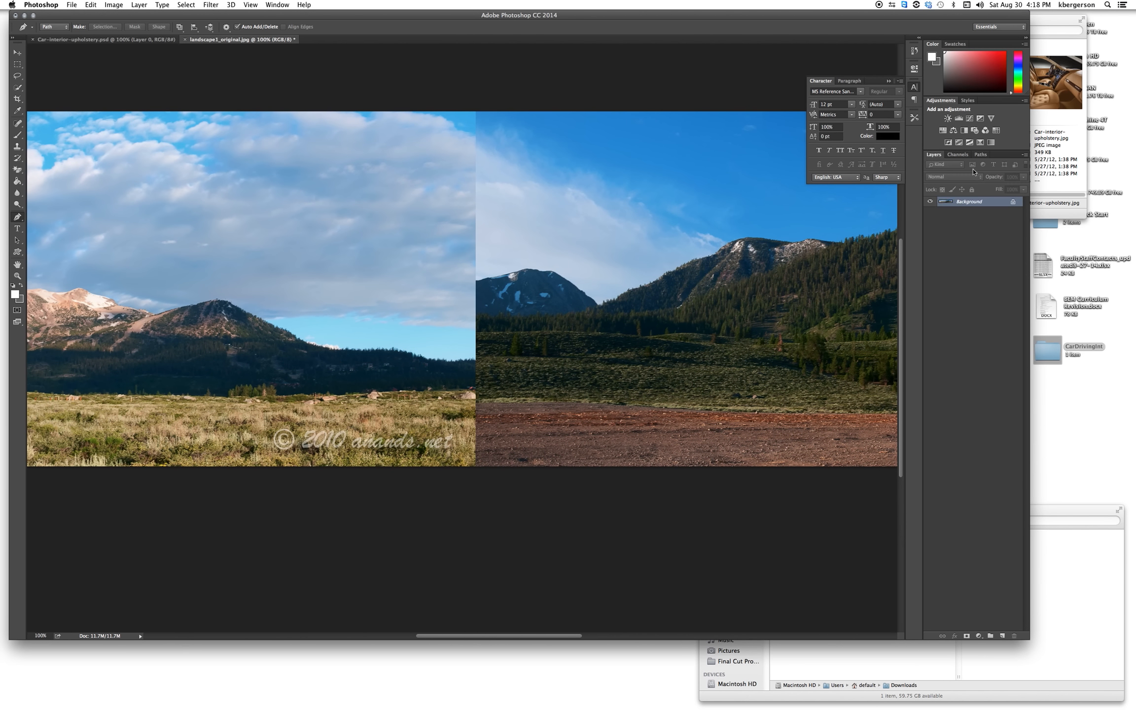
pyautogui.doubleClick(999, 202)
pyautogui.press('Return')
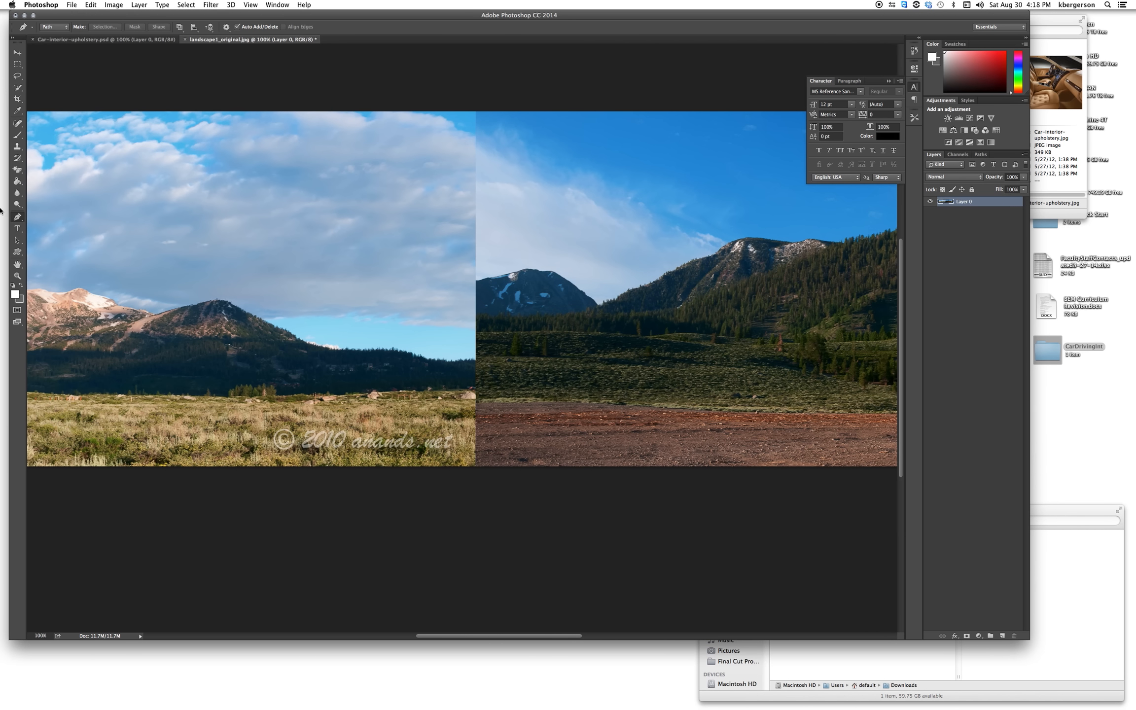
# - Cover the copyright watermark in the grass with cloned grass, using the Clone Stamp with brush hardness 25%
pyautogui.click(17, 146)
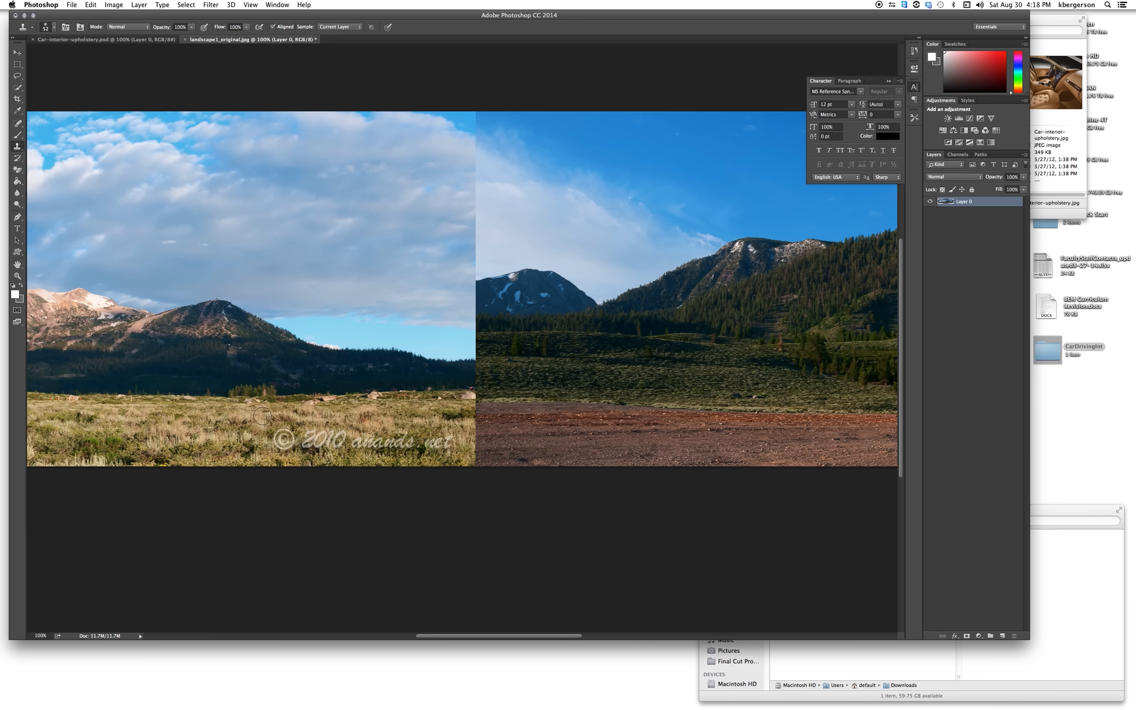
pyautogui.click(53, 27)
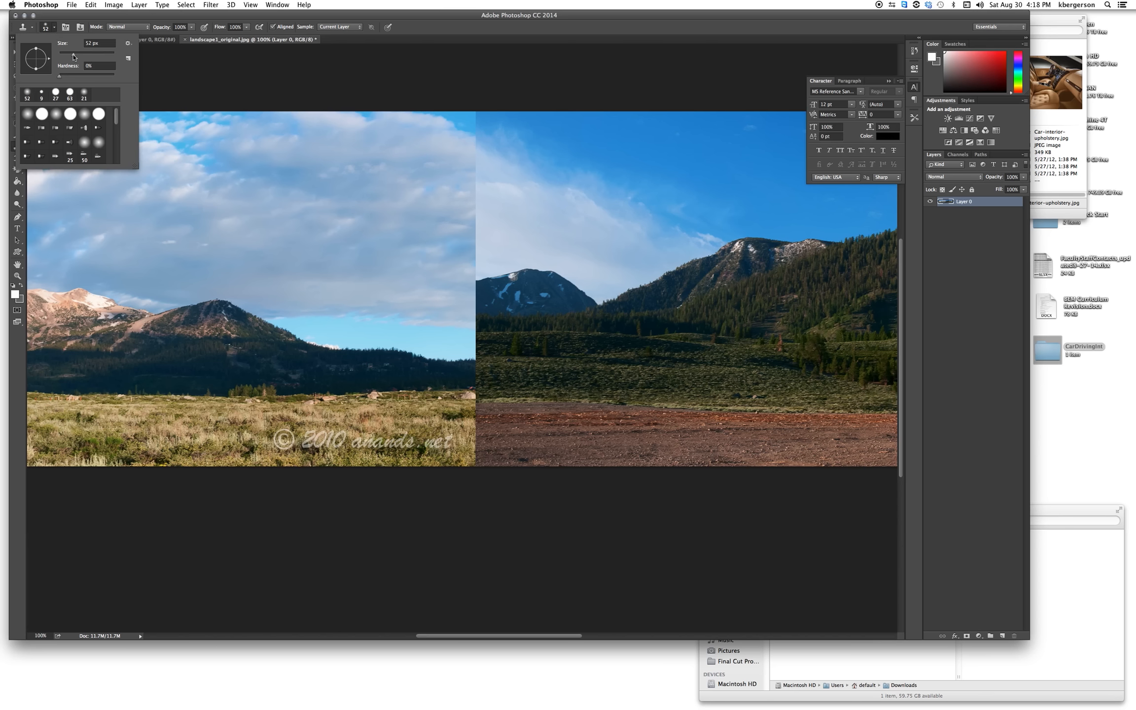
pyautogui.moveTo(59, 77); pyautogui.dragTo(73, 77)
pyautogui.press('Return')
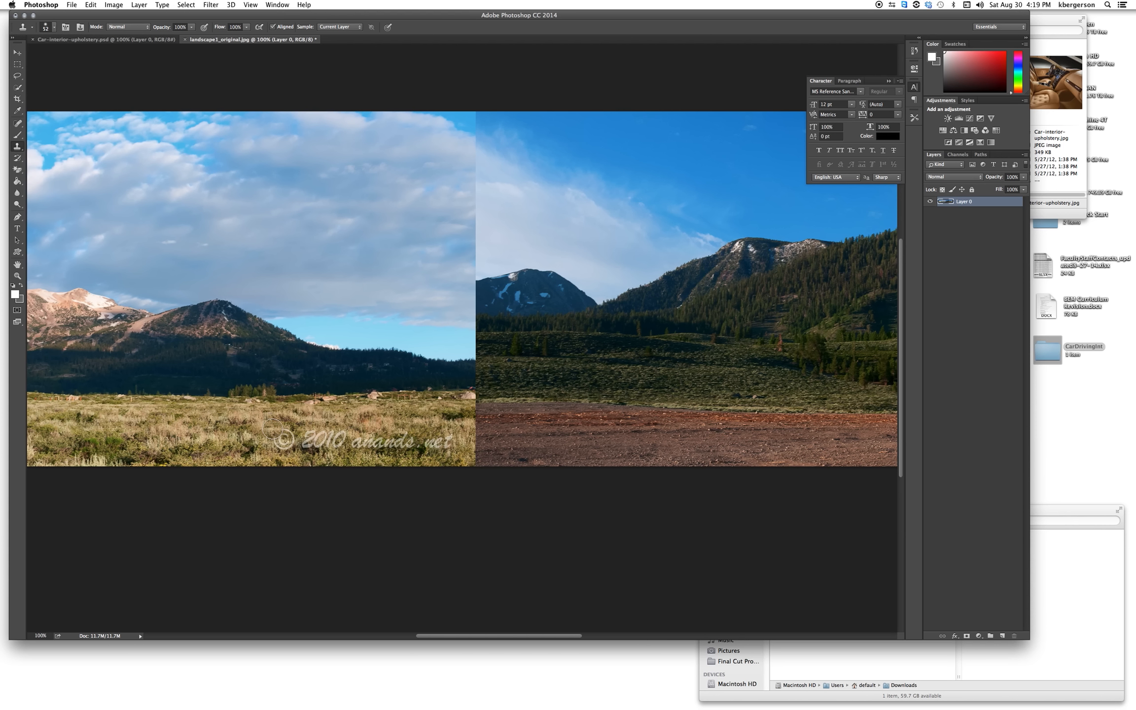
pyautogui.moveTo(272, 429); pyautogui.dragTo(449, 436)
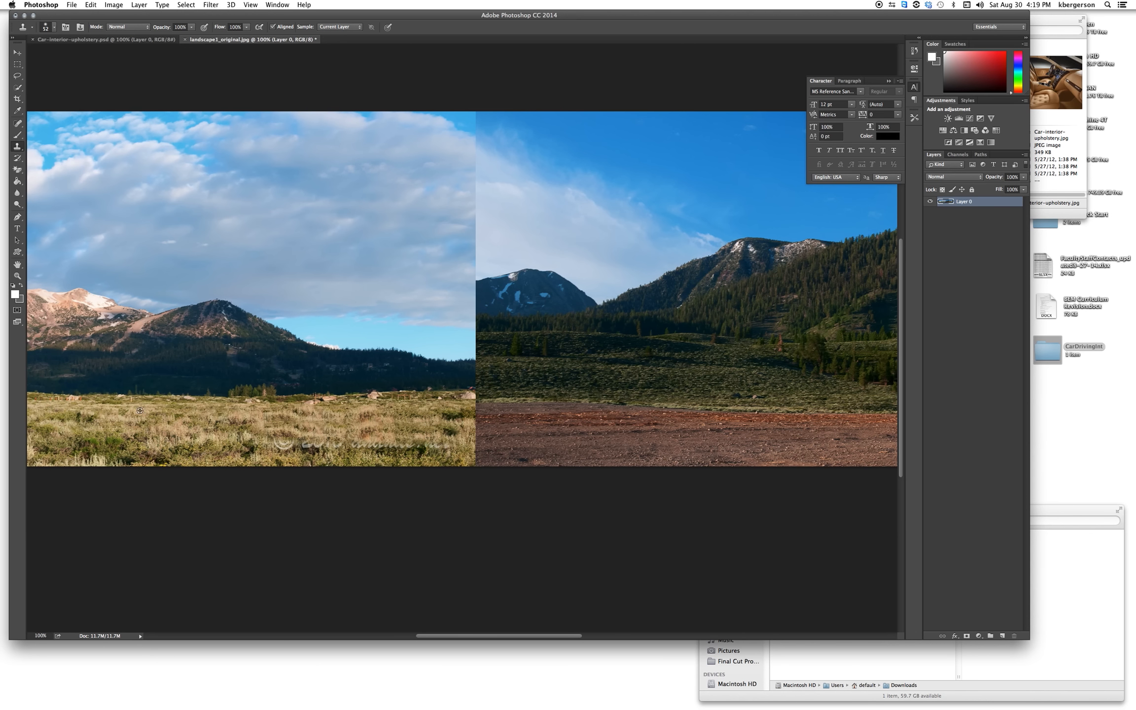
pyautogui.moveTo(271, 441); pyautogui.dragTo(415, 443)
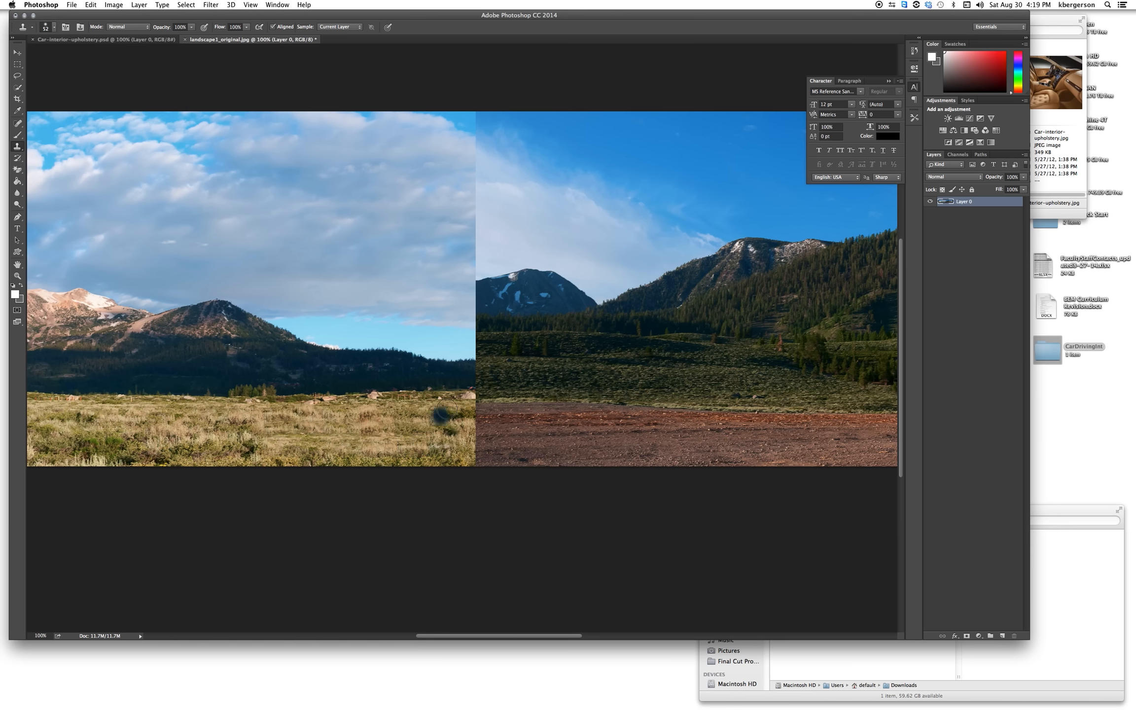
# - Clone strips of grass past the vertical seam over the brown dirt, along its upper part and the image's lower edge
pyautogui.press('space')
pyautogui.moveTo(513, 373)
pyautogui.mouseDown()
pyautogui.moveTo(400, 364)
pyautogui.moveTo(401, 376)
pyautogui.mouseUp()
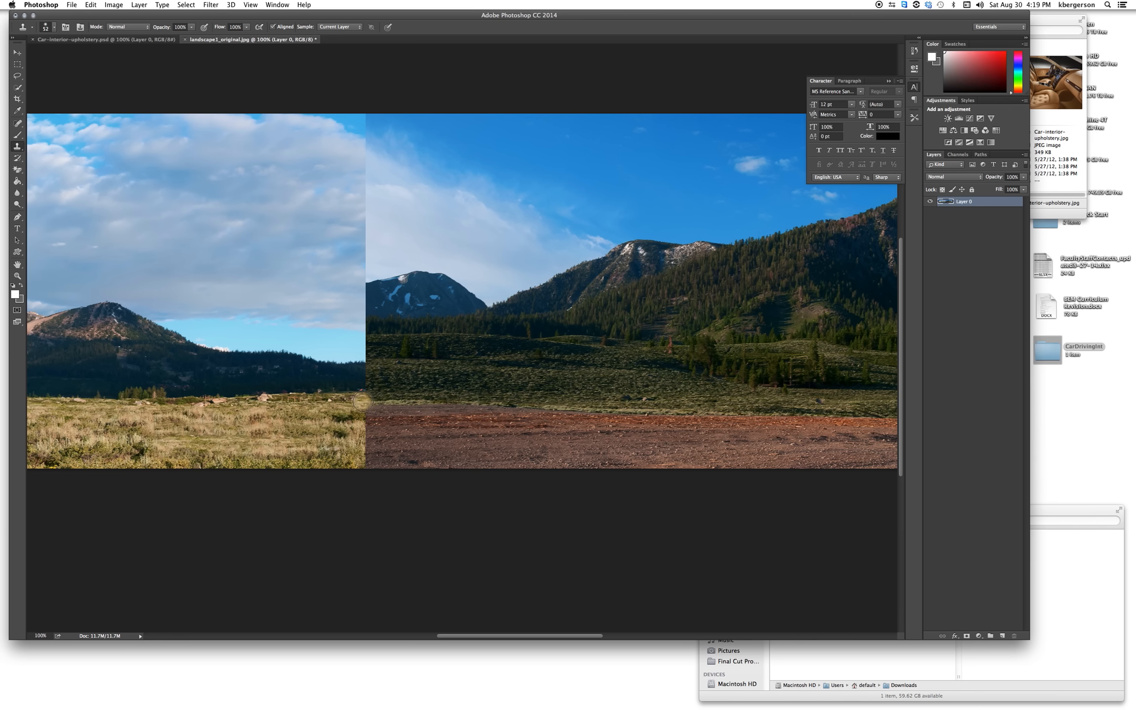
pyautogui.moveTo(365, 402); pyautogui.dragTo(688, 424)
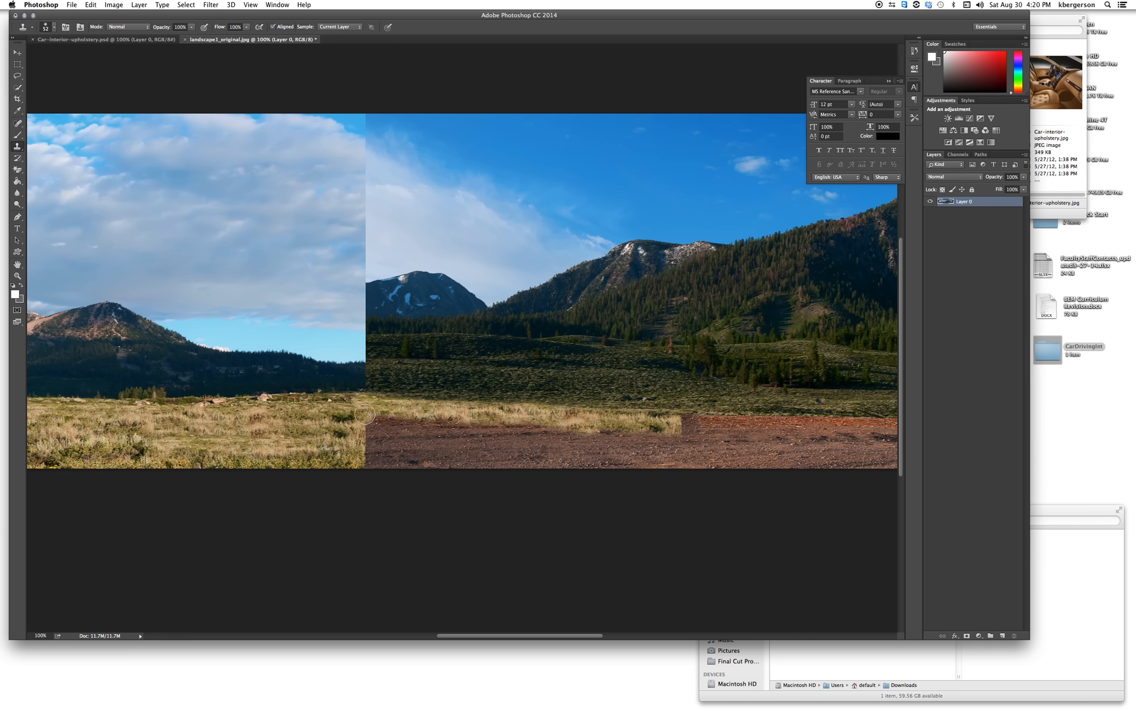
pyautogui.keyDown('alt'); pyautogui.click(47, 426); pyautogui.keyUp('alt')
pyautogui.moveTo(363, 422); pyautogui.dragTo(663, 440)
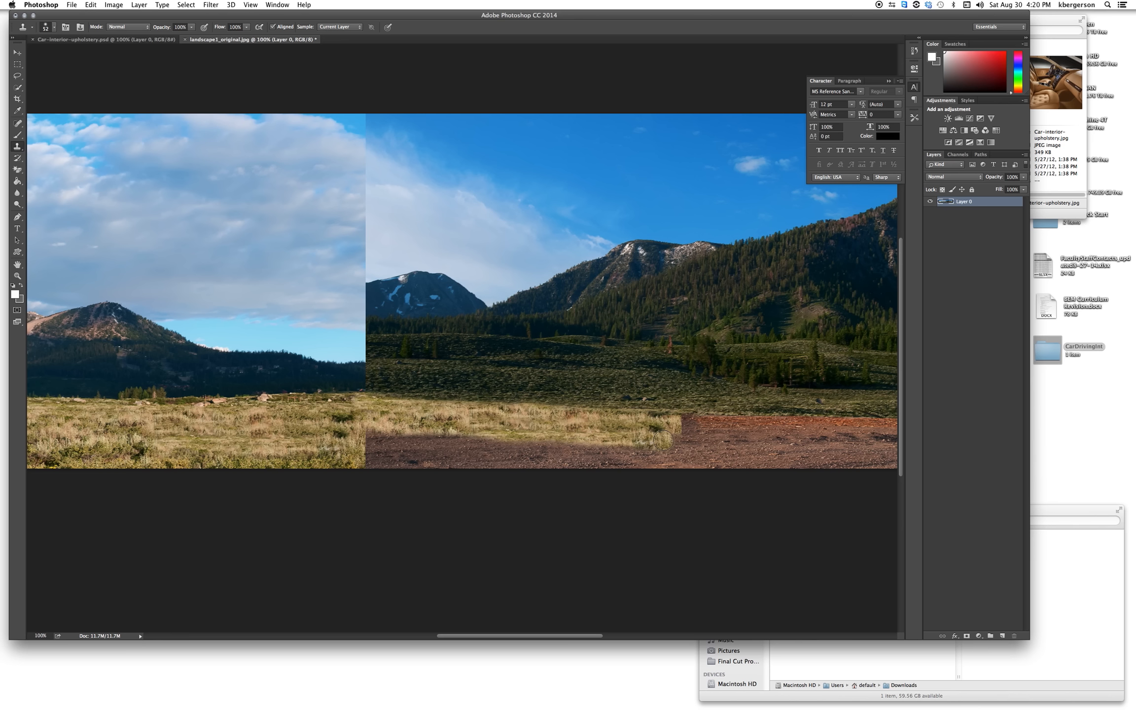
pyautogui.keyDown('alt'); pyautogui.click(63, 454); pyautogui.keyUp('alt')
pyautogui.moveTo(365, 462); pyautogui.dragTo(703, 466)
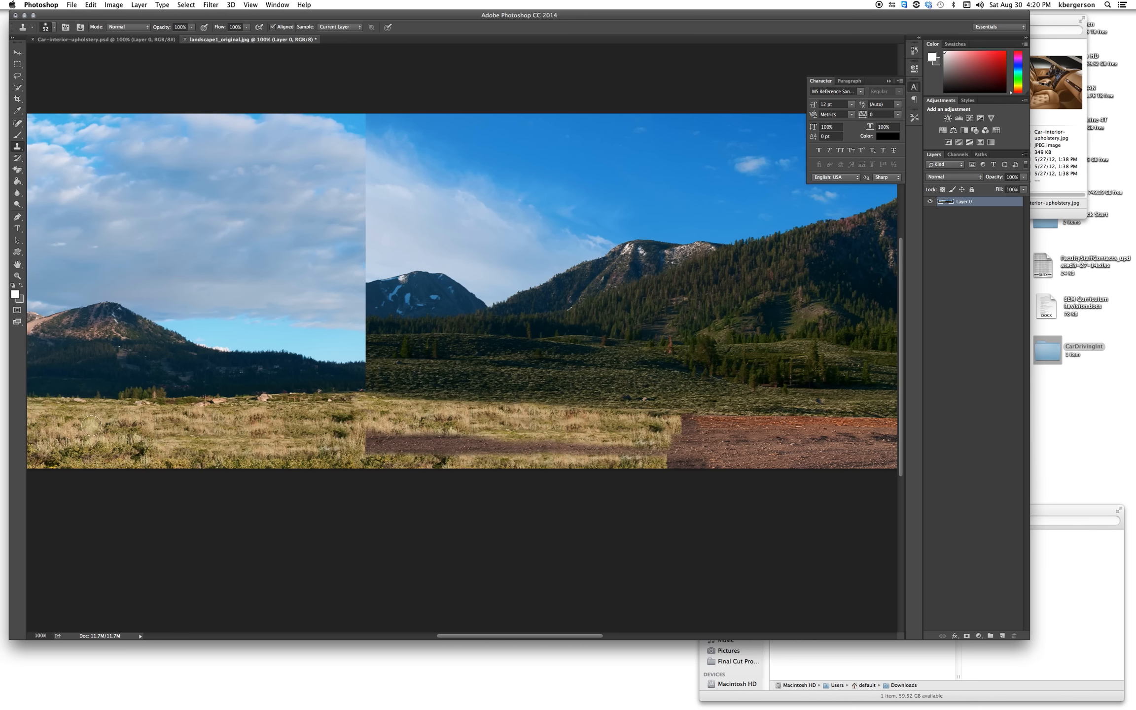
# - Fill the leftover dirt band between the cloned grass strips beside the seam with sampled grass
pyautogui.keyDown('alt'); pyautogui.click(93, 431); pyautogui.keyUp('alt')
pyautogui.moveTo(375, 435); pyautogui.dragTo(512, 441)
pyautogui.moveTo(552, 441); pyautogui.dragTo(667, 452)
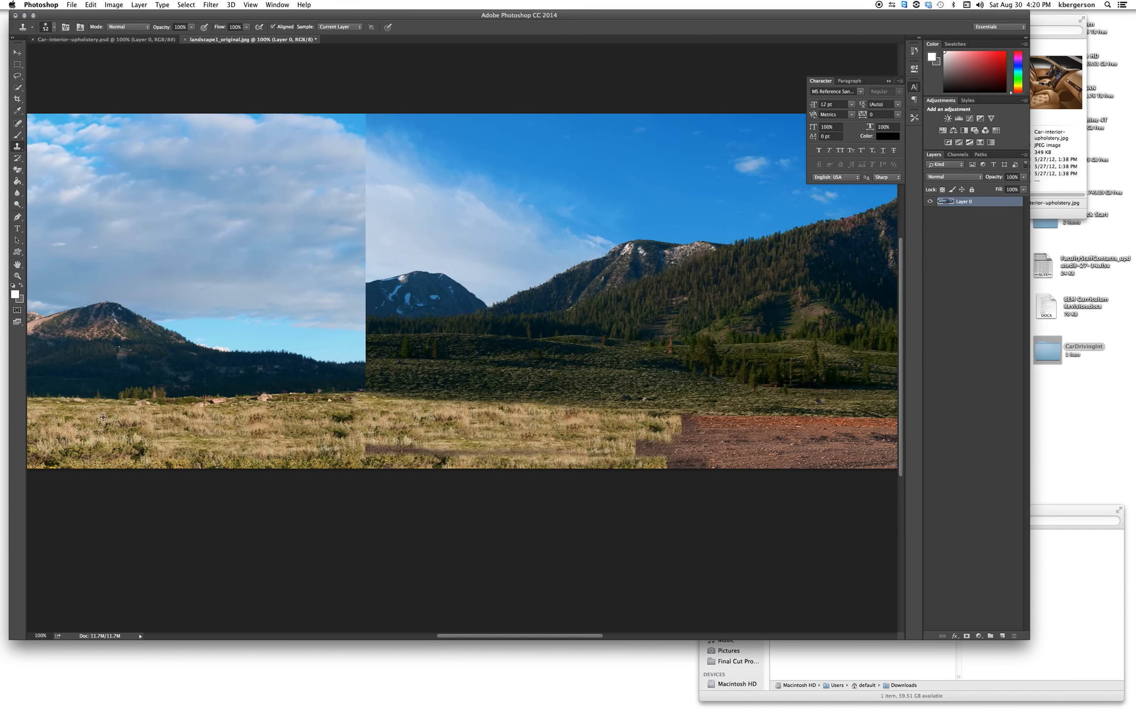
pyautogui.click(351, 416)
pyautogui.moveTo(357, 446); pyautogui.dragTo(614, 453)
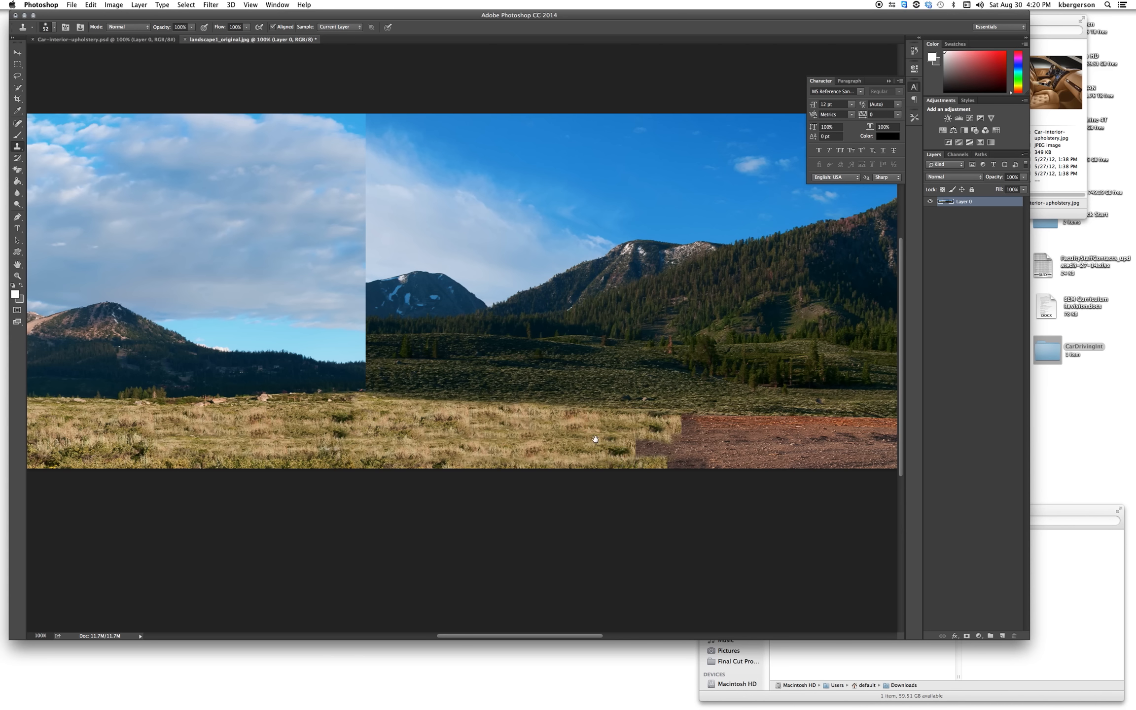
# - Extend the cloned grass farther over the dirt below the large forested mountain, down to the image's lower edge
pyautogui.moveTo(595, 438)
pyautogui.mouseDown()
pyautogui.moveTo(577, 426)
pyautogui.moveTo(20, 379)
pyautogui.moveTo(29, 426)
pyautogui.moveTo(399, 473)
pyautogui.moveTo(334, 477)
pyautogui.mouseUp()
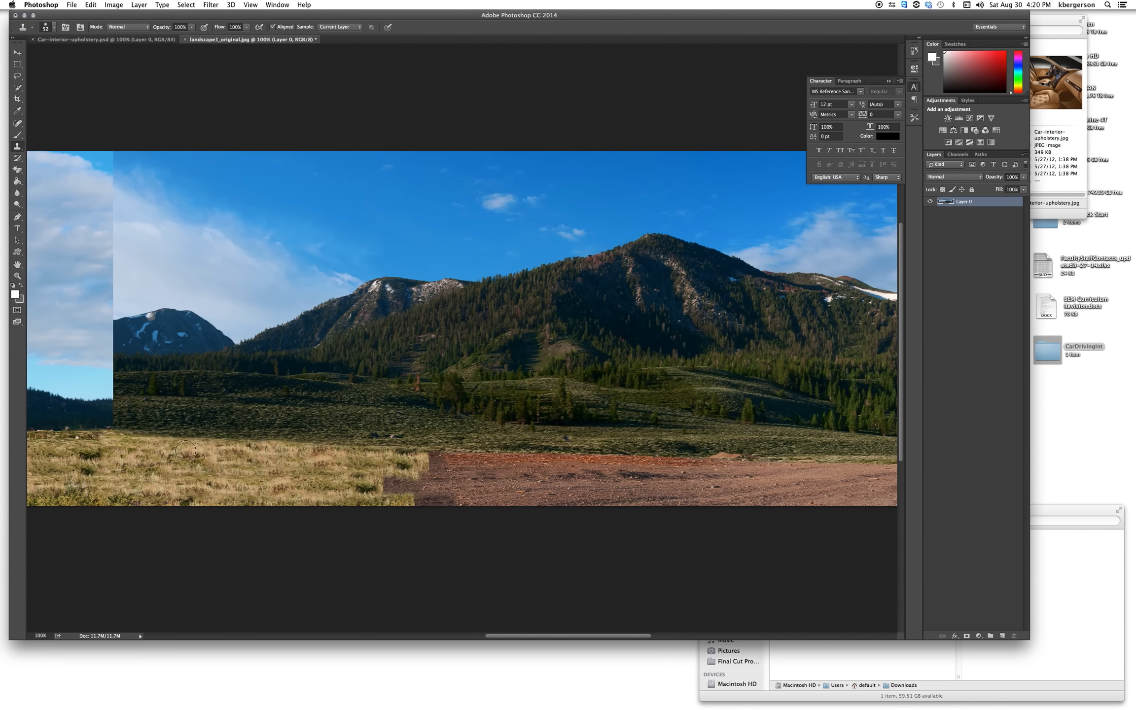
pyautogui.moveTo(429, 459)
pyautogui.mouseDown()
pyautogui.moveTo(674, 464)
pyautogui.moveTo(673, 477)
pyautogui.moveTo(655, 479)
pyautogui.moveTo(369, 484)
pyautogui.moveTo(586, 487)
pyautogui.mouseUp()
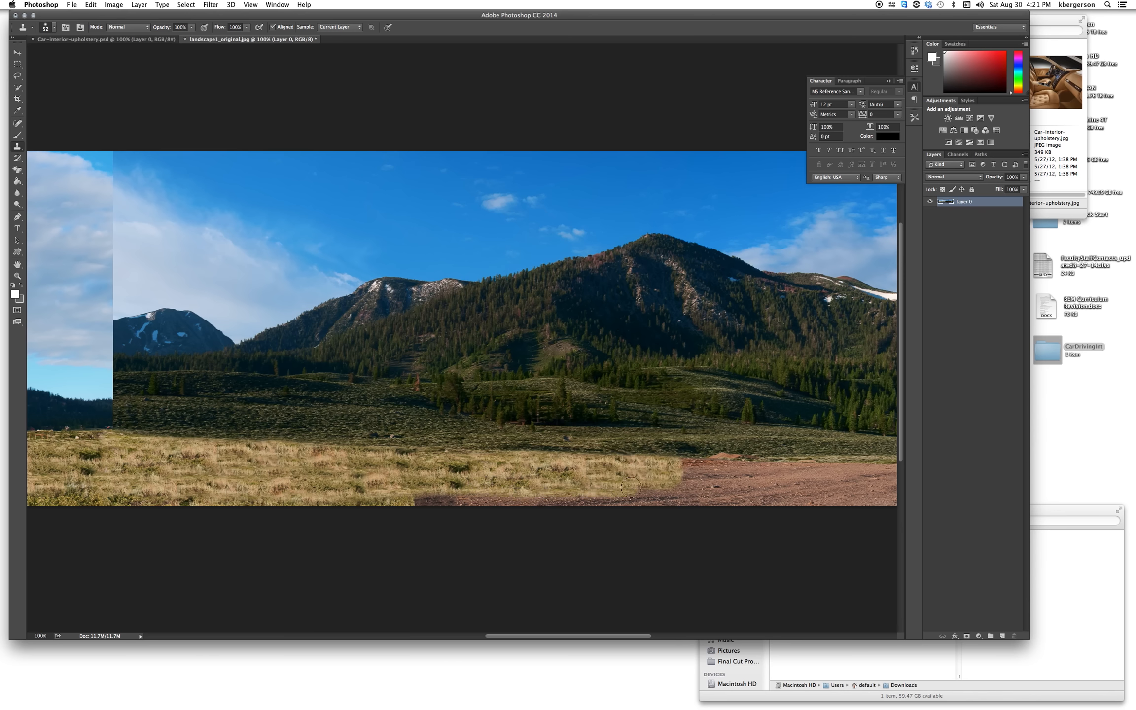
pyautogui.moveTo(668, 496)
pyautogui.mouseDown()
pyautogui.moveTo(419, 497)
pyautogui.moveTo(567, 501)
pyautogui.mouseUp()
pyautogui.moveTo(704, 500); pyautogui.dragTo(765, 500)
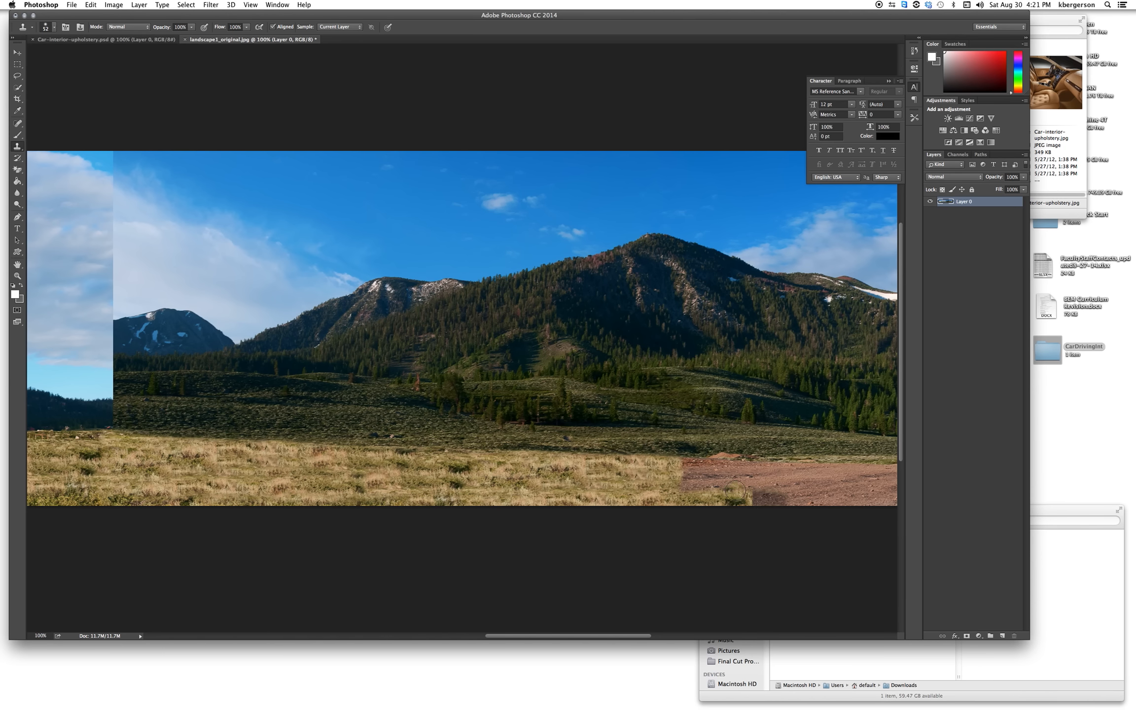
pyautogui.moveTo(682, 468); pyautogui.dragTo(721, 470)
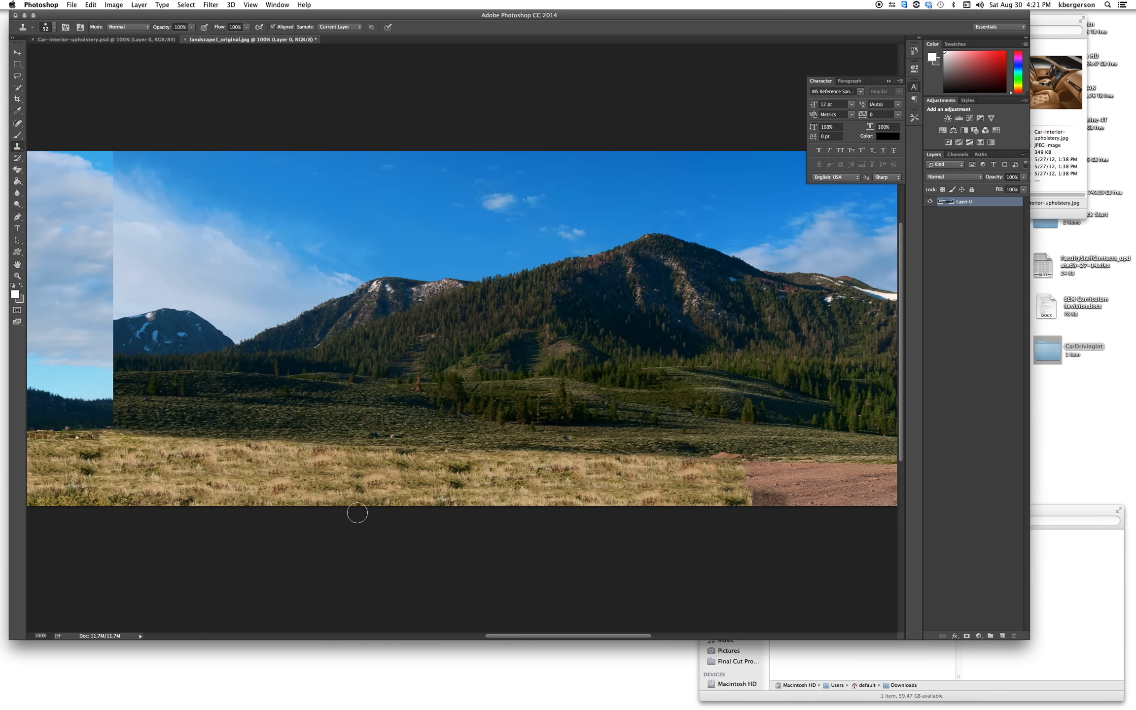
# - Clone grass over the remaining dirt road until it joins the natural grass at its far end
pyautogui.moveTo(637, 561)
pyautogui.mouseDown()
pyautogui.moveTo(459, 542)
pyautogui.moveTo(312, 561)
pyautogui.moveTo(380, 566)
pyautogui.mouseUp()
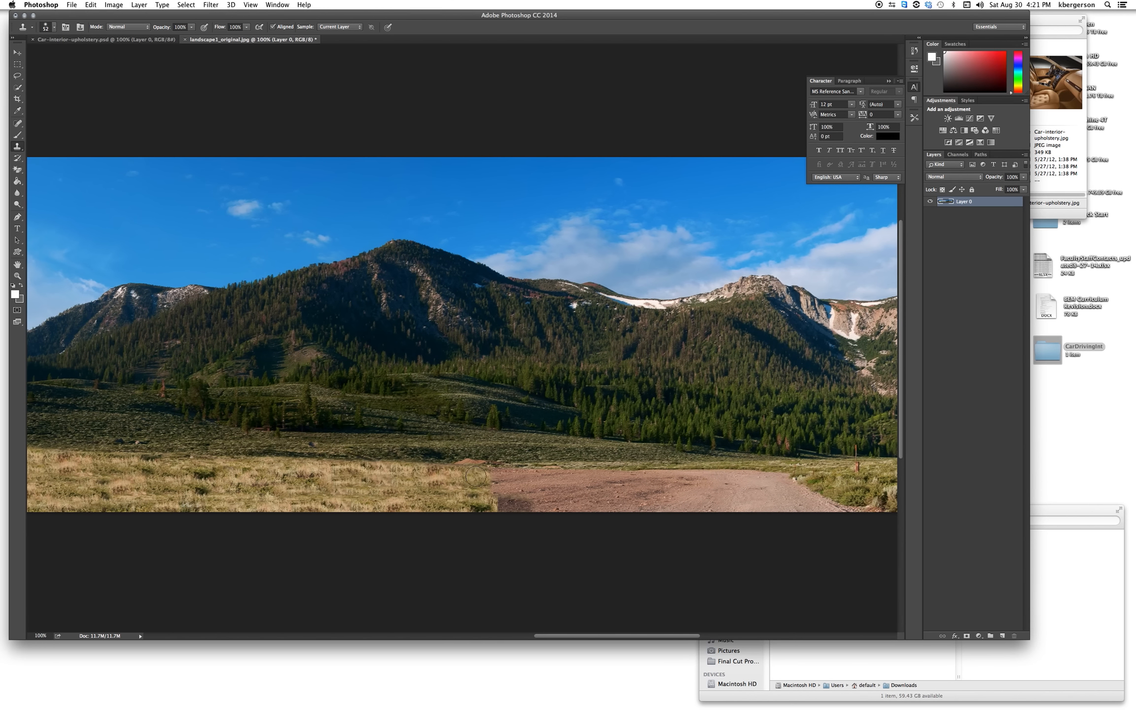
pyautogui.moveTo(494, 475)
pyautogui.mouseDown()
pyautogui.moveTo(604, 478)
pyautogui.moveTo(548, 479)
pyautogui.moveTo(601, 465)
pyautogui.moveTo(642, 471)
pyautogui.moveTo(616, 477)
pyautogui.moveTo(794, 479)
pyautogui.moveTo(825, 490)
pyautogui.moveTo(639, 484)
pyautogui.mouseUp()
pyautogui.moveTo(538, 483)
pyautogui.mouseDown()
pyautogui.moveTo(470, 492)
pyautogui.moveTo(849, 502)
pyautogui.mouseUp()
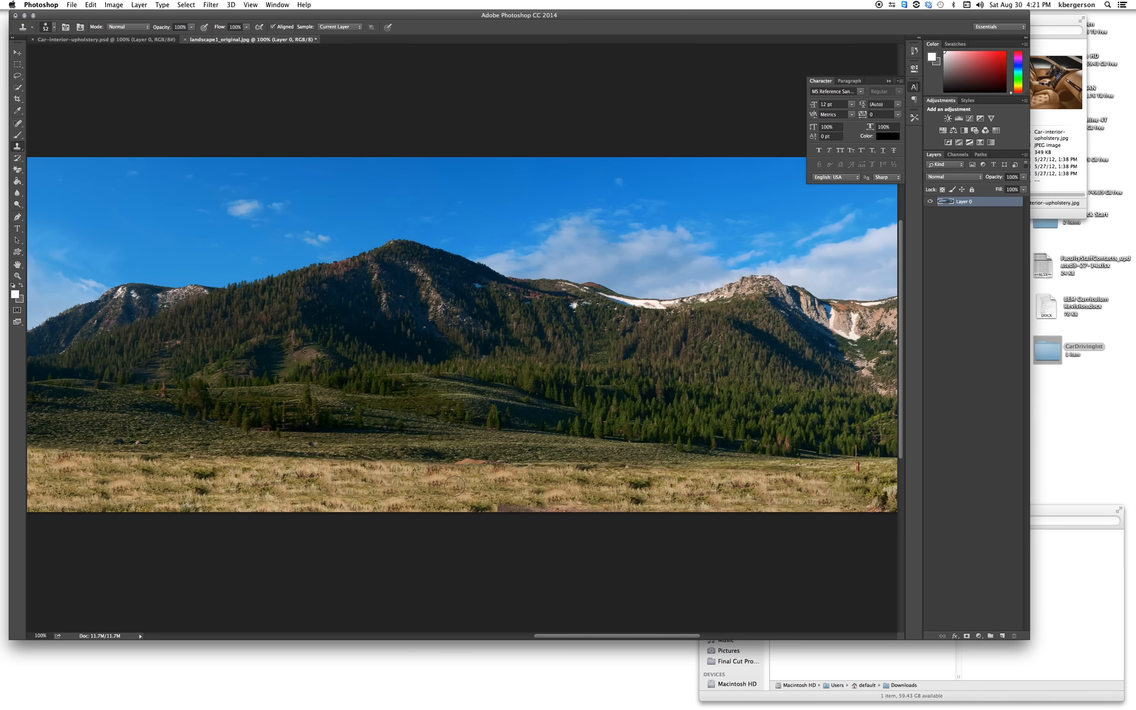
pyautogui.moveTo(454, 486)
pyautogui.mouseDown()
pyautogui.moveTo(498, 508)
pyautogui.moveTo(622, 509)
pyautogui.mouseUp()
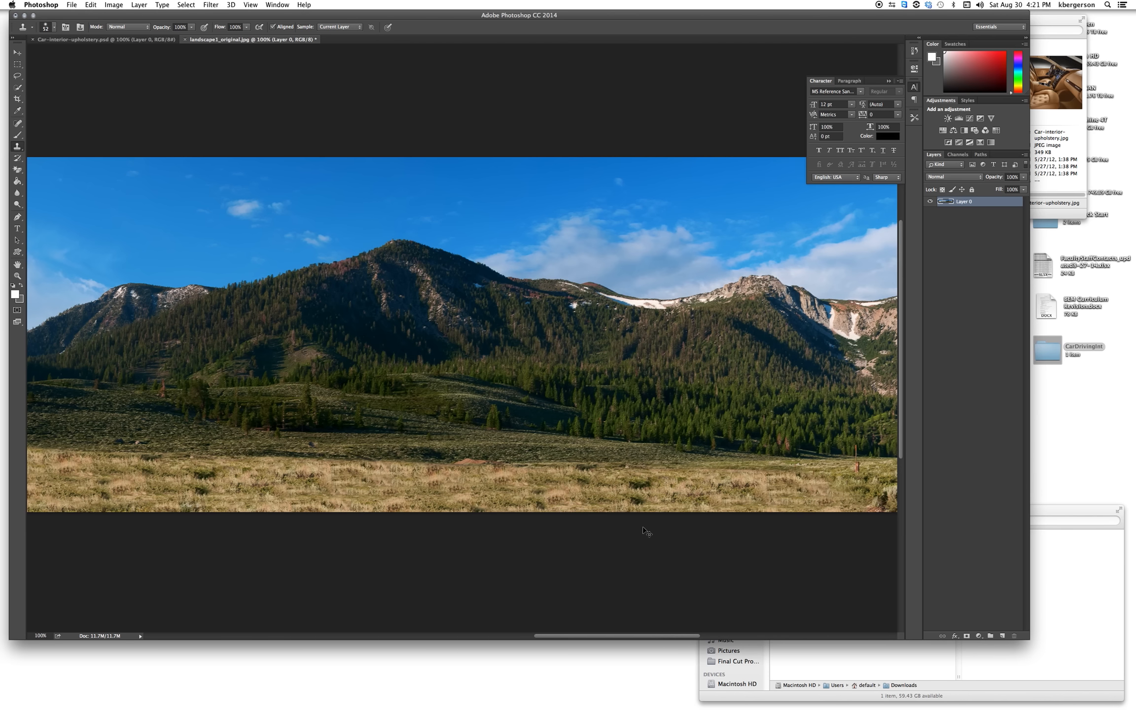
# - Enlarge the Clone Stamp brush to 284 px and clone clouds over the upper part of the sky seam
pyautogui.press('super+minus')
pyautogui.press('super+minus')
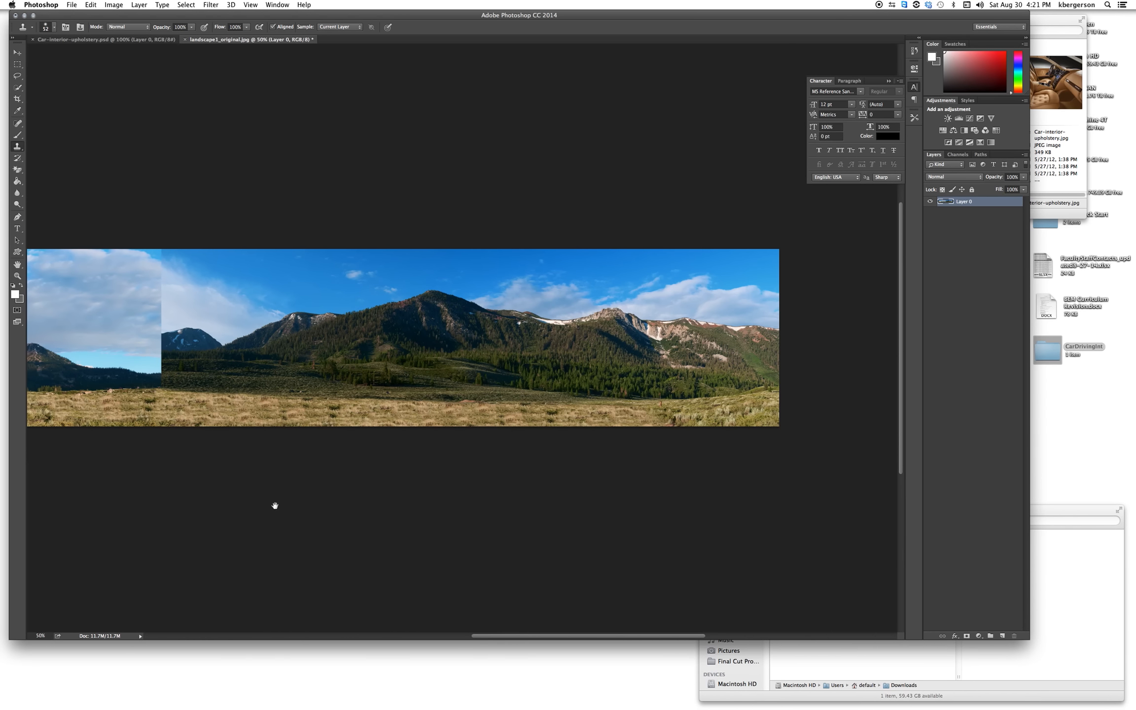
pyautogui.moveTo(275, 506); pyautogui.dragTo(991, 502)
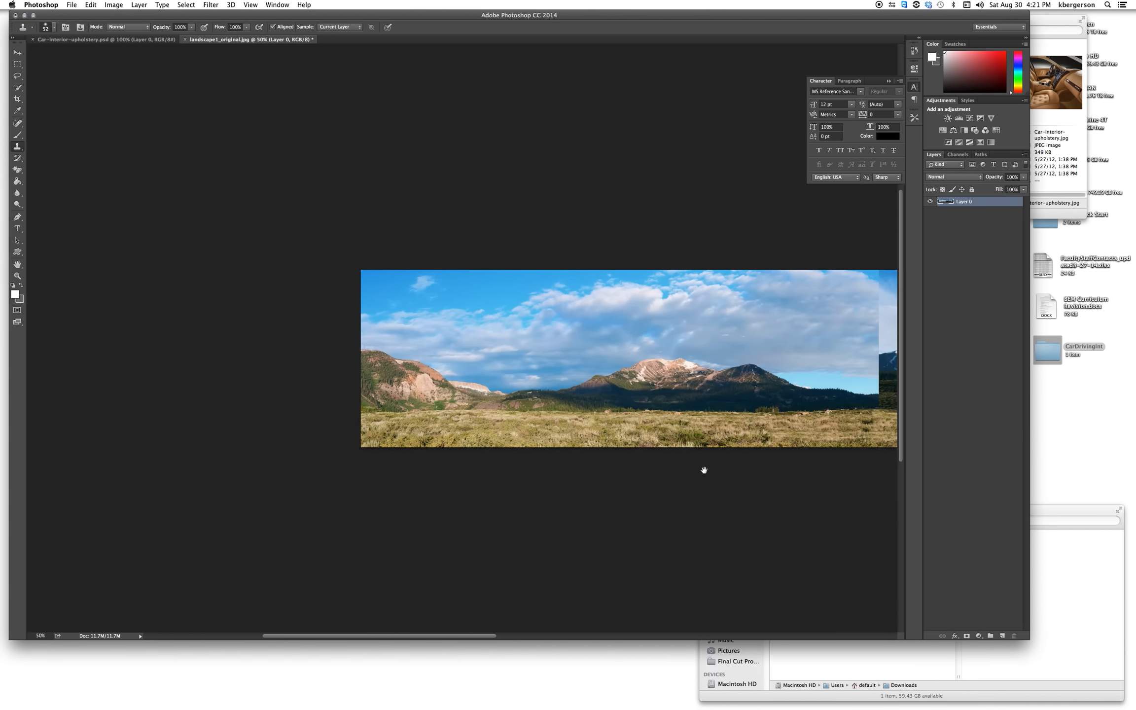
pyautogui.moveTo(703, 470); pyautogui.dragTo(488, 481)
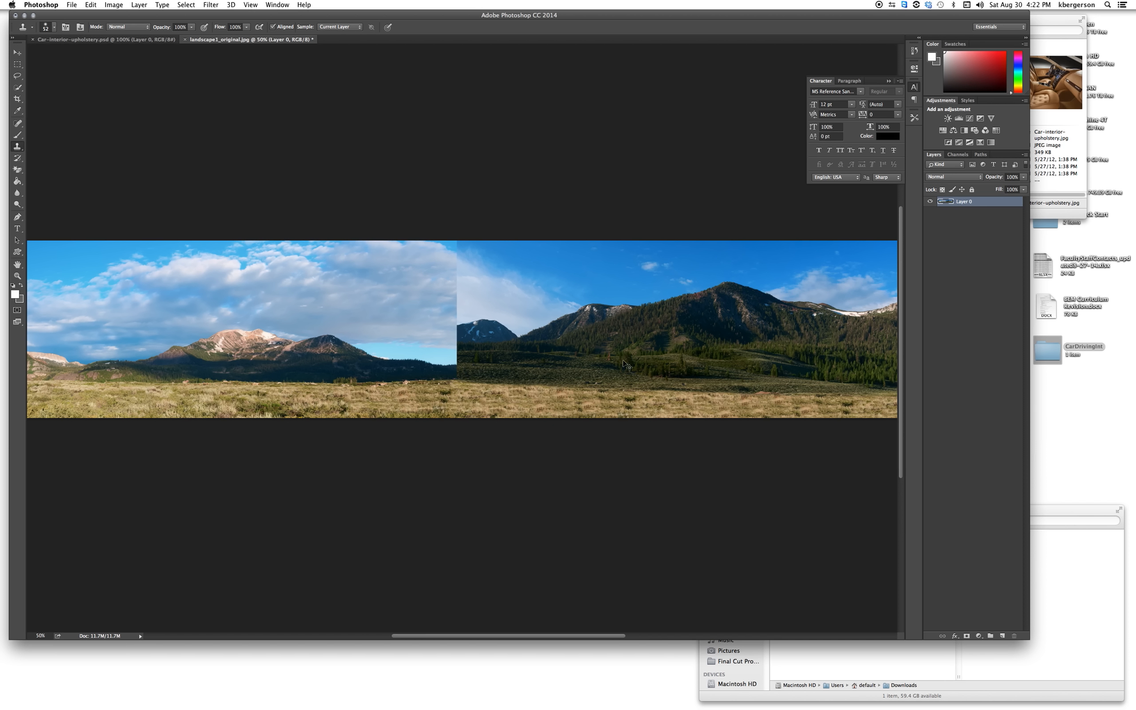
pyautogui.press('super+plus')
pyautogui.press('super+plus')
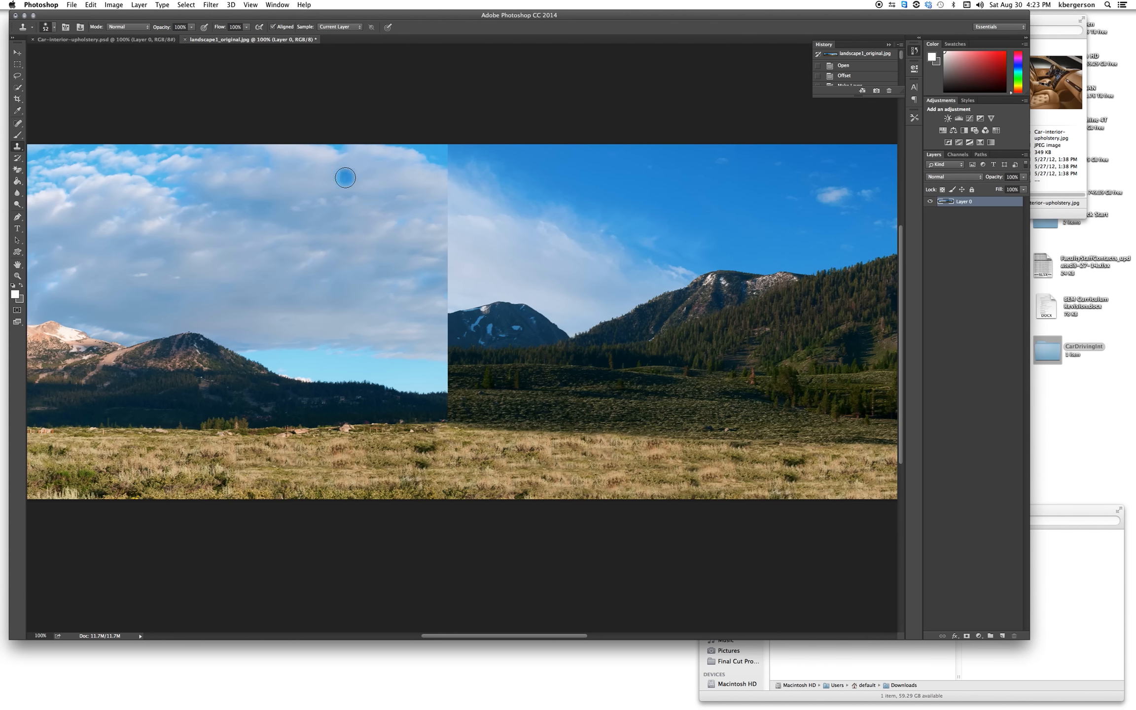
pyautogui.click(54, 27)
pyautogui.moveTo(69, 54); pyautogui.dragTo(77, 58)
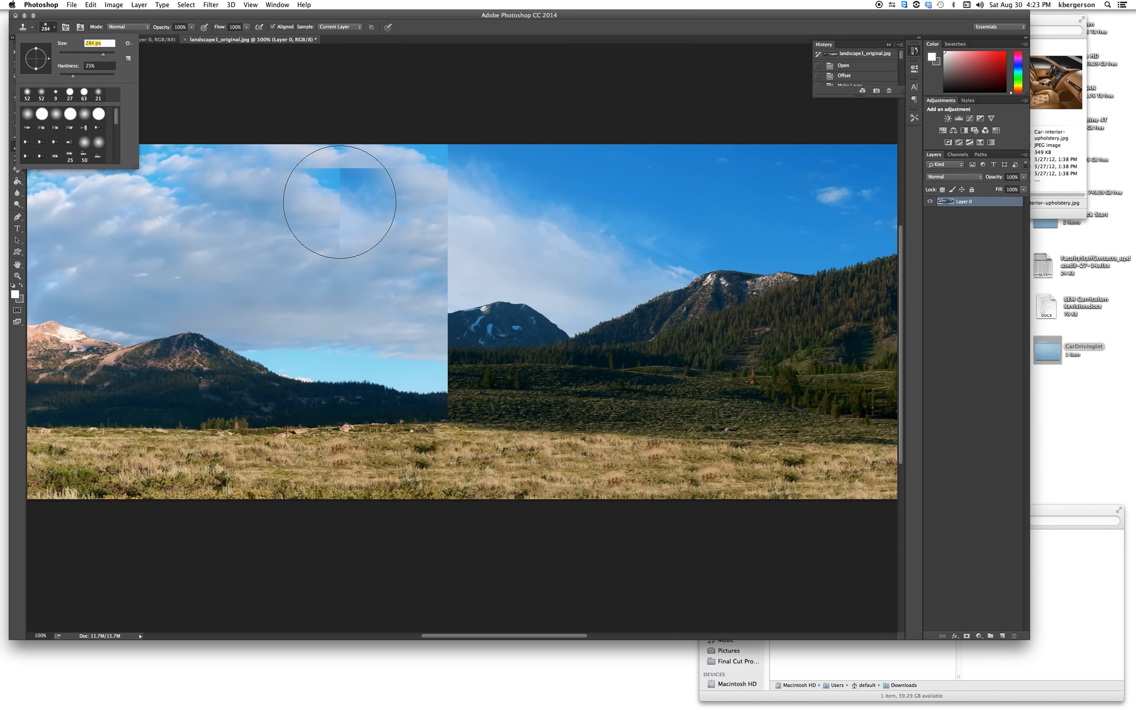
pyautogui.keyDown('alt'); pyautogui.click(302, 185); pyautogui.keyUp('alt')
pyautogui.moveTo(416, 194)
pyautogui.mouseDown()
pyautogui.moveTo(437, 194)
pyautogui.moveTo(425, 180)
pyautogui.mouseUp()
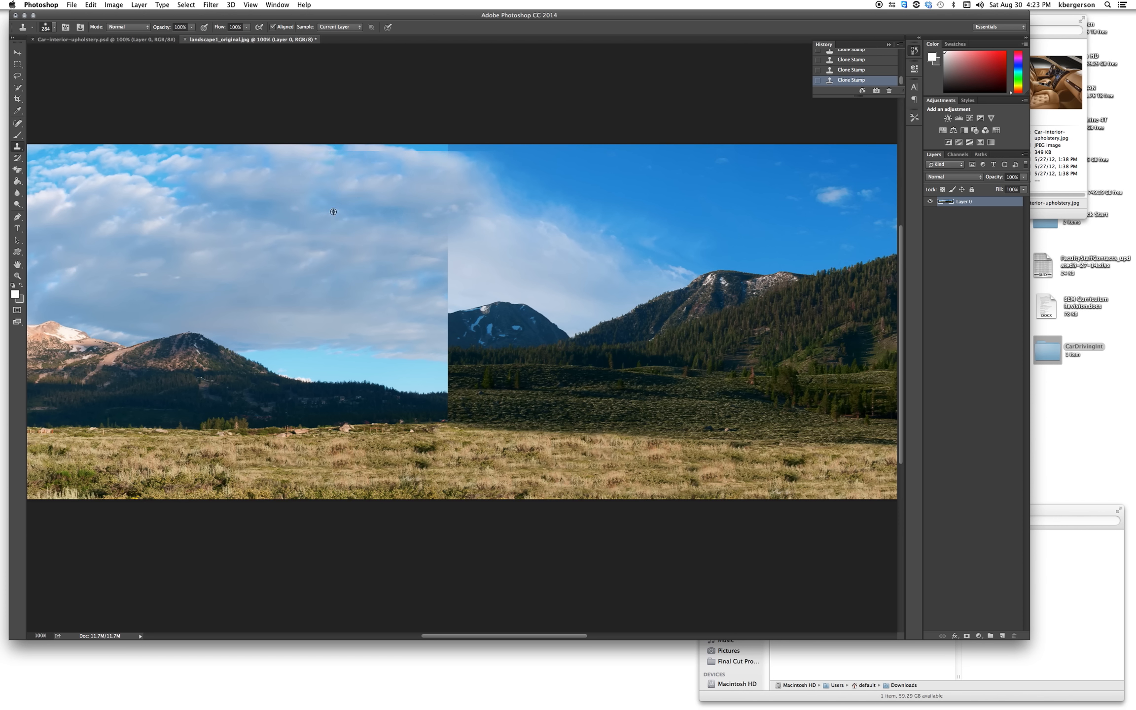
# - Try to clone clouds across the sky seam and into the blue sky with the 284 px brush
pyautogui.keyDown('alt'); pyautogui.click(265, 241); pyautogui.keyUp('alt')
pyautogui.click(416, 148)
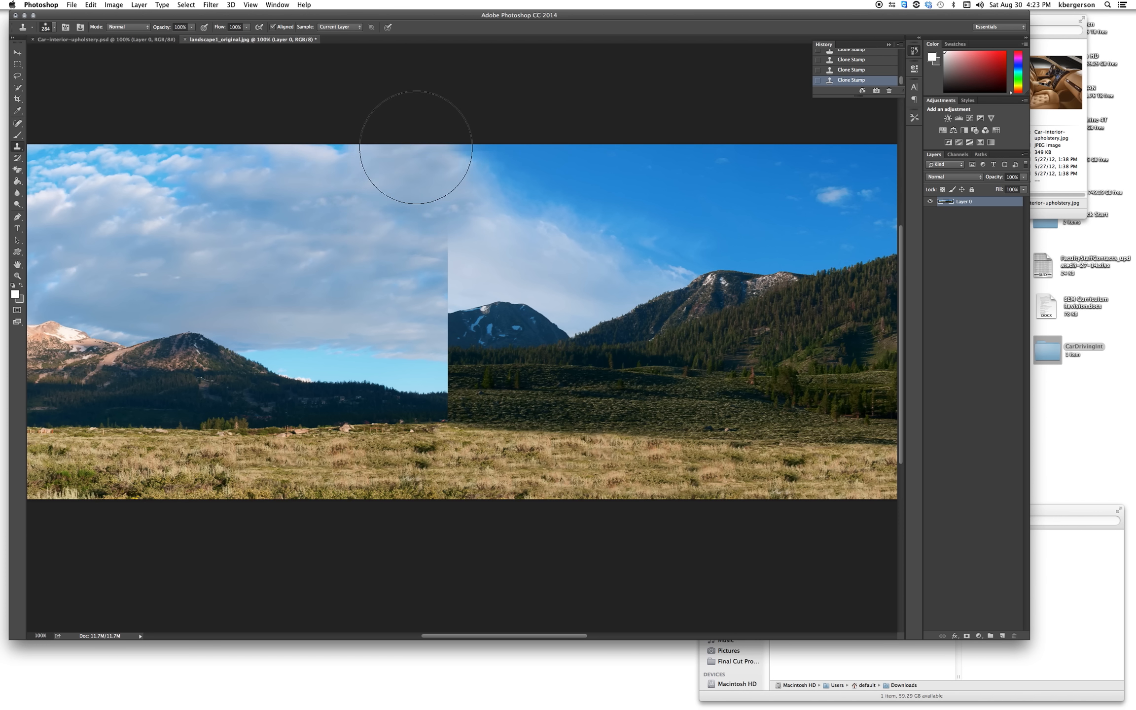
pyautogui.moveTo(406, 152)
pyautogui.mouseDown()
pyautogui.moveTo(461, 173)
pyautogui.moveTo(590, 178)
pyautogui.mouseUp()
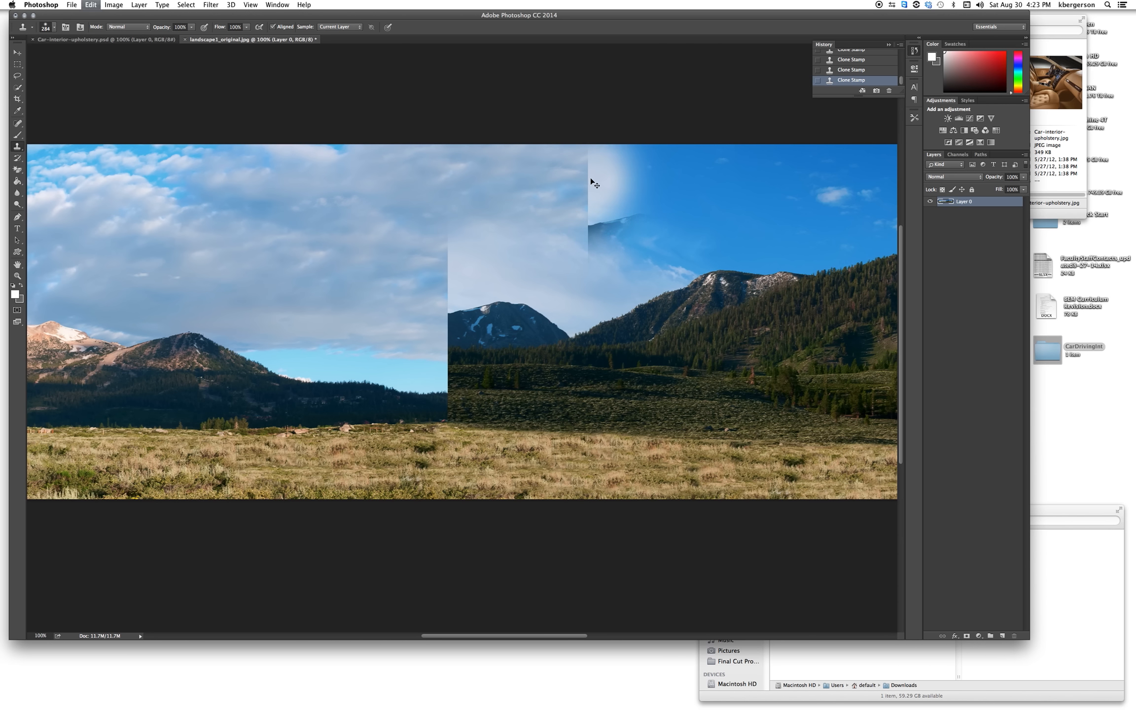
pyautogui.press('super+z')
pyautogui.press('super+z')
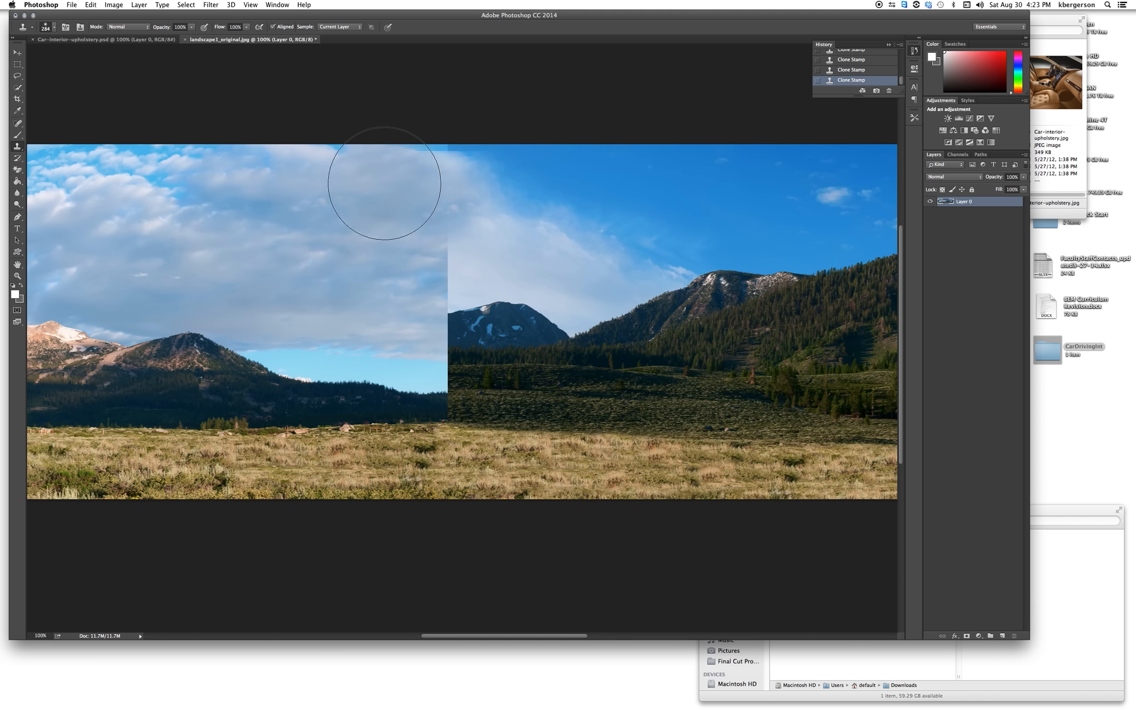
pyautogui.moveTo(349, 179)
pyautogui.mouseDown()
pyautogui.moveTo(417, 200)
pyautogui.moveTo(465, 183)
pyautogui.moveTo(480, 209)
pyautogui.moveTo(470, 280)
pyautogui.mouseUp()
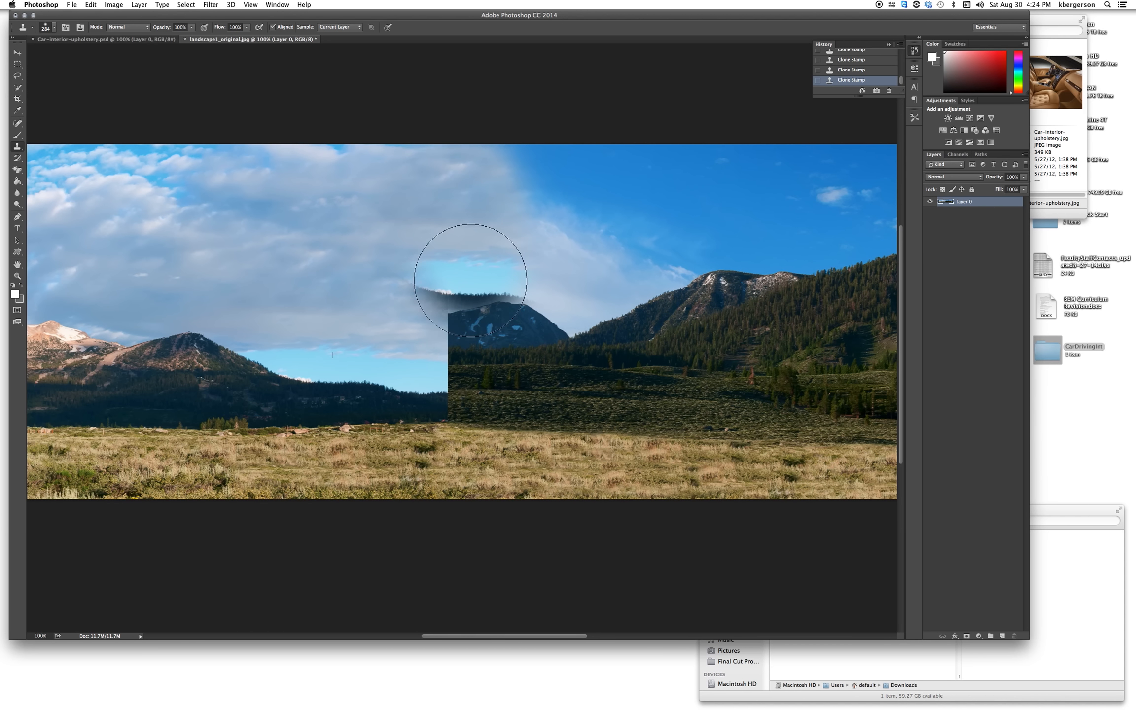
pyautogui.press('super+z')
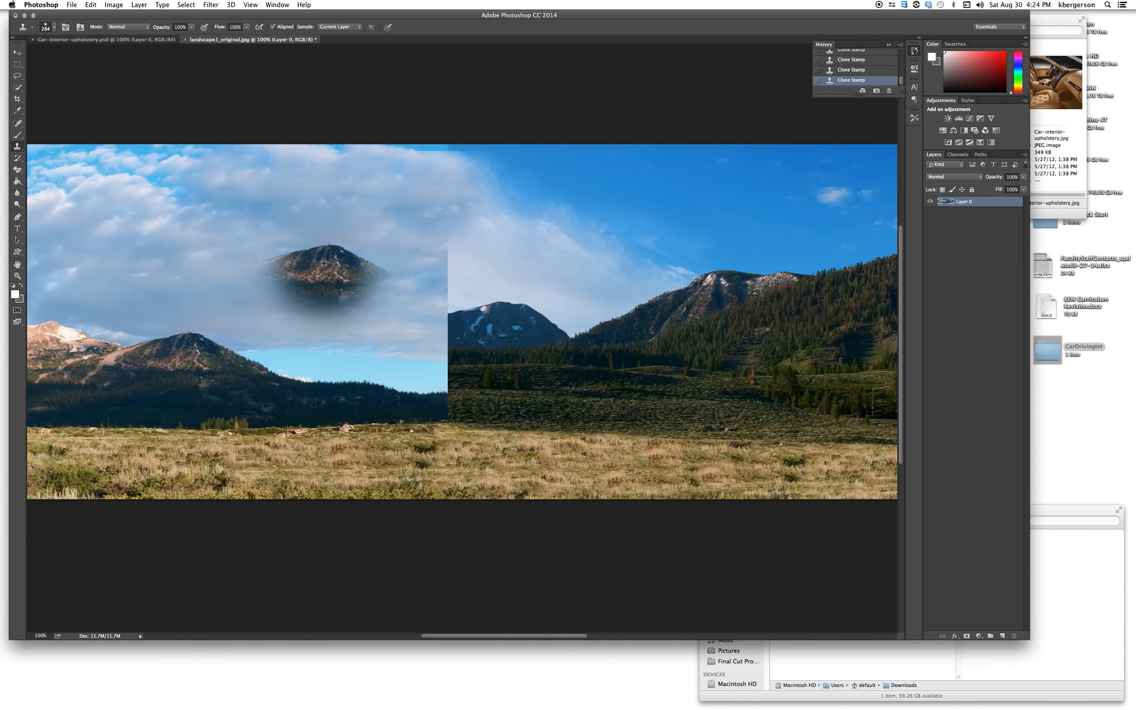
# - Clone clouds down the whole sky seam, into the adjoining blue sky and over the small snow-streaked peak beside it
pyautogui.keyDown('alt'); pyautogui.click(318, 277); pyautogui.keyUp('alt')
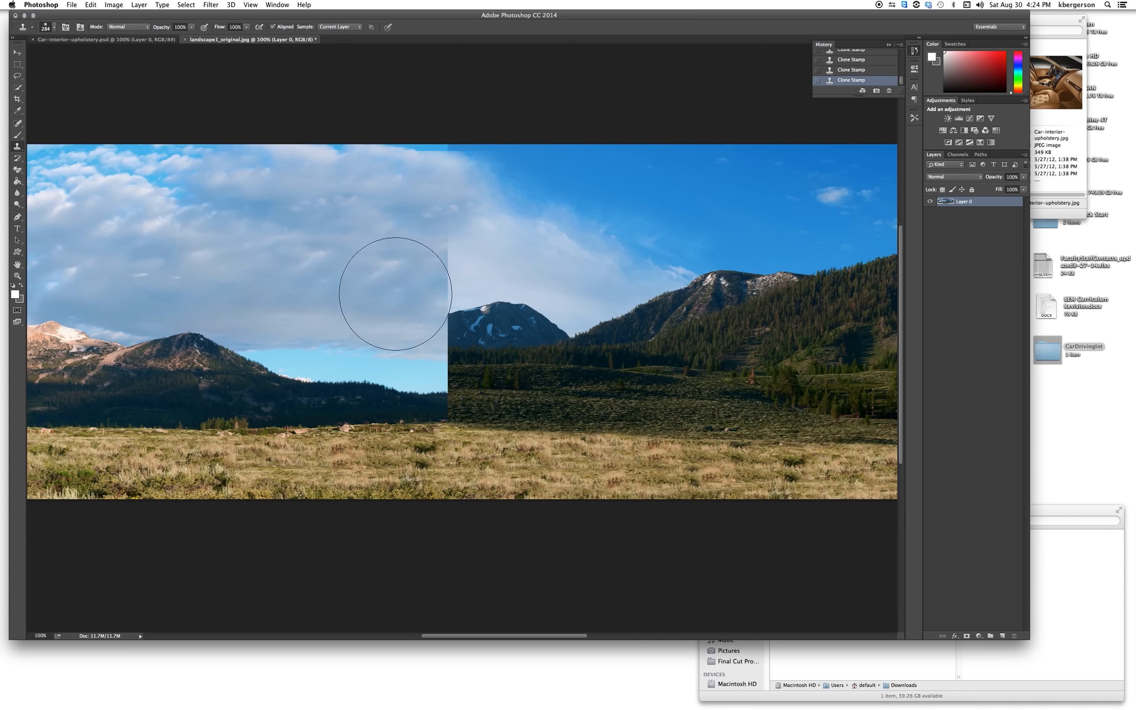
pyautogui.moveTo(426, 316)
pyautogui.mouseDown()
pyautogui.moveTo(431, 307)
pyautogui.moveTo(451, 317)
pyautogui.moveTo(461, 232)
pyautogui.moveTo(477, 208)
pyautogui.moveTo(431, 185)
pyautogui.mouseUp()
pyautogui.keyDown('alt'); pyautogui.click(319, 266); pyautogui.keyUp('alt')
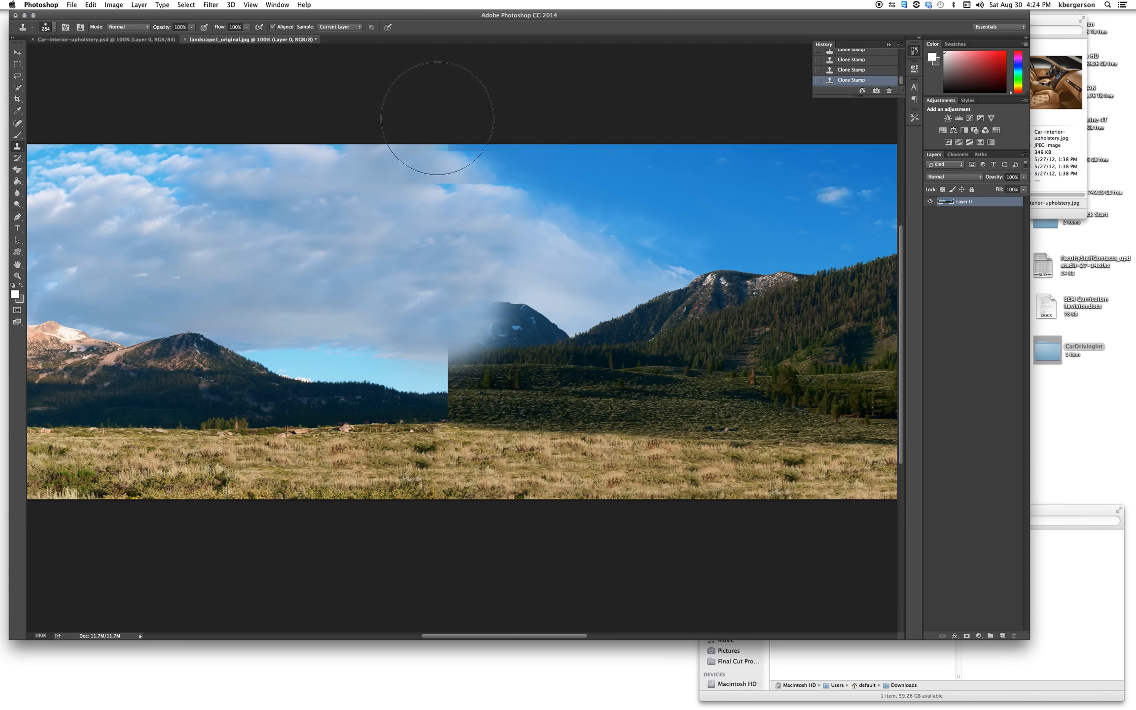
pyautogui.moveTo(430, 127)
pyautogui.mouseDown()
pyautogui.moveTo(413, 122)
pyautogui.moveTo(413, 145)
pyautogui.moveTo(483, 190)
pyautogui.mouseUp()
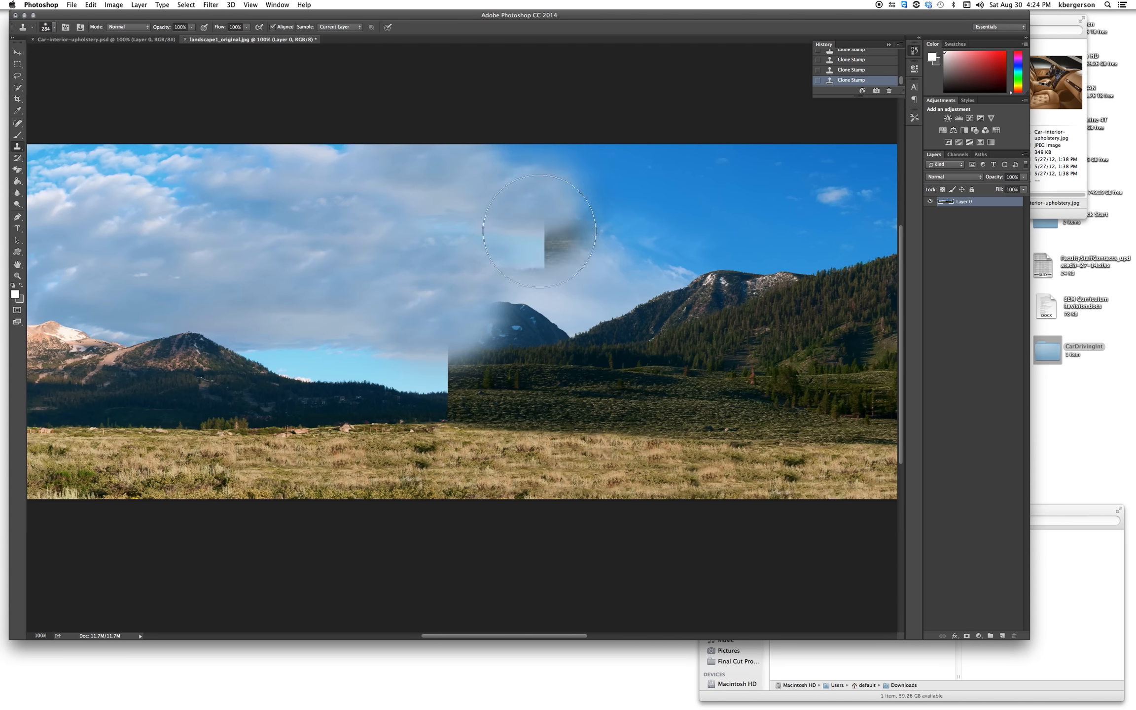
pyautogui.keyDown('alt'); pyautogui.click(352, 195); pyautogui.keyUp('alt')
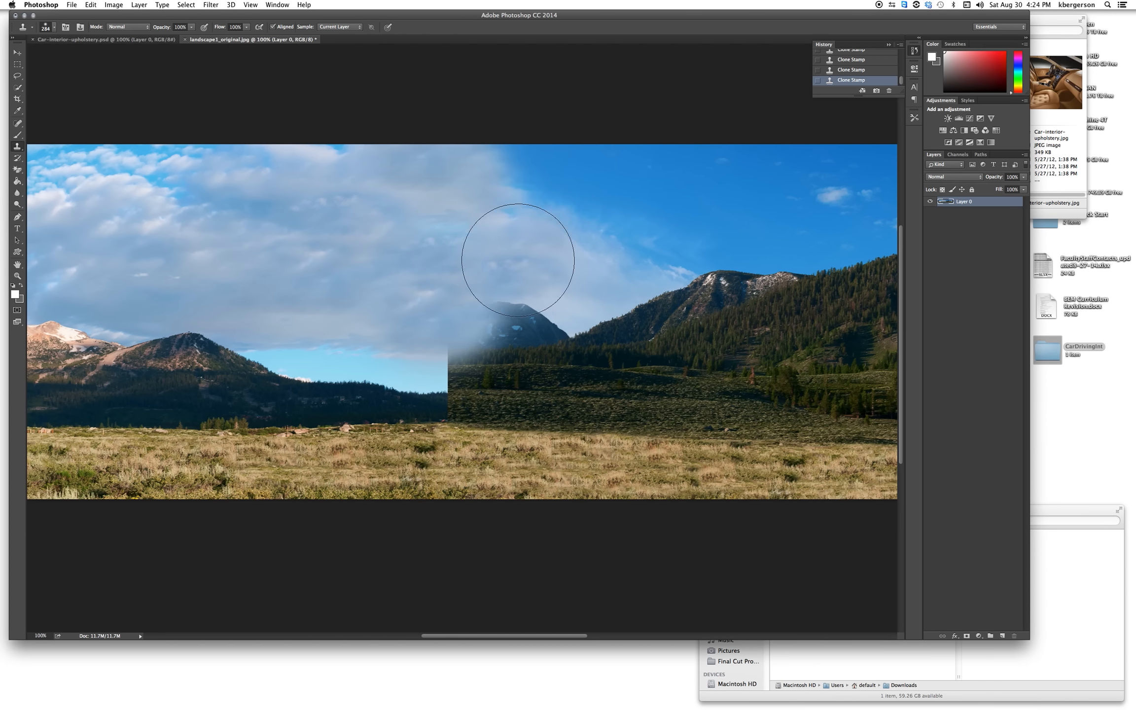
pyautogui.moveTo(510, 301)
pyautogui.mouseDown()
pyautogui.moveTo(443, 309)
pyautogui.moveTo(438, 324)
pyautogui.mouseUp()
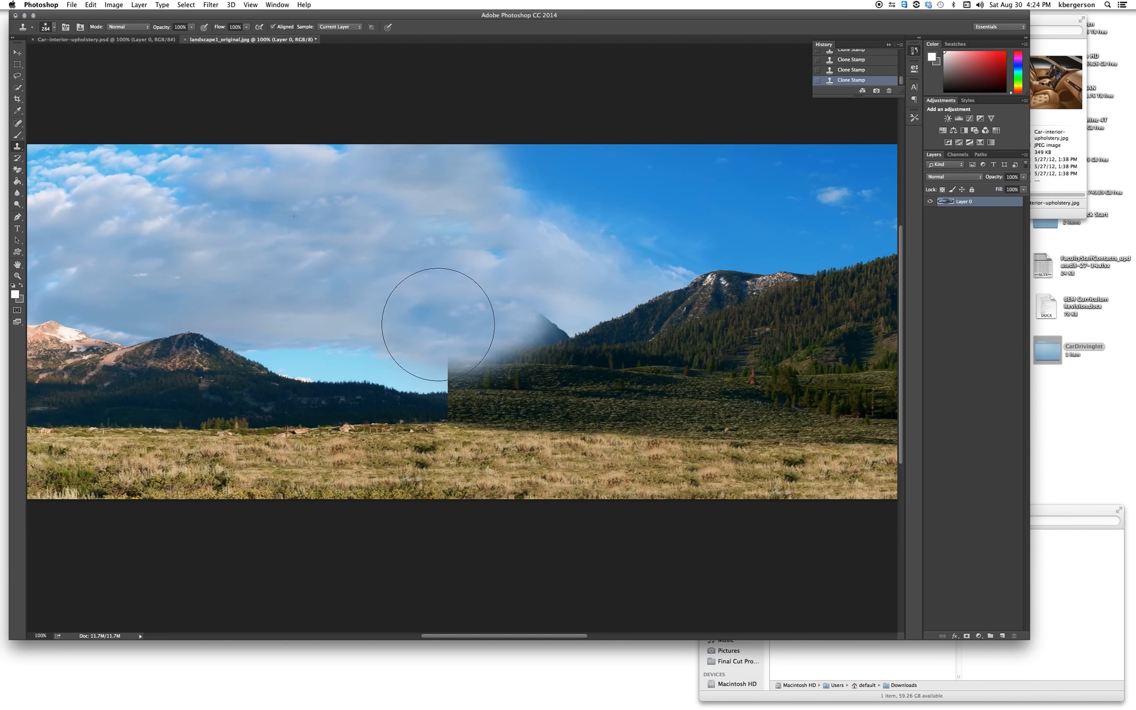
# - Try to clone the area sampled just above the dark ridge over the remaining hillside beside the seam
pyautogui.keyDown('alt'); pyautogui.click(320, 346); pyautogui.keyUp('alt')
pyautogui.moveTo(493, 345)
pyautogui.mouseDown()
pyautogui.moveTo(471, 337)
pyautogui.moveTo(479, 365)
pyautogui.moveTo(506, 367)
pyautogui.mouseUp()
pyautogui.hotkey('ctrl', 'z')
# - Shrink the Clone Stamp brush to 108 px and clone the low blue sky and cloud edge over the hillside beside the mountain seam
pyautogui.click(53, 28)
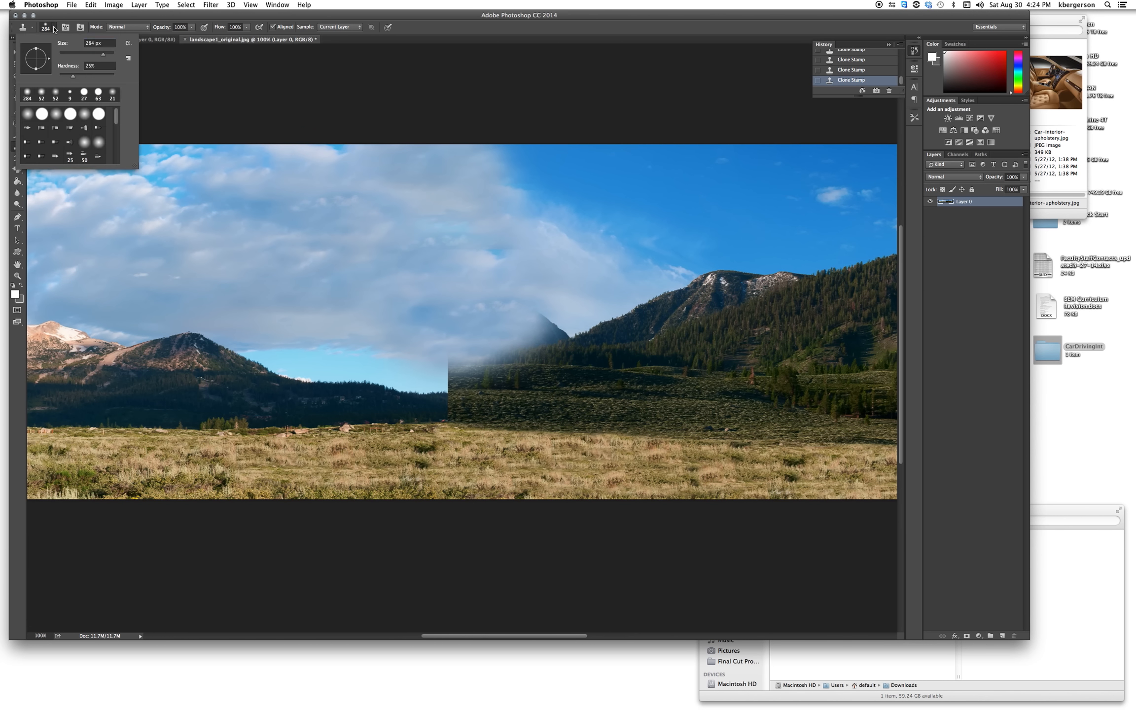
pyautogui.moveTo(104, 57); pyautogui.dragTo(88, 55)
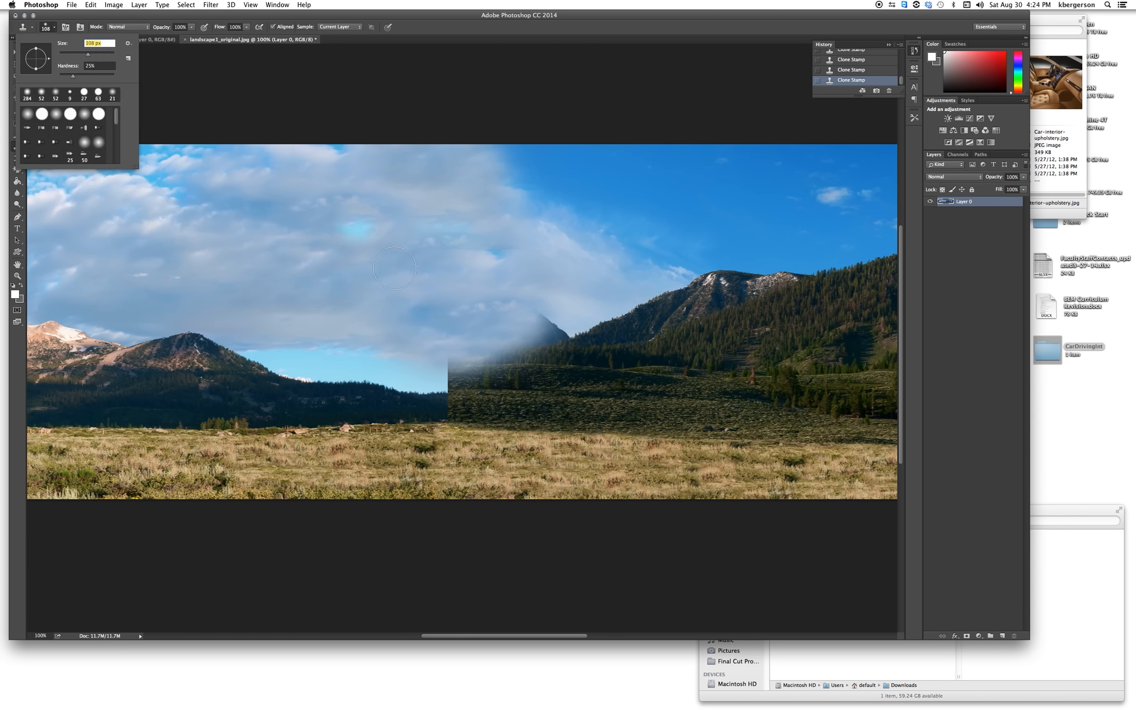
pyautogui.click(316, 350)
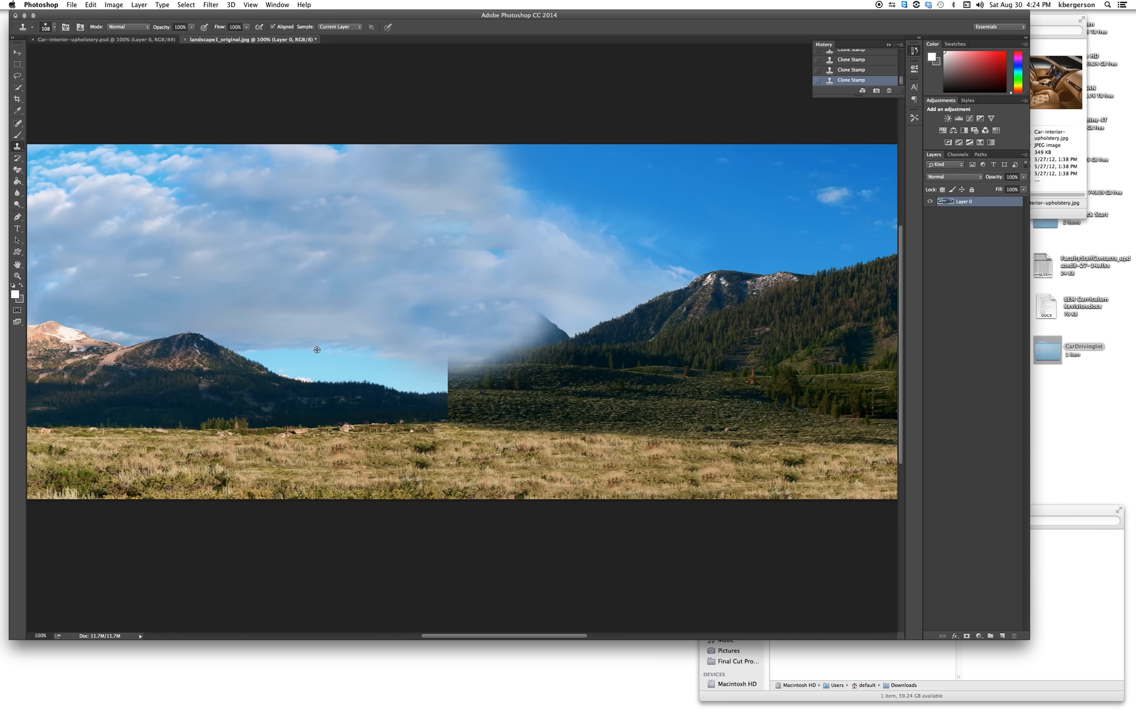
pyautogui.moveTo(440, 360)
pyautogui.mouseDown()
pyautogui.moveTo(520, 342)
pyautogui.moveTo(586, 303)
pyautogui.moveTo(435, 376)
pyautogui.mouseUp()
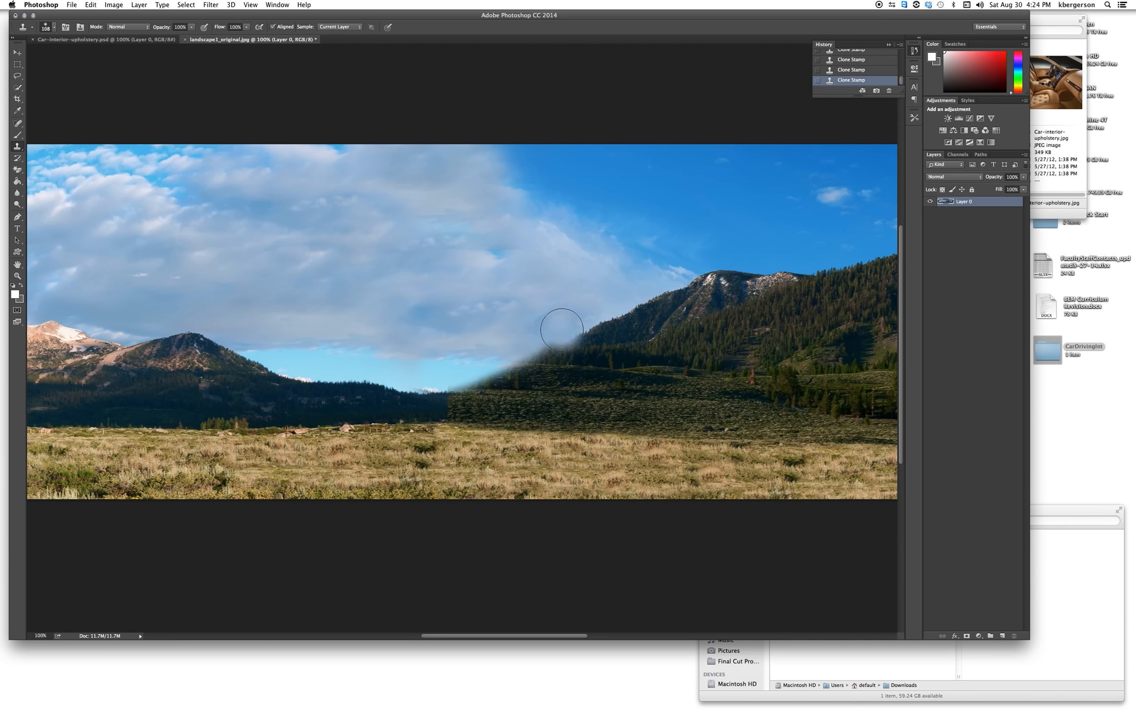
# - Clone the dark treeline across the valley seam and extend the tree-covered ridge down the slope to meet it
pyautogui.moveTo(600, 304); pyautogui.dragTo(621, 305)
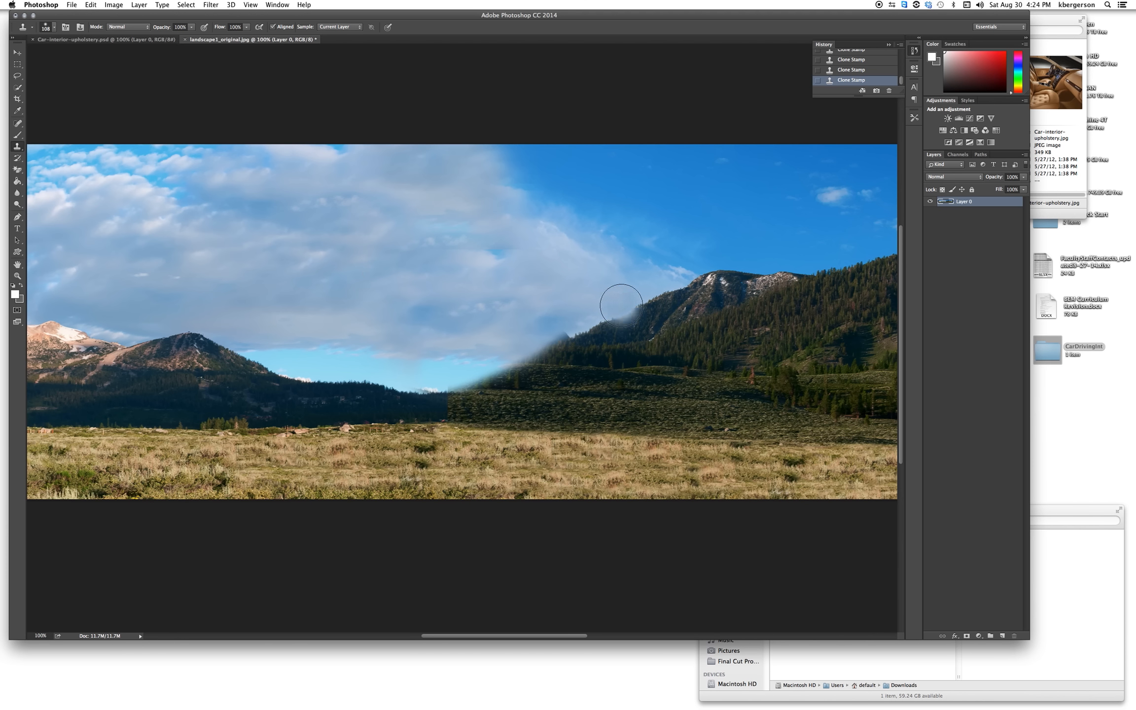
pyautogui.press('super+z')
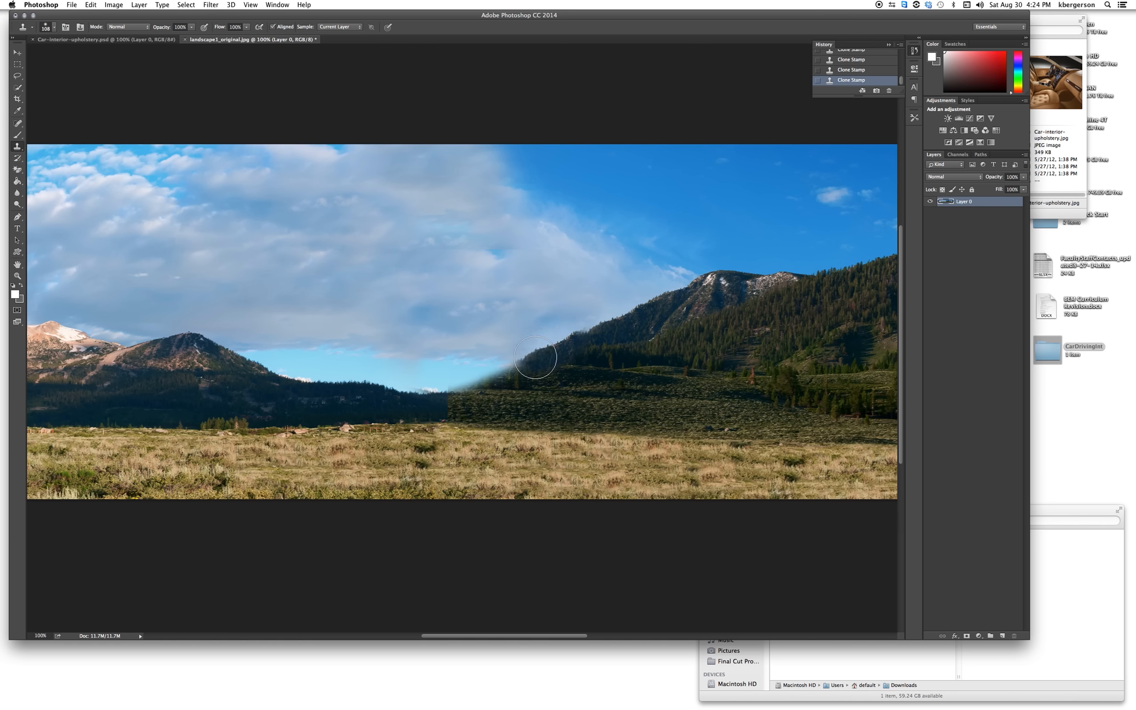
pyautogui.click(498, 425)
pyautogui.press('super+z')
pyautogui.moveTo(442, 388); pyautogui.dragTo(459, 389)
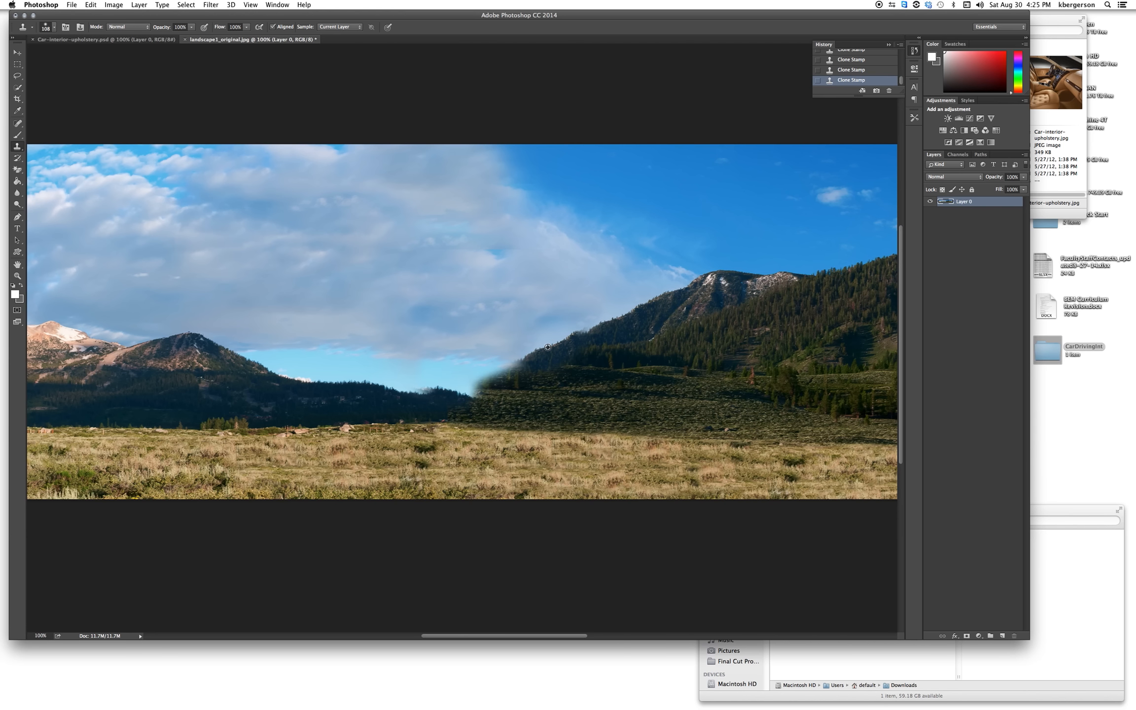
pyautogui.moveTo(521, 362); pyautogui.dragTo(476, 392)
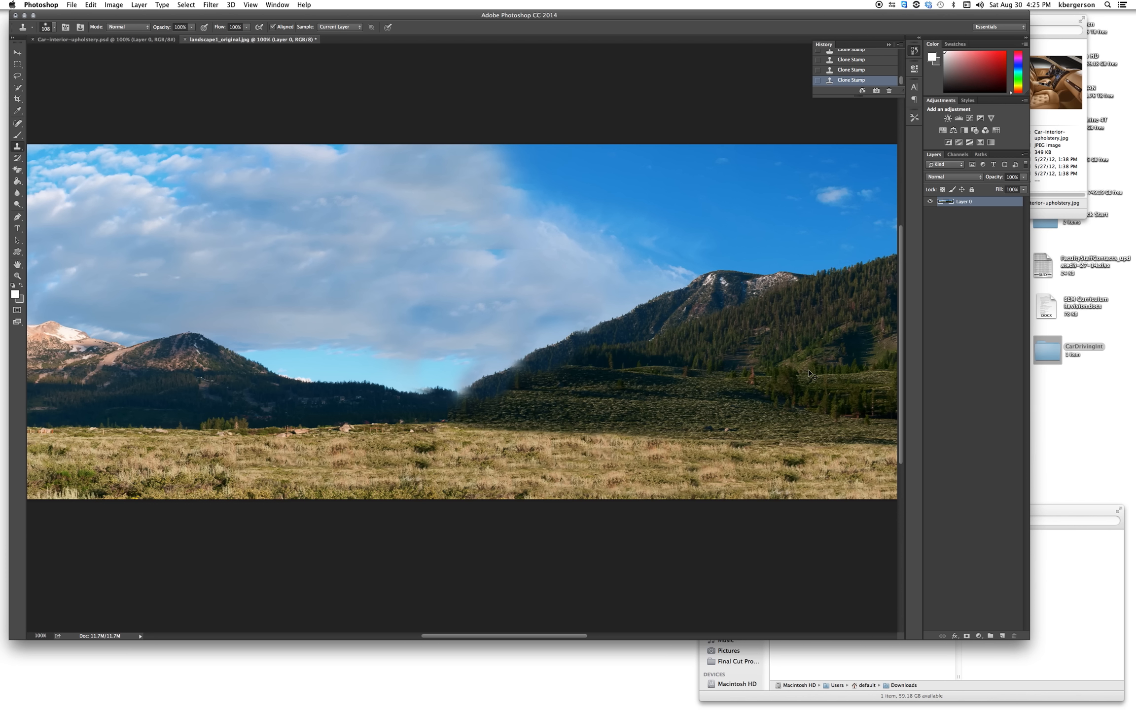
# - Save the blended panorama as landscape1_original.psd in the assets folder, in Photoshop format with layers kept
pyautogui.press('super+minus')
pyautogui.press('super+minus')
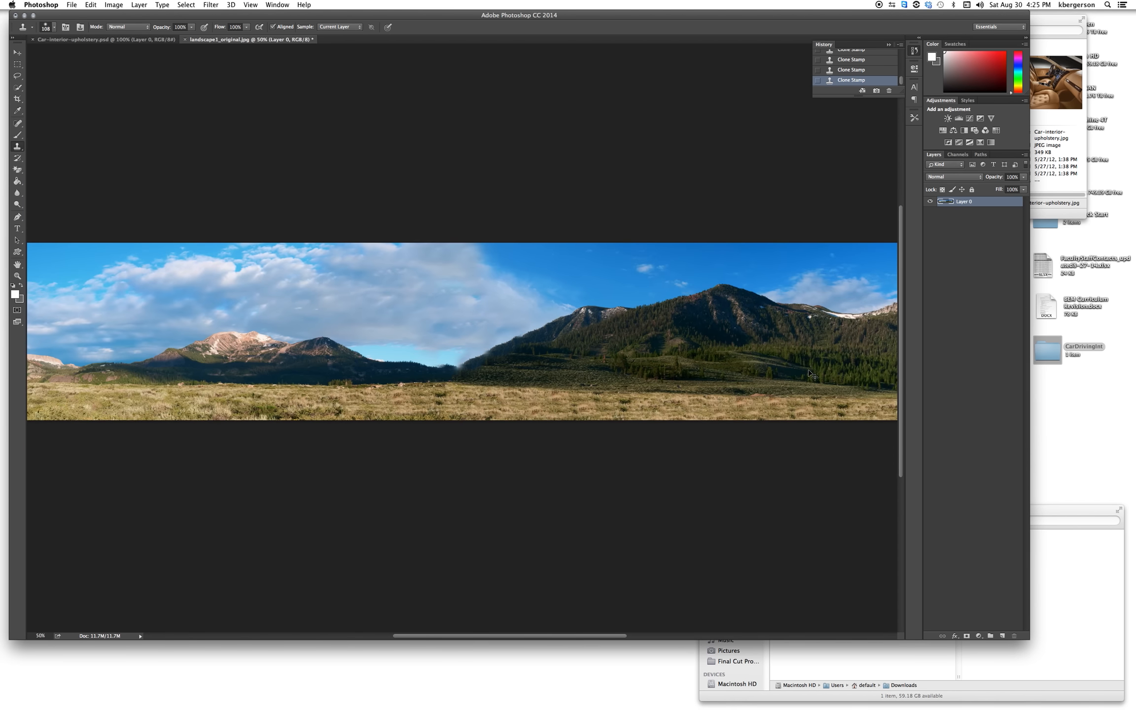
pyautogui.press('super+minus')
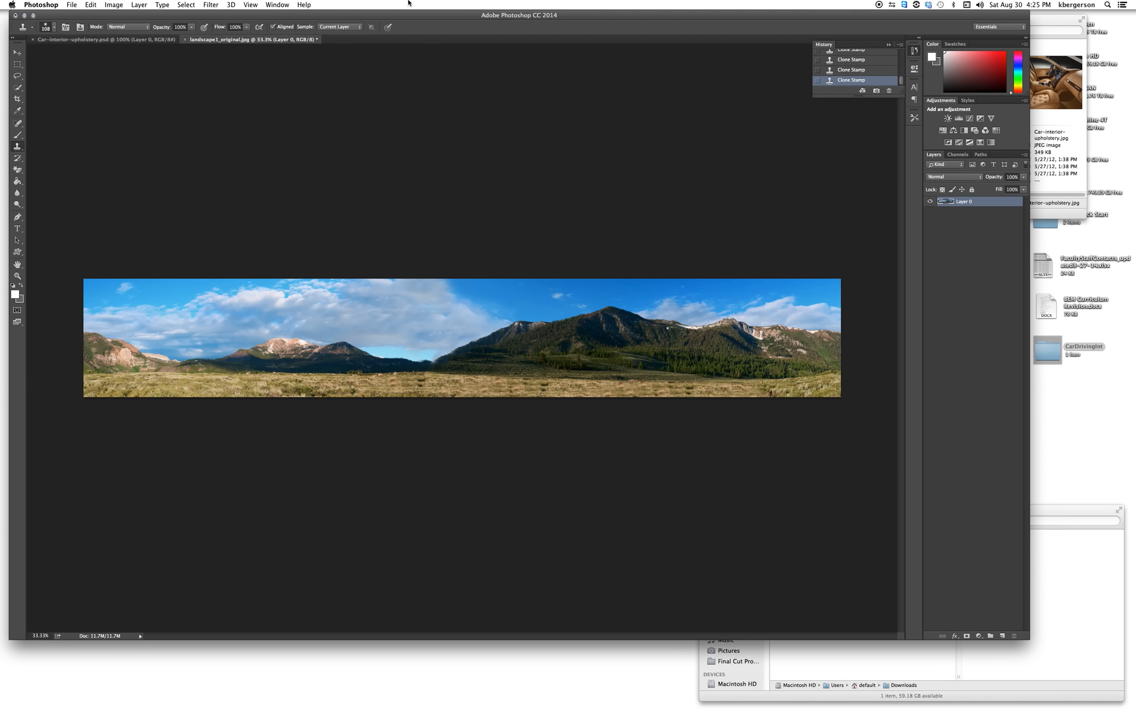
pyautogui.click(72, 6)
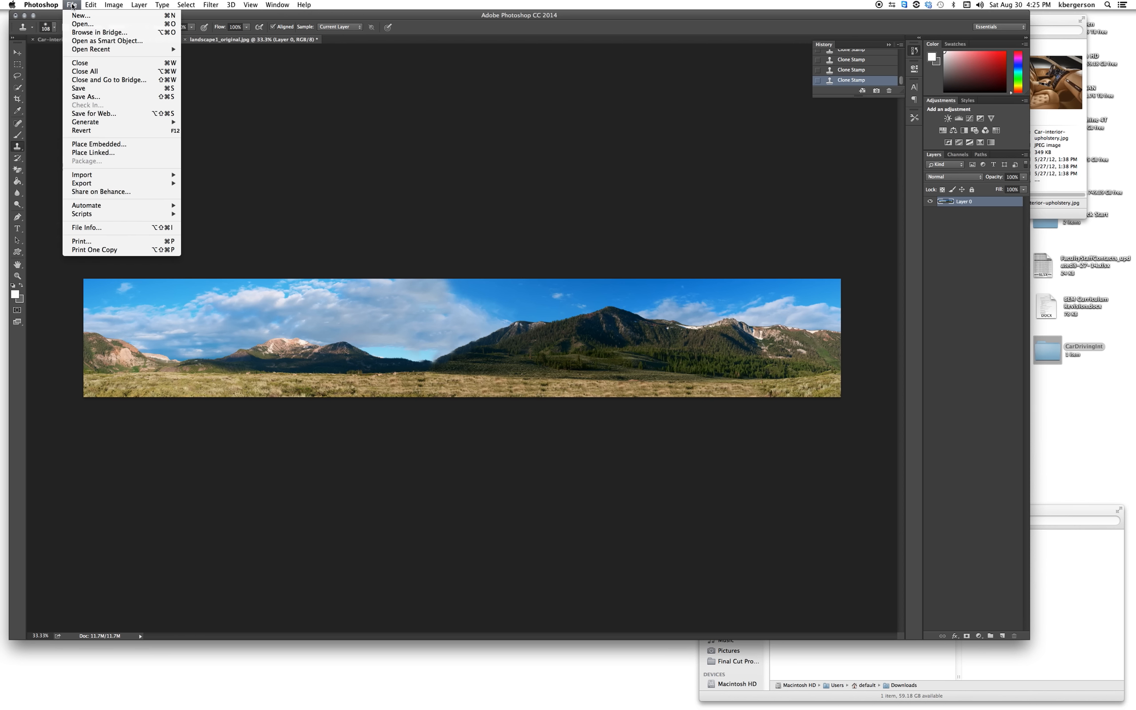
pyautogui.click(93, 101)
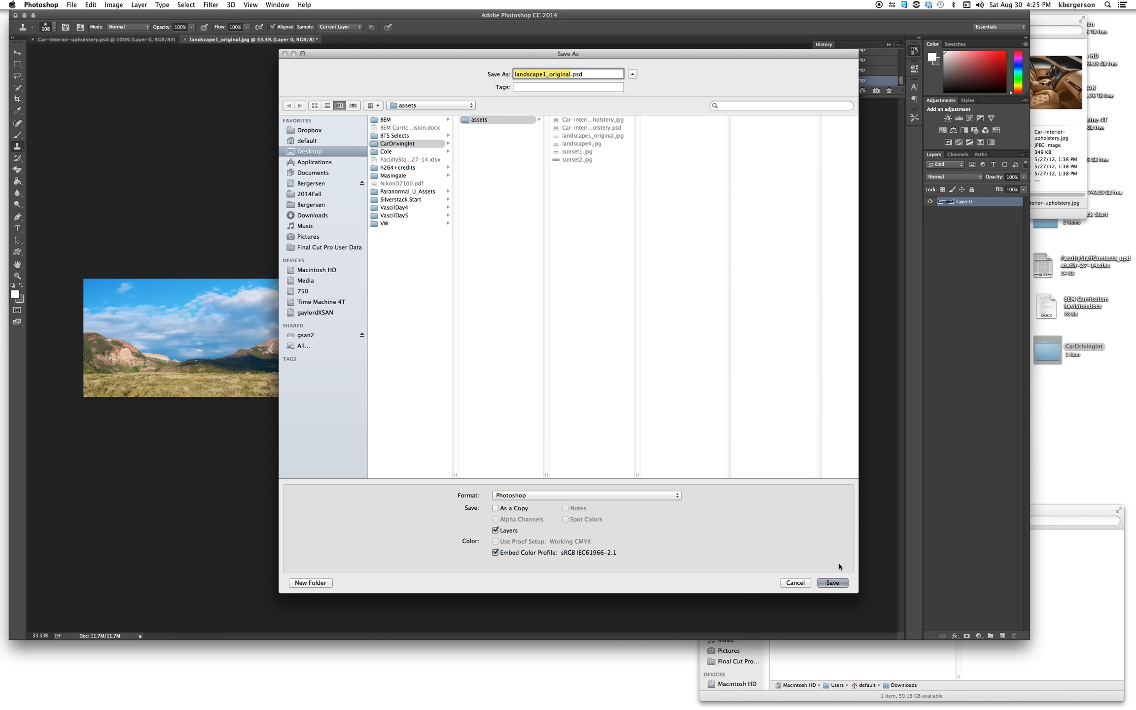
pyautogui.click(832, 582)
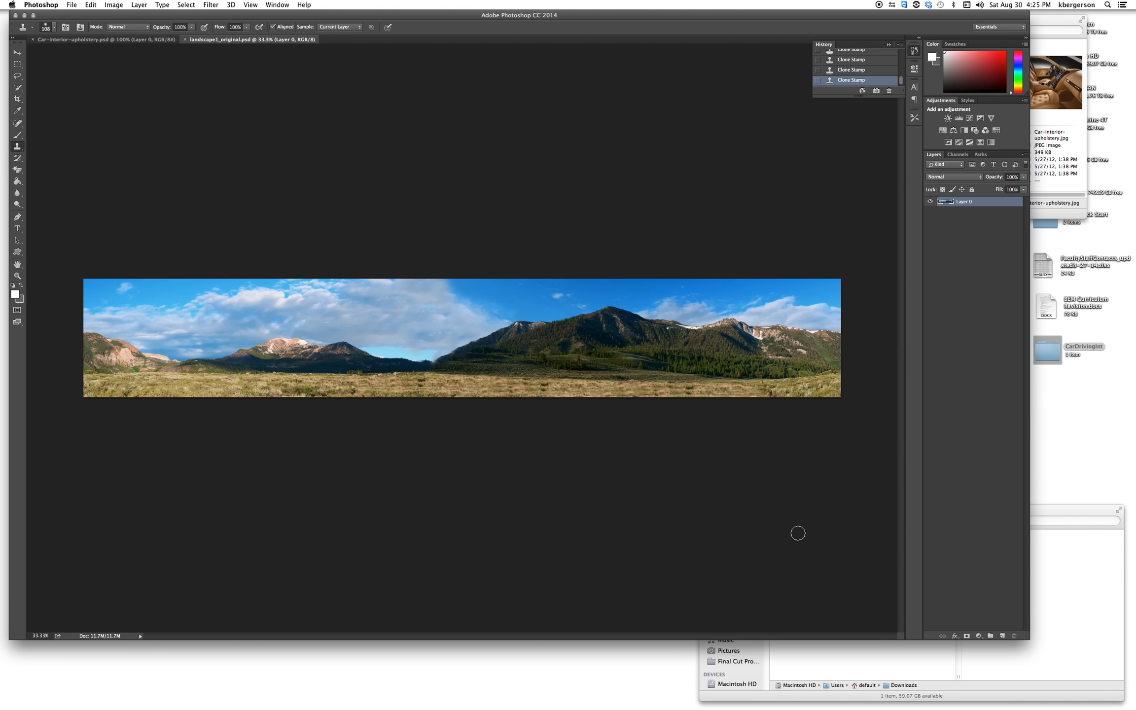
# - Switch to After Effects and import the whole assets folder from CarDrivingInt on the Desktop
pyautogui.press('super+h')
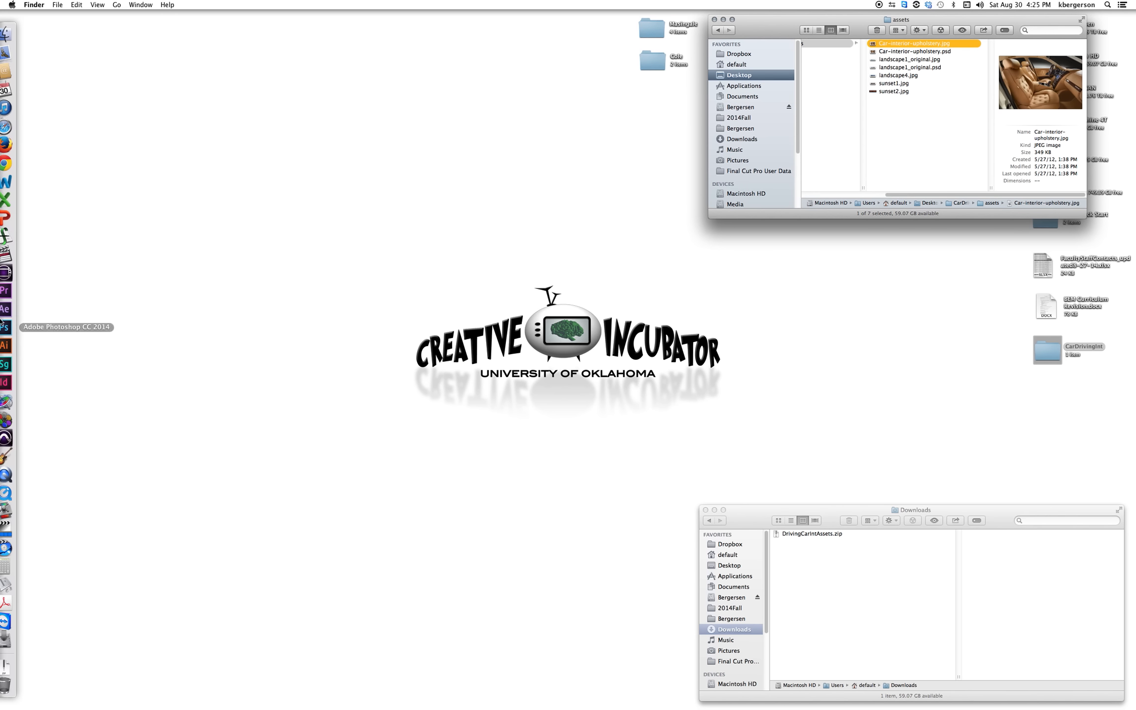
pyautogui.click(12, 309)
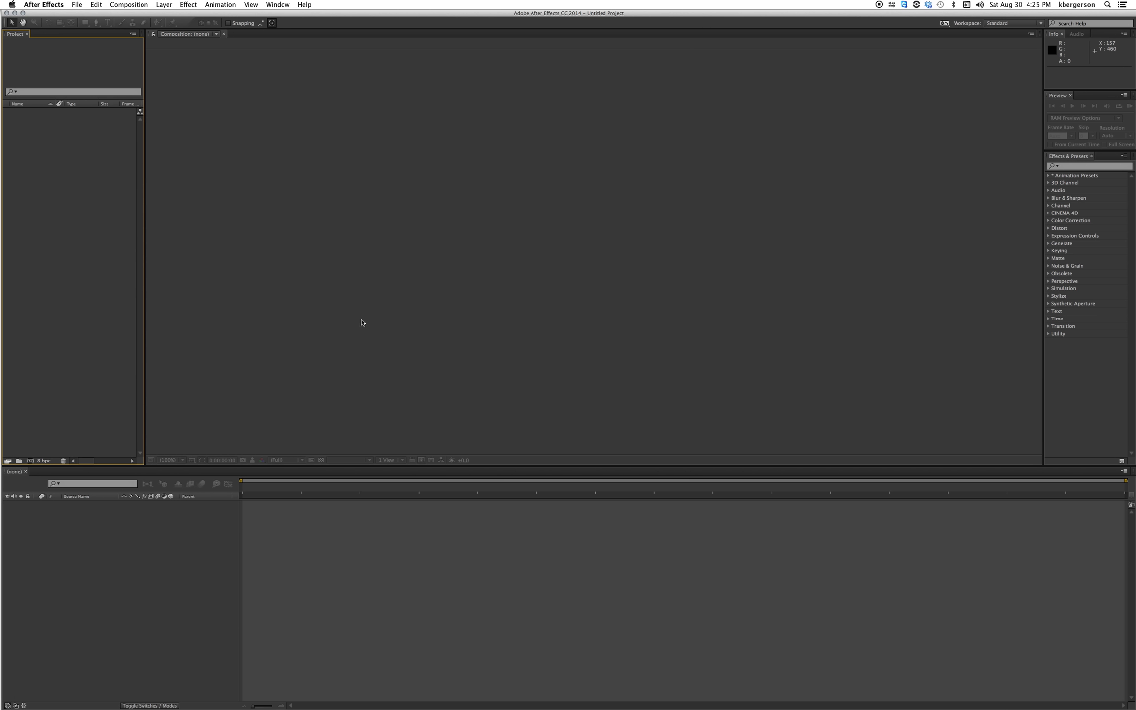
pyautogui.doubleClick(82, 167)
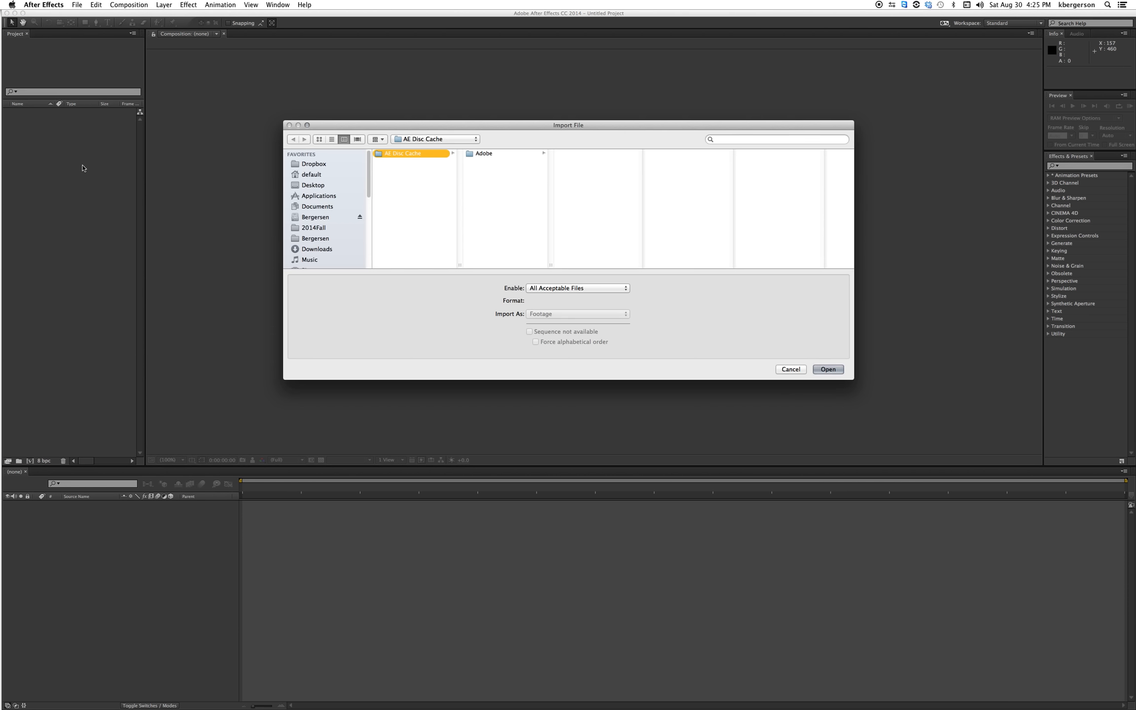
pyautogui.click(316, 186)
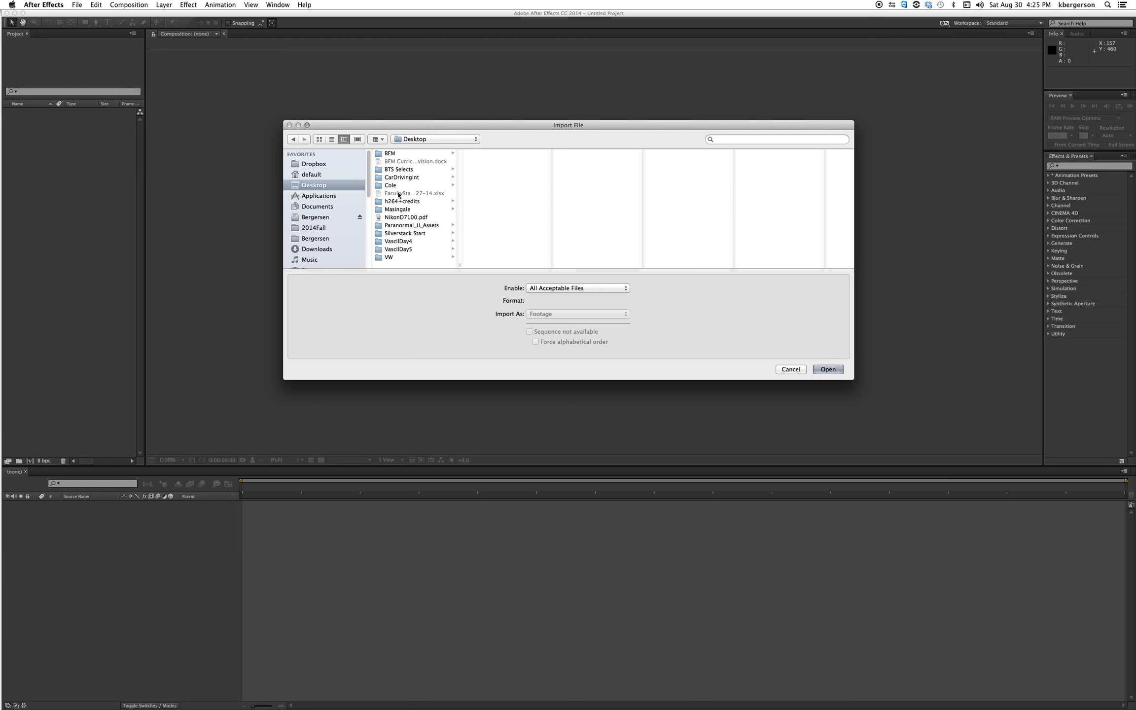
pyautogui.click(402, 177)
pyautogui.click(496, 153)
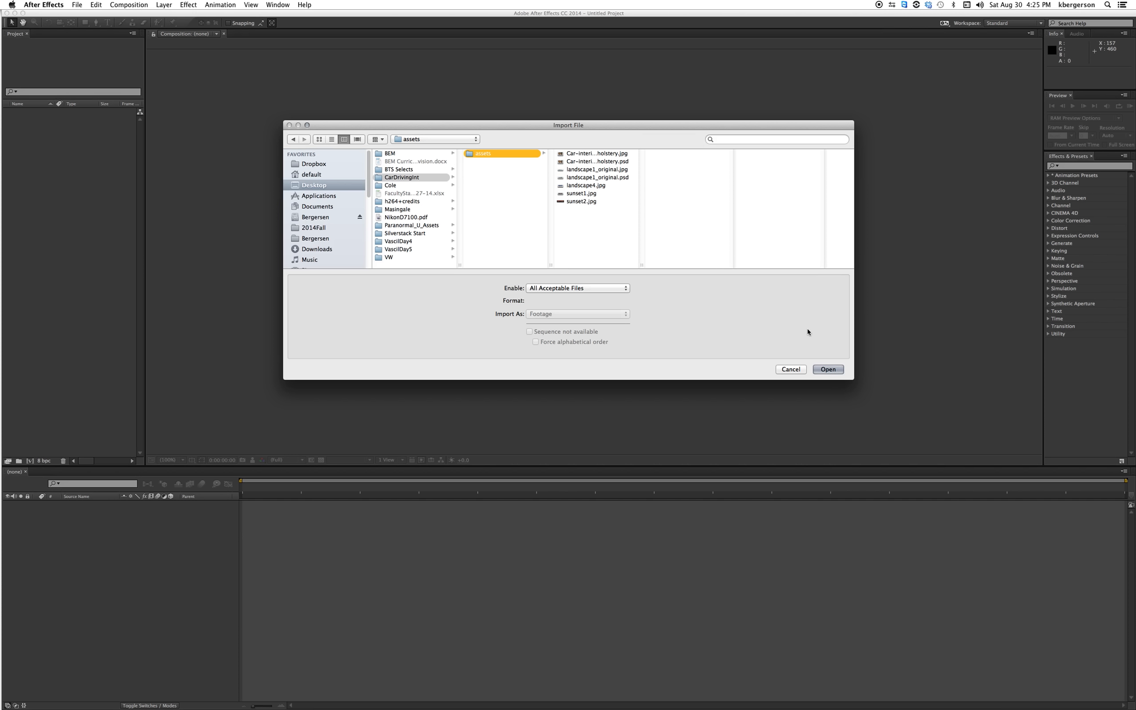
pyautogui.click(827, 369)
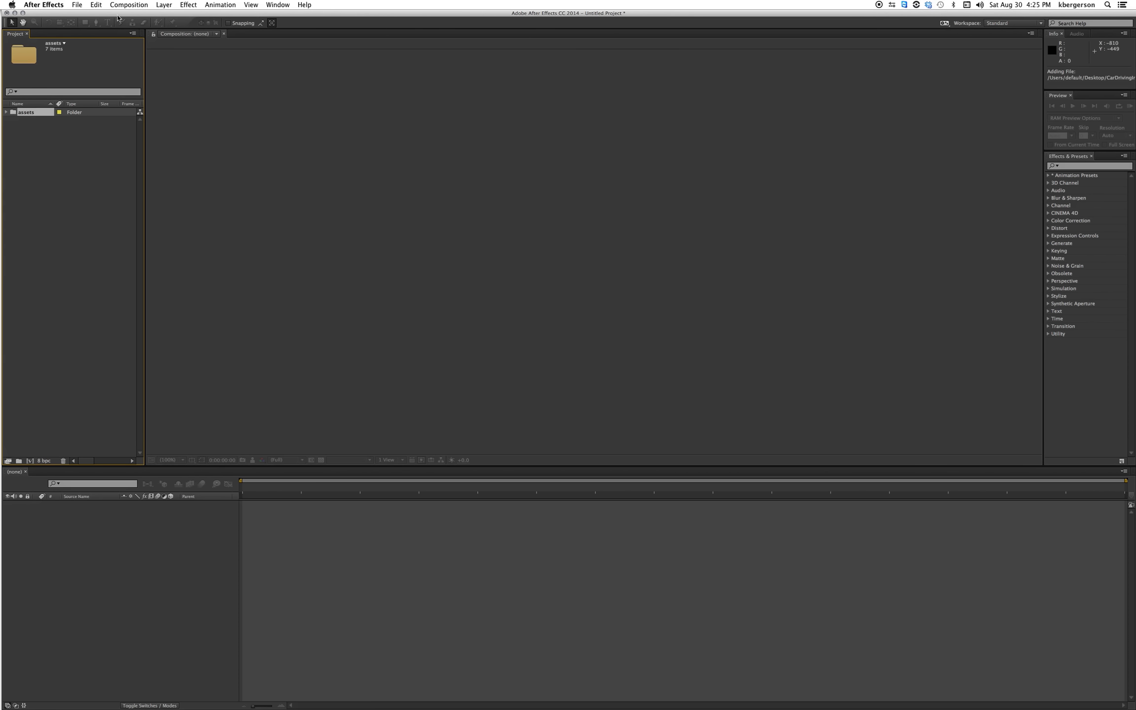
# - Save the project as CarDriveIntKB.aep in the CarDrivingInt folder
pyautogui.click(77, 4)
pyautogui.moveTo(85, 80)
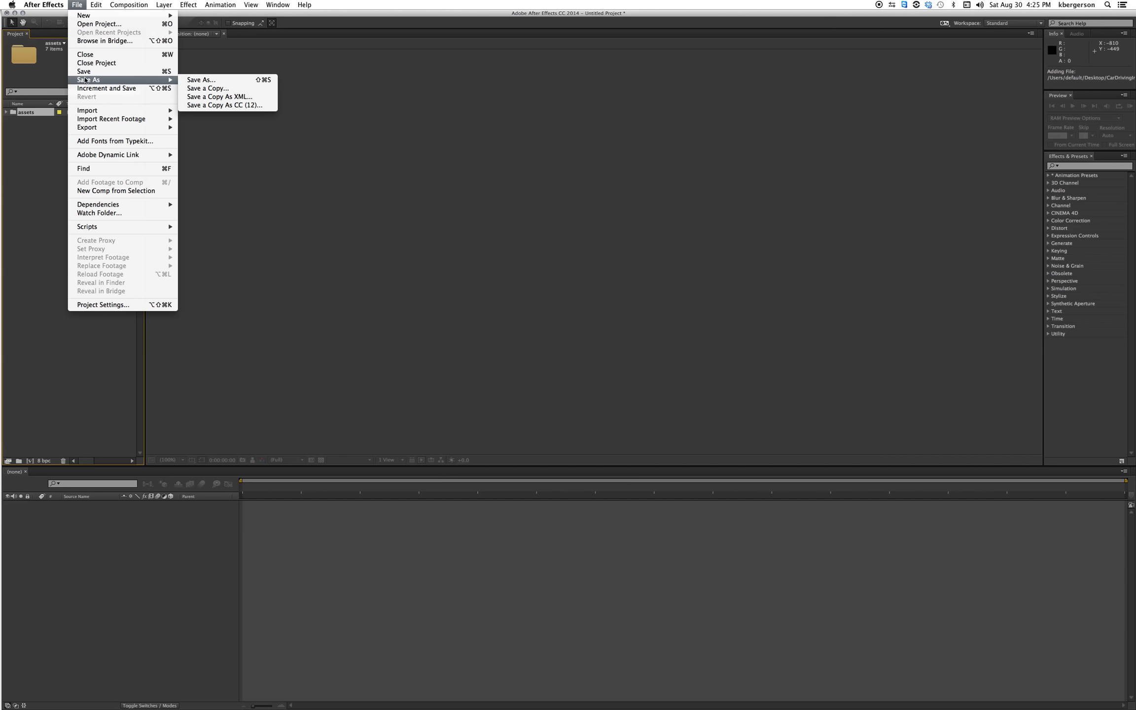
pyautogui.click(207, 80)
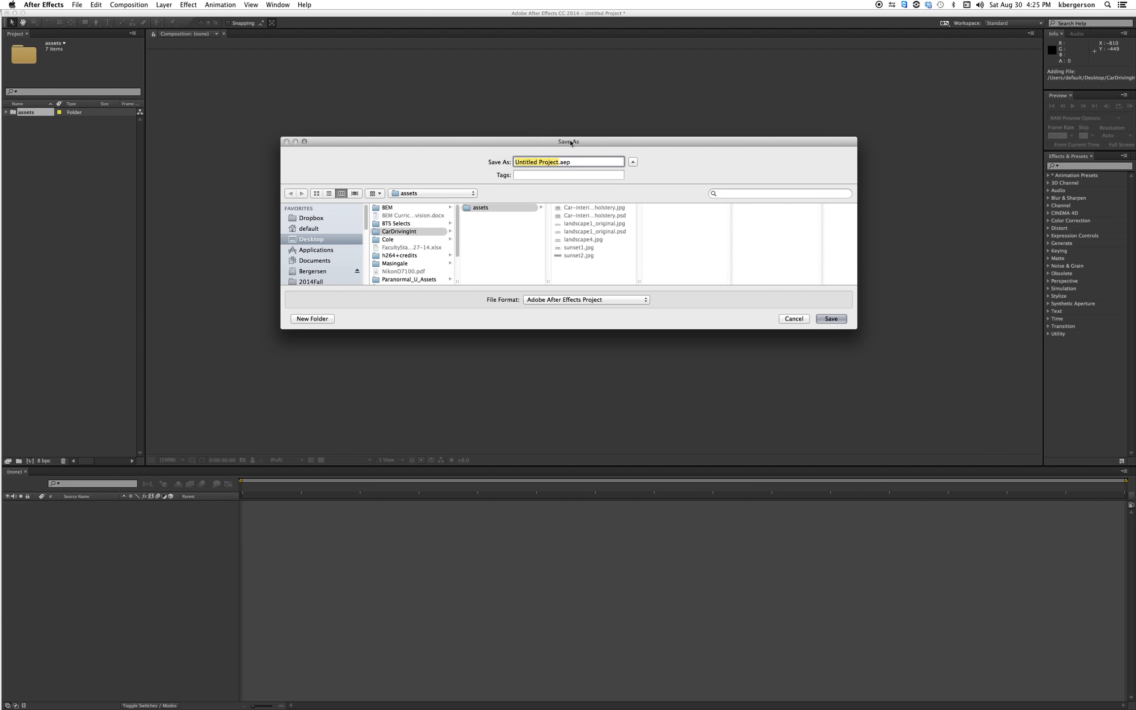
pyautogui.click(422, 232)
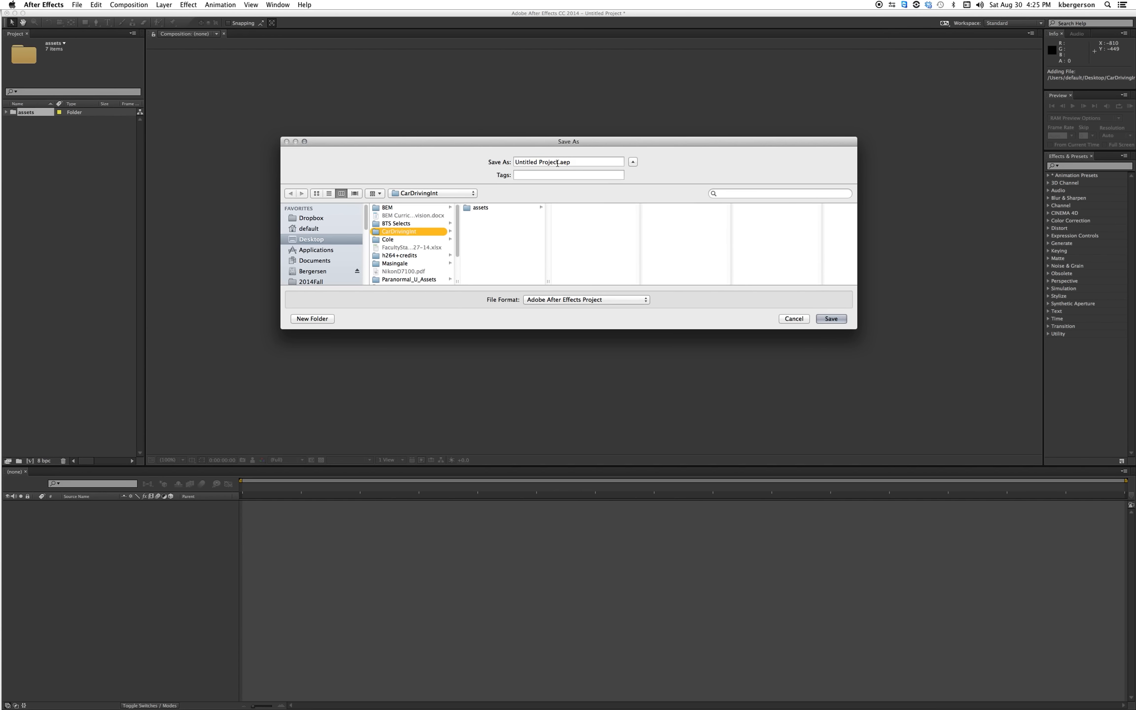
pyautogui.moveTo(557, 163); pyautogui.dragTo(473, 165)
pyautogui.write('Car')
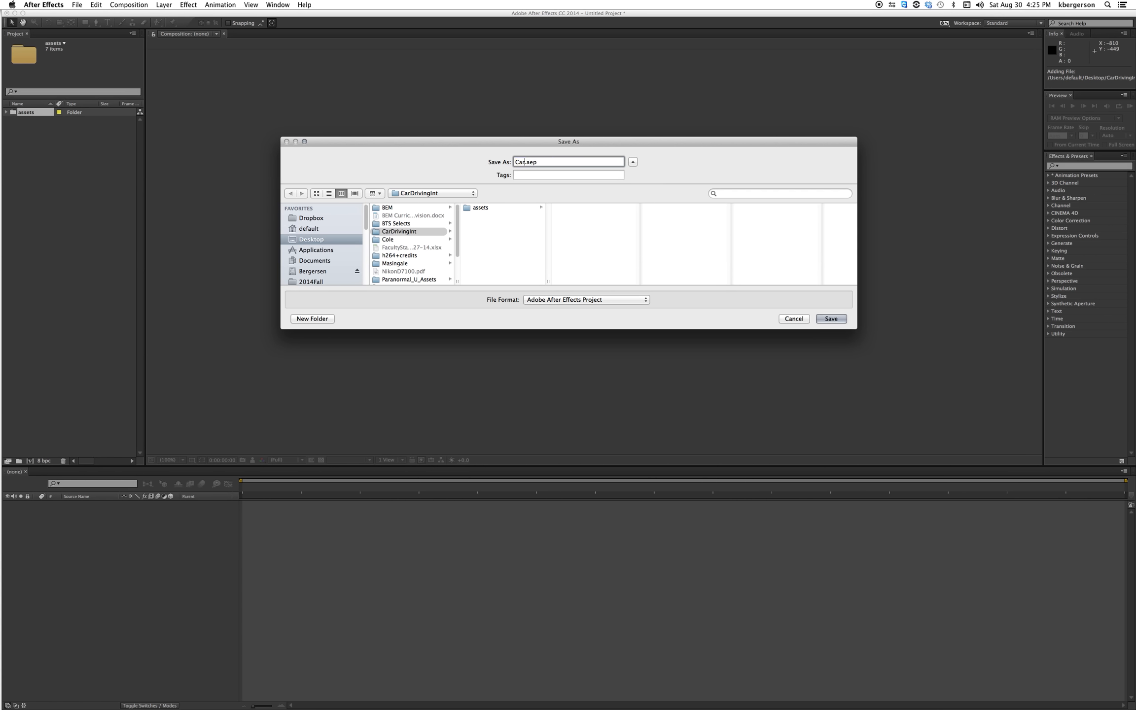
pyautogui.write('DriveIntKB')
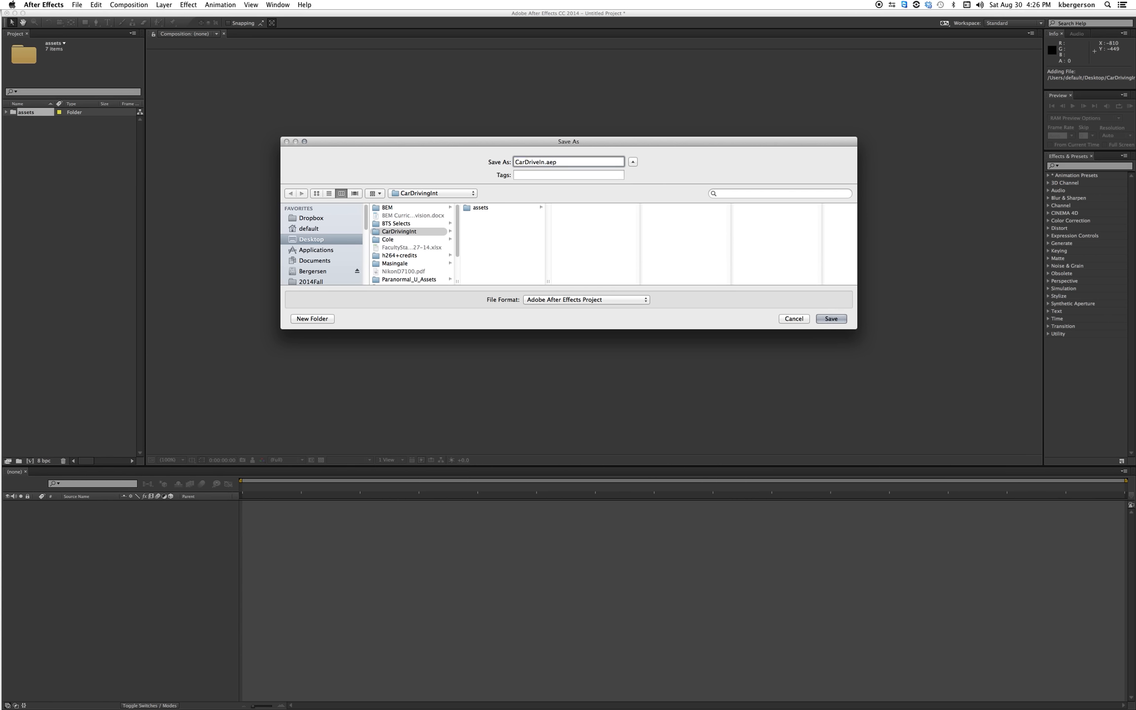
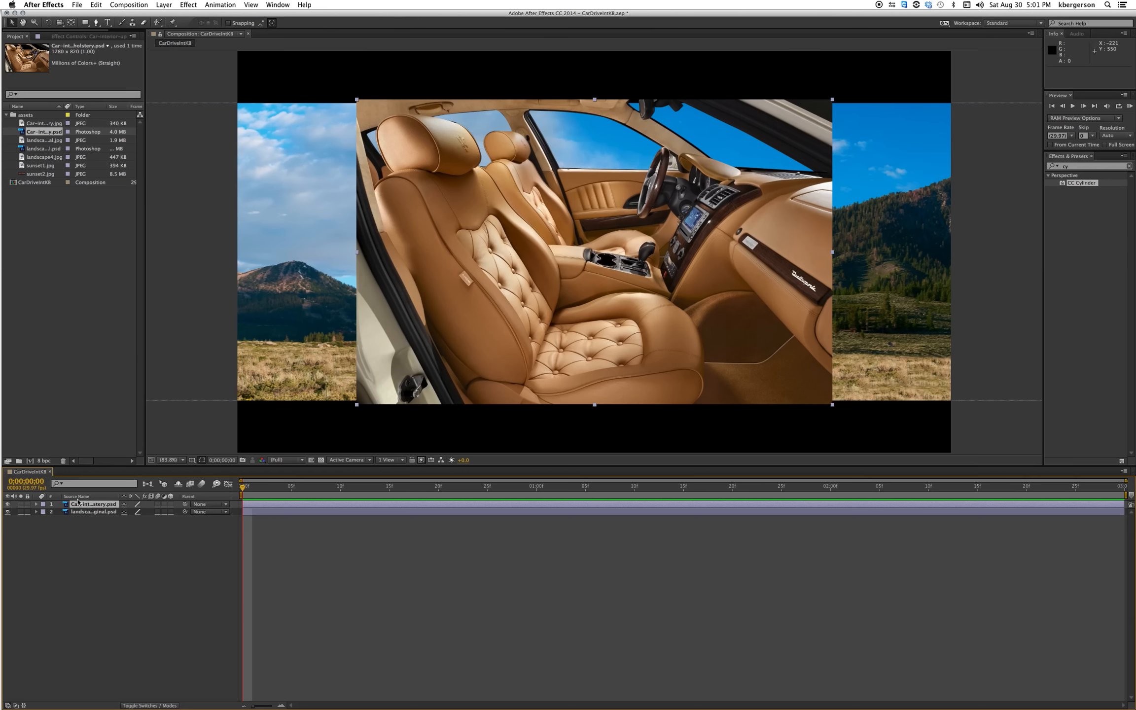
# - Scale the car interior layer to 150% and lower it until its top edge meets the top of the frame
pyautogui.press('s')
pyautogui.moveTo(133, 513); pyautogui.dragTo(176, 536)
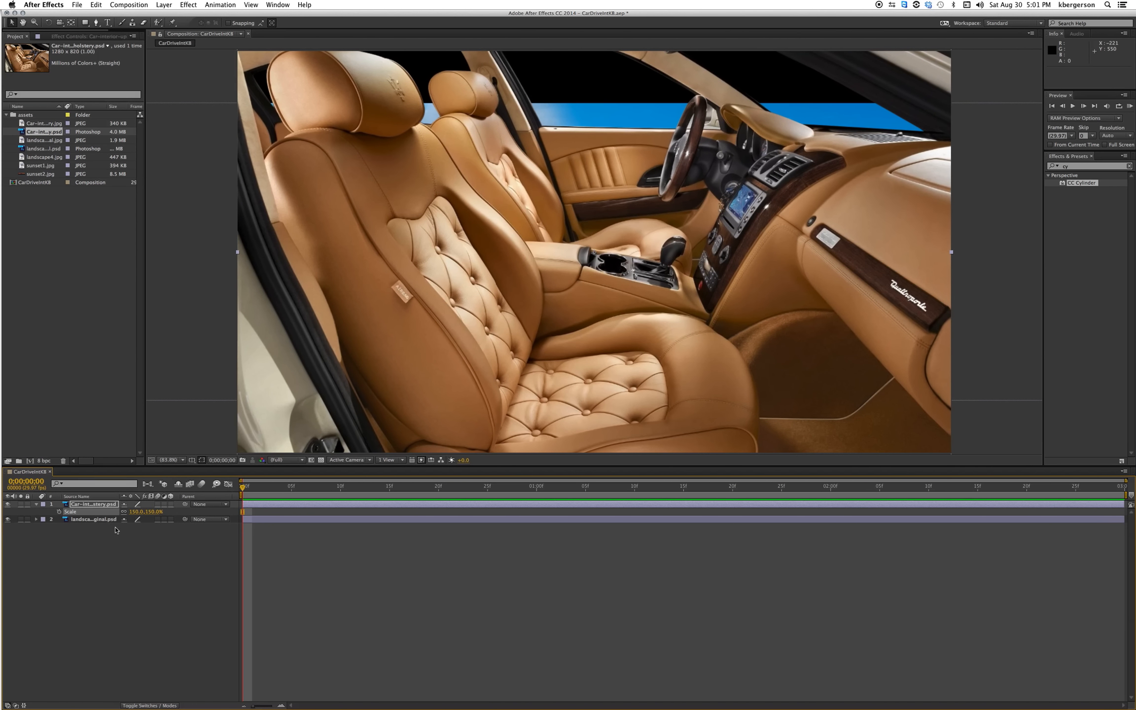
pyautogui.press('p')
pyautogui.moveTo(143, 512)
pyautogui.mouseDown()
pyautogui.moveTo(178, 525)
pyautogui.moveTo(163, 524)
pyautogui.mouseUp()
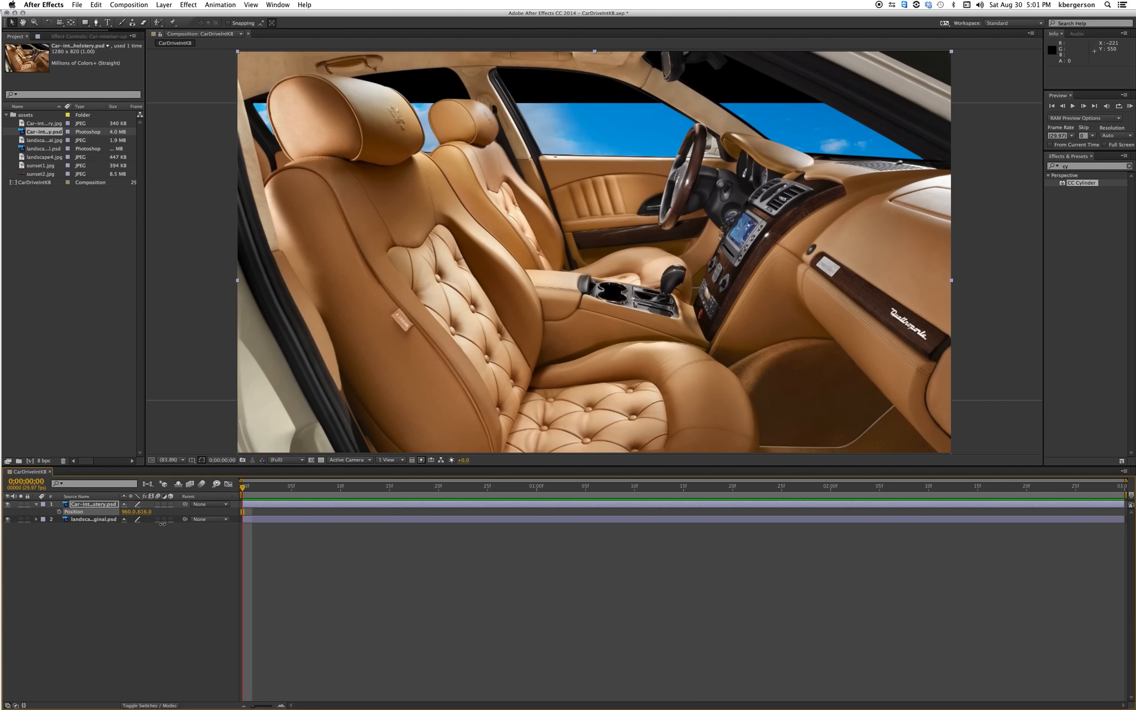
# - Raise the landscape layer behind the car windows to position 960, 144 and apply the CC Cylinder effect to it
pyautogui.click(94, 520)
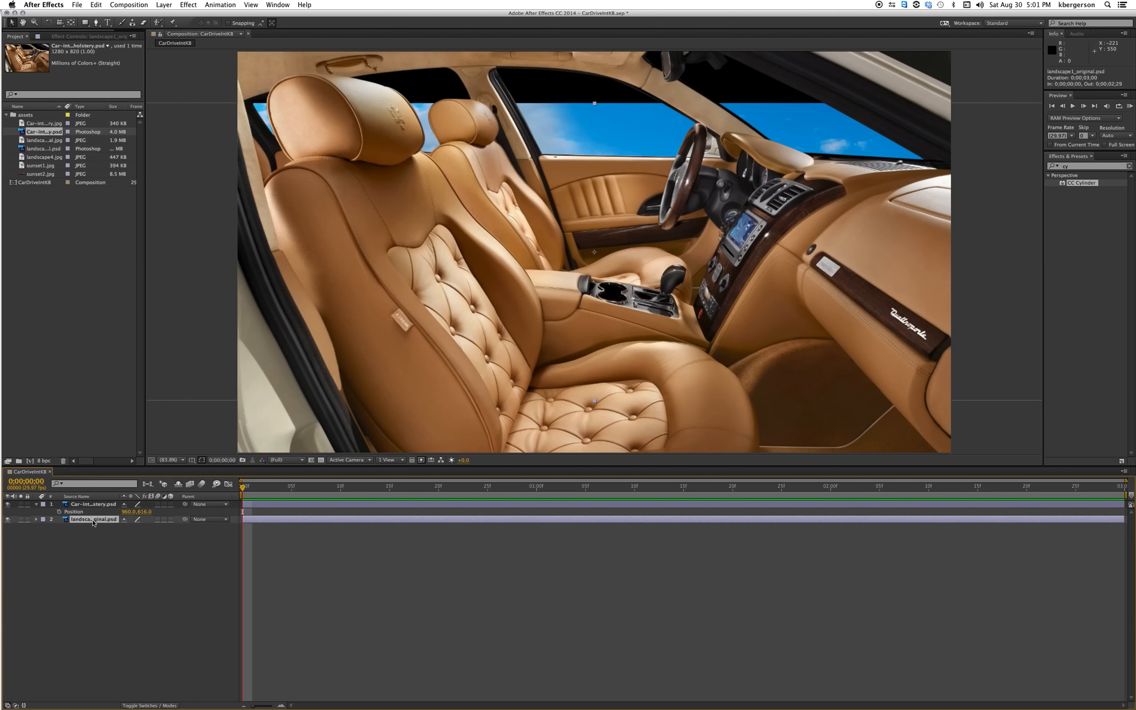
pyautogui.press('p')
pyautogui.moveTo(146, 527); pyautogui.dragTo(41, 460)
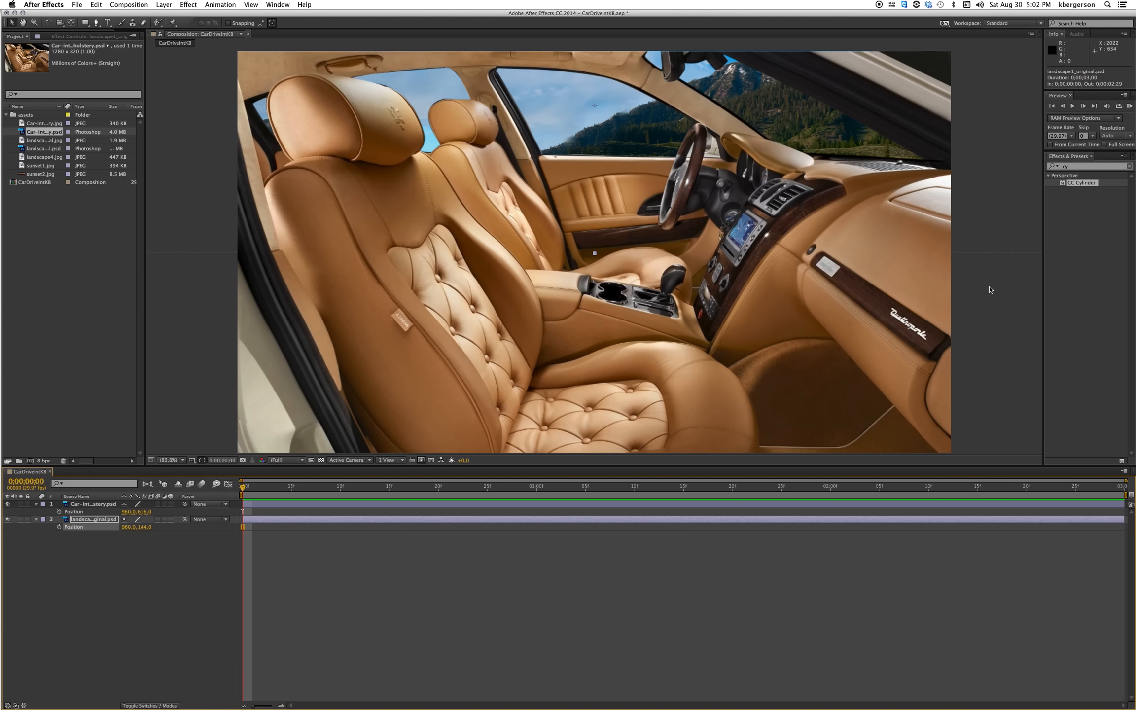
pyautogui.click(1071, 166)
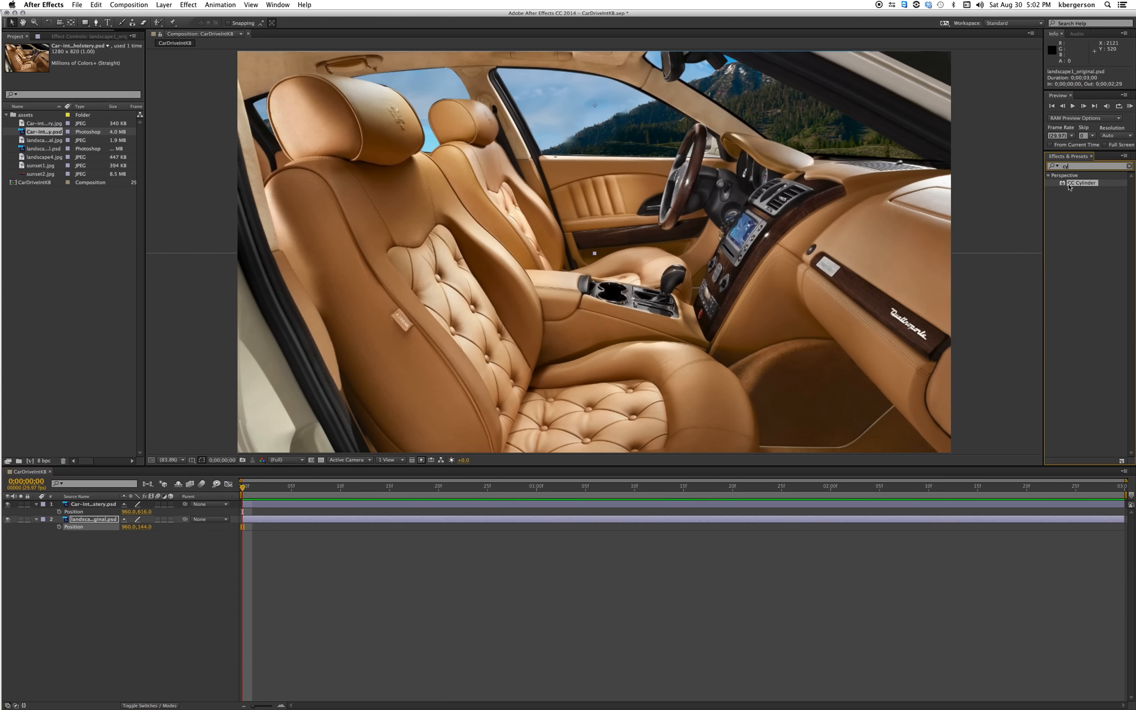
pyautogui.moveTo(1062, 183); pyautogui.dragTo(895, 521)
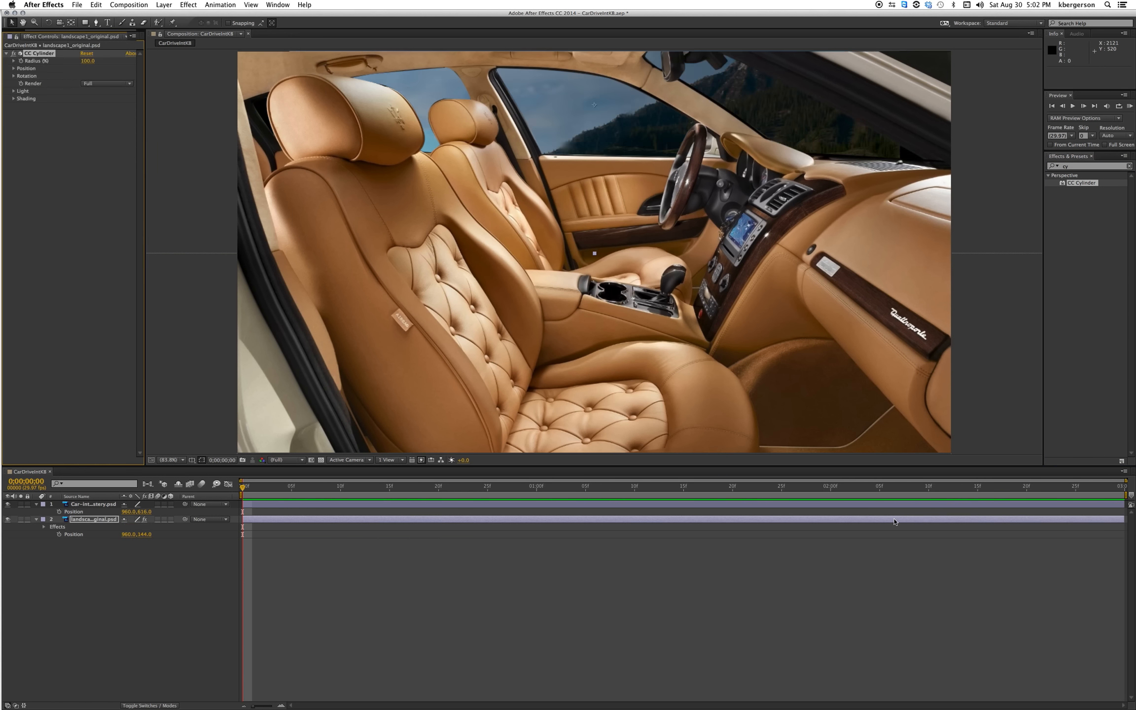
# - Hide the car interior layer and set the landscape's CC Cylinder Y rotation to -24°
pyautogui.click(37, 504)
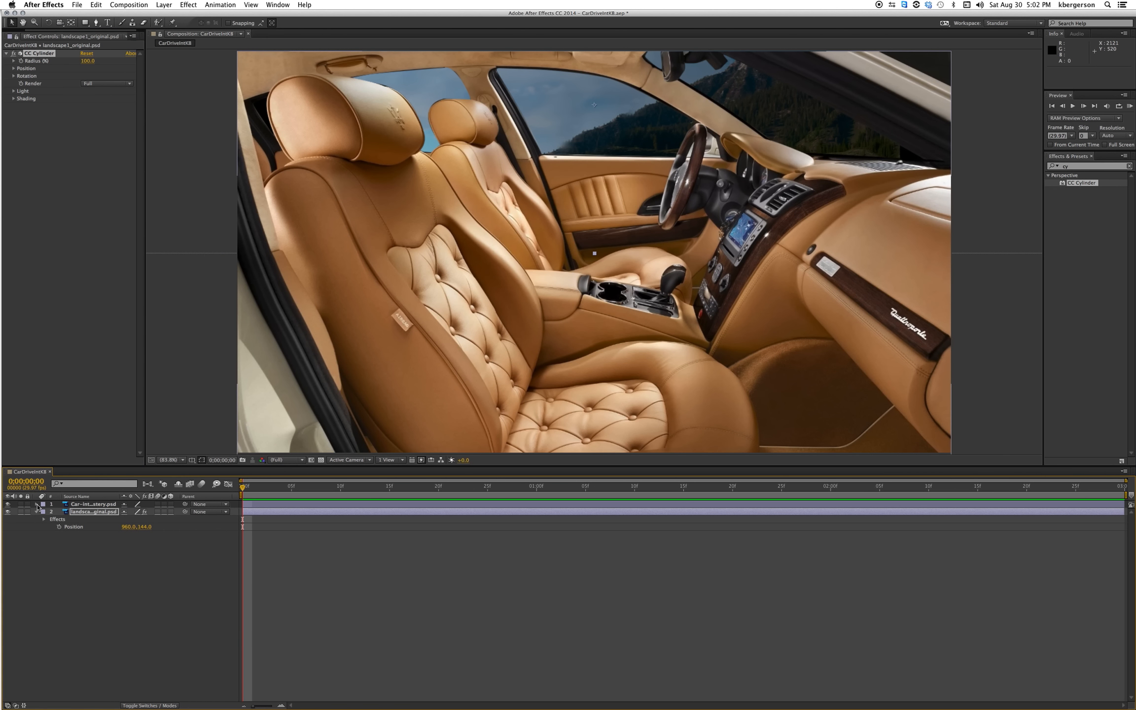
pyautogui.click(7, 504)
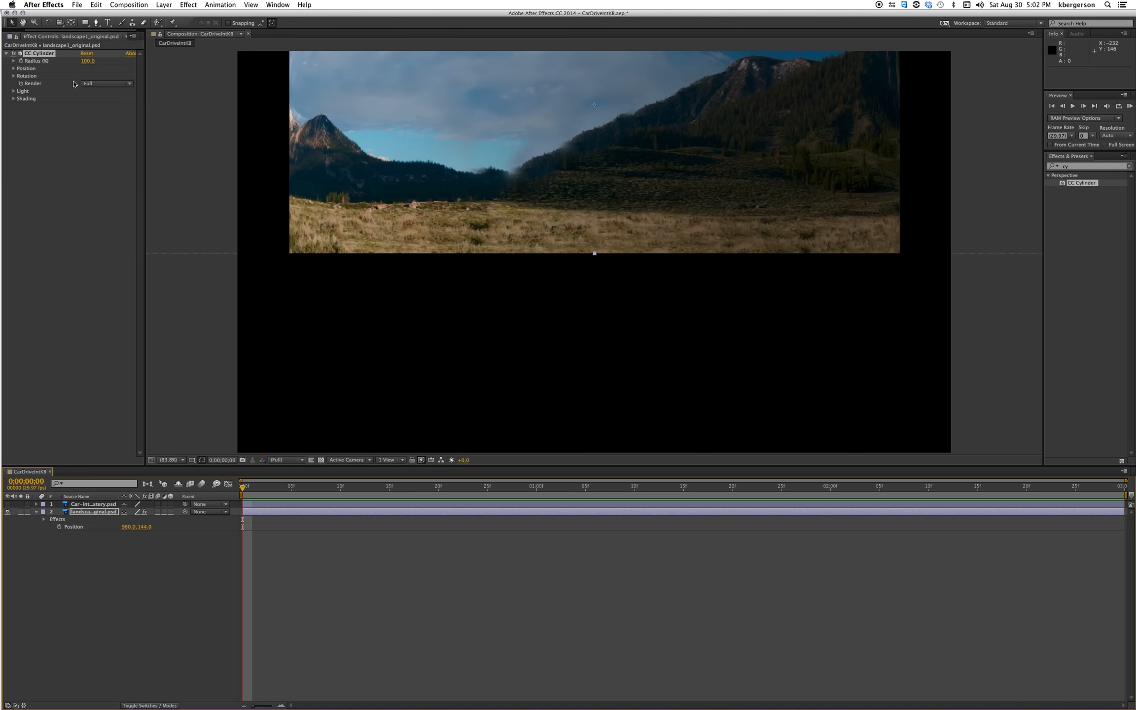
pyautogui.click(14, 77)
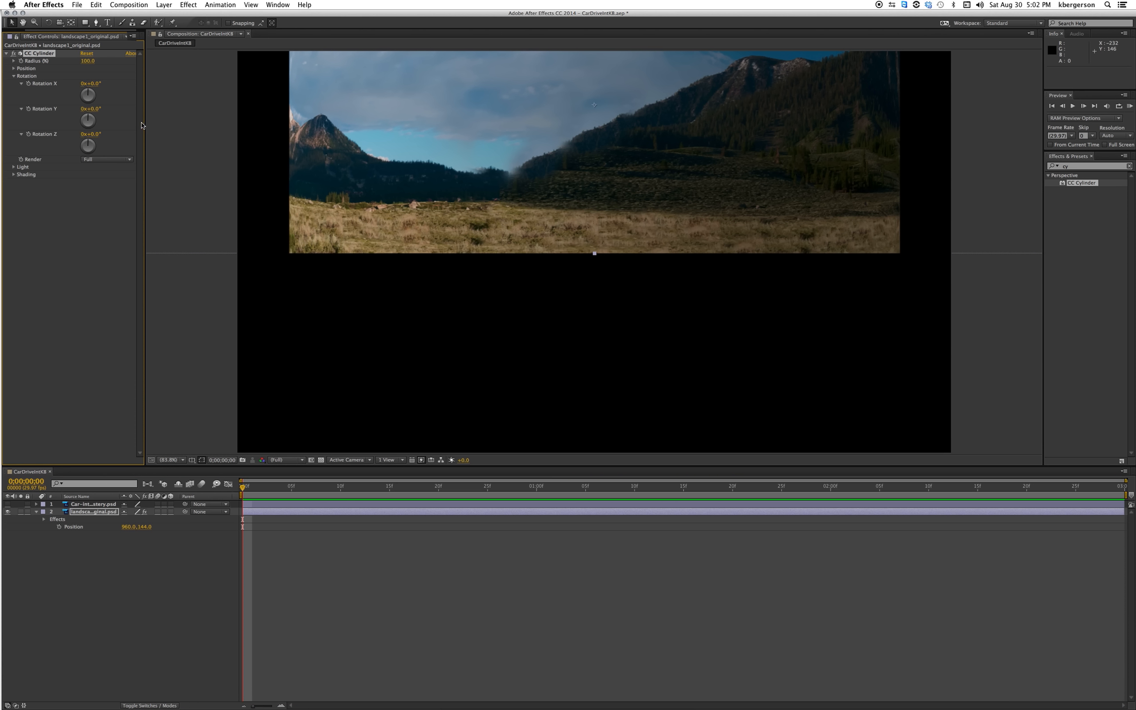
pyautogui.moveTo(94, 109); pyautogui.dragTo(117, 147)
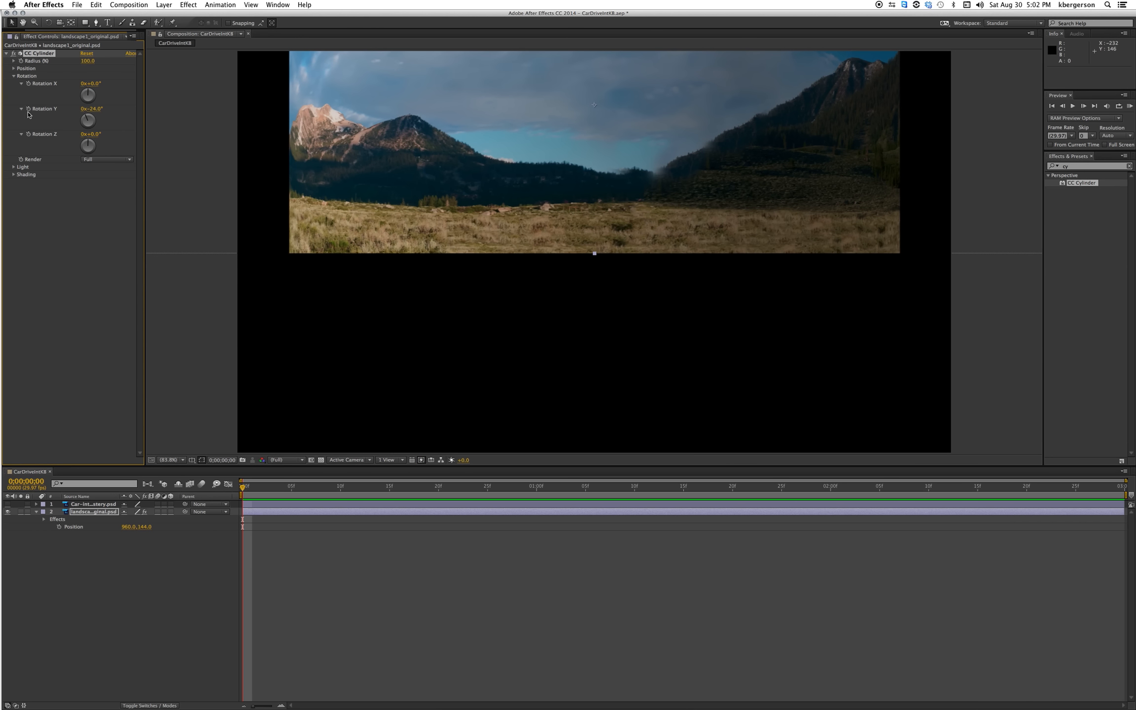
# - Reset the landscape's CC Cylinder effect and keyframe its Y rotation from 0° at the first frame to one full revolution at the last frame
pyautogui.click(85, 54)
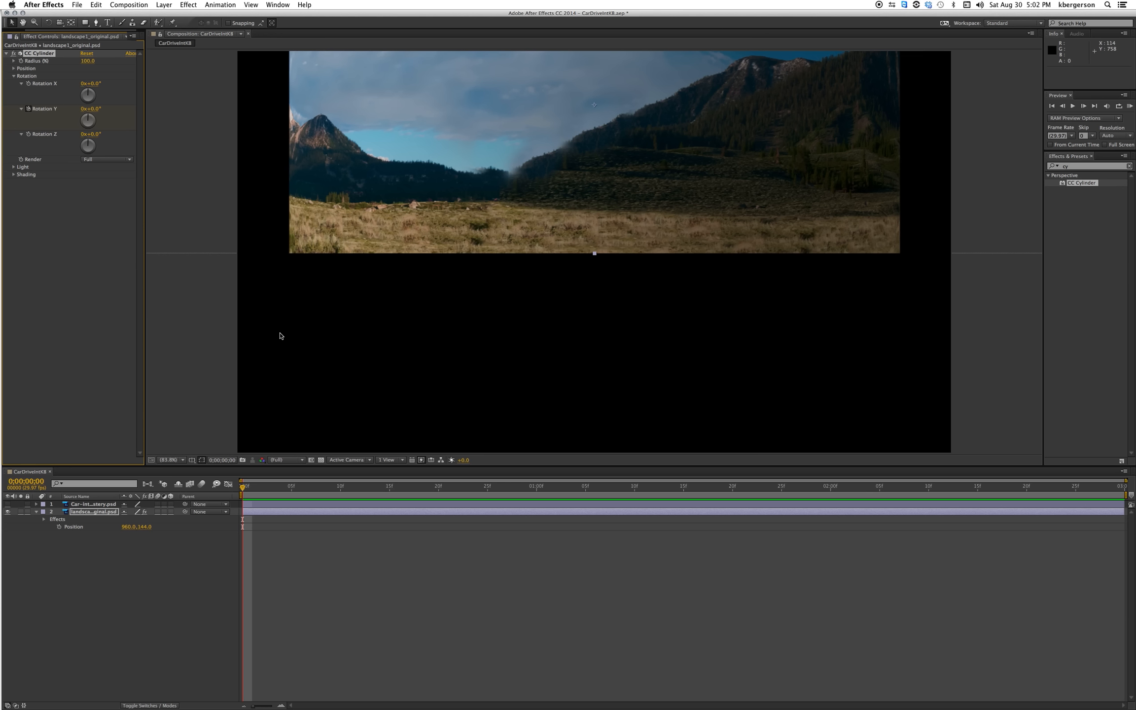
pyautogui.press('End')
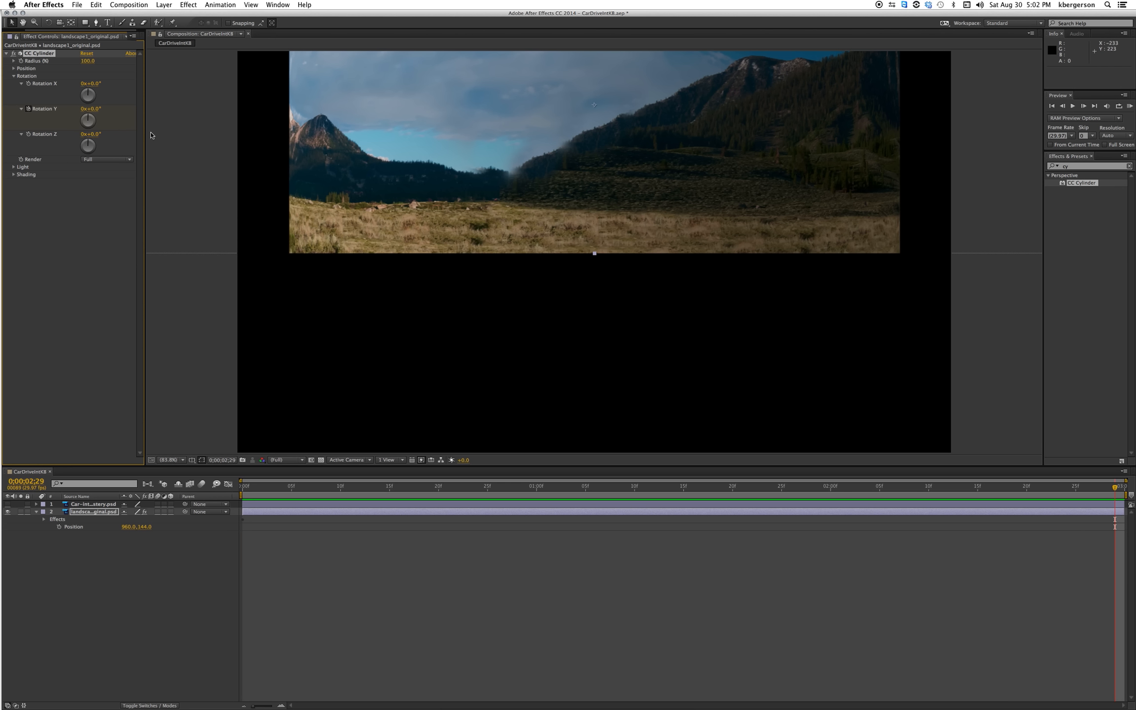
pyautogui.click(82, 109)
pyautogui.write('1')
pyautogui.press('Return')
pyautogui.click(101, 513)
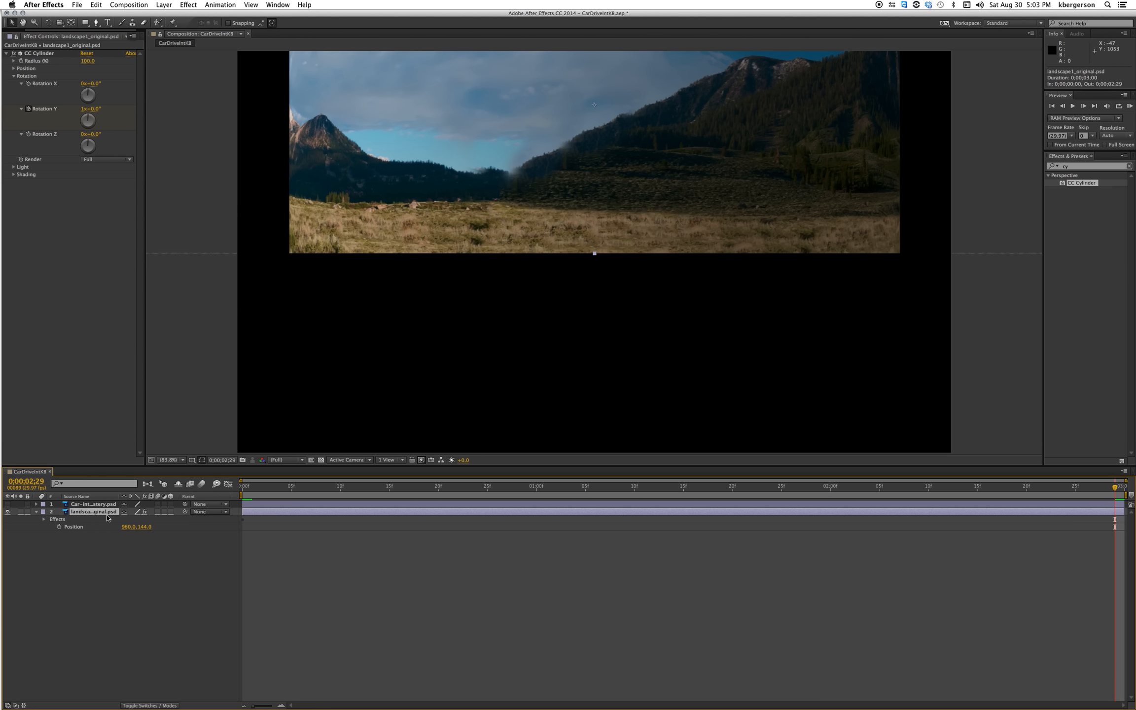
pyautogui.press('u')
# - Make the car interior layer visible again and preview the rotating landscape behind its windows
pyautogui.click(7, 503)
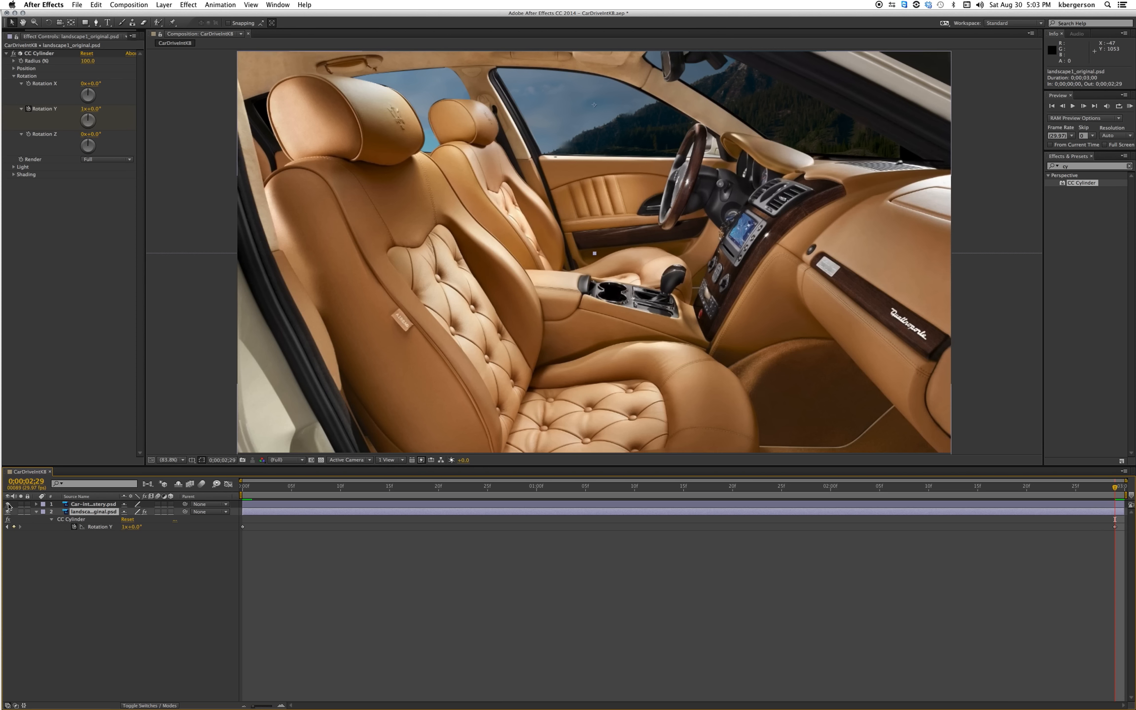
pyautogui.press('KP_0')
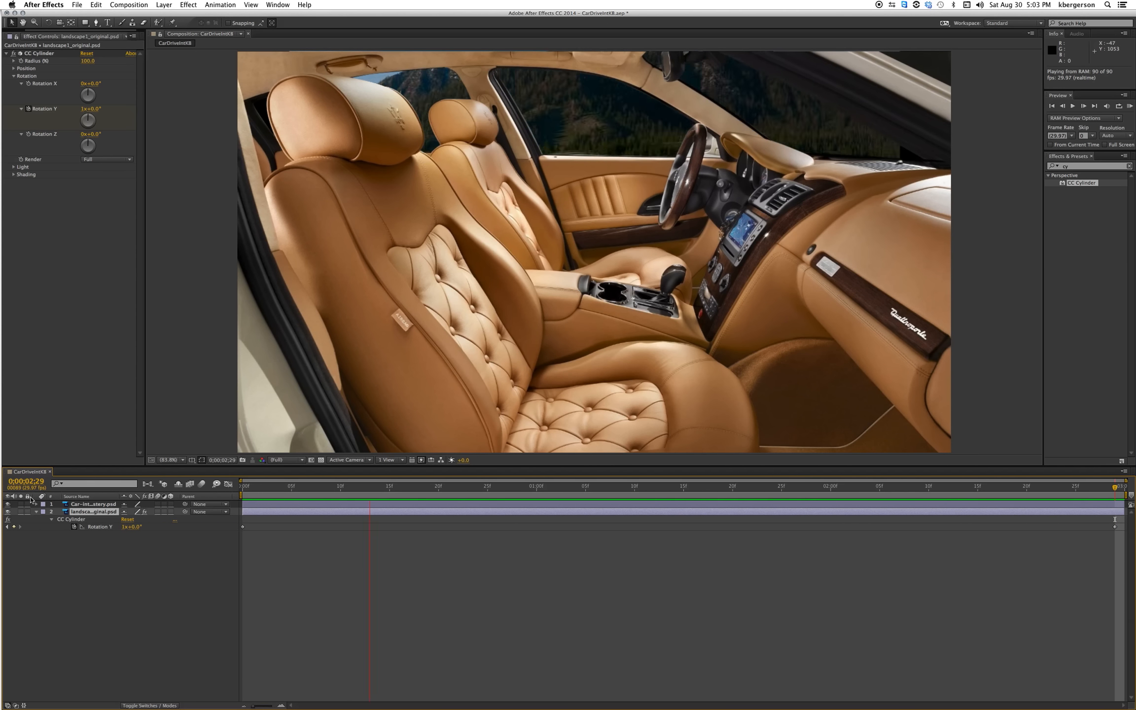
pyautogui.press('space')
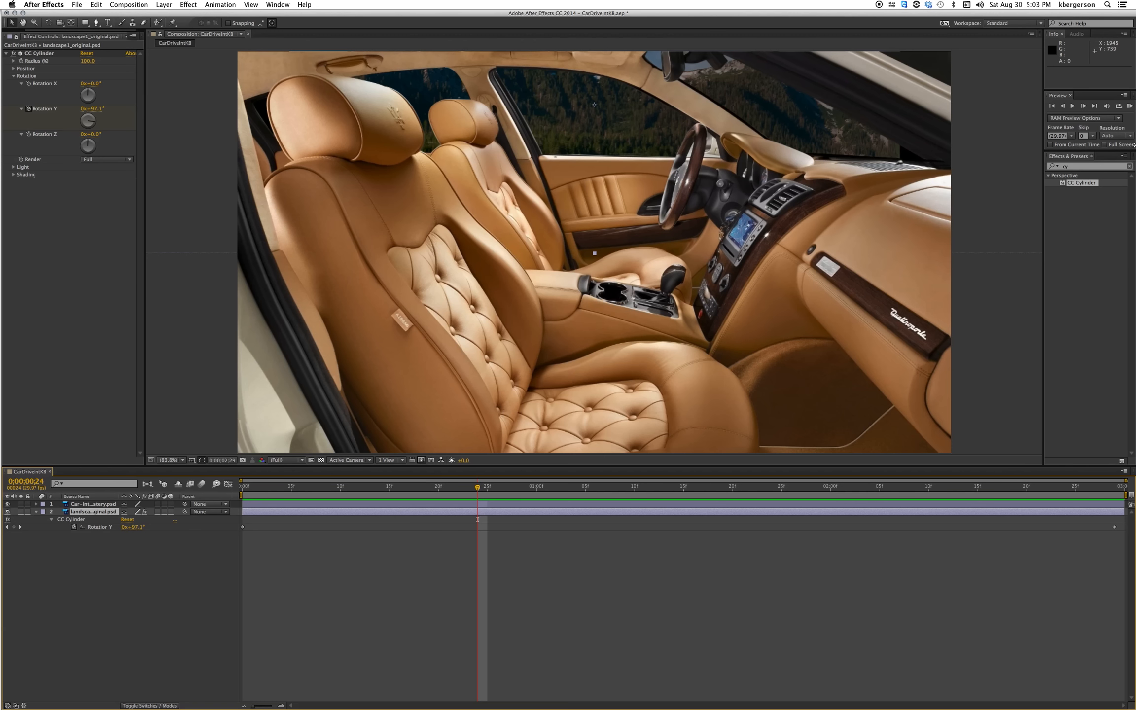
# - Clear the effects search and apply the Camera Lens Blur effect to the landscape layer
pyautogui.click(1129, 166)
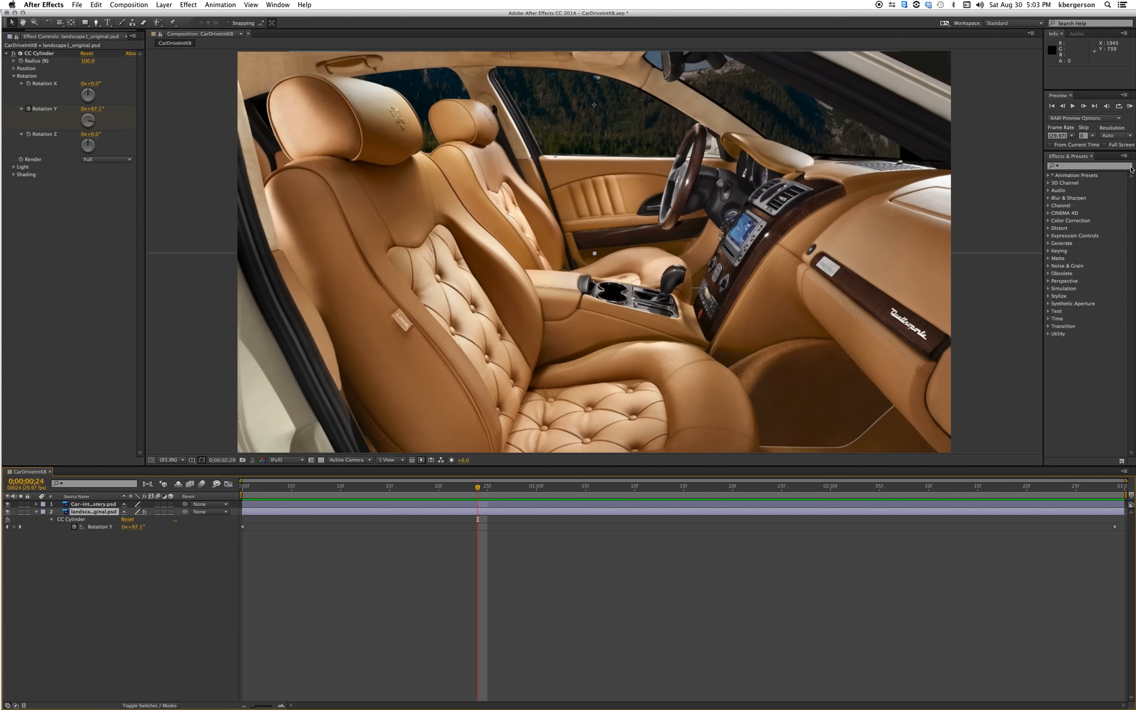
pyautogui.click(1047, 199)
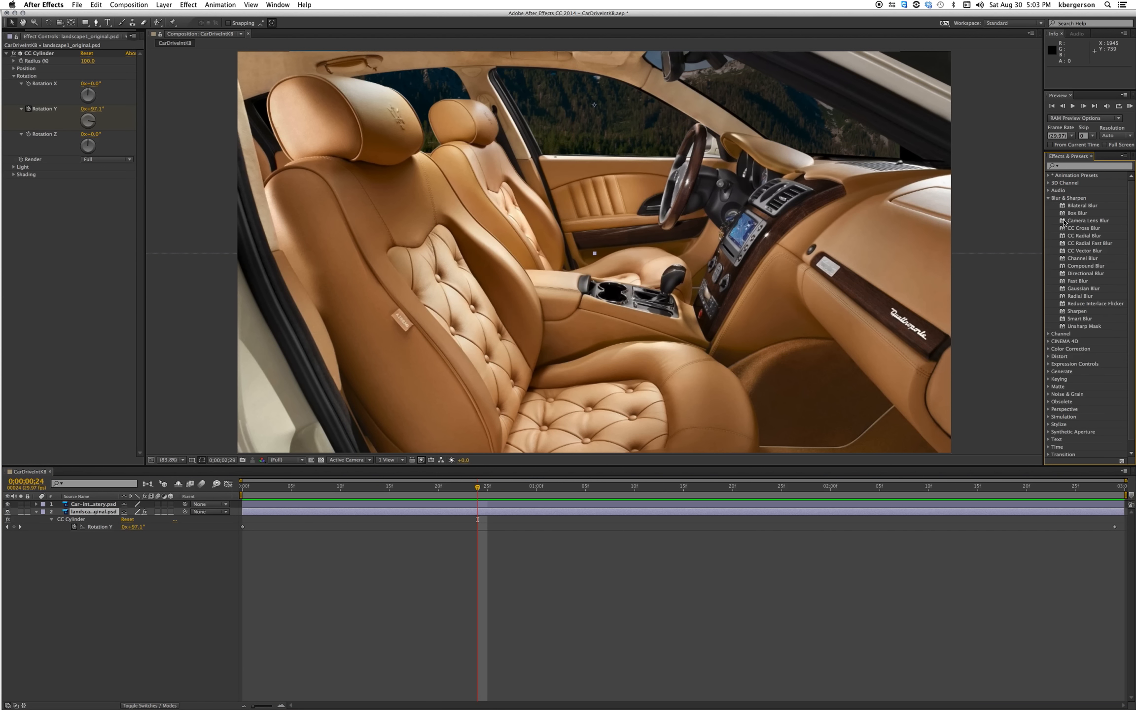
pyautogui.moveTo(1063, 222); pyautogui.dragTo(843, 516)
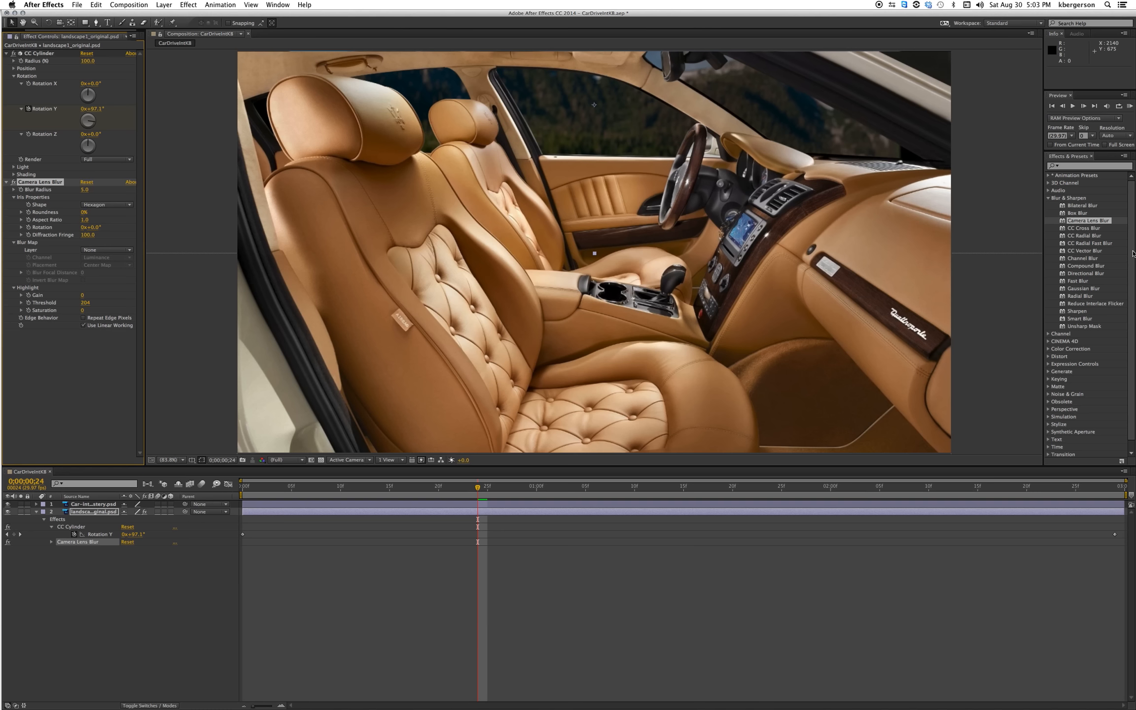
# - Apply Levels to the landscape layer and brighten it with input white at 165 and gamma at about 1.51
pyautogui.click(1049, 197)
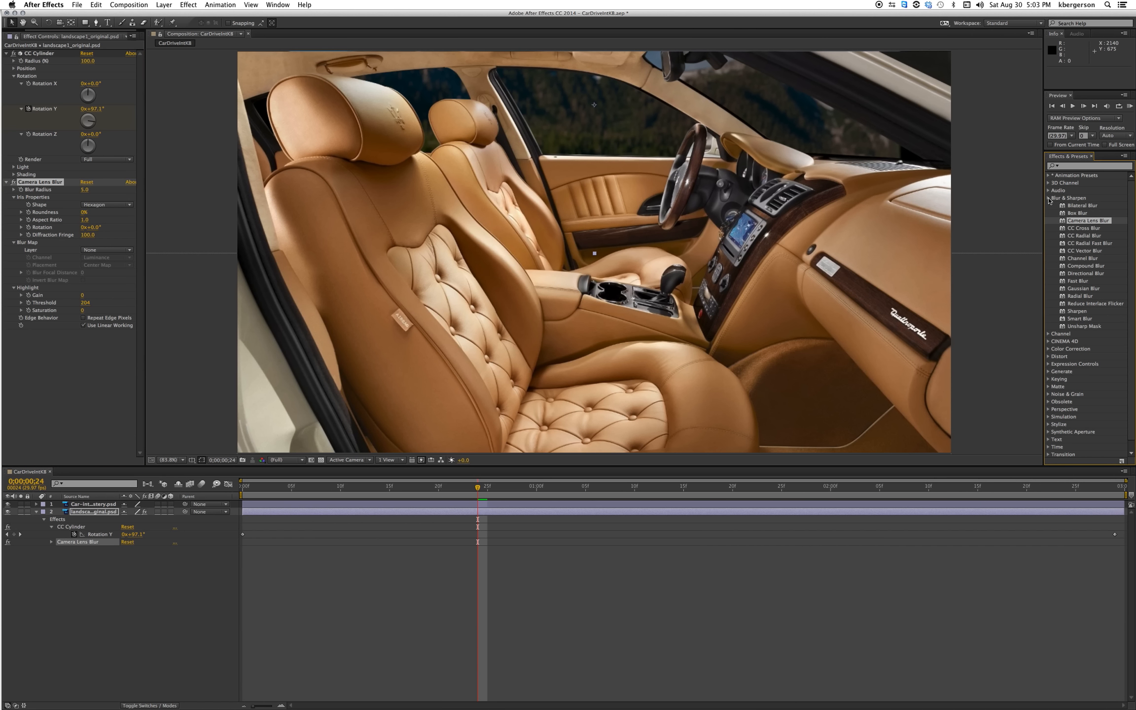
pyautogui.click(1048, 220)
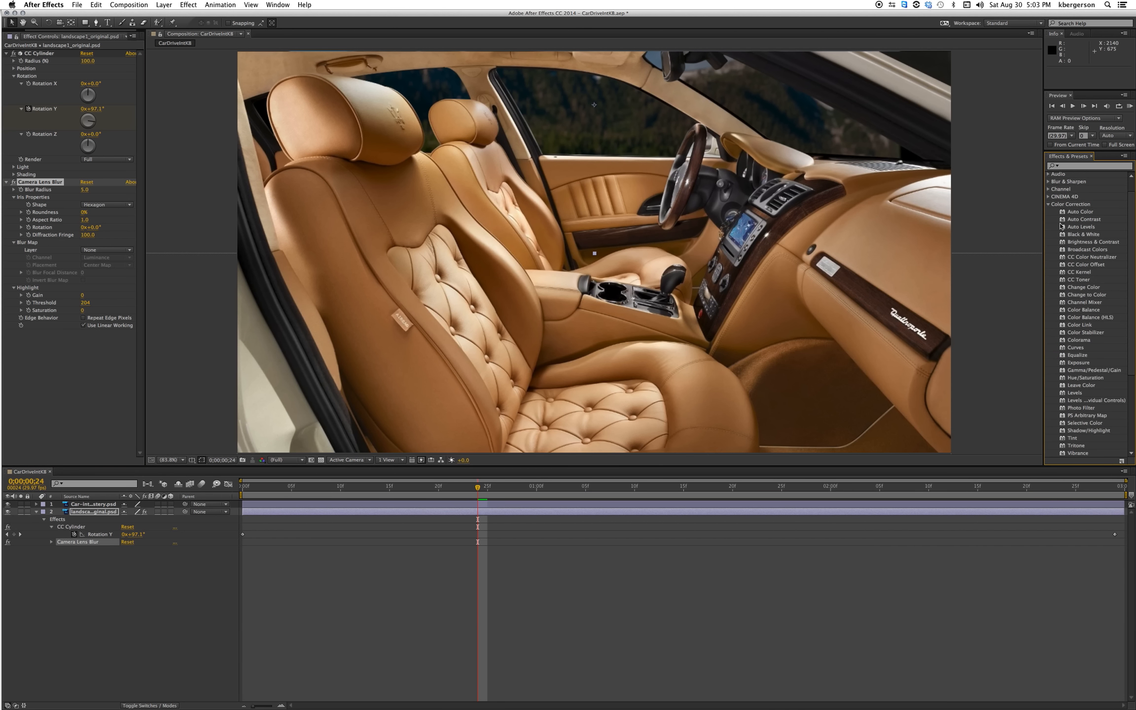
pyautogui.moveTo(1061, 393); pyautogui.dragTo(982, 515)
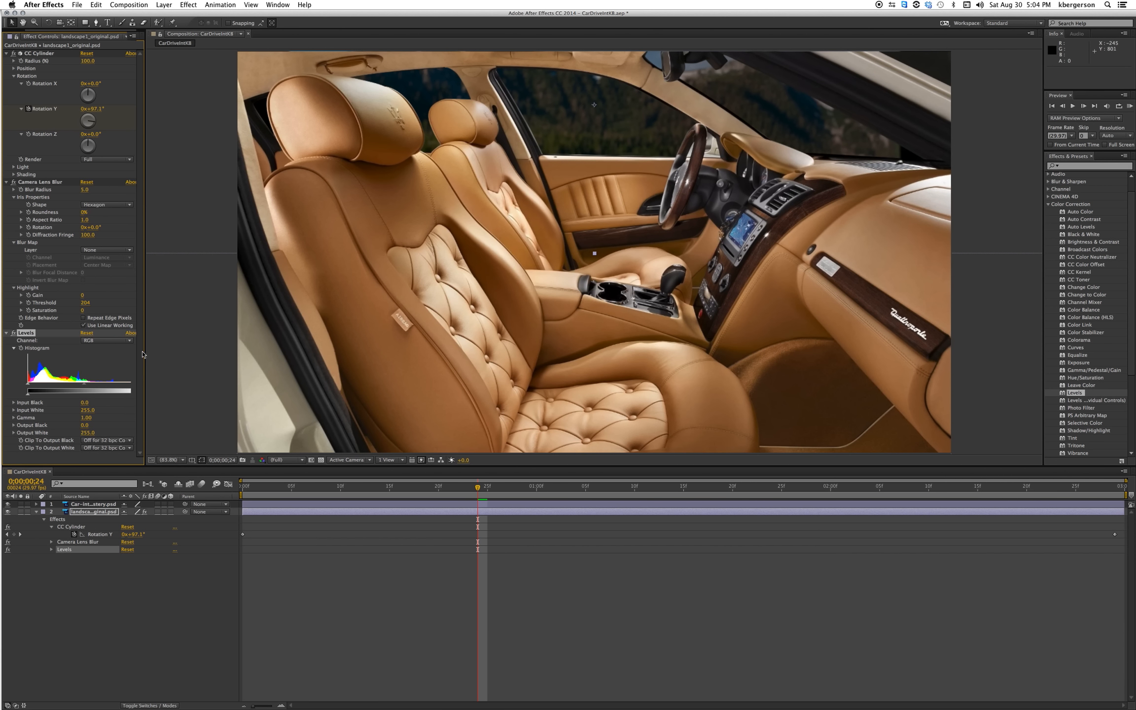
pyautogui.moveTo(145, 353); pyautogui.dragTo(167, 356)
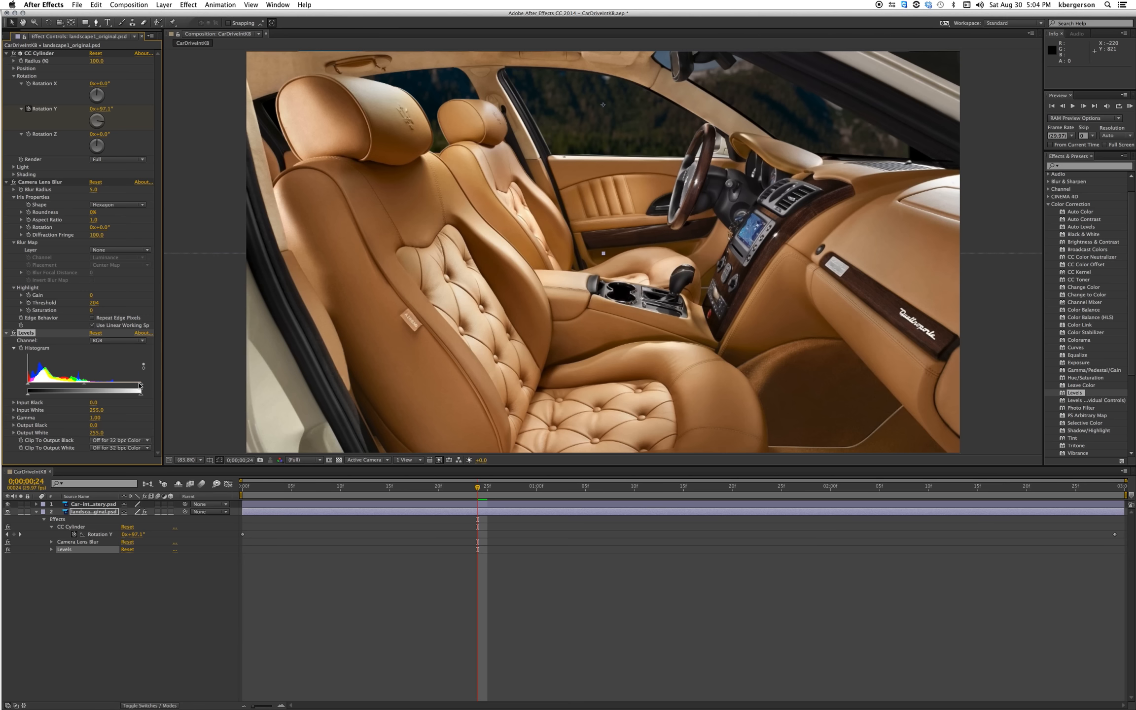
pyautogui.moveTo(140, 387); pyautogui.dragTo(116, 387)
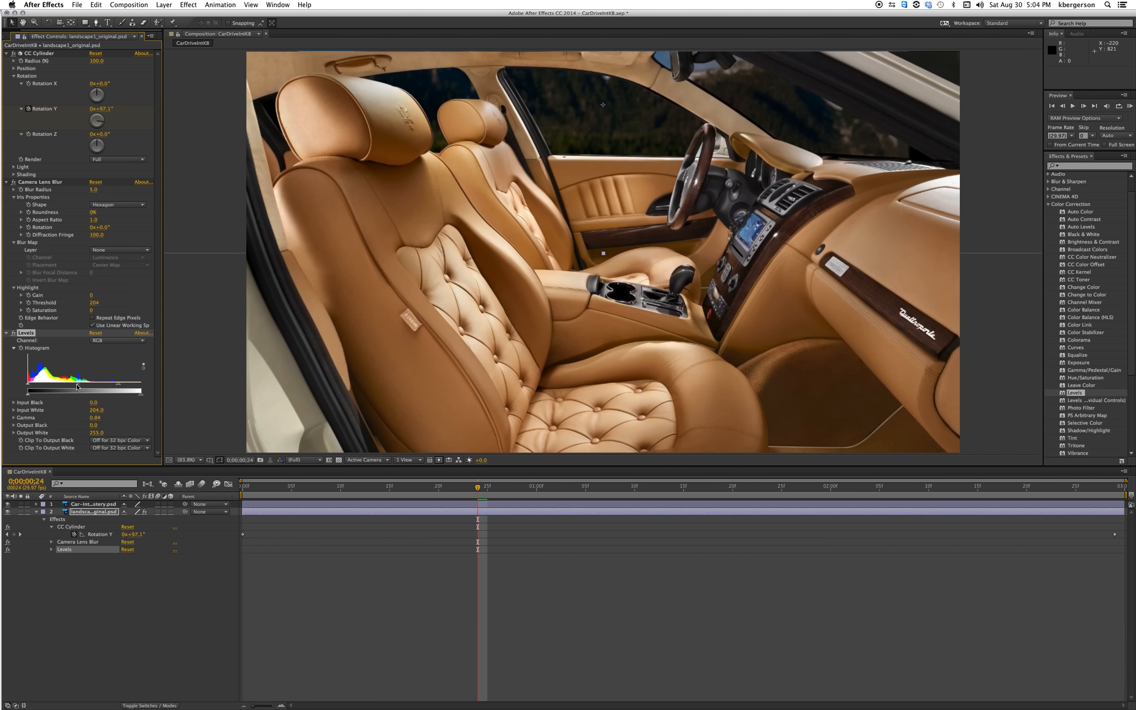
pyautogui.moveTo(77, 387); pyautogui.dragTo(58, 384)
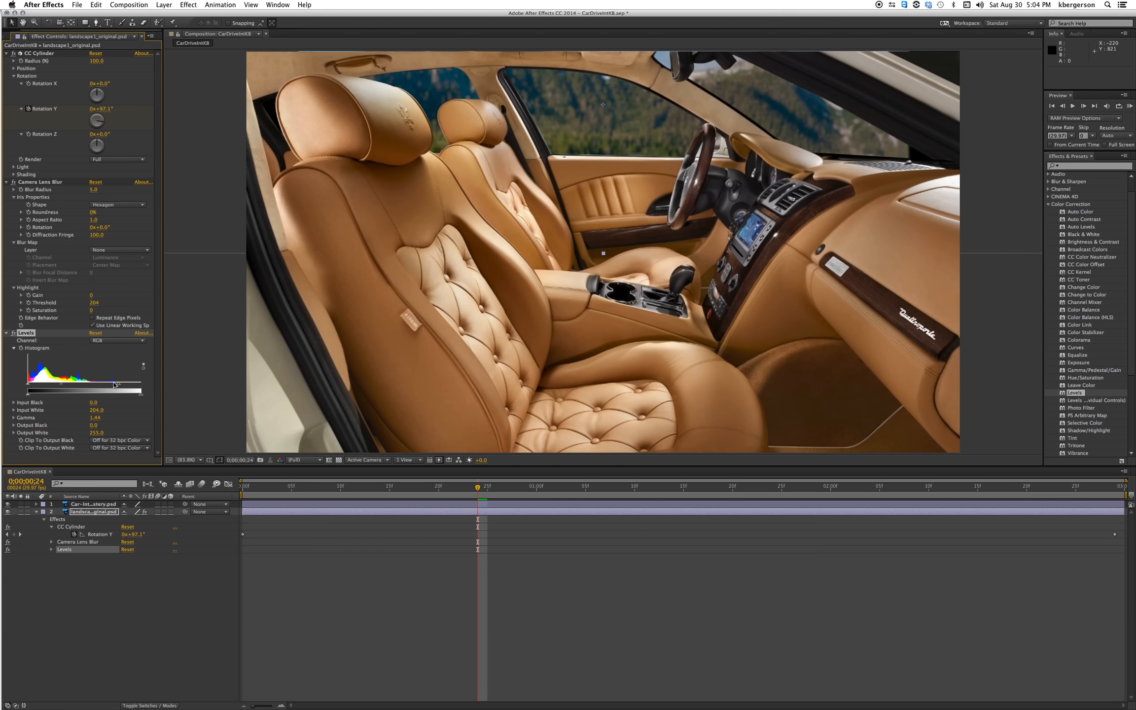
pyautogui.moveTo(116, 385); pyautogui.dragTo(52, 385)
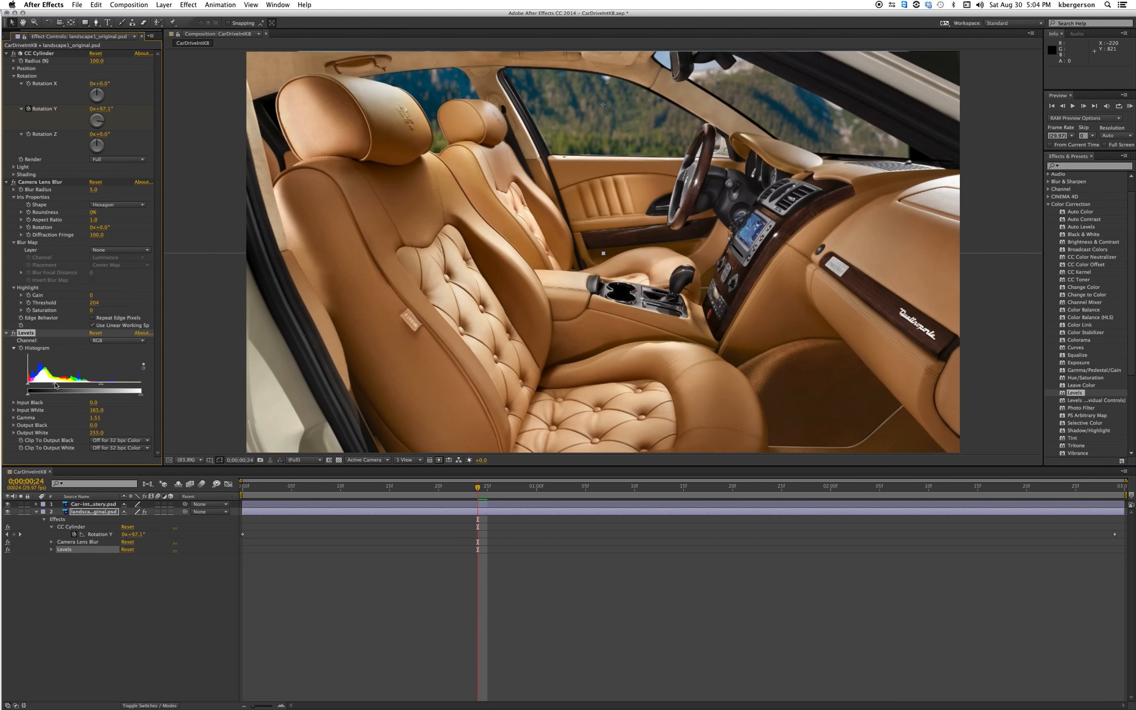
# - Apply Levels to the car interior layer and darken its midtones to a gamma of 0.67
pyautogui.click(104, 506)
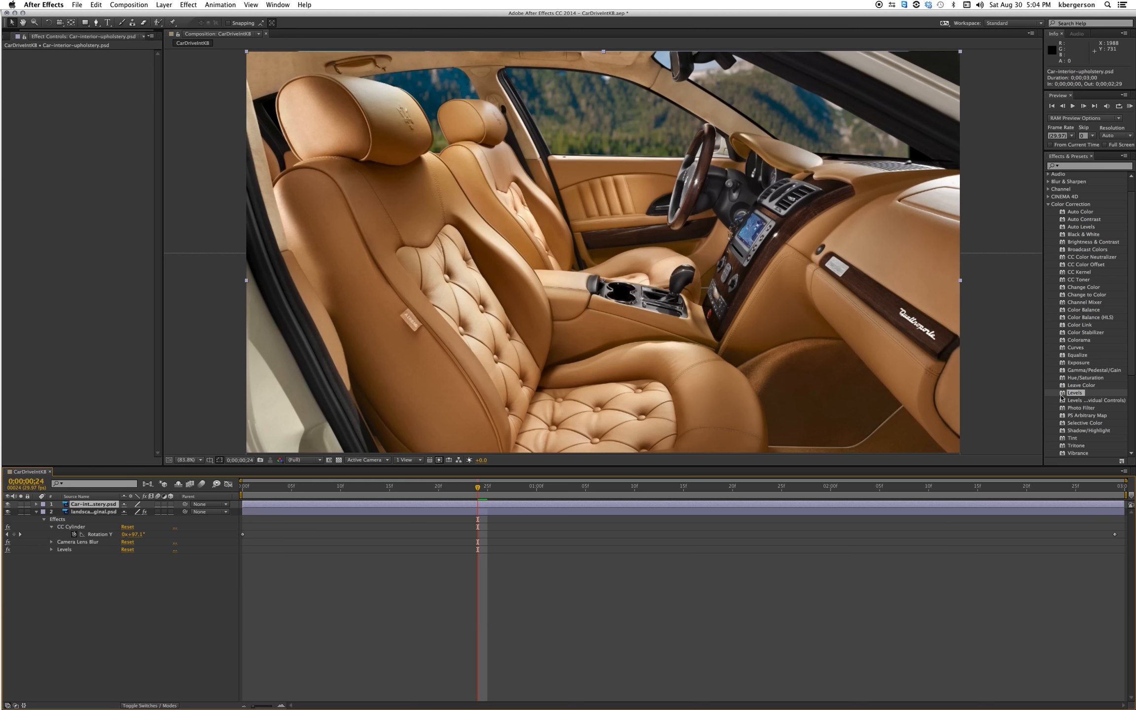
pyautogui.moveTo(1061, 396); pyautogui.dragTo(897, 504)
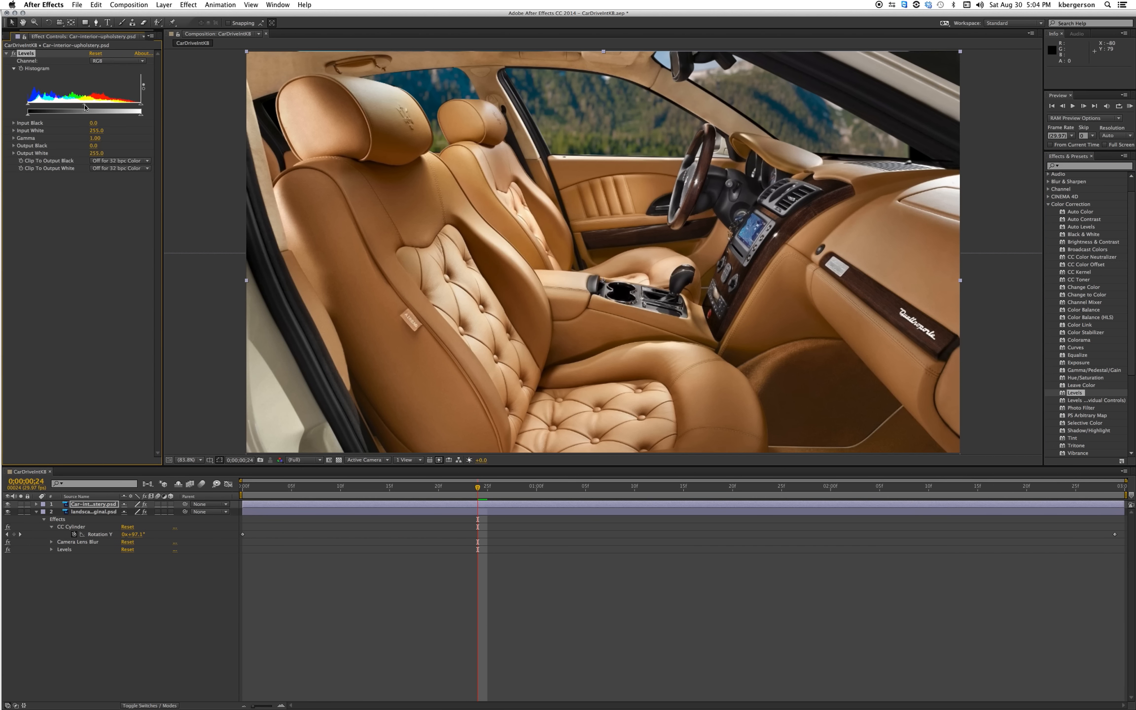
pyautogui.moveTo(83, 107); pyautogui.dragTo(100, 106)
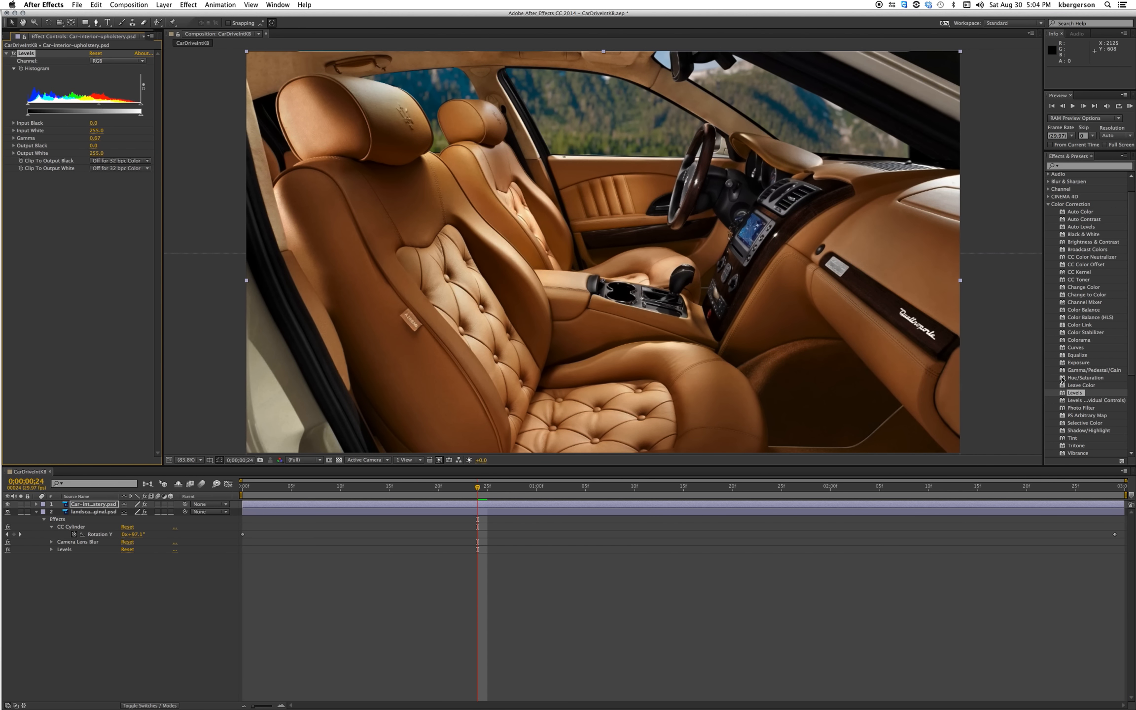
# - Apply Hue/Saturation to the car interior layer with master saturation at -32 and preview the composition
pyautogui.moveTo(1062, 380); pyautogui.dragTo(884, 465)
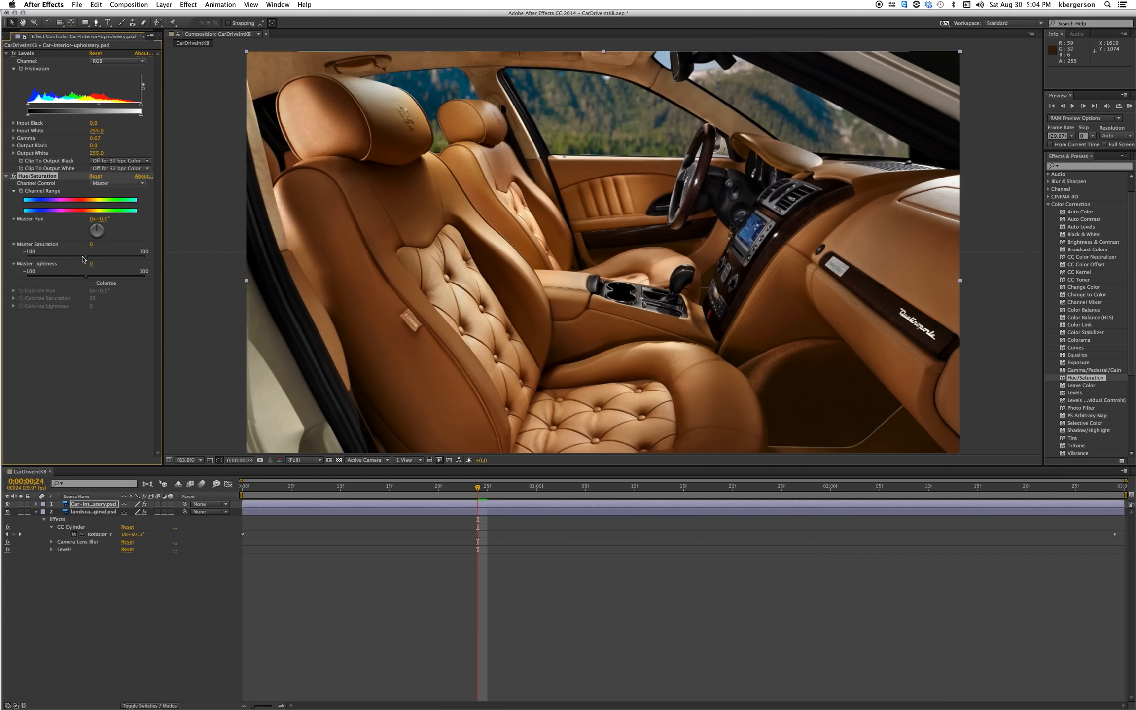
pyautogui.moveTo(84, 260); pyautogui.dragTo(64, 261)
pyautogui.press('KP_0')
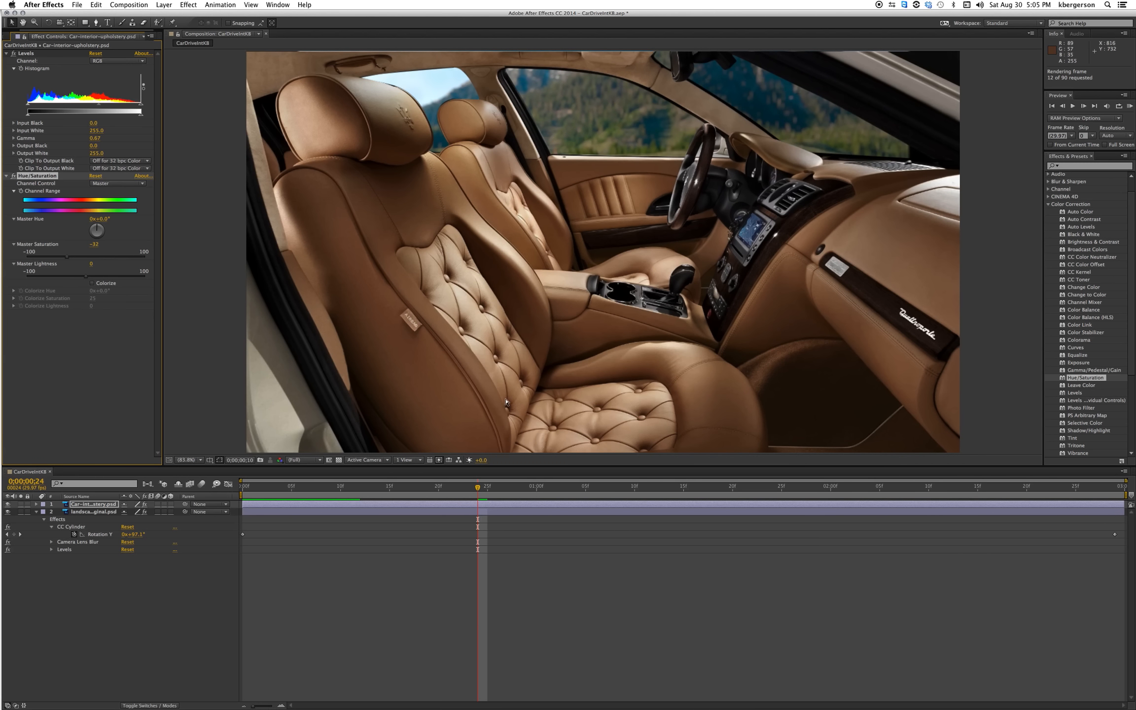
pyautogui.press('space')
pyautogui.press('space')
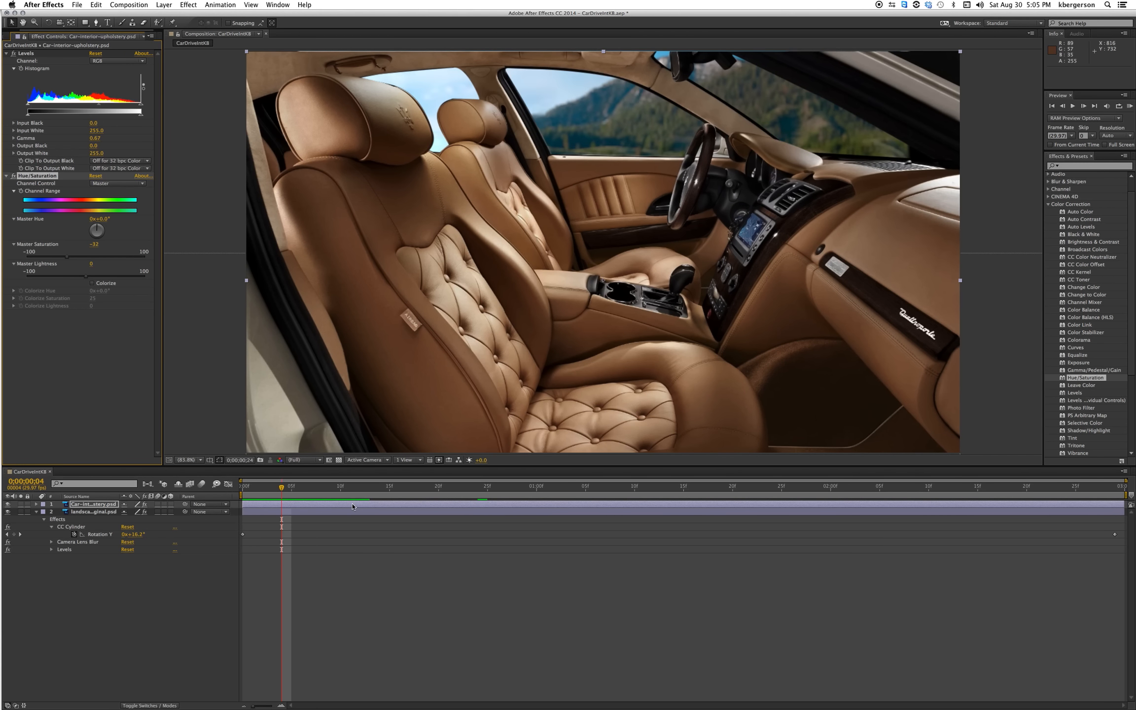
# - Return to the first frame, search the effects for wiggle and apply the Wiggle - position preset to the car interior layer
pyautogui.click(353, 506)
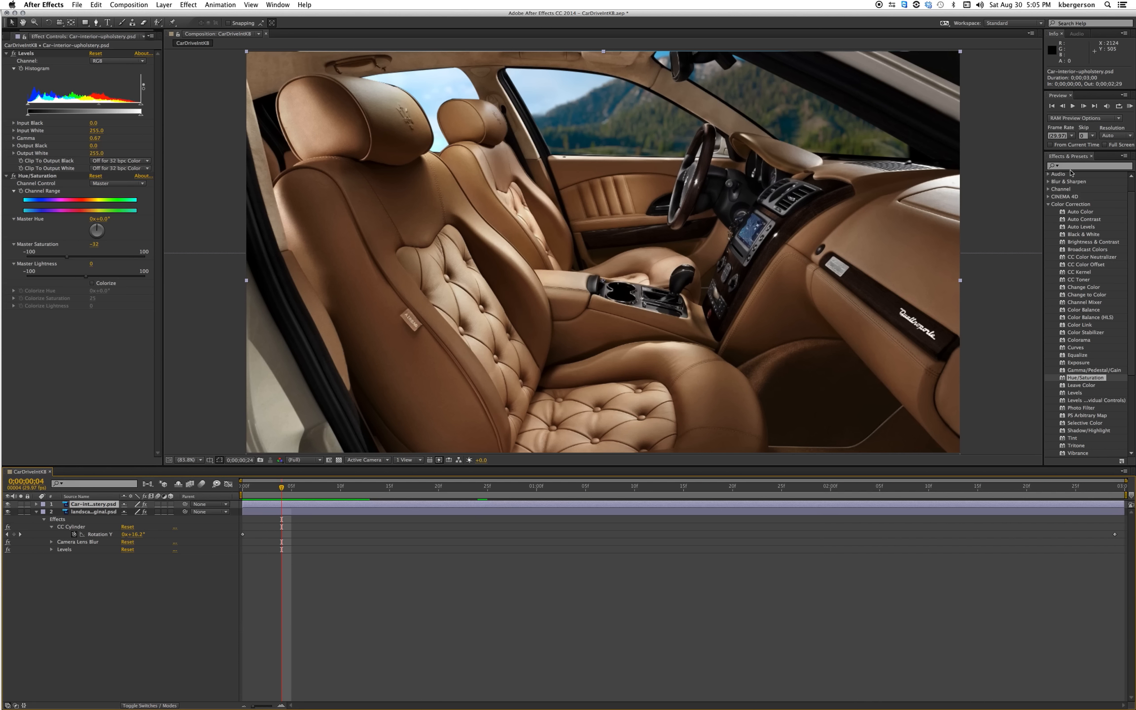
pyautogui.press('Home')
pyautogui.press('g')
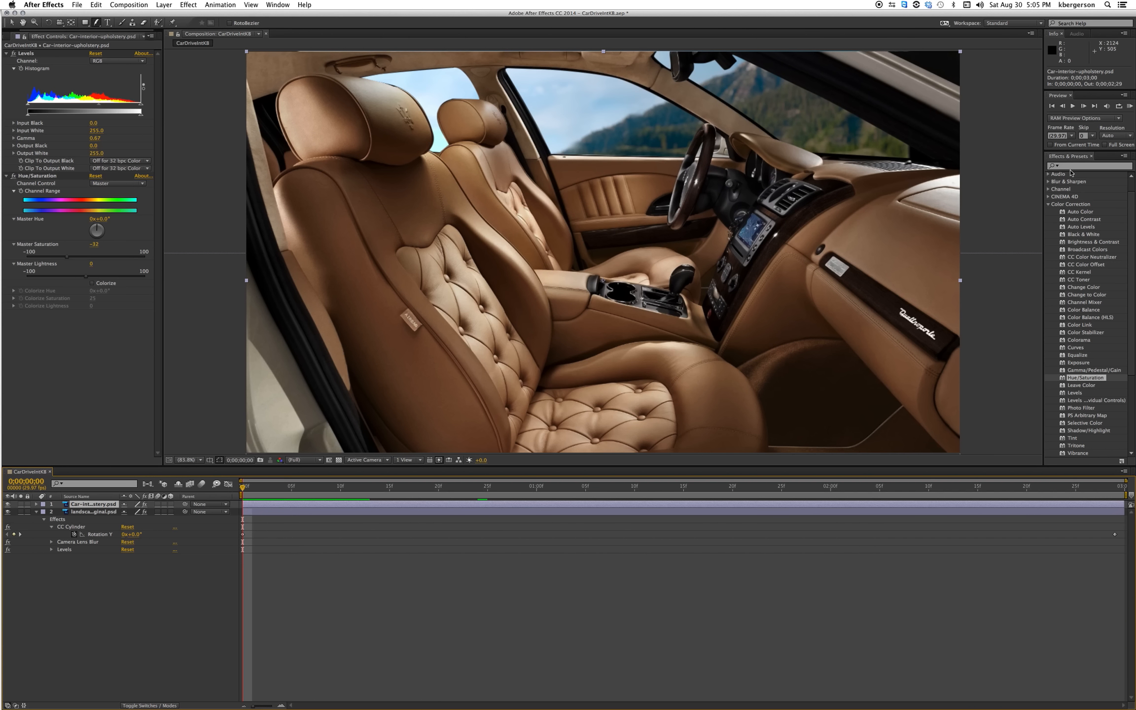
pyautogui.click(1068, 166)
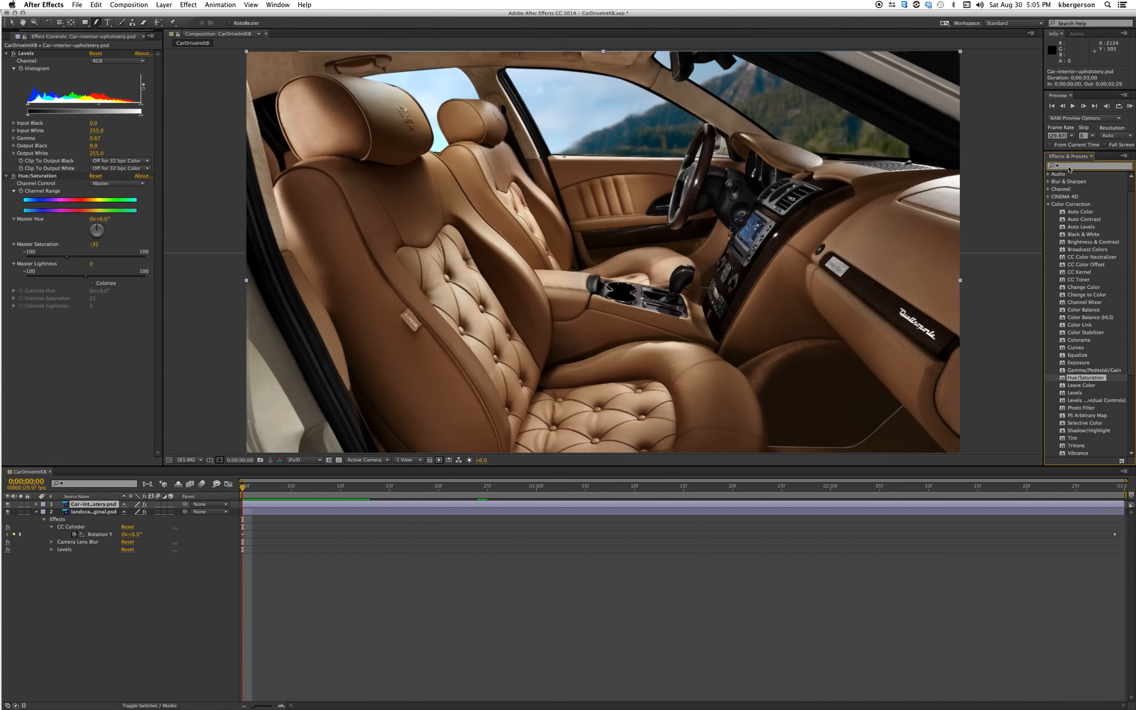
pyautogui.write('wiggle')
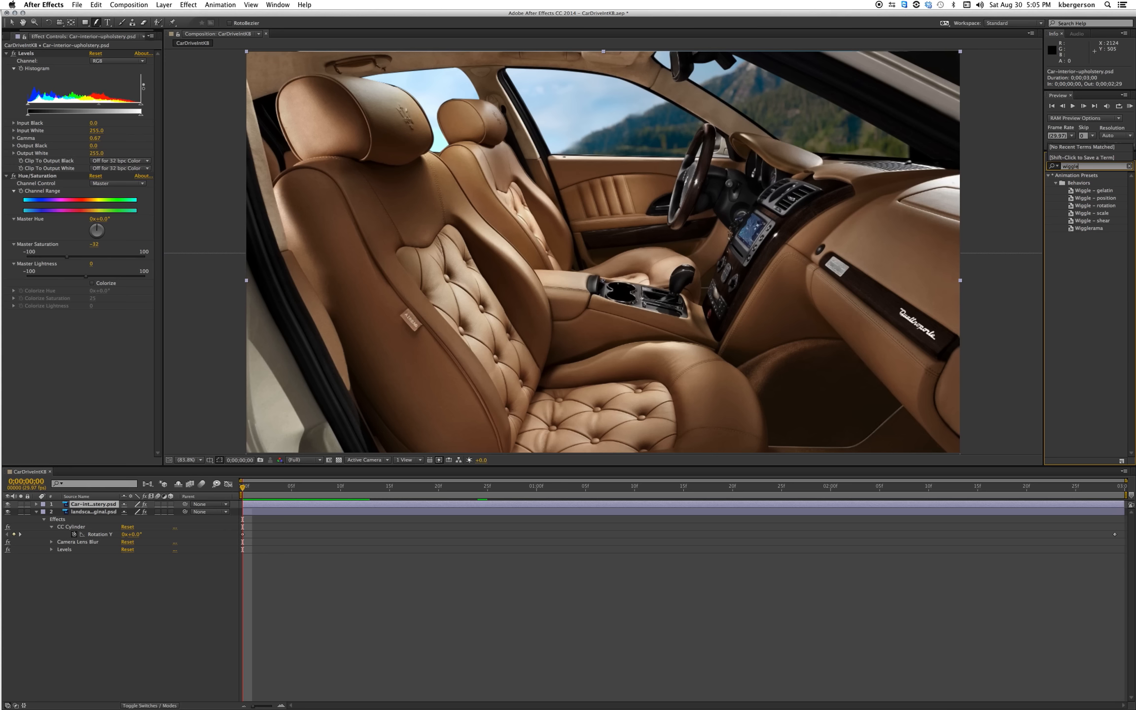
pyautogui.click(1071, 201)
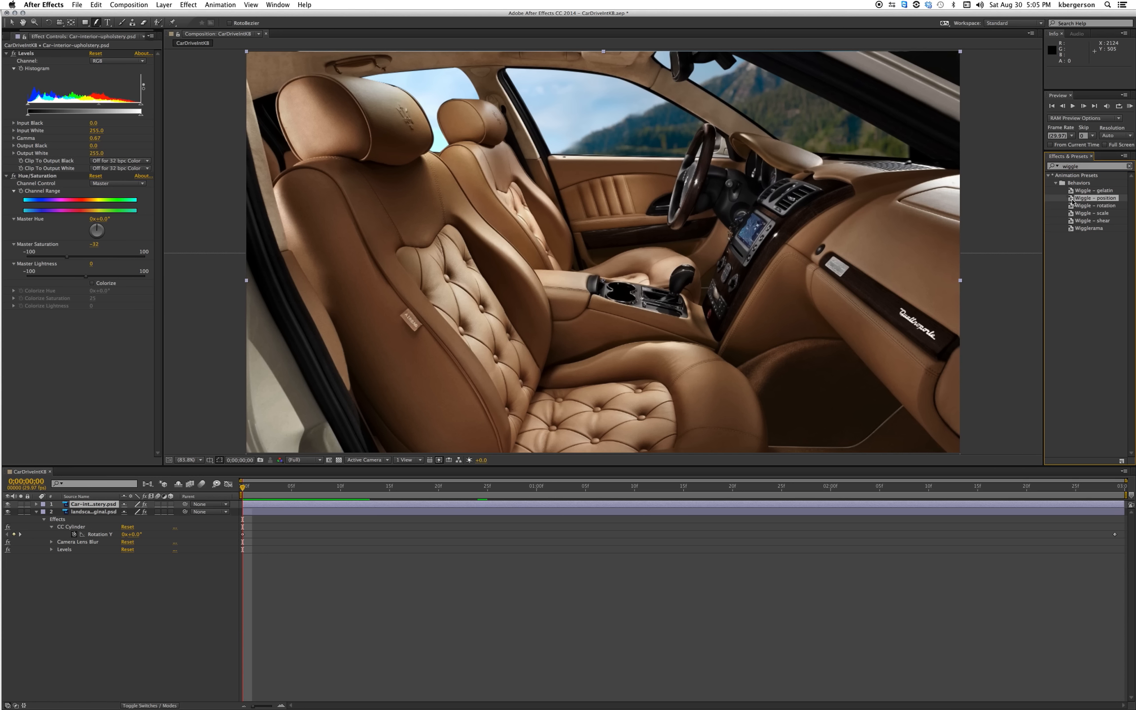
pyautogui.moveTo(1072, 201); pyautogui.dragTo(728, 508)
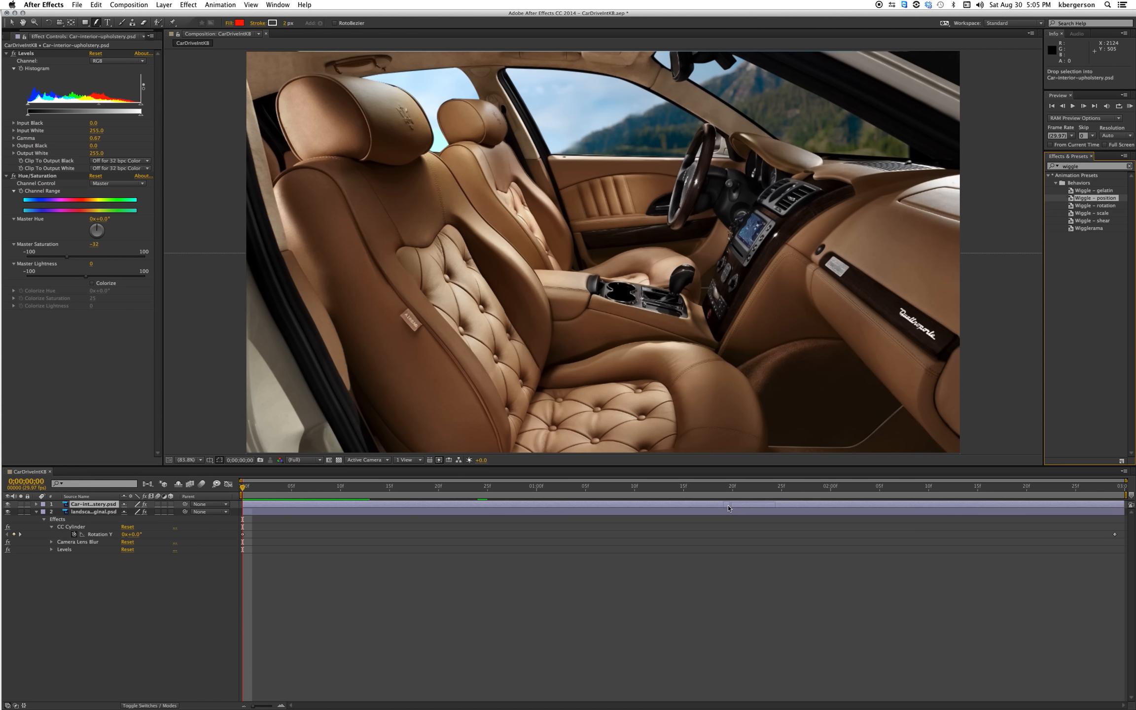
pyautogui.moveTo(728, 508); pyautogui.dragTo(729, 508)
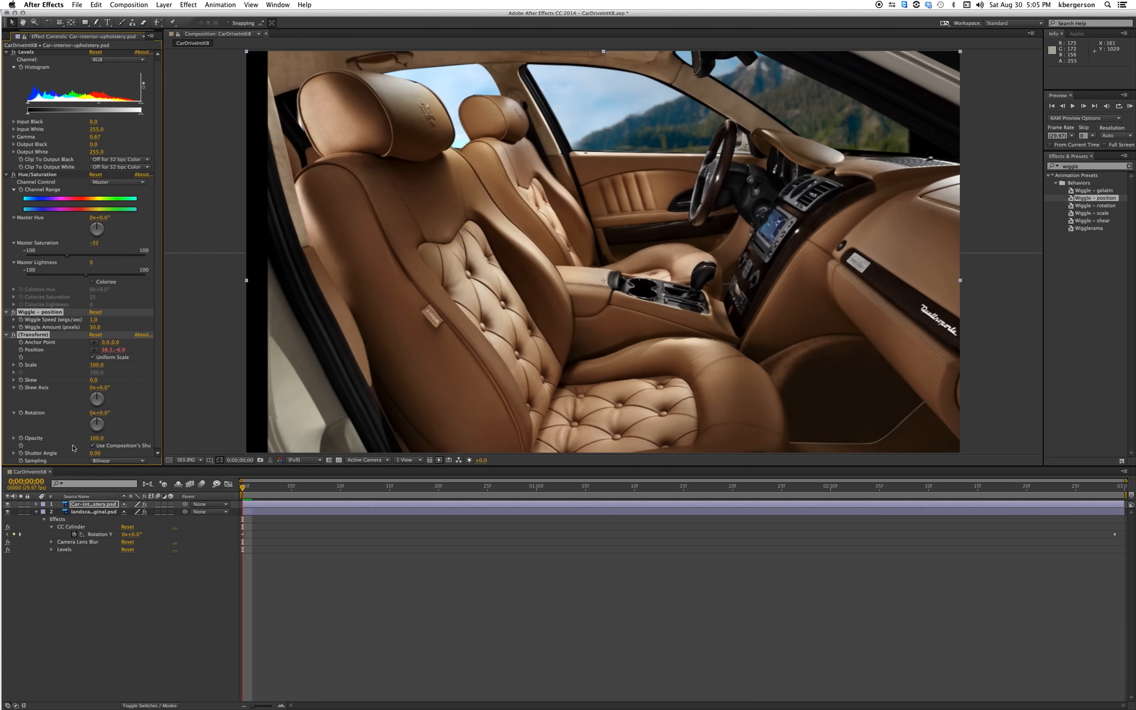
# - Set the car interior's wiggle amount to 3 pixels and collapse the preset's Transform effect settings
pyautogui.click(94, 328)
pyautogui.press('Return')
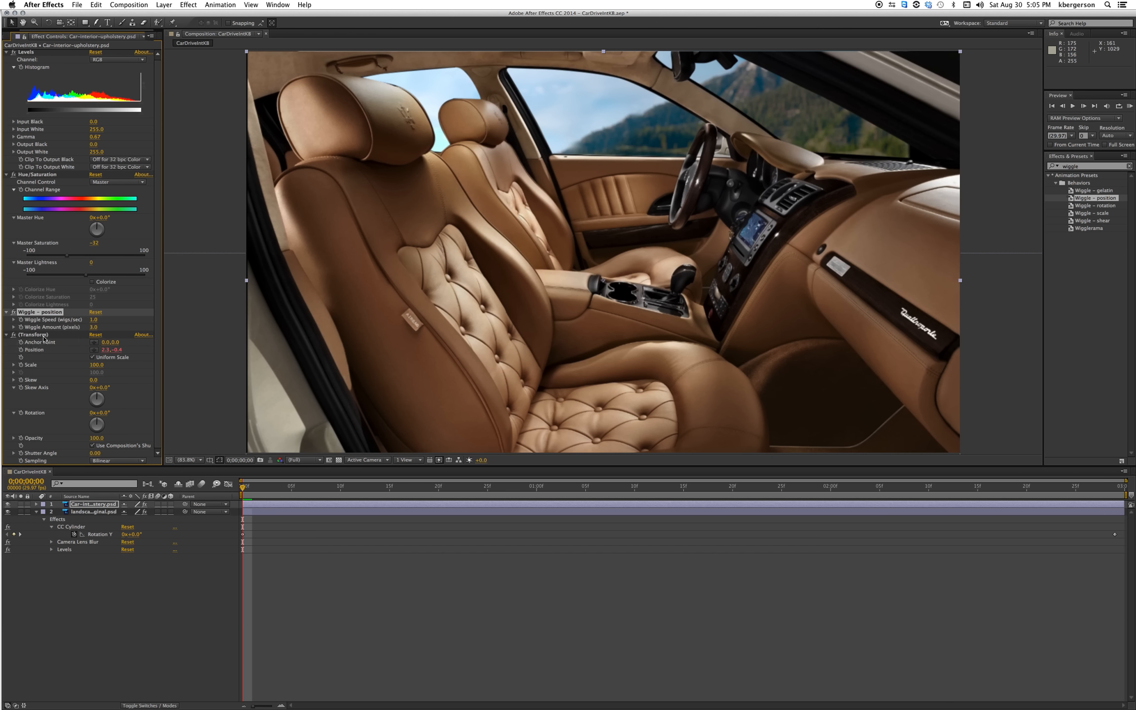
pyautogui.click(9, 336)
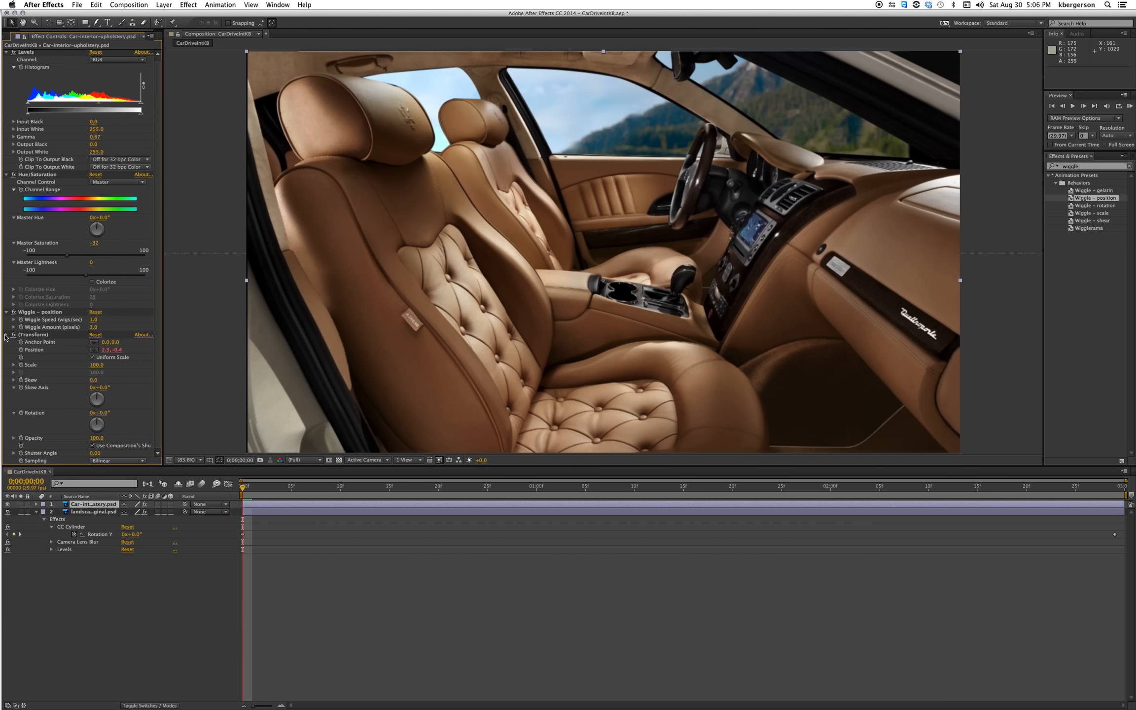
pyautogui.click(6, 336)
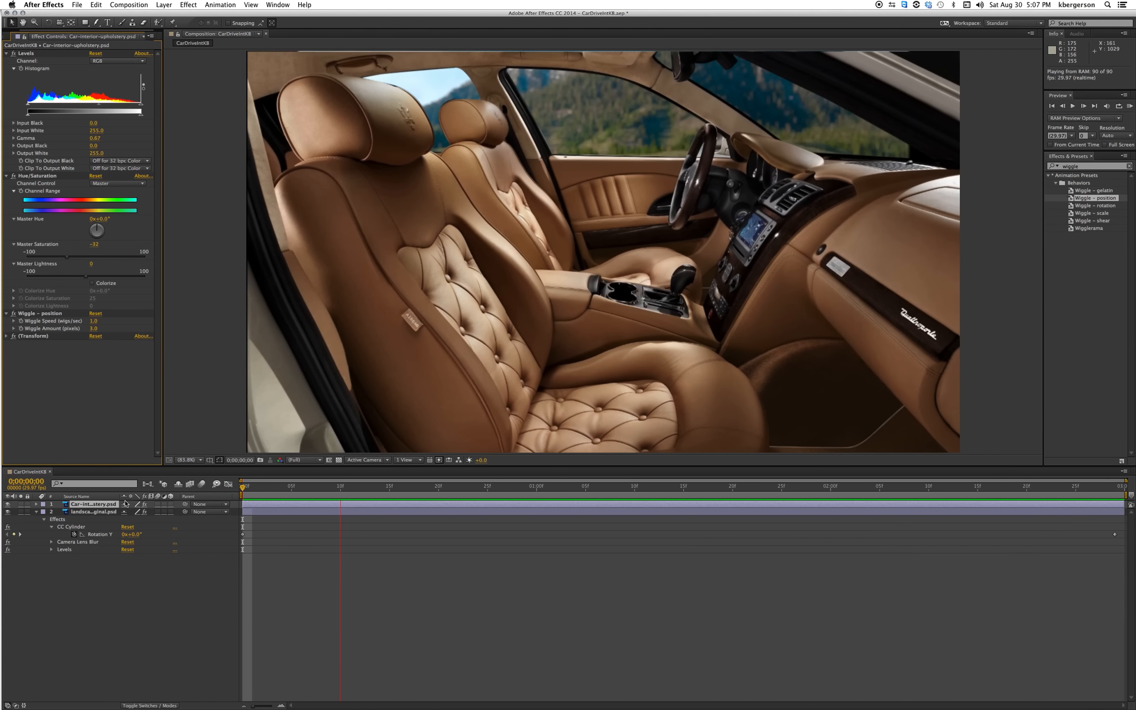
# - Scale the car interior layer up to 153%
pyautogui.click(93, 506)
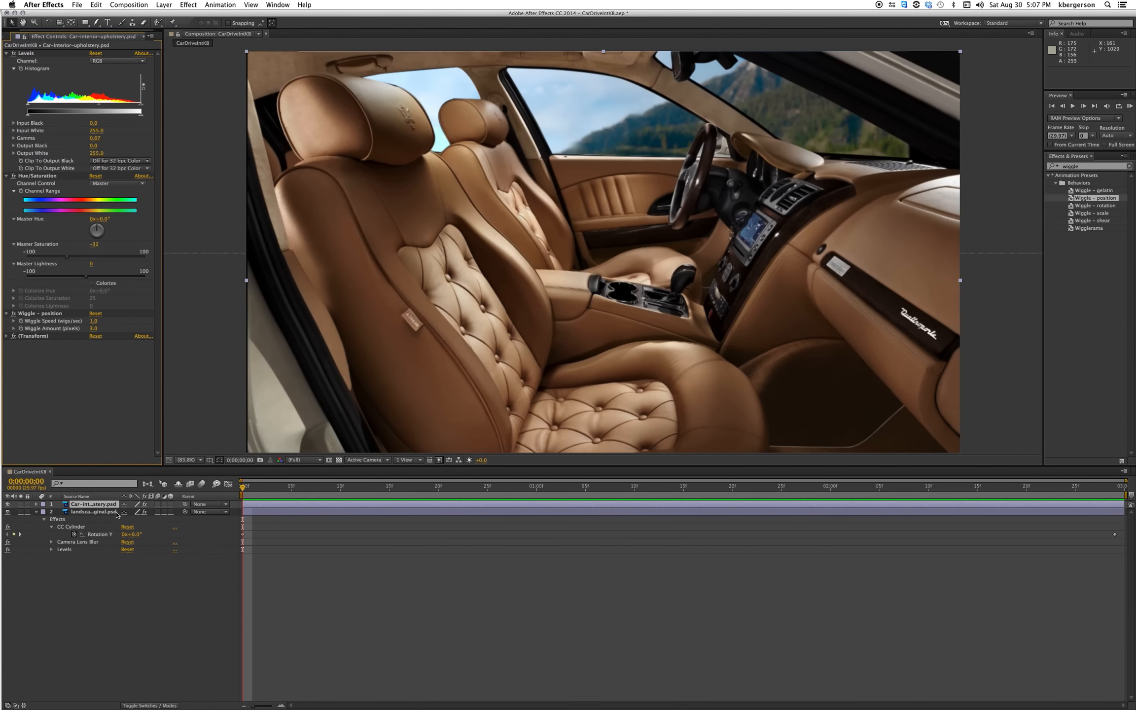
pyautogui.click(90, 505)
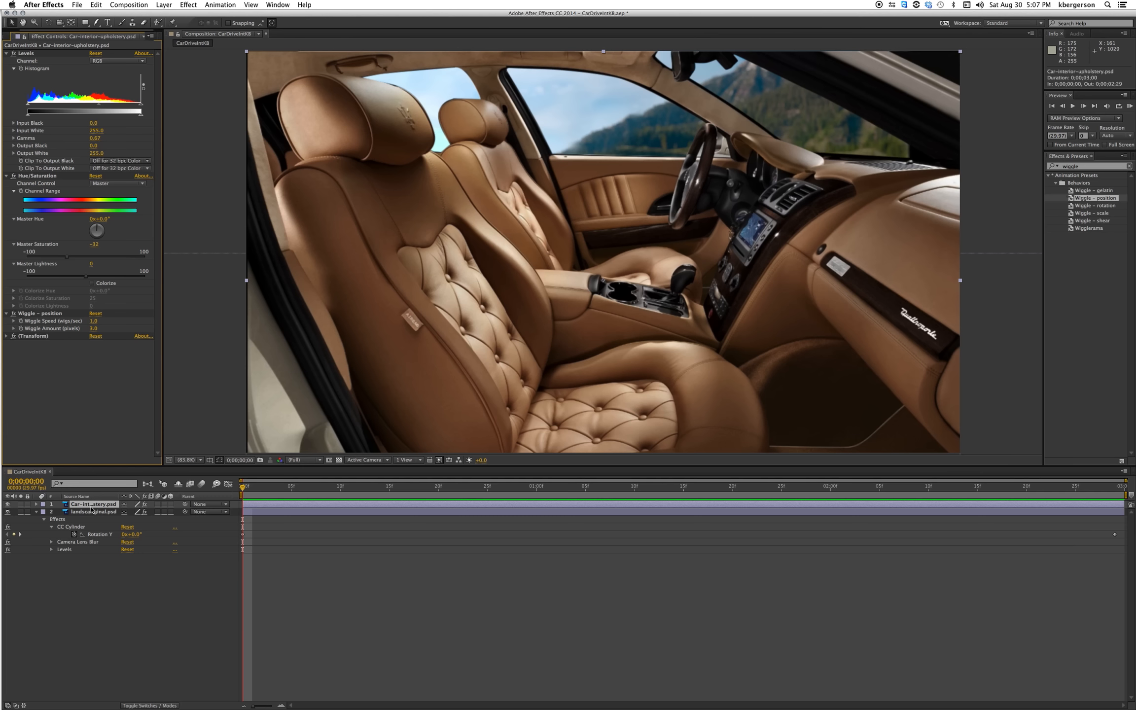
pyautogui.press('s')
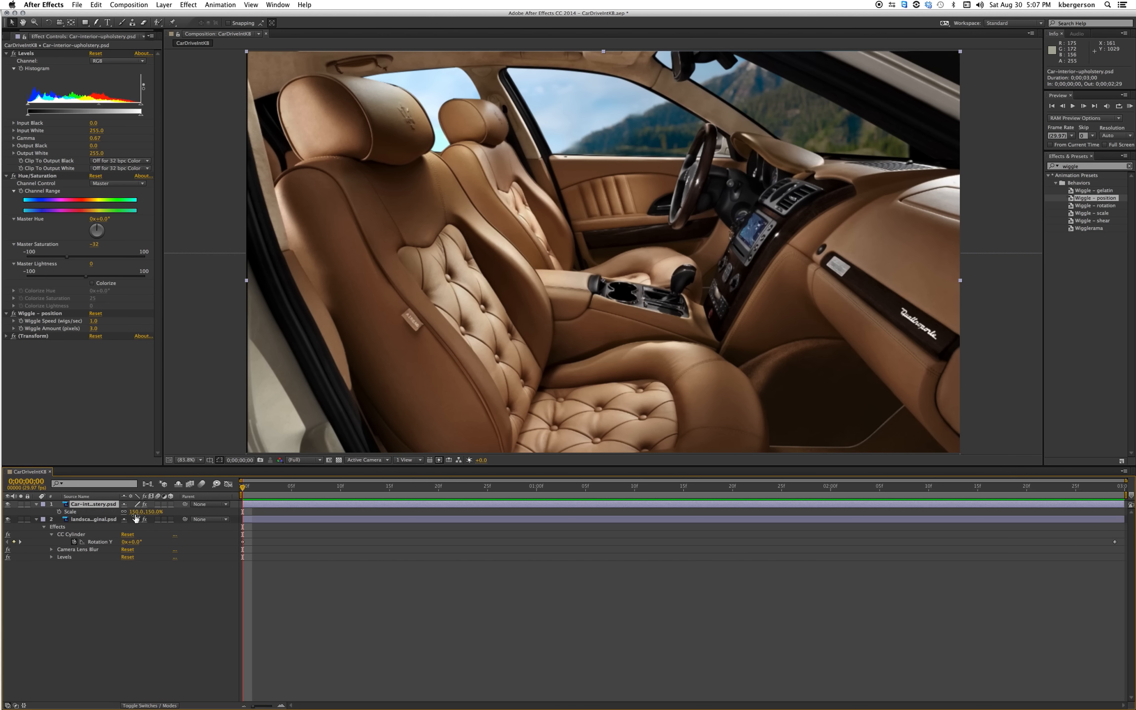
pyautogui.moveTo(137, 513); pyautogui.dragTo(138, 513)
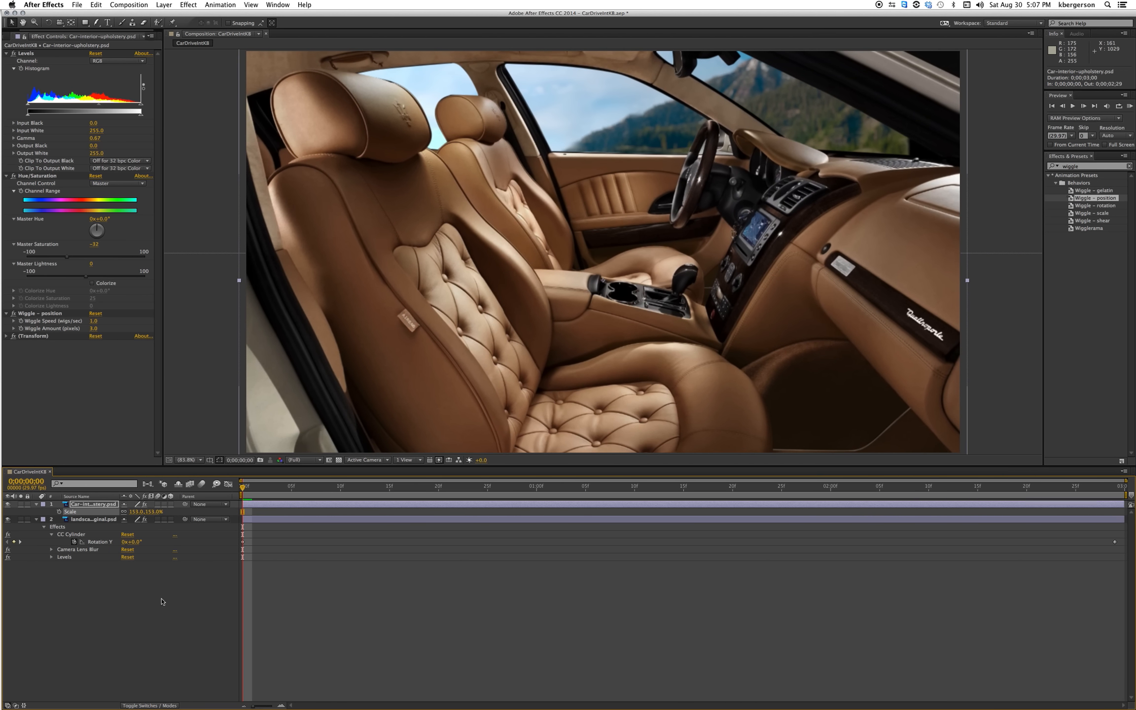
# - Add an adjustment layer above the car interior and give it an elliptical mask filling the frame
pyautogui.moveTo(18, 138)
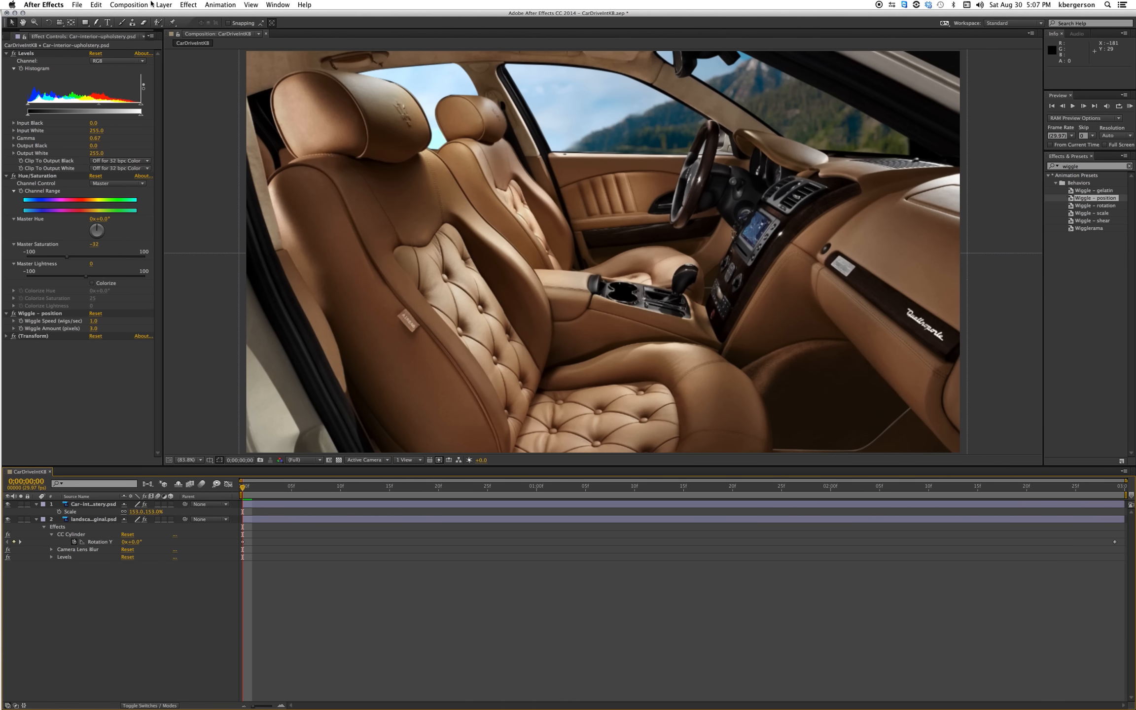
pyautogui.click(164, 6)
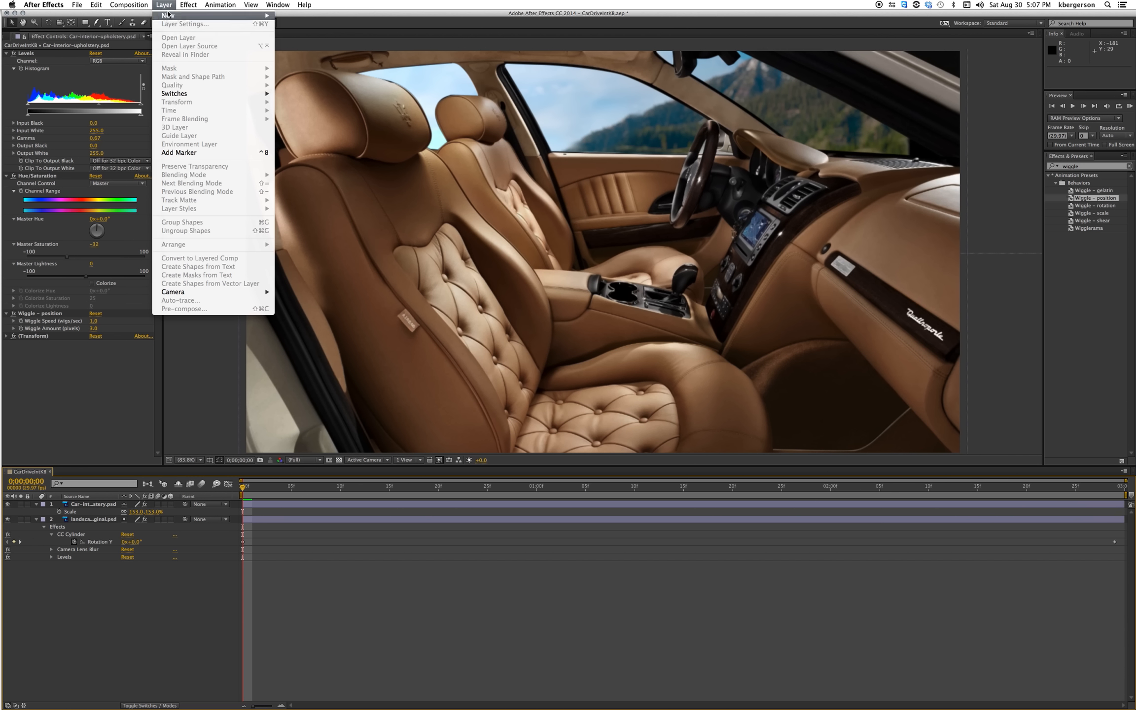
pyautogui.moveTo(170, 15)
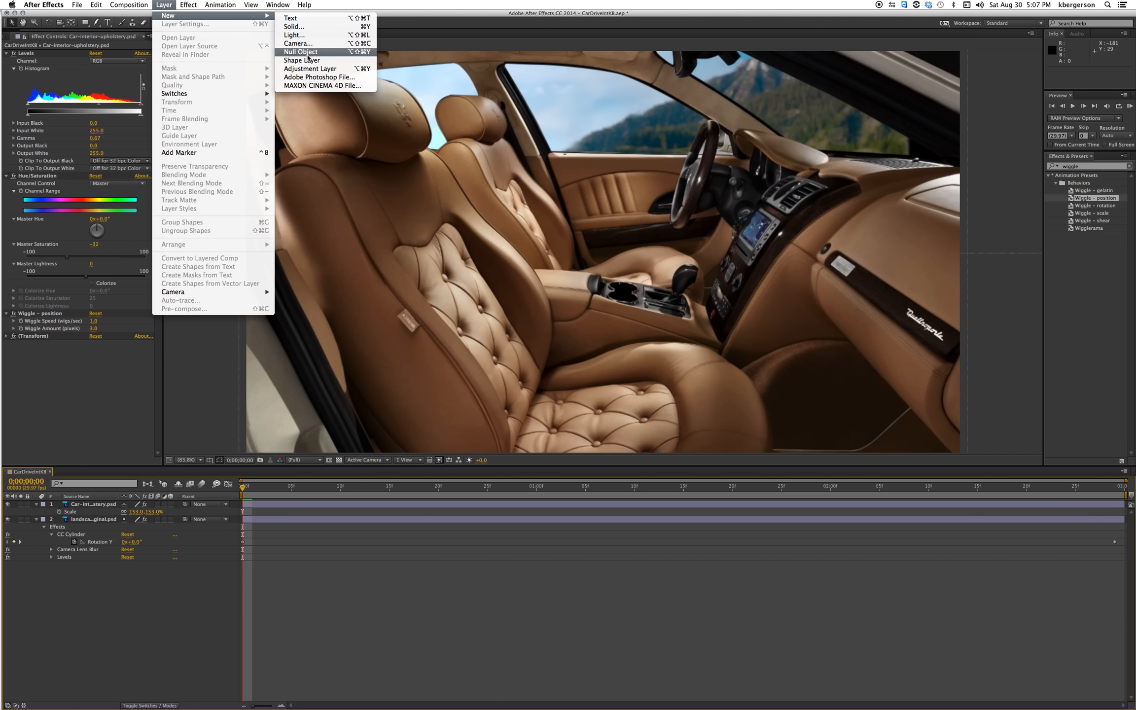
pyautogui.click(310, 69)
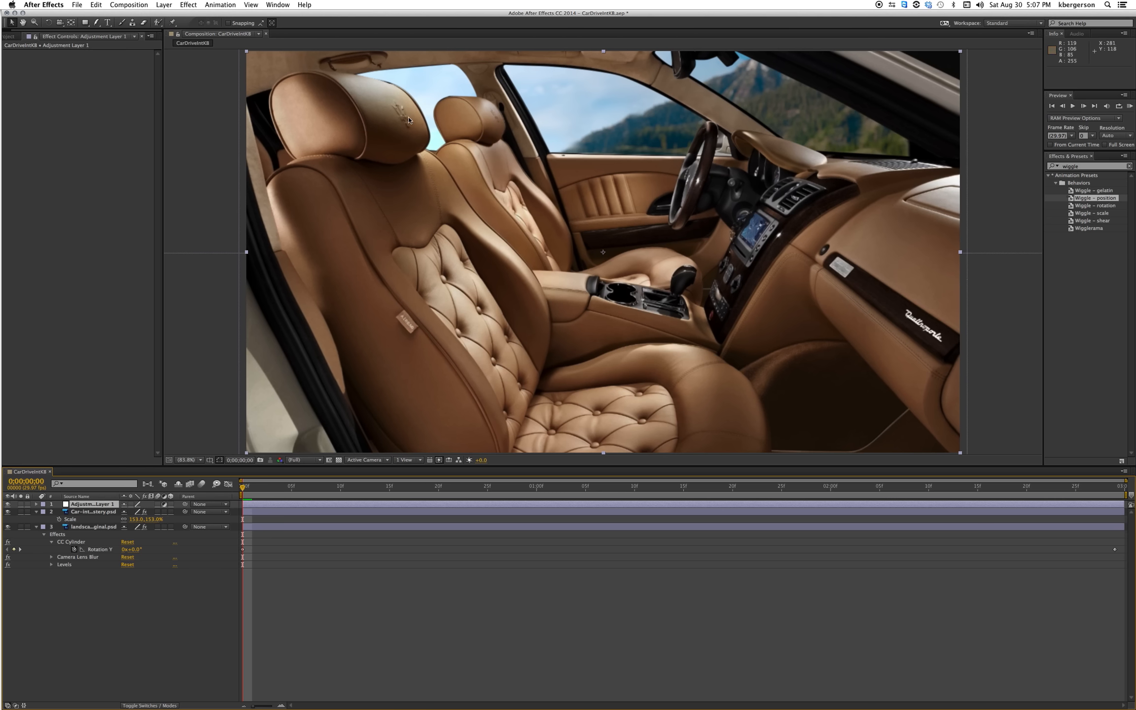
pyautogui.moveTo(85, 22); pyautogui.dragTo(134, 51)
pyautogui.doubleClick(85, 22)
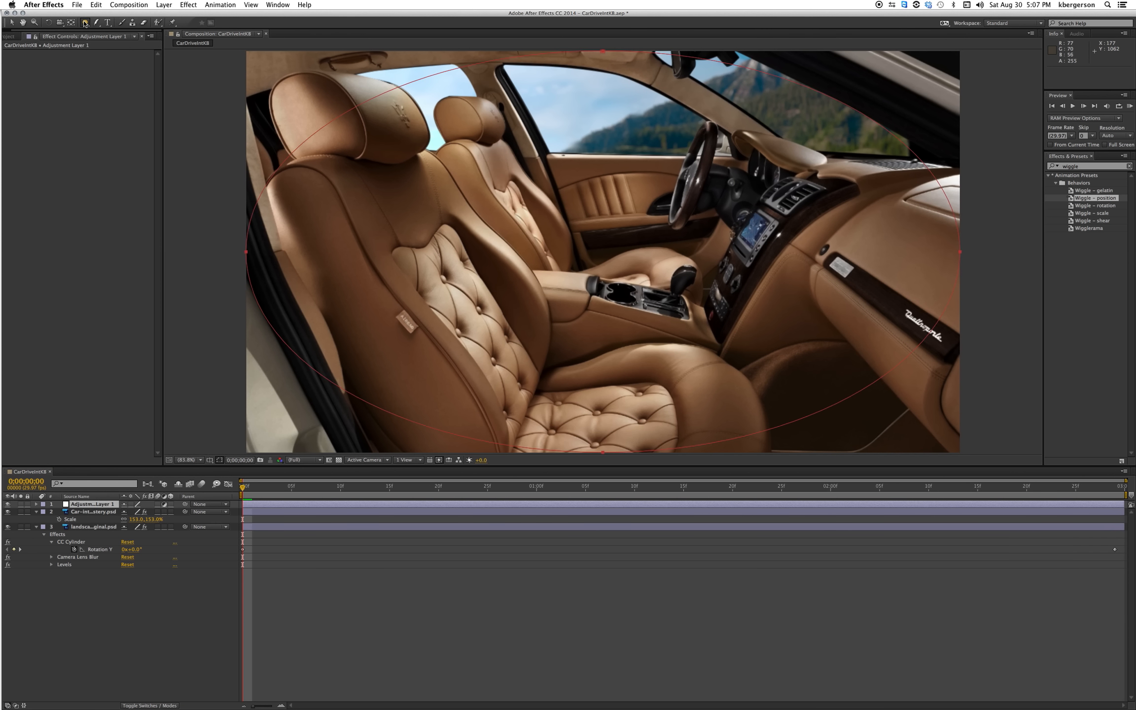
# - Shrink the adjustment layer's elliptical mask by moving its four edge points inward from the frame edges
pyautogui.moveTo(603, 51)
pyautogui.mouseDown()
pyautogui.moveTo(567, 52)
pyautogui.moveTo(571, 39)
pyautogui.moveTo(602, 45)
pyautogui.moveTo(601, 55)
pyautogui.mouseUp()
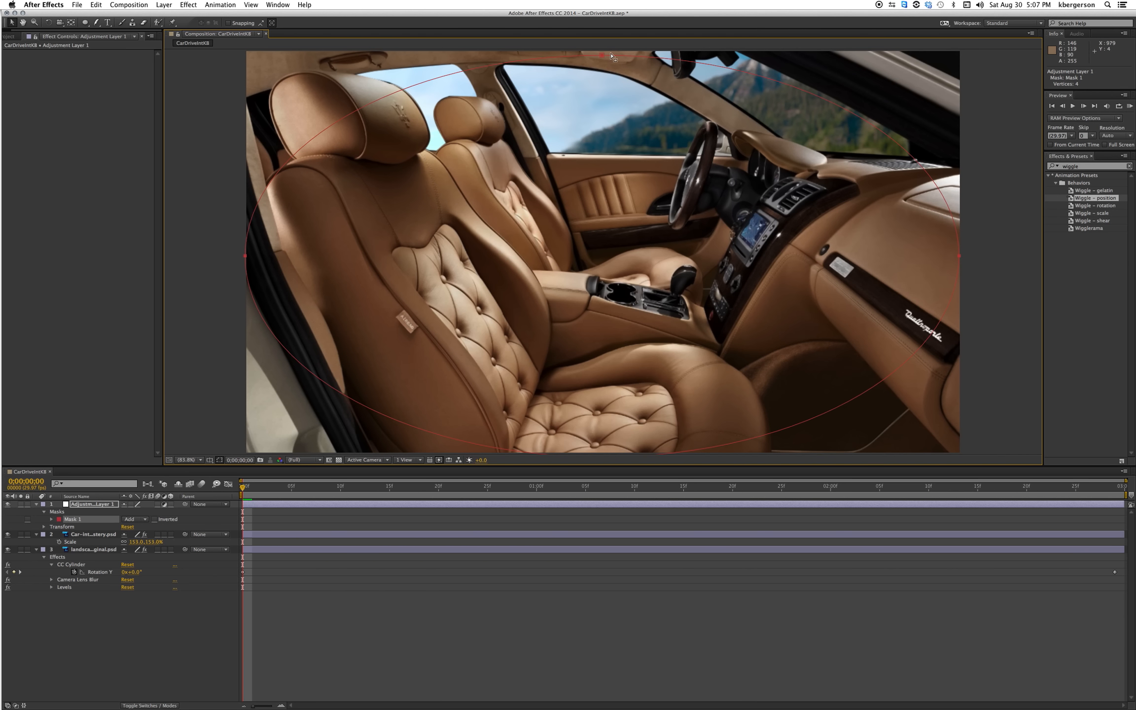
pyautogui.moveTo(610, 55); pyautogui.dragTo(604, 85)
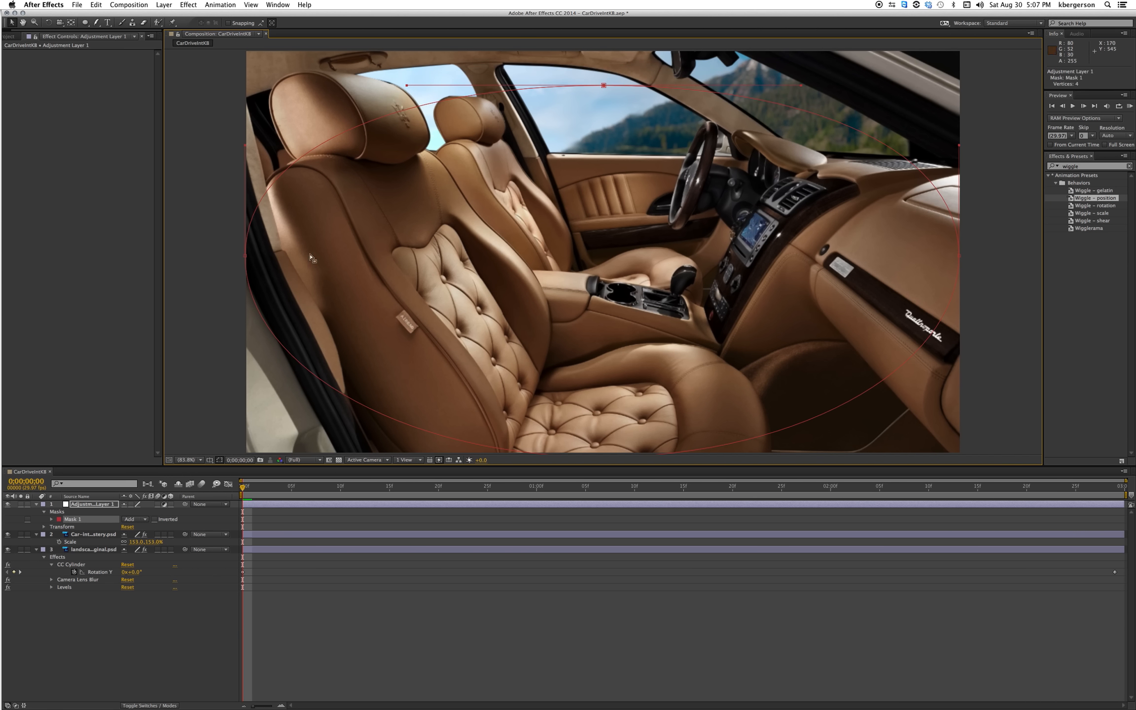
pyautogui.moveTo(247, 259); pyautogui.dragTo(271, 253)
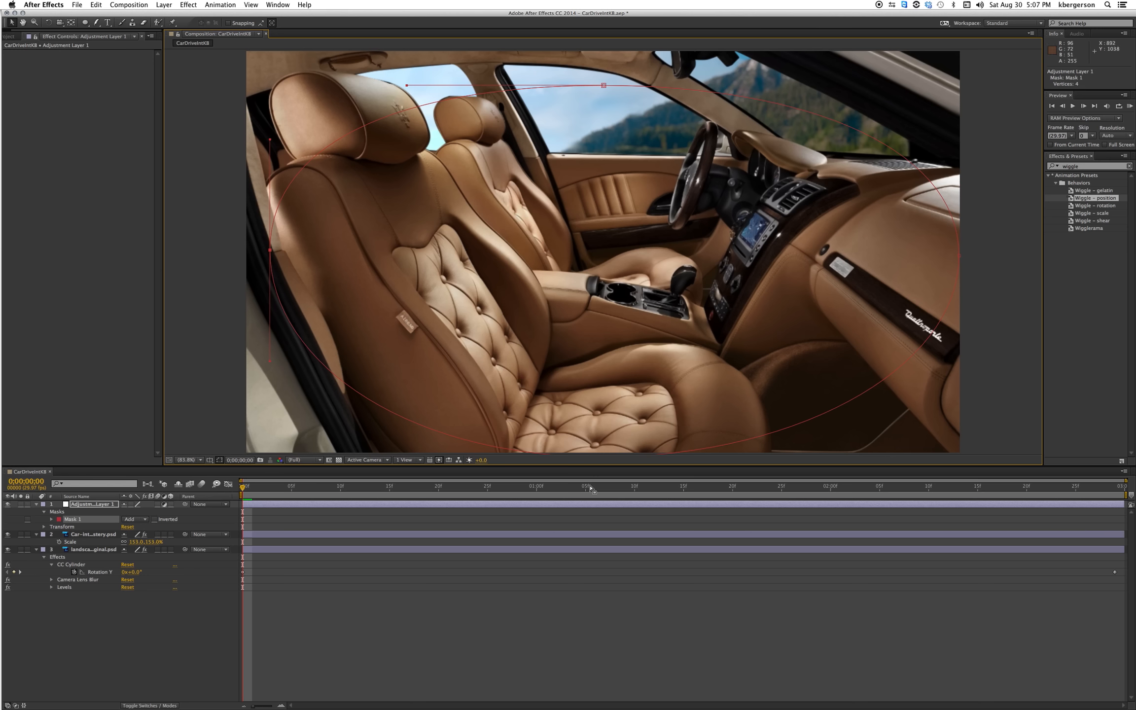
pyautogui.moveTo(960, 255); pyautogui.dragTo(902, 250)
pyautogui.press('space')
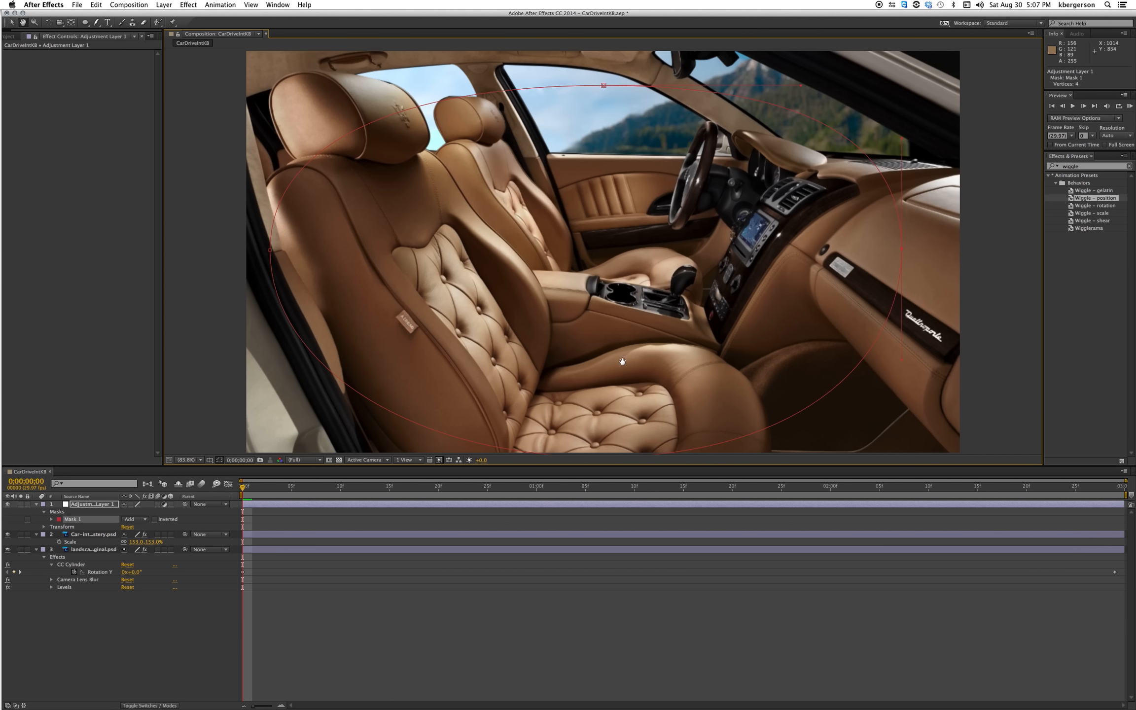
pyautogui.moveTo(622, 375); pyautogui.dragTo(629, 324)
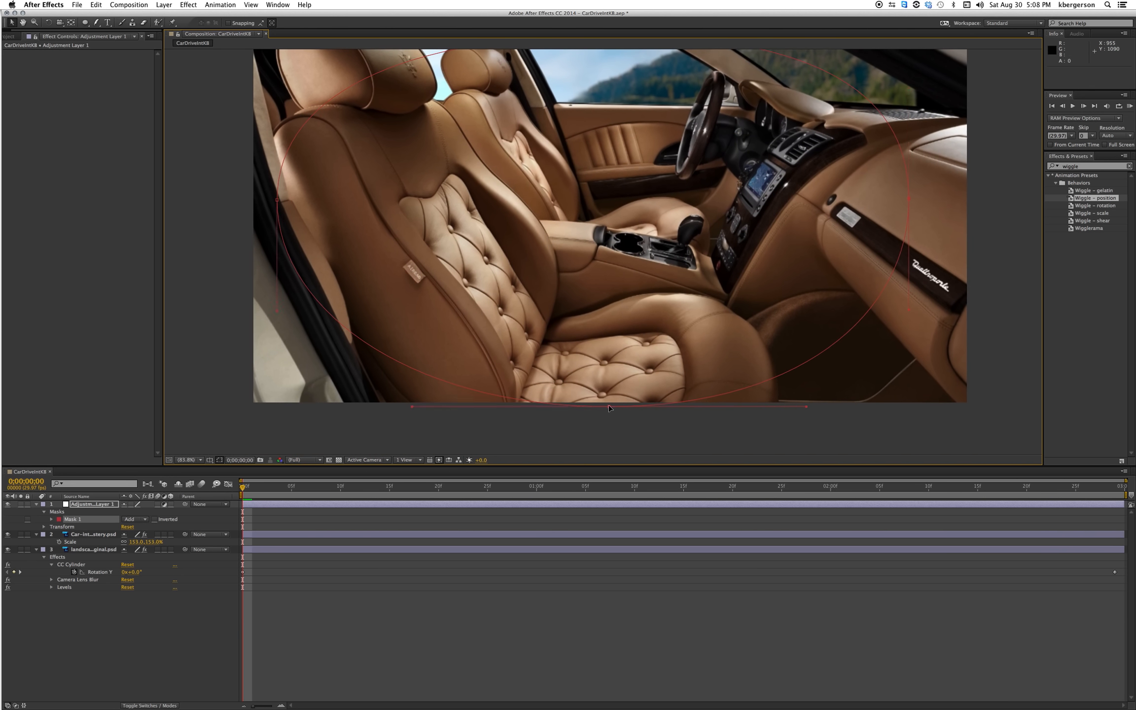
pyautogui.moveTo(609, 404); pyautogui.dragTo(612, 361)
pyautogui.press('space')
pyautogui.moveTo(605, 246); pyautogui.dragTo(592, 312)
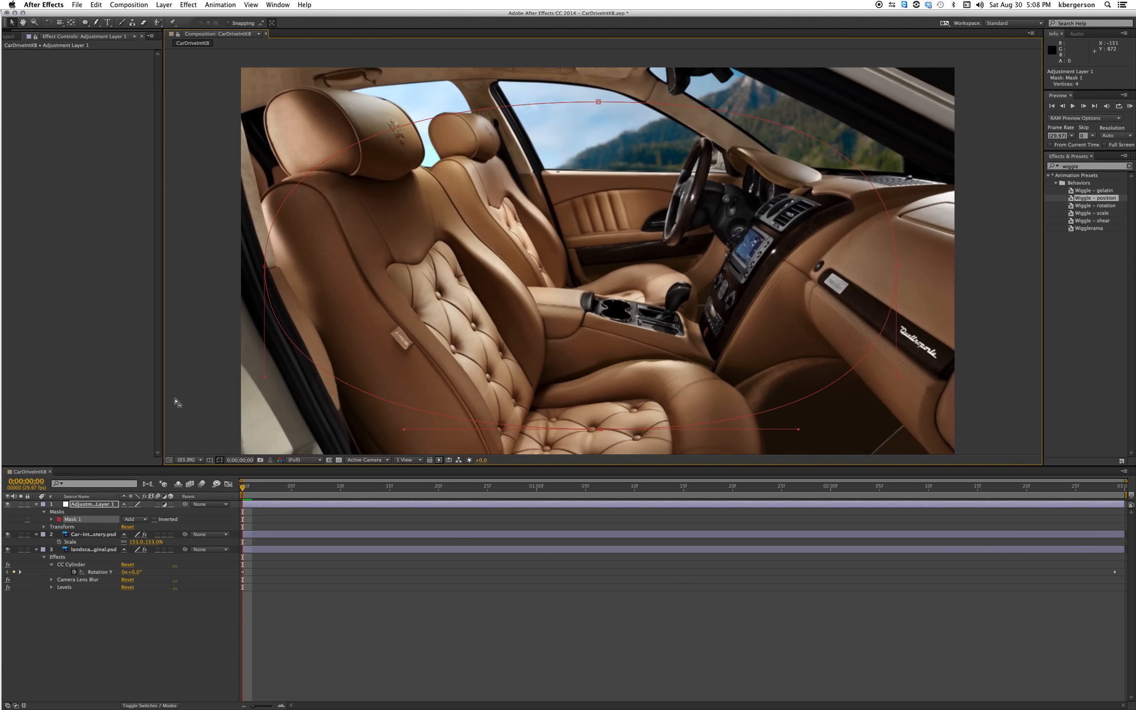
# - Rename the adjustment layer as vignette
pyautogui.click(95, 507)
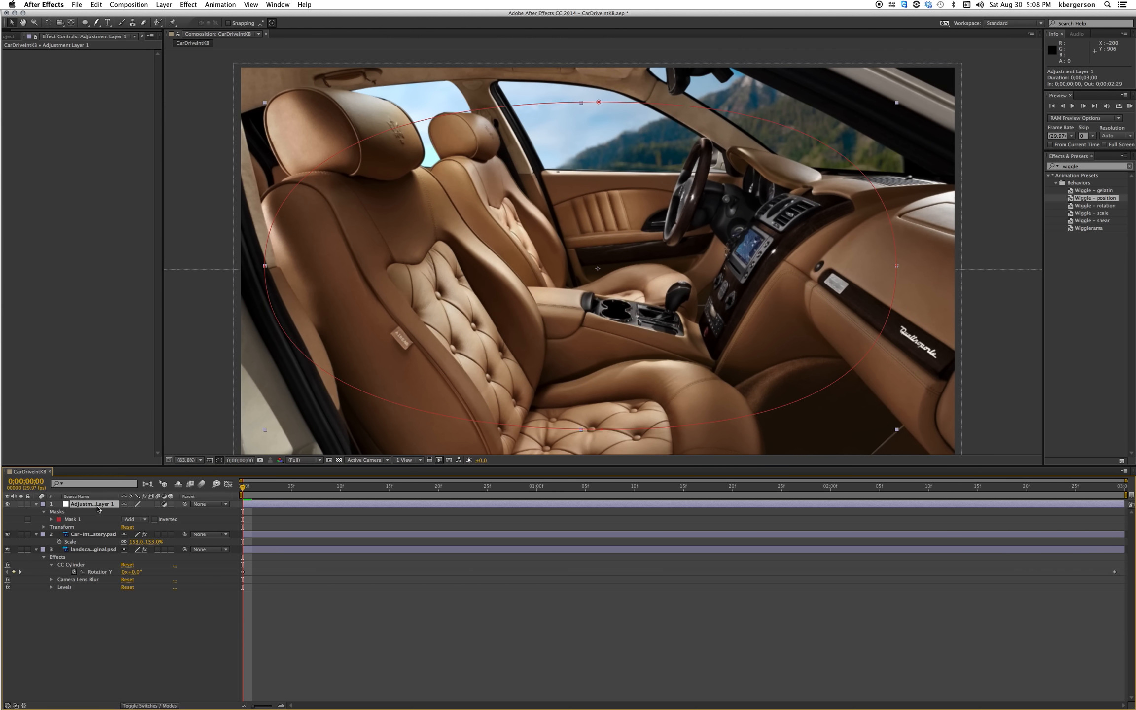
pyautogui.press('Return')
pyautogui.write('V')
pyautogui.press('Return')
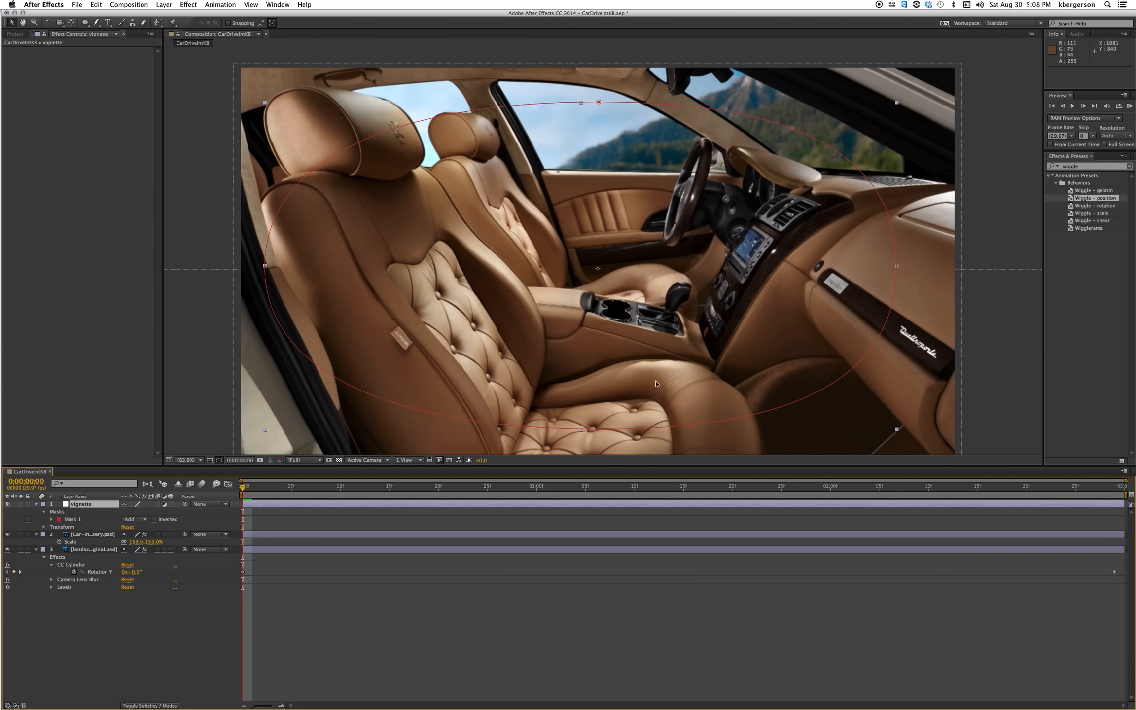
# - Clear the effects search, apply Levels to the vignette layer and darken its midtones to a gamma of 0.53
pyautogui.click(1129, 166)
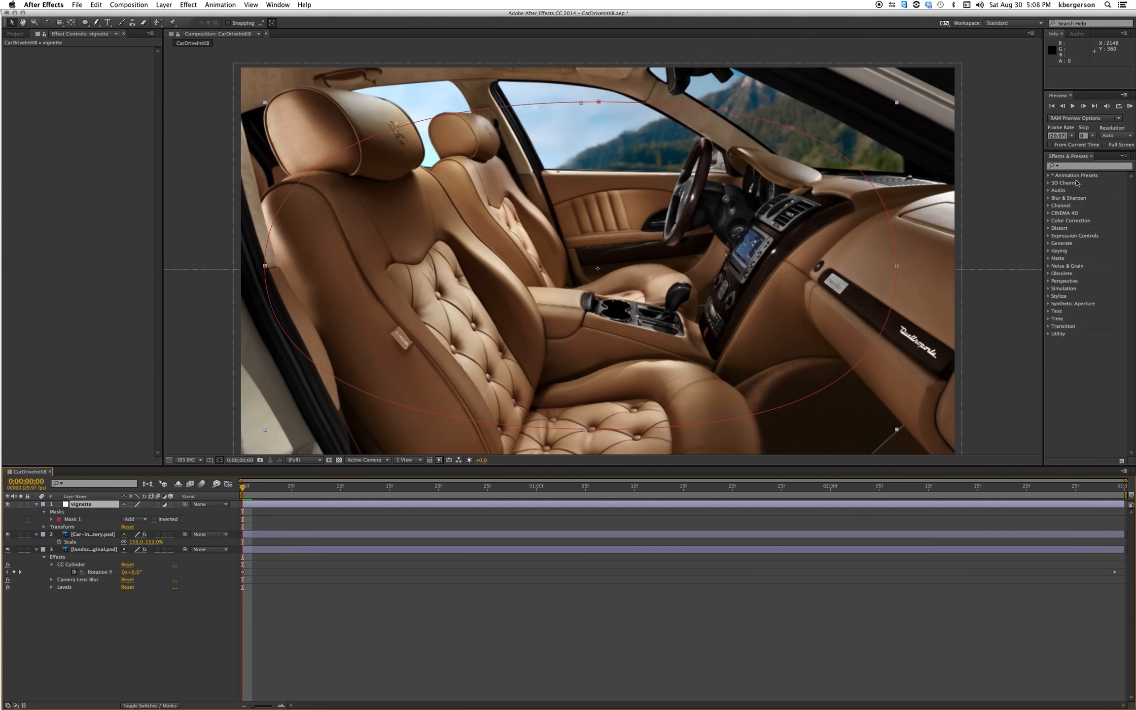
pyautogui.click(1049, 222)
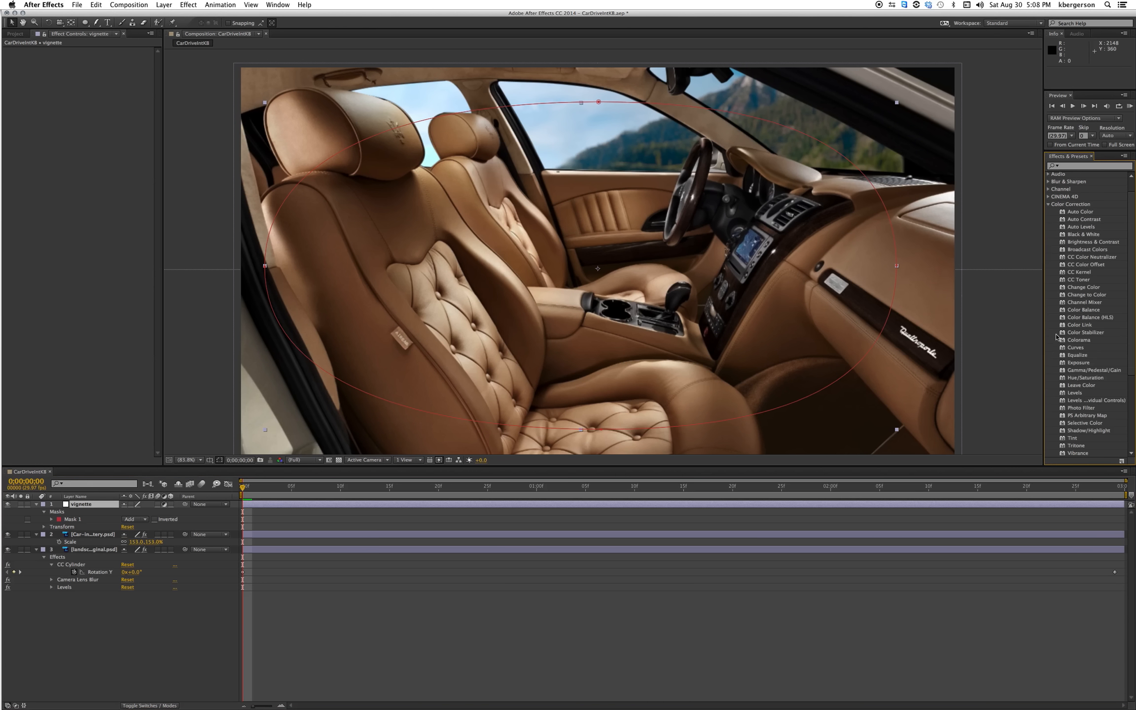
pyautogui.moveTo(1062, 394); pyautogui.dragTo(316, 312)
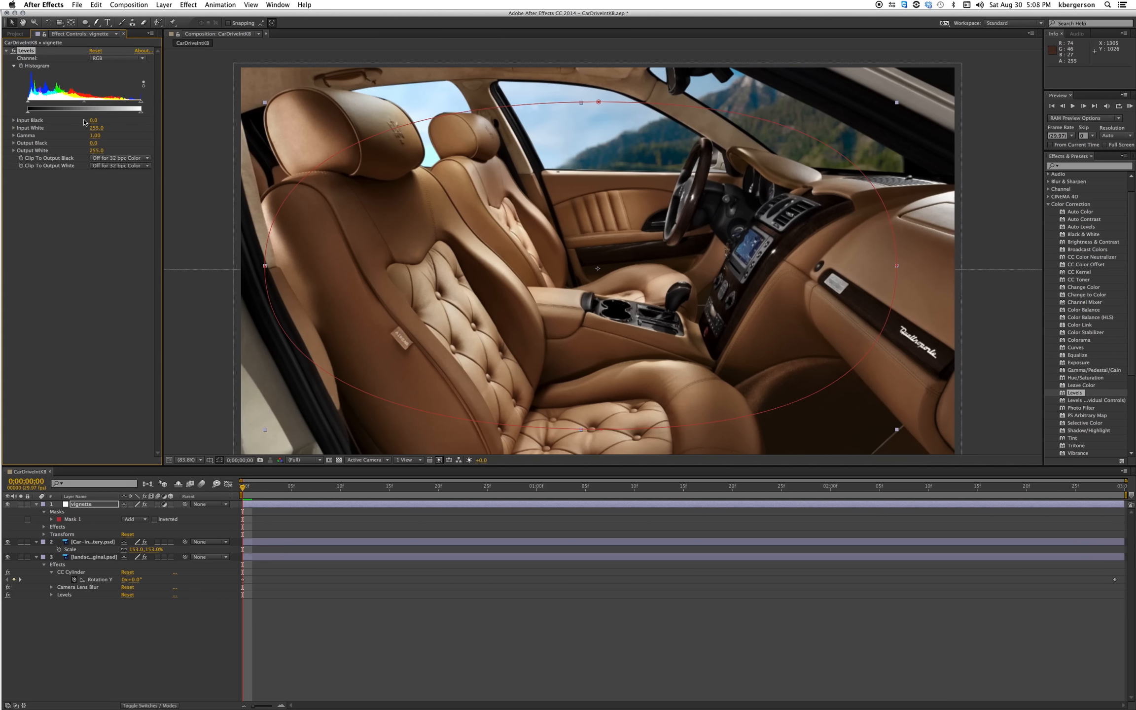
pyautogui.moveTo(82, 104); pyautogui.dragTo(108, 106)
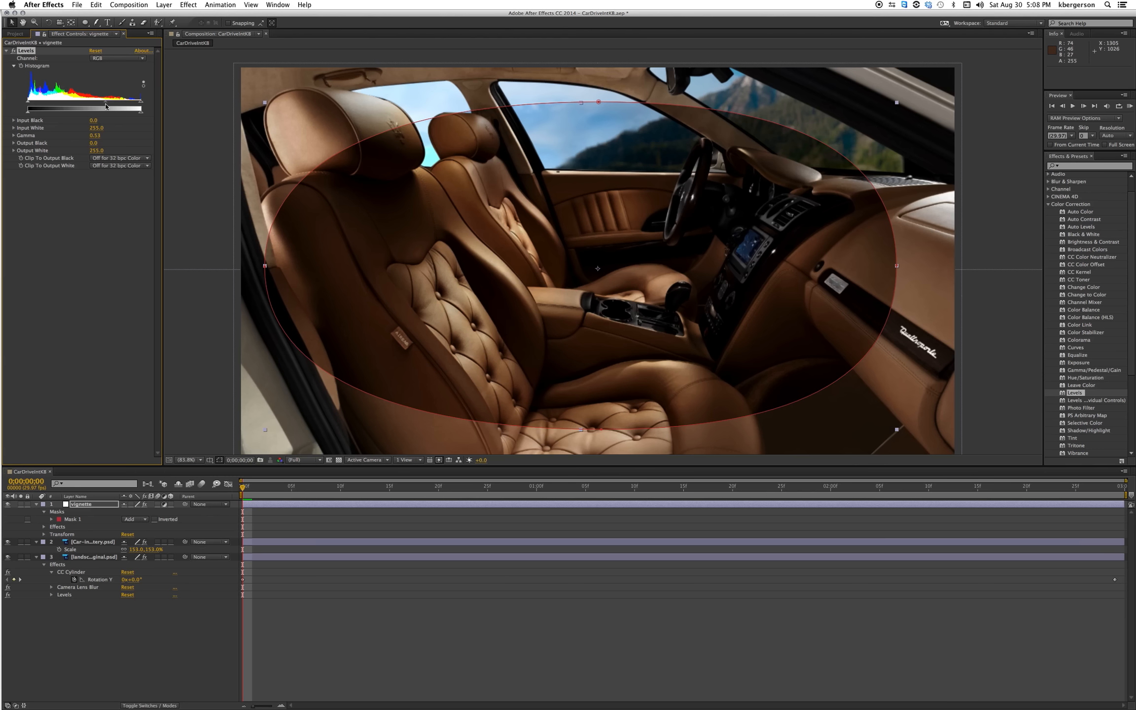
# - Set the vignette mask's mode to Subtract, hide its outline and feather it by 104 pixels
pyautogui.click(144, 522)
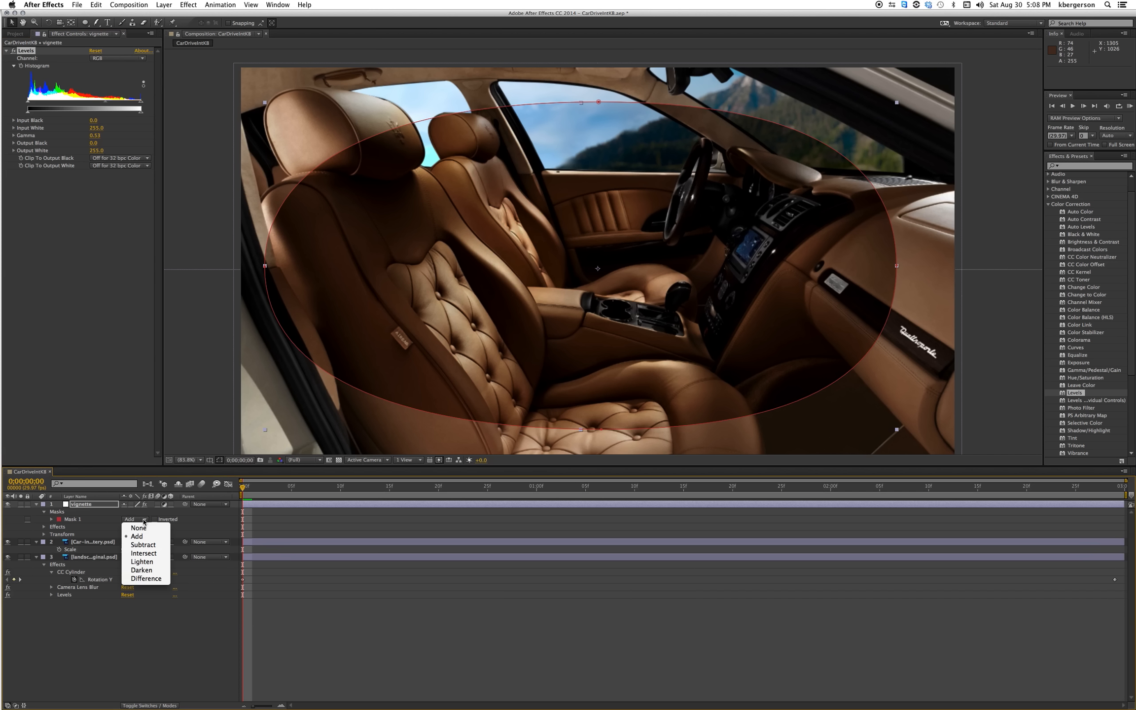
pyautogui.click(141, 546)
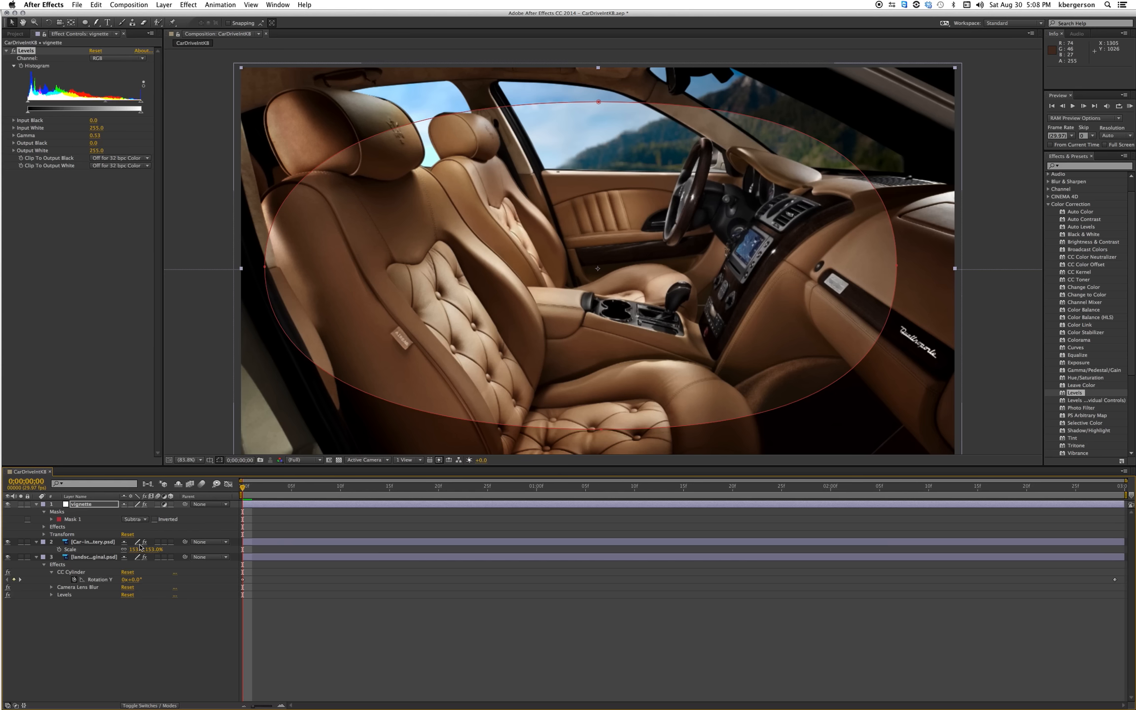
pyautogui.click(220, 460)
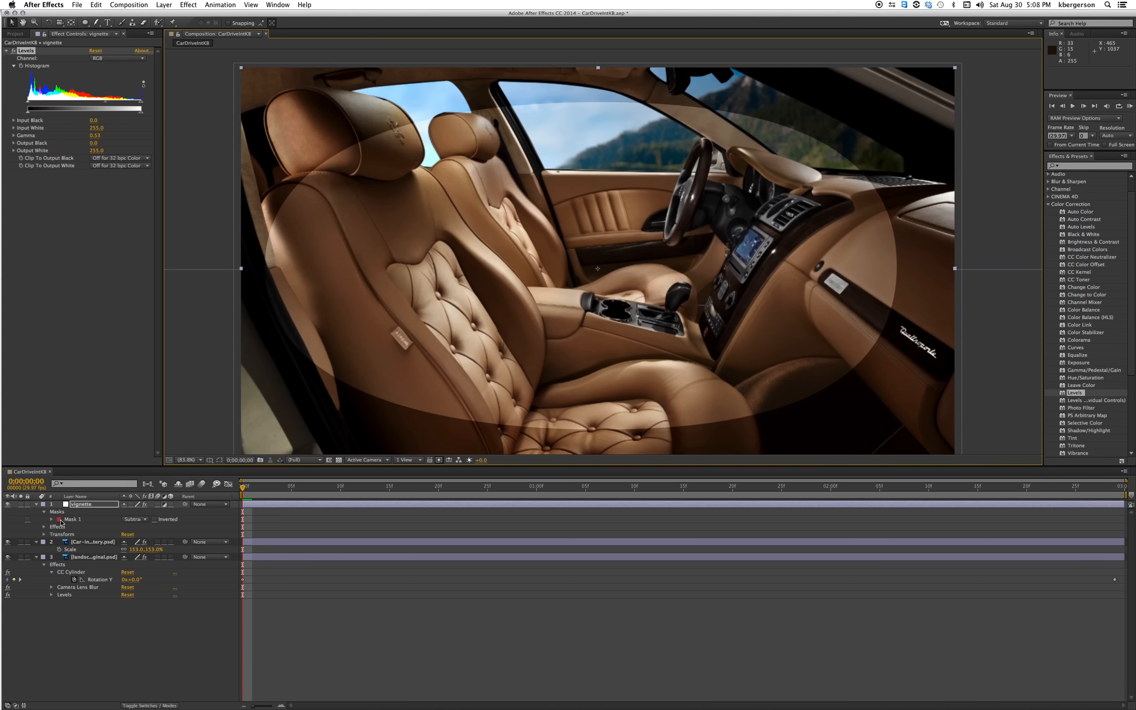
pyautogui.click(51, 519)
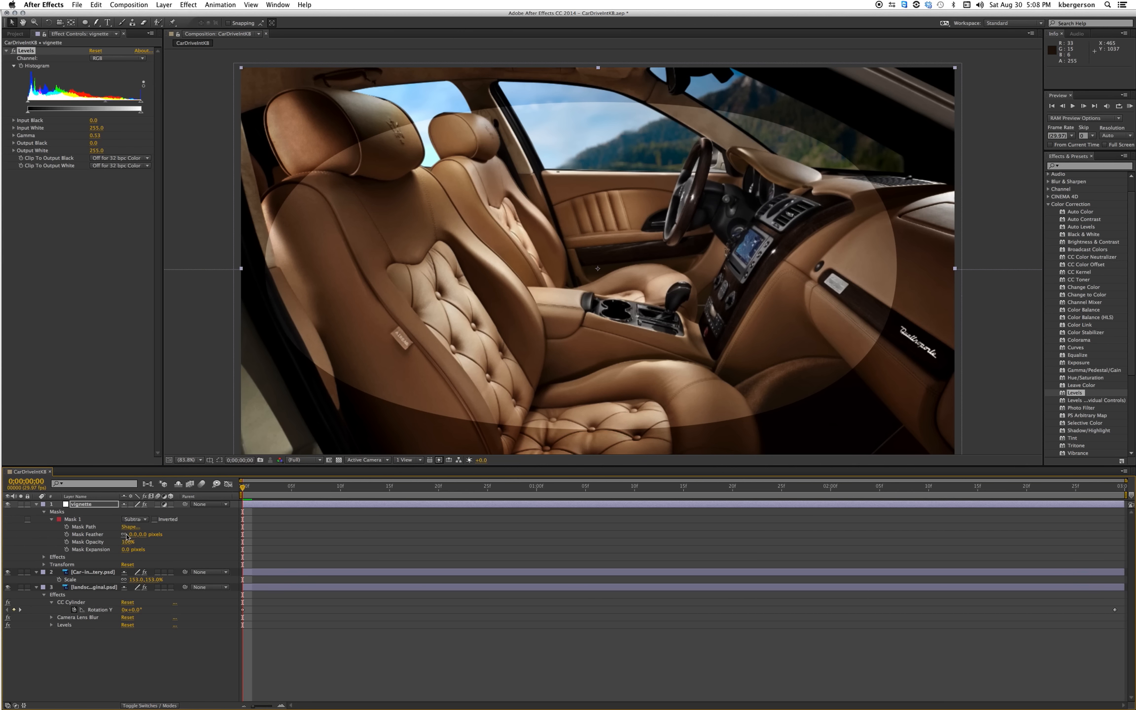
pyautogui.moveTo(131, 534); pyautogui.dragTo(181, 538)
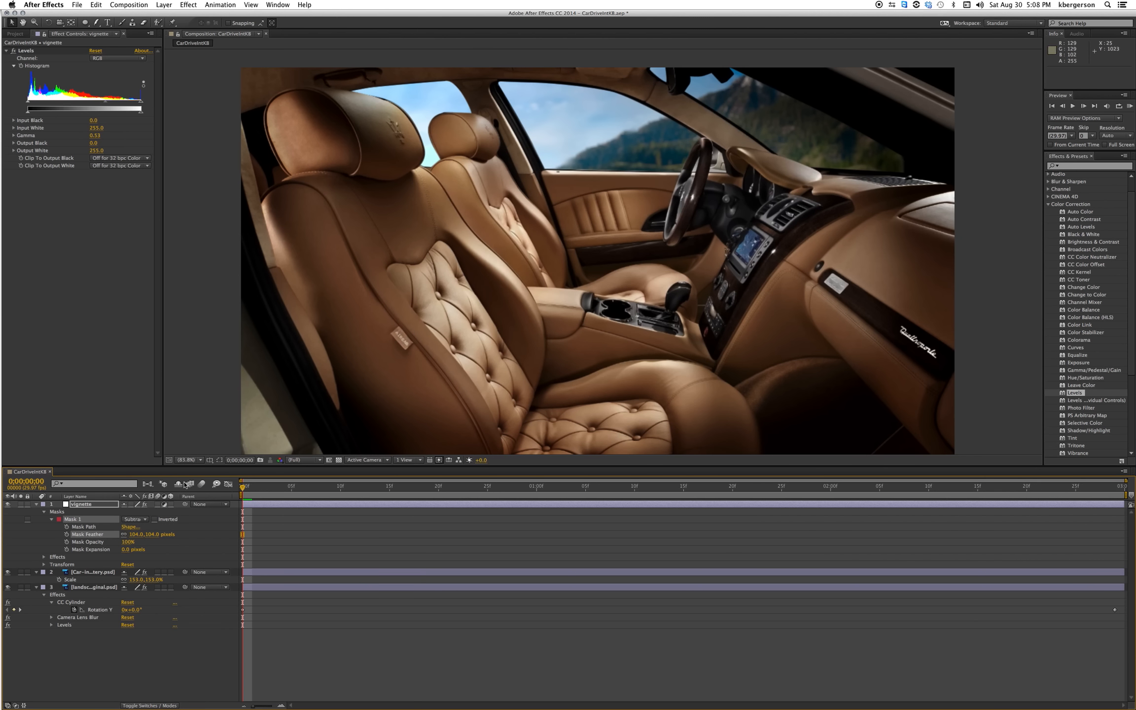
# - Show the vignette mask's outline, reshape it by raising its lower, dashboard-side and upper points, and hide the outline
pyautogui.click(210, 460)
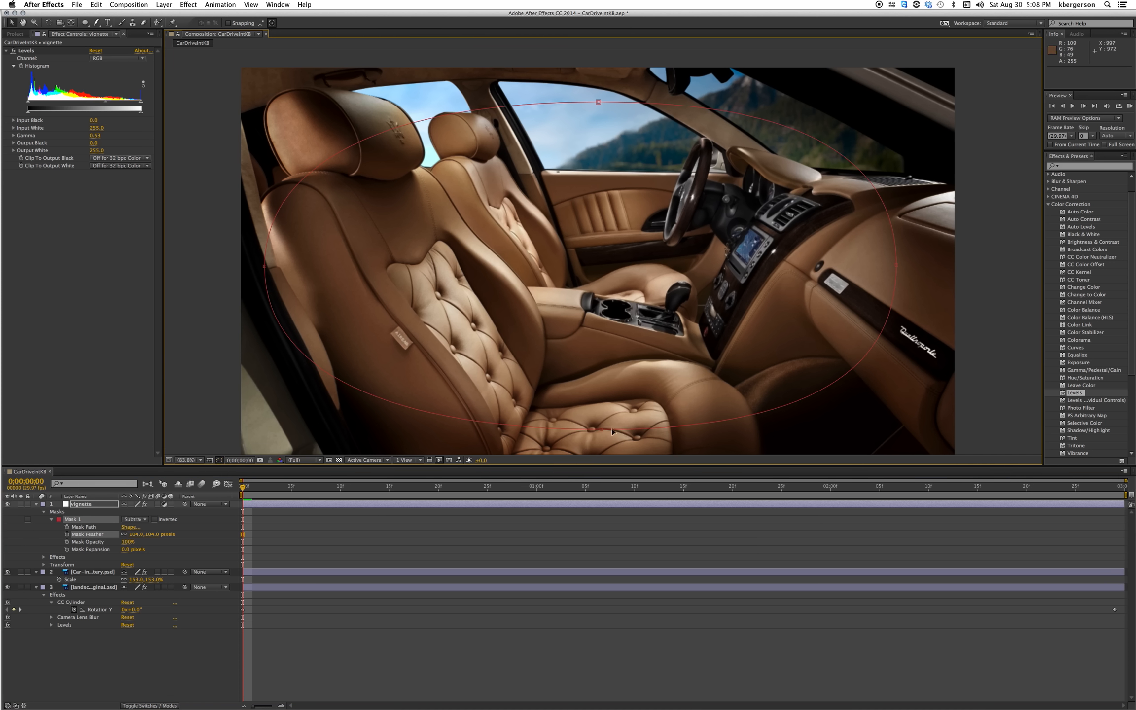
pyautogui.moveTo(600, 427); pyautogui.dragTo(617, 348)
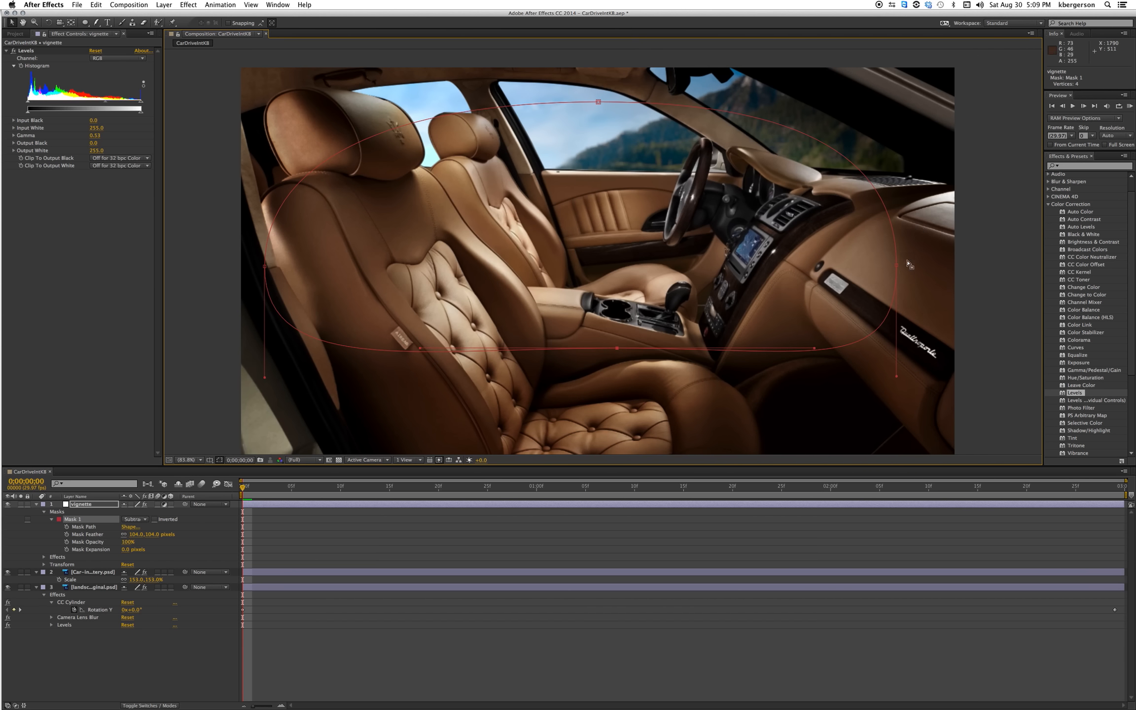
pyautogui.moveTo(898, 266); pyautogui.dragTo(892, 221)
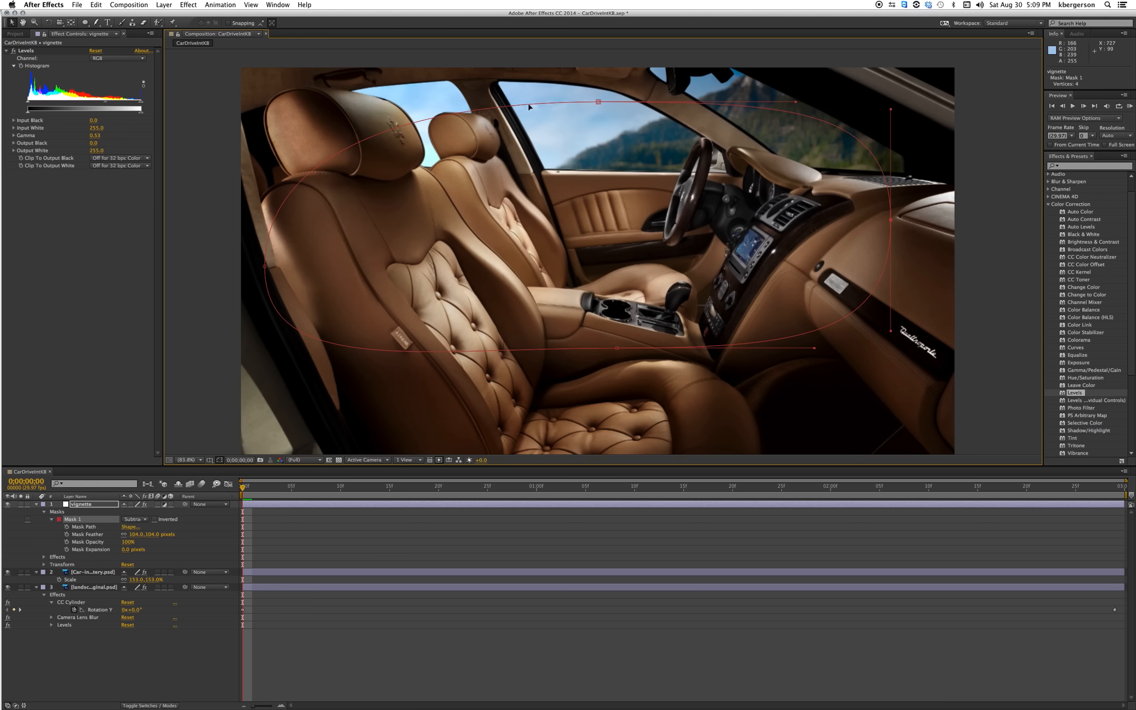
pyautogui.moveTo(600, 103); pyautogui.dragTo(499, 84)
pyautogui.click(220, 460)
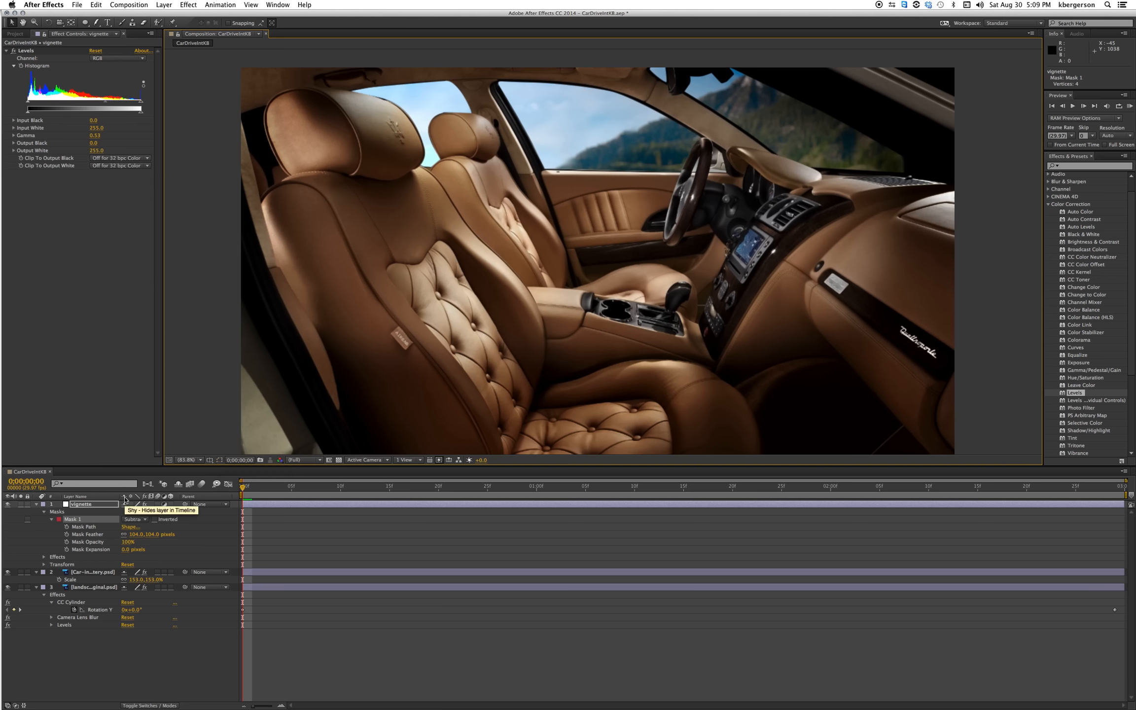
# - Toggle the vignette layer's visibility off and on to compare the image with and without the darkened edges
pyautogui.click(8, 505)
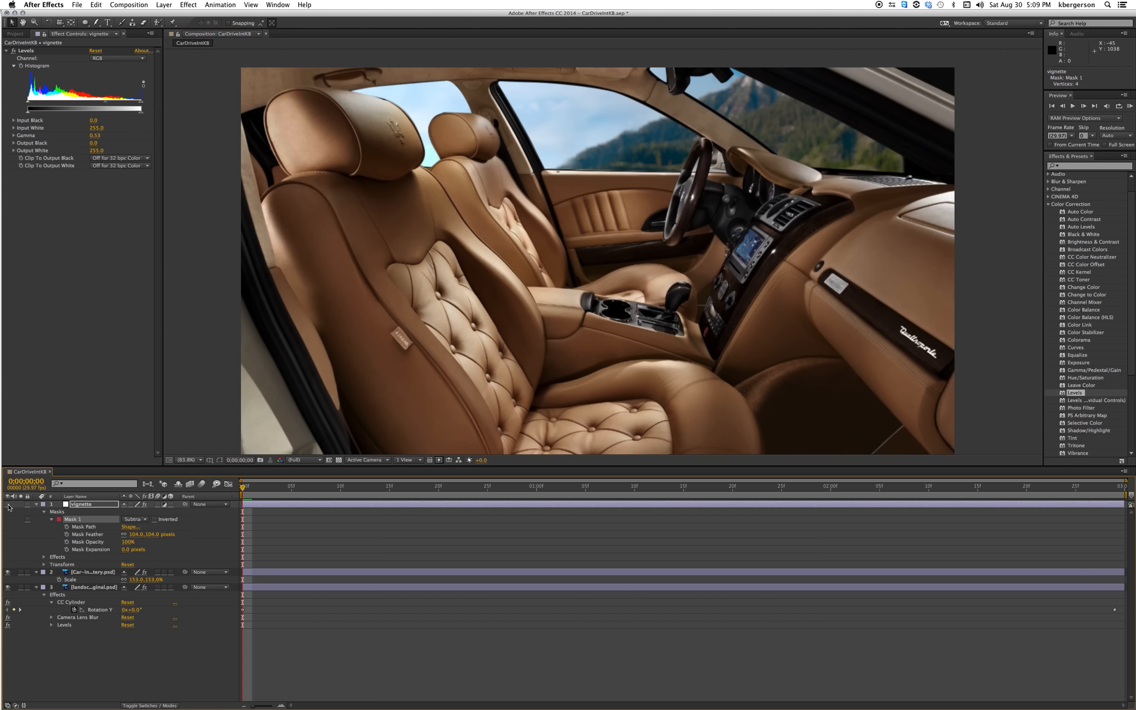
pyautogui.click(8, 504)
pyautogui.click(8, 504)
pyautogui.click(7, 505)
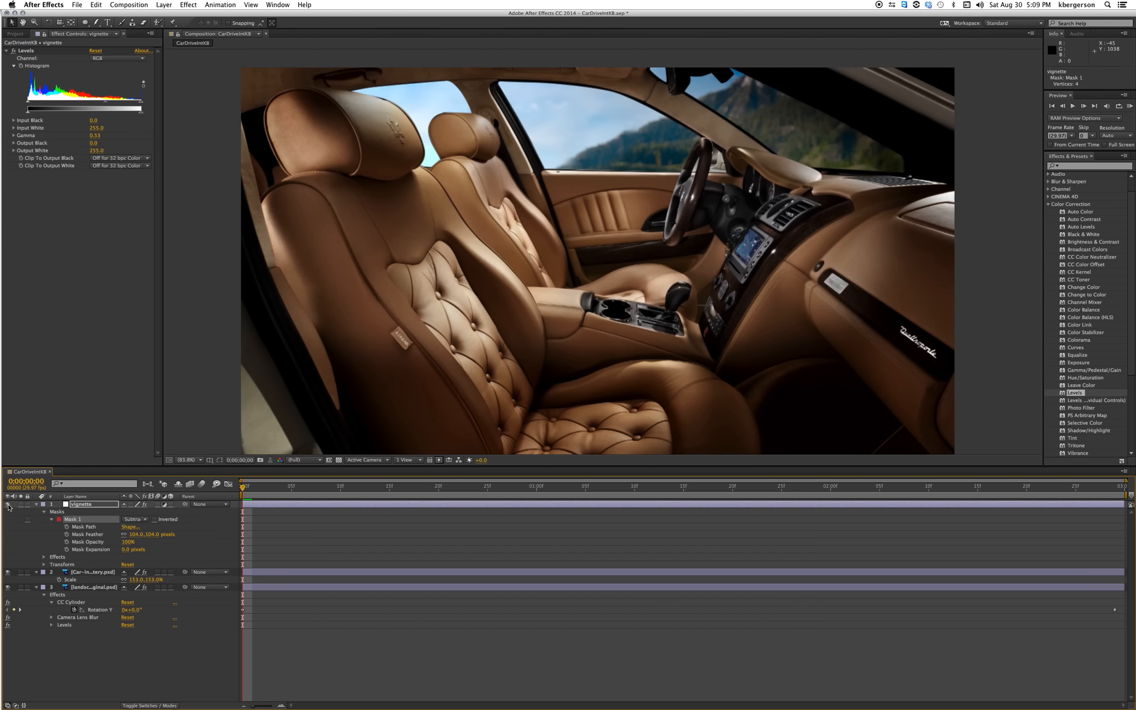
pyautogui.click(8, 505)
pyautogui.click(8, 504)
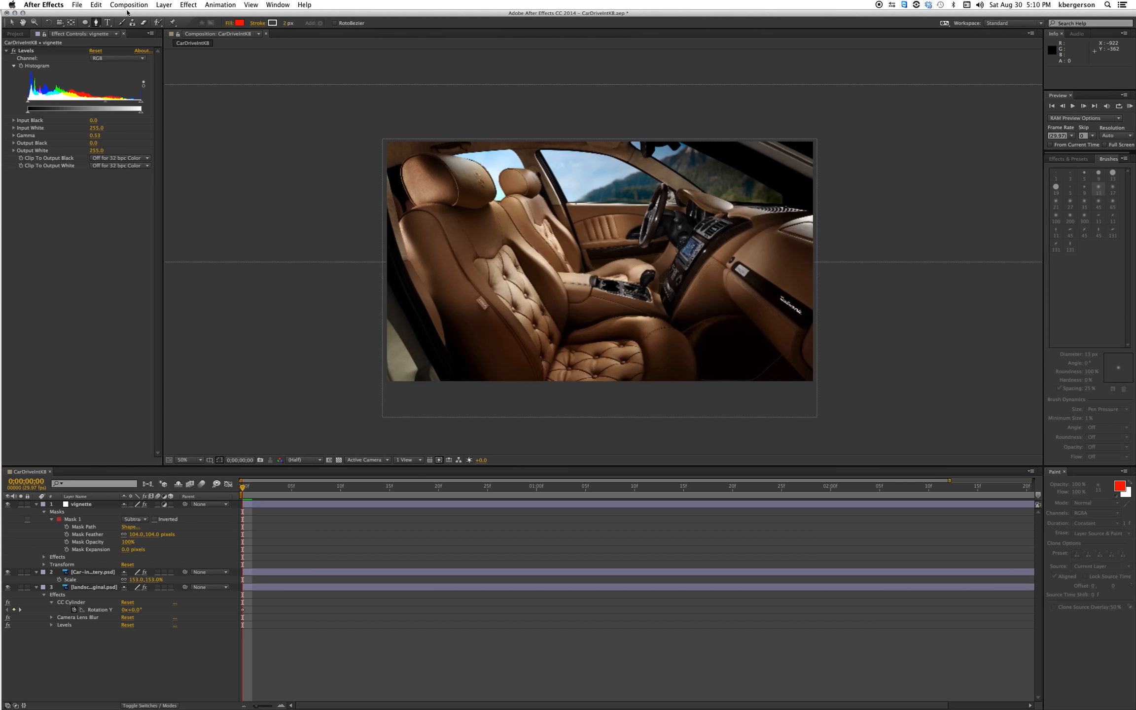
# - Add another adjustment layer above the vignette layer
pyautogui.click(163, 5)
pyautogui.moveTo(166, 19)
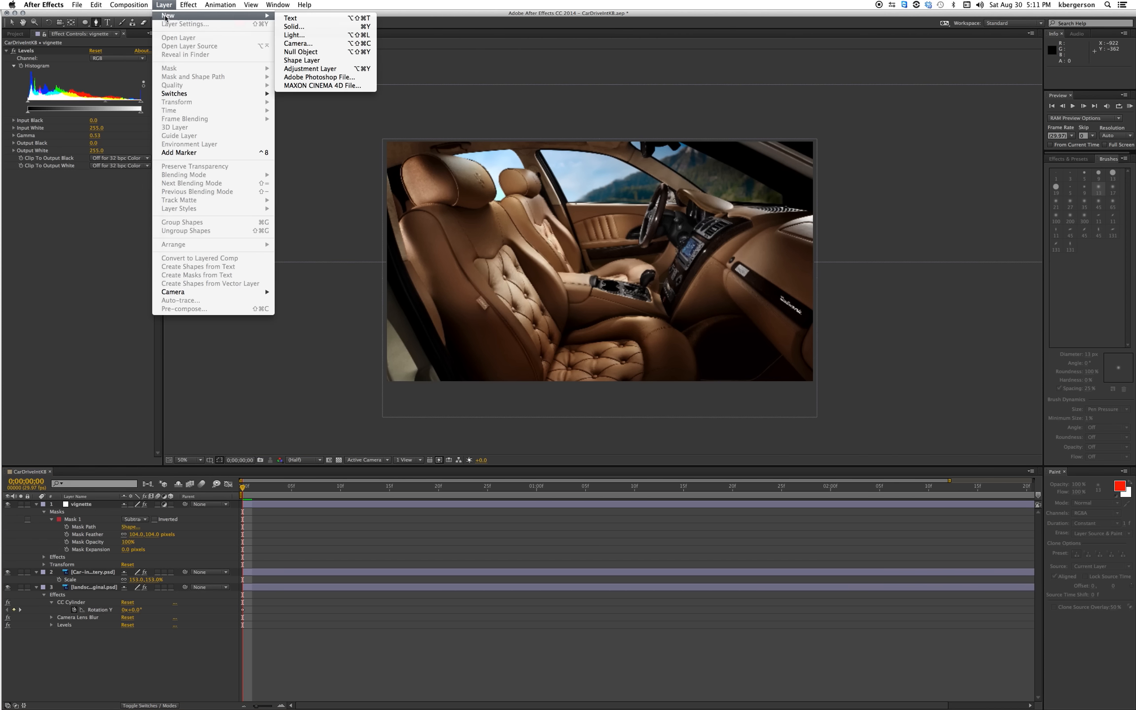
pyautogui.click(310, 69)
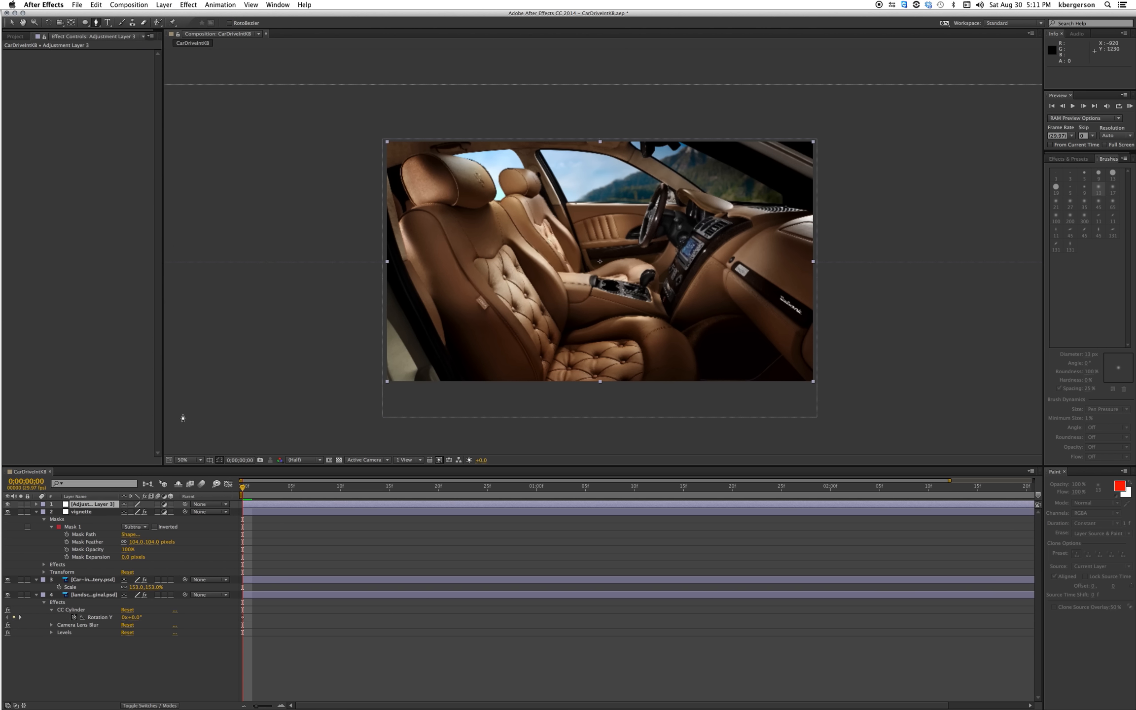
# - Rename the new adjustment layer above the vignette layer as "soft focus"
pyautogui.doubleClick(98, 504)
pyautogui.press('End')
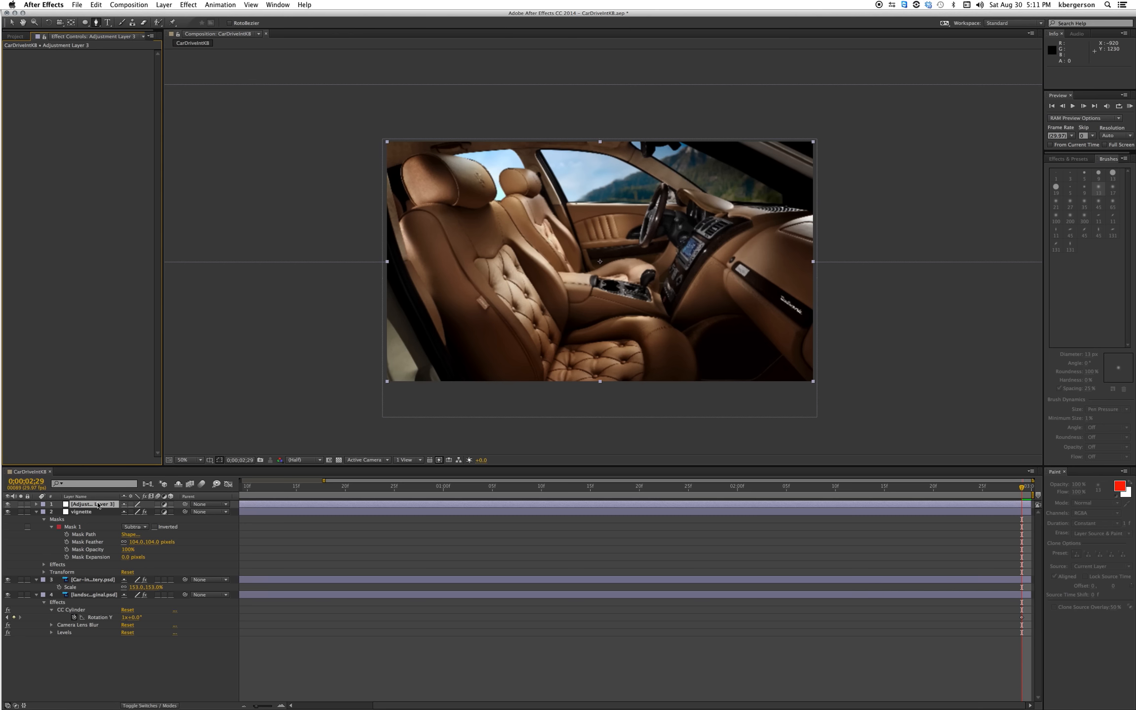
pyautogui.click(98, 504)
pyautogui.press('Return')
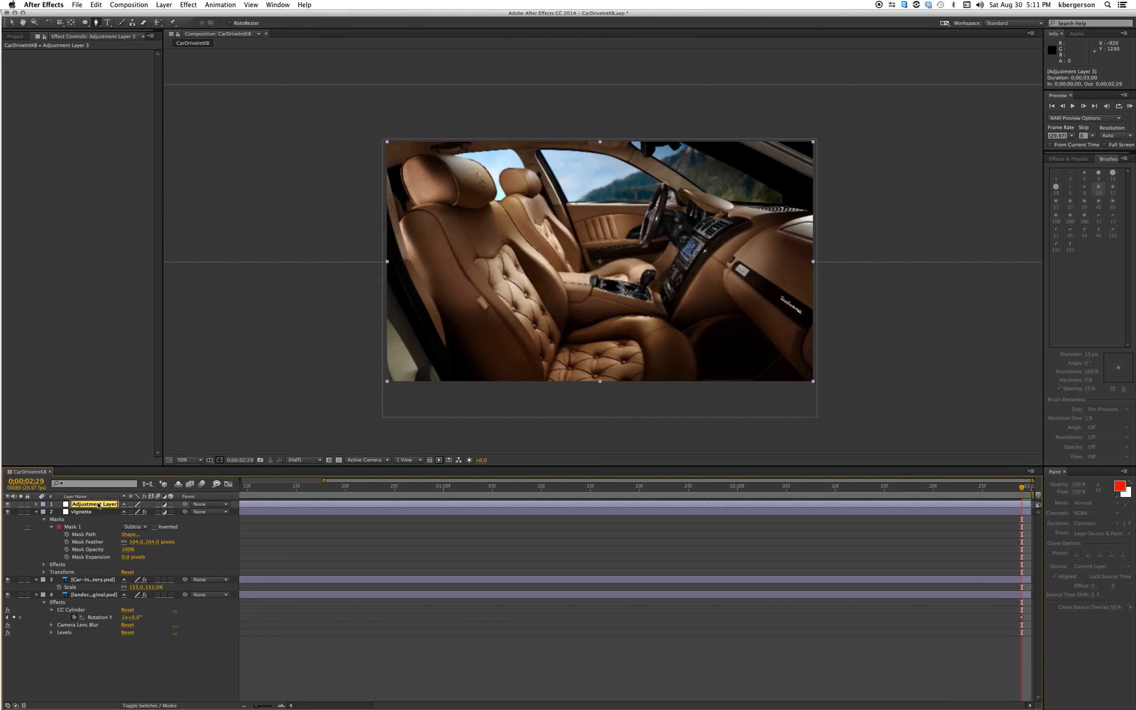
pyautogui.write('soft focus')
pyautogui.press('Return')
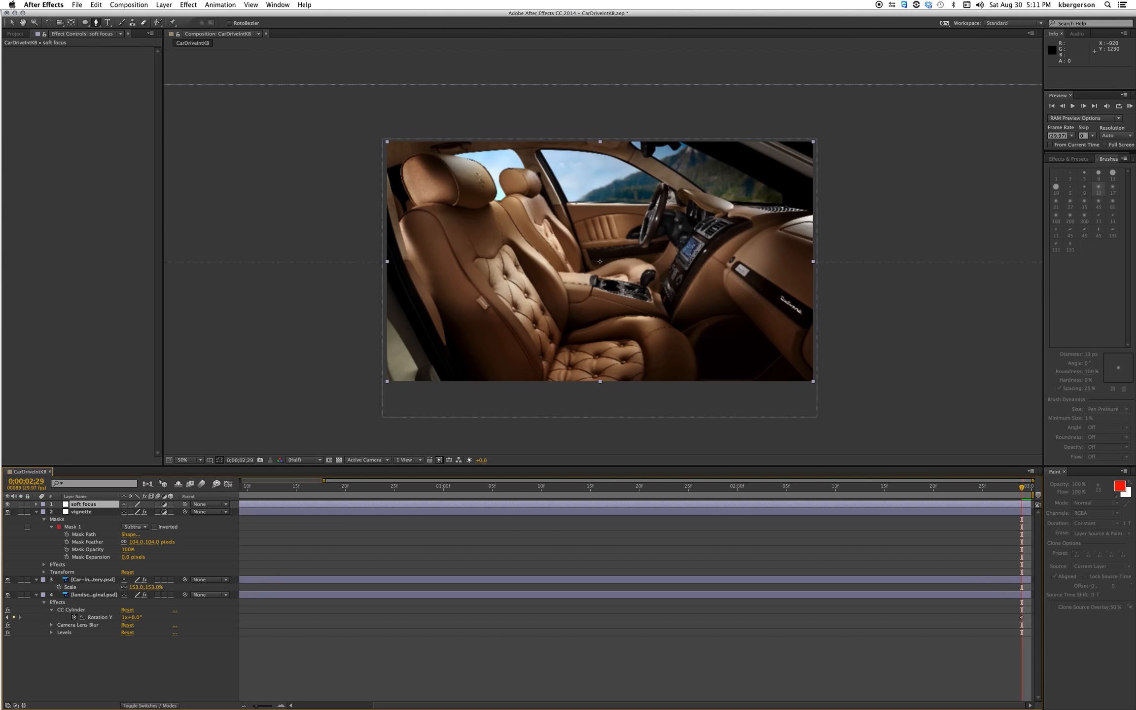
# - Switch the workspace layout to All Panels and back to Standard
pyautogui.click(95, 22)
pyautogui.click(271, 4)
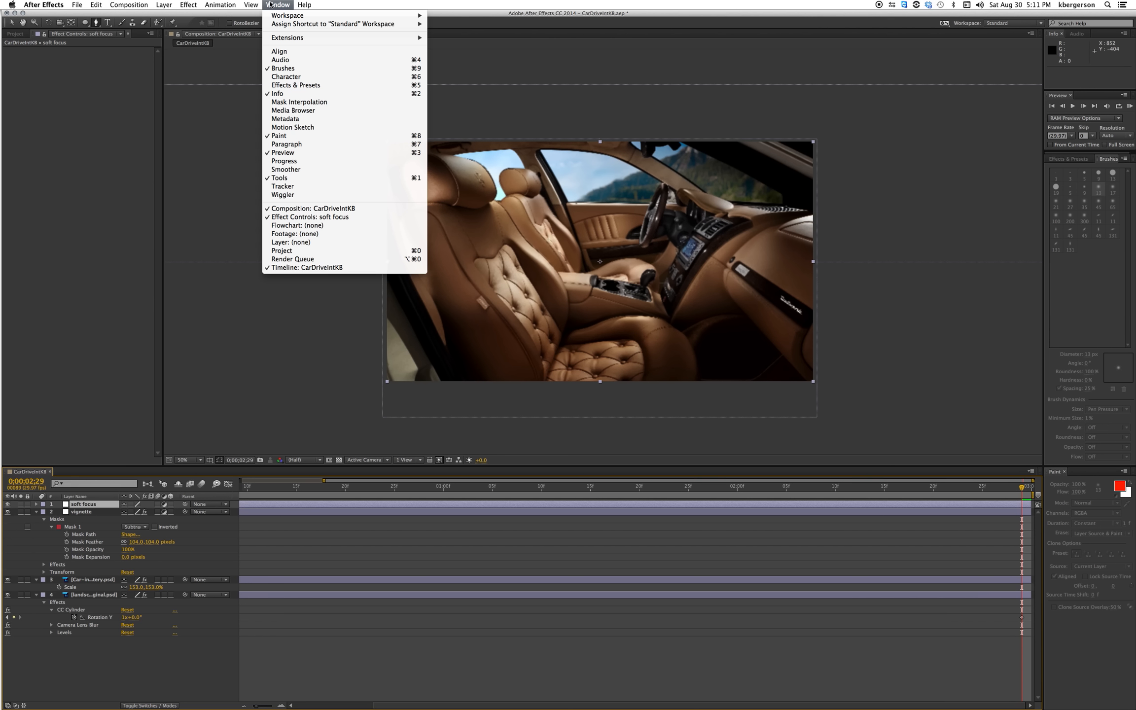
pyautogui.moveTo(289, 15)
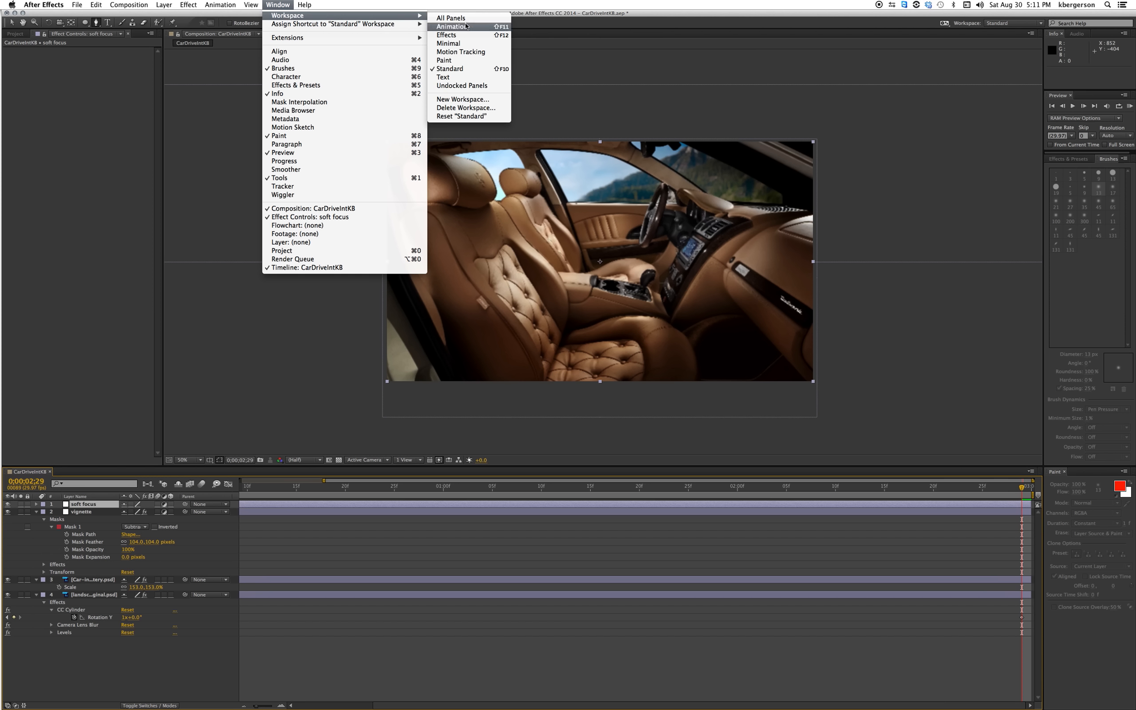
pyautogui.click(497, 68)
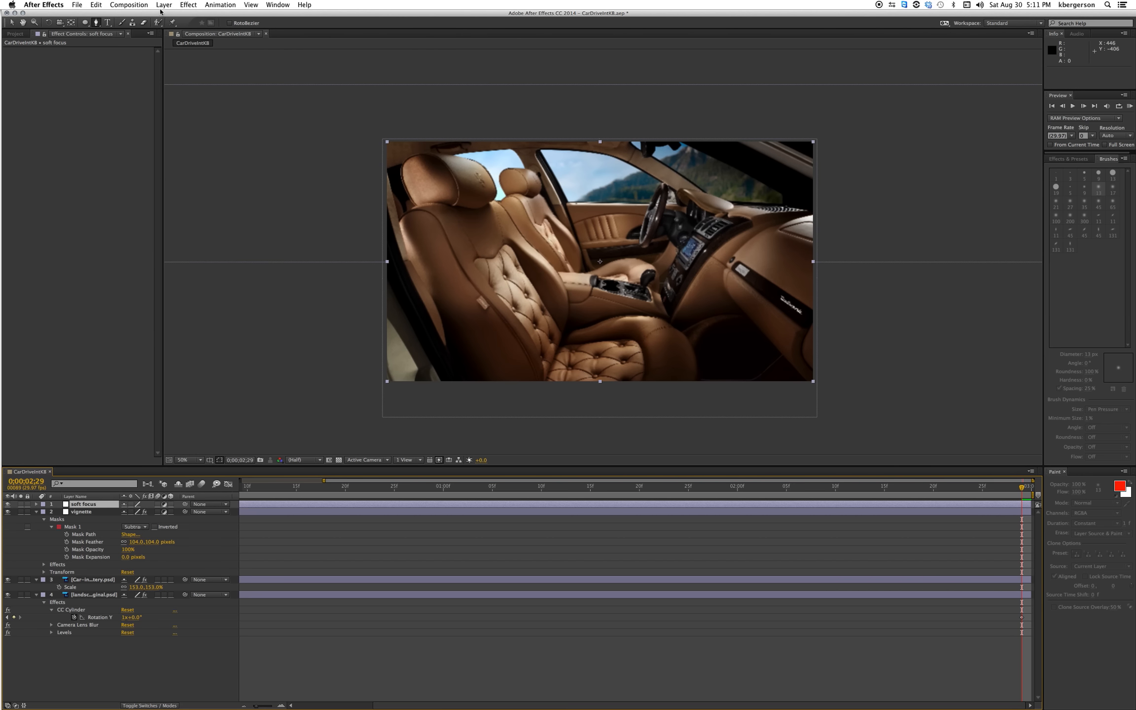
pyautogui.click(270, 4)
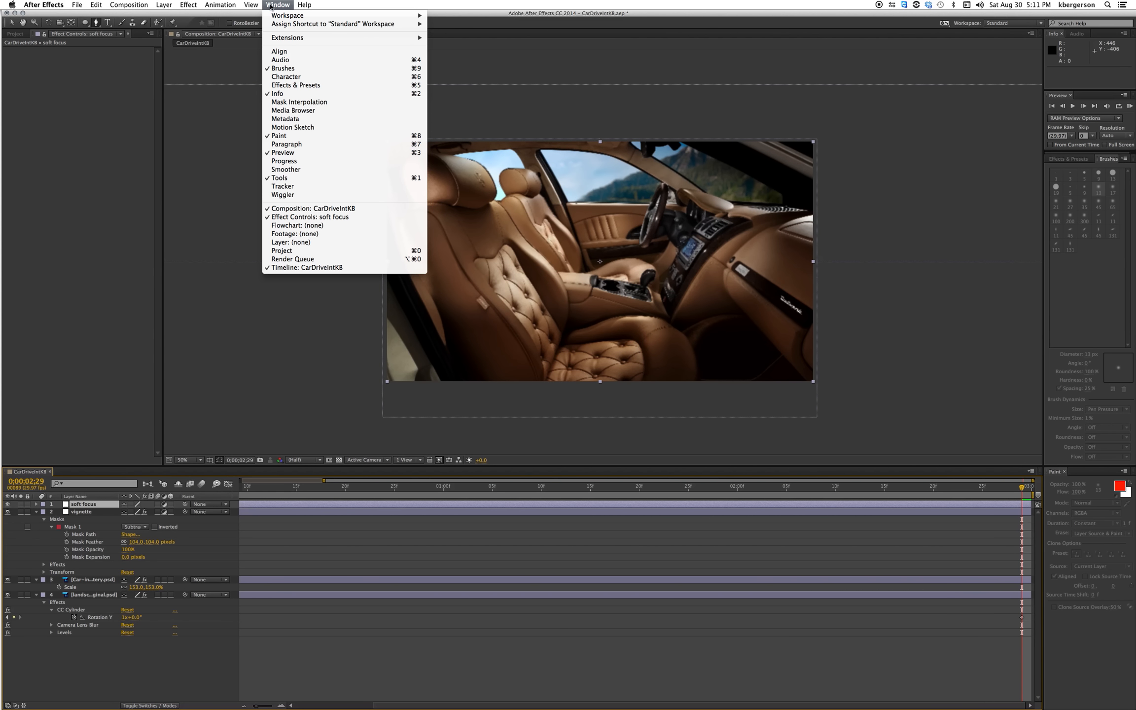
pyautogui.moveTo(402, 16)
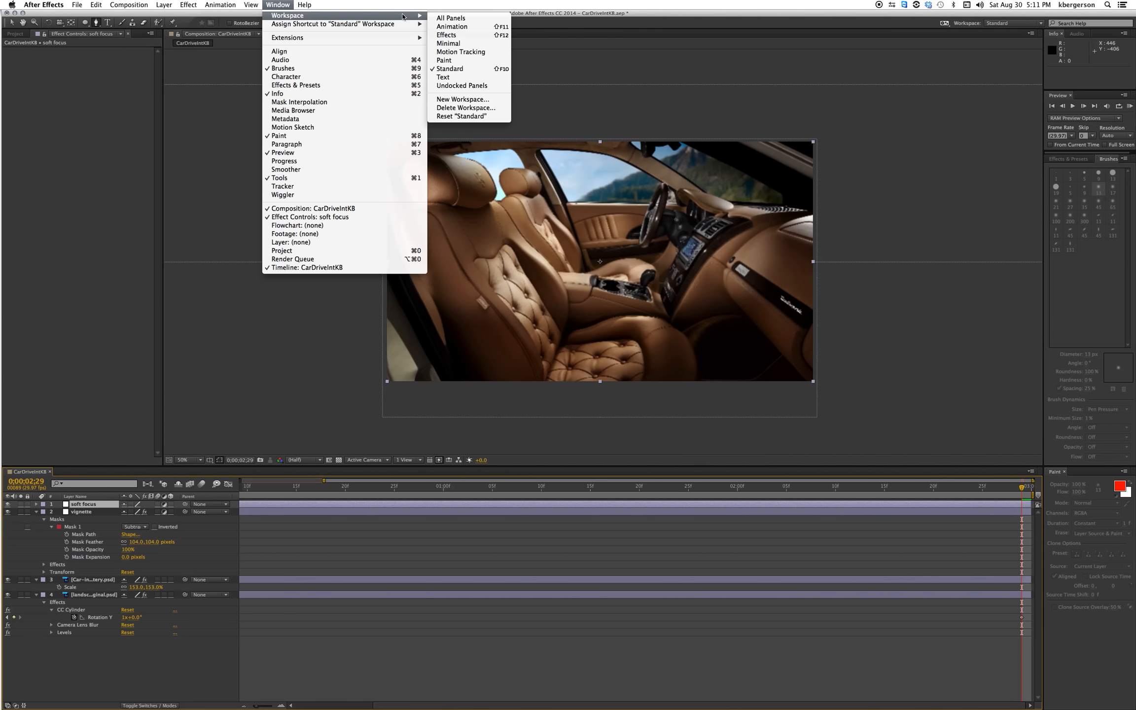
pyautogui.click(451, 18)
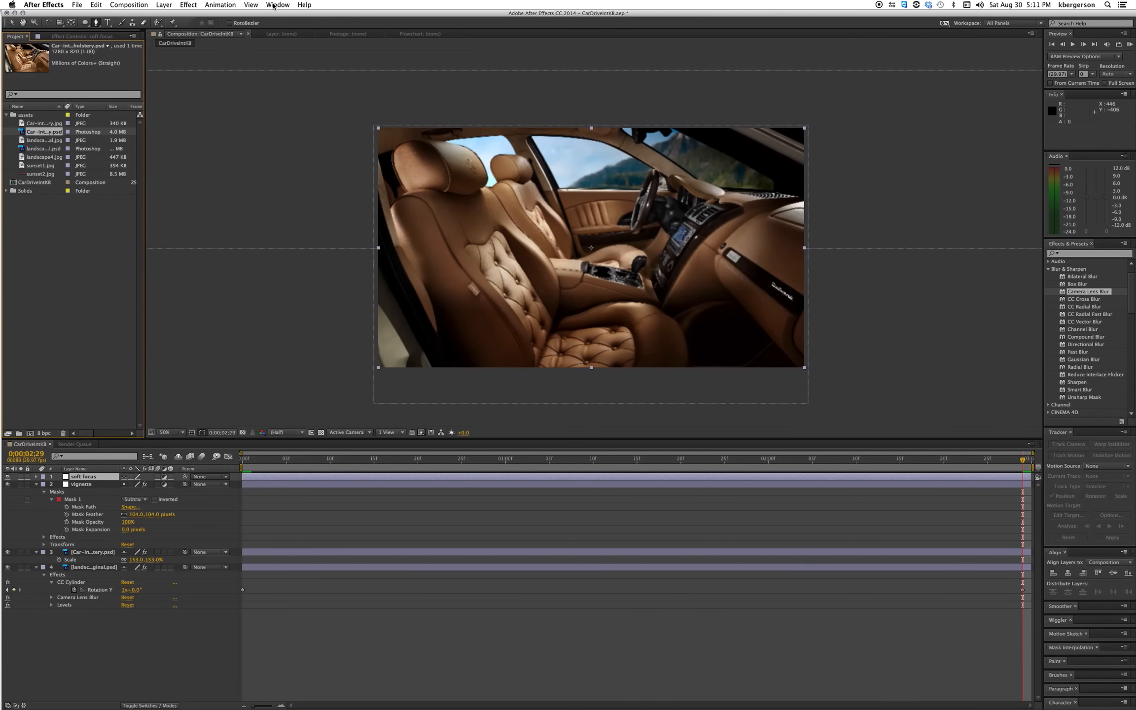
pyautogui.click(273, 5)
pyautogui.moveTo(275, 15)
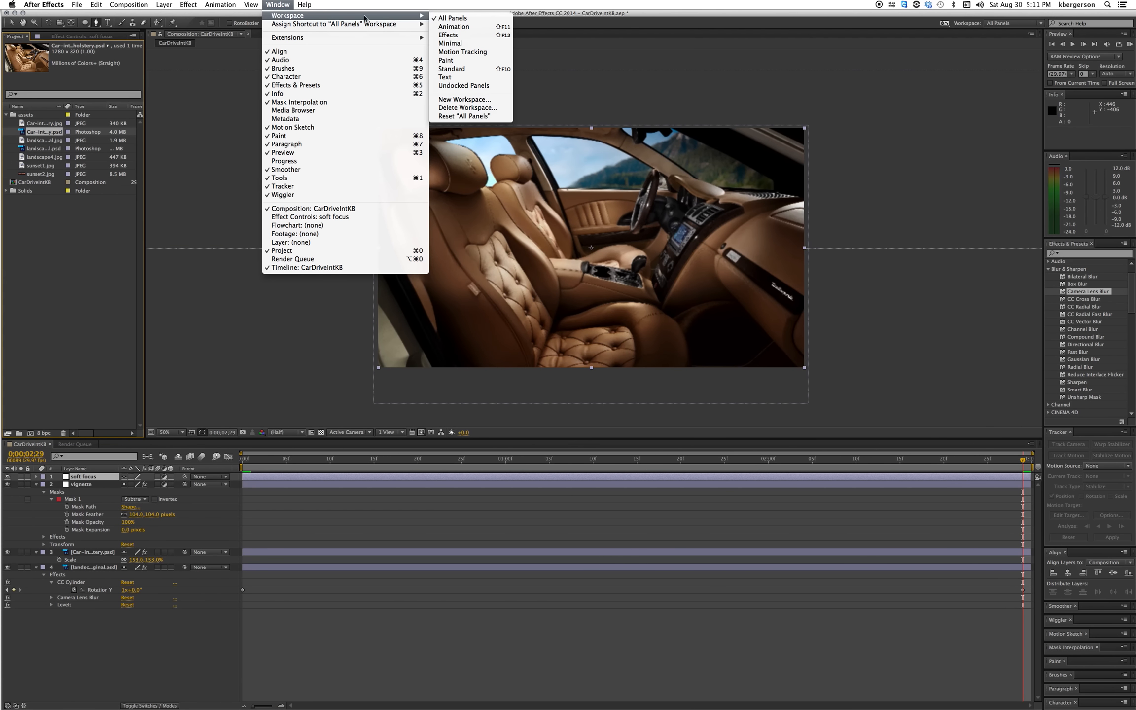
pyautogui.click(466, 68)
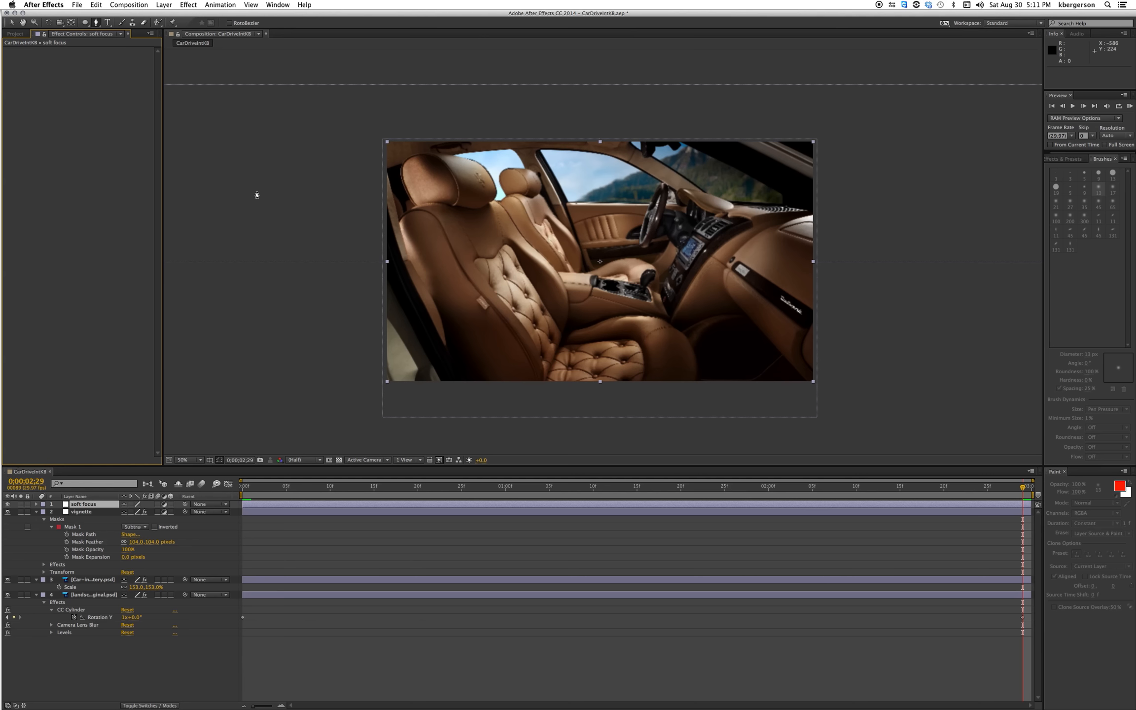
# - Display the Effects & Presets list in the workspace
pyautogui.click(274, 5)
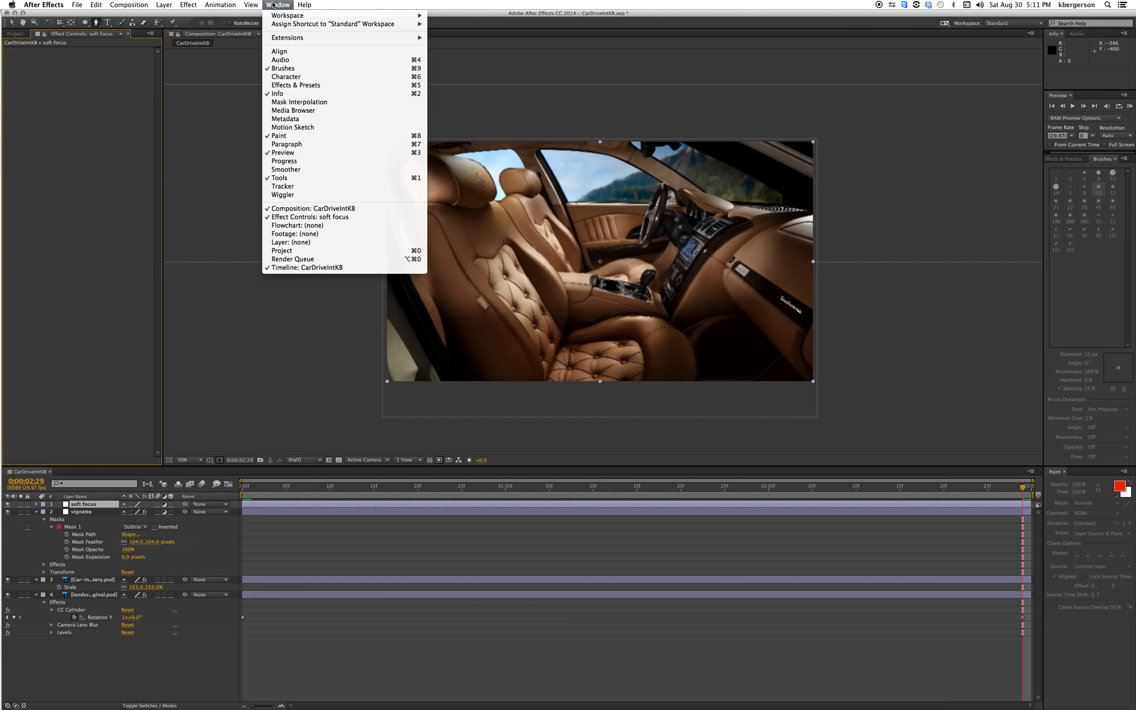
pyautogui.click(295, 85)
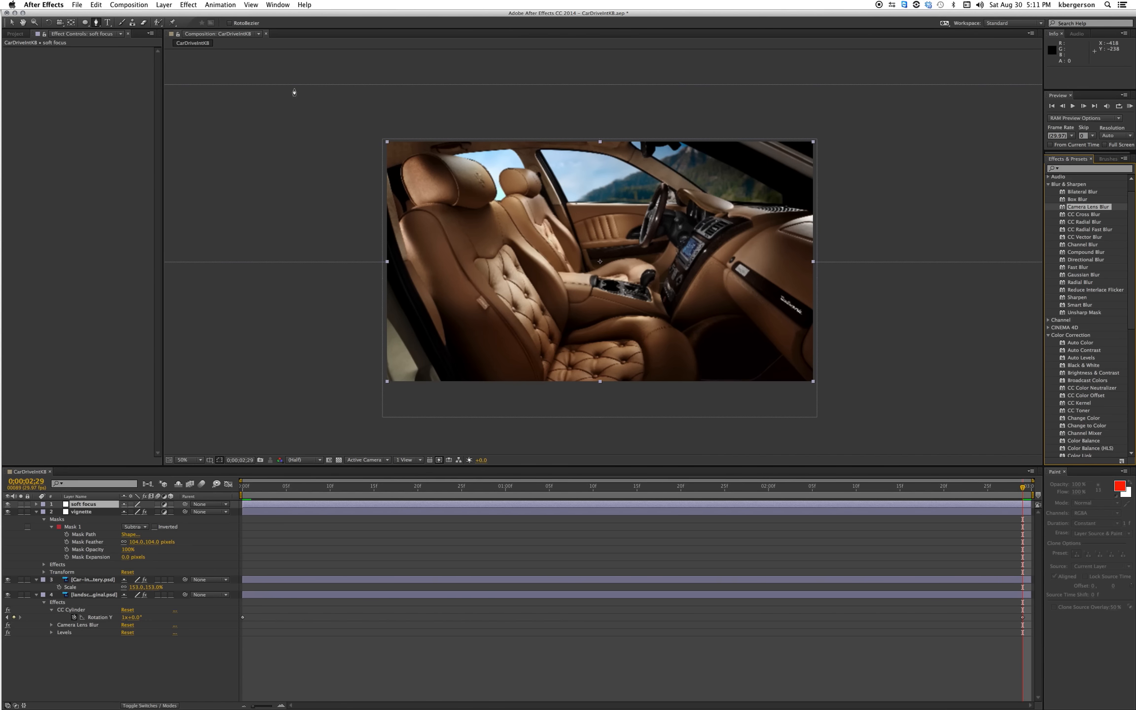
pyautogui.press('super+h')
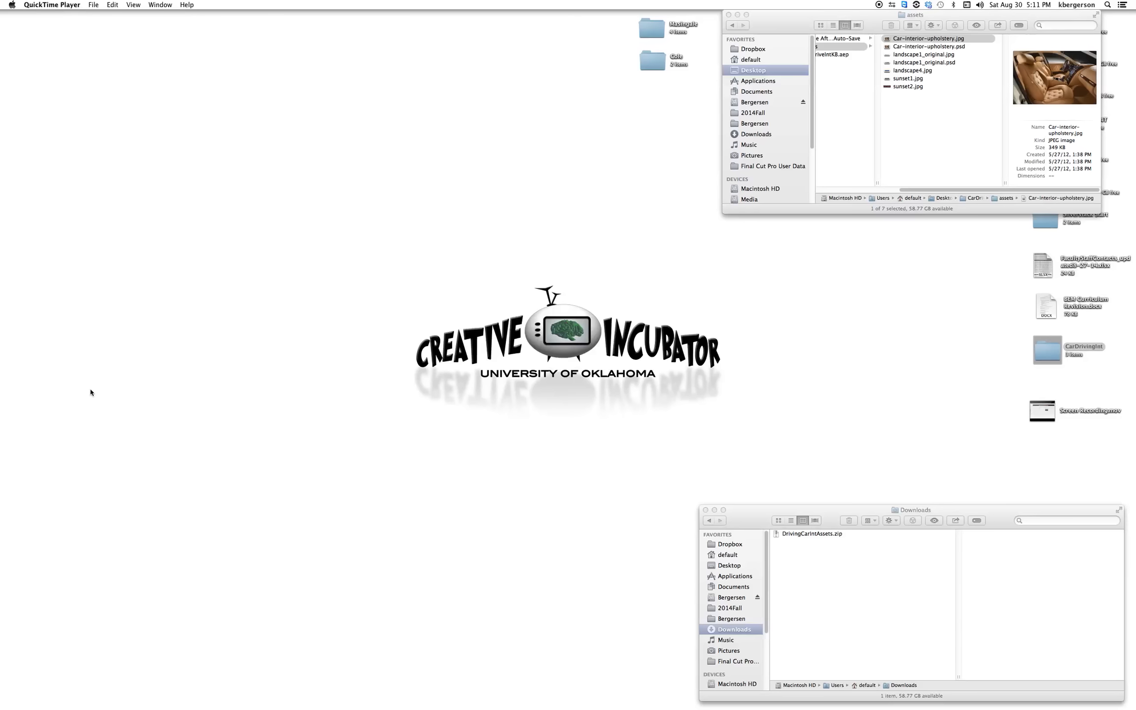
pyautogui.moveTo(10, 315)
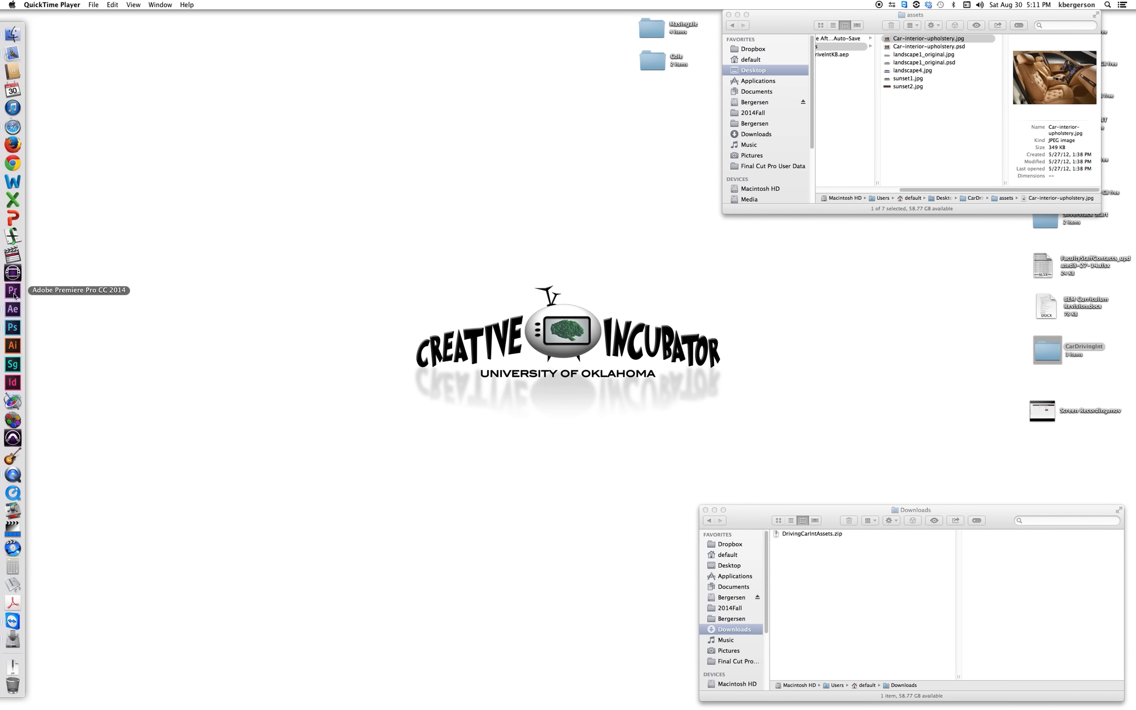
pyautogui.click(14, 311)
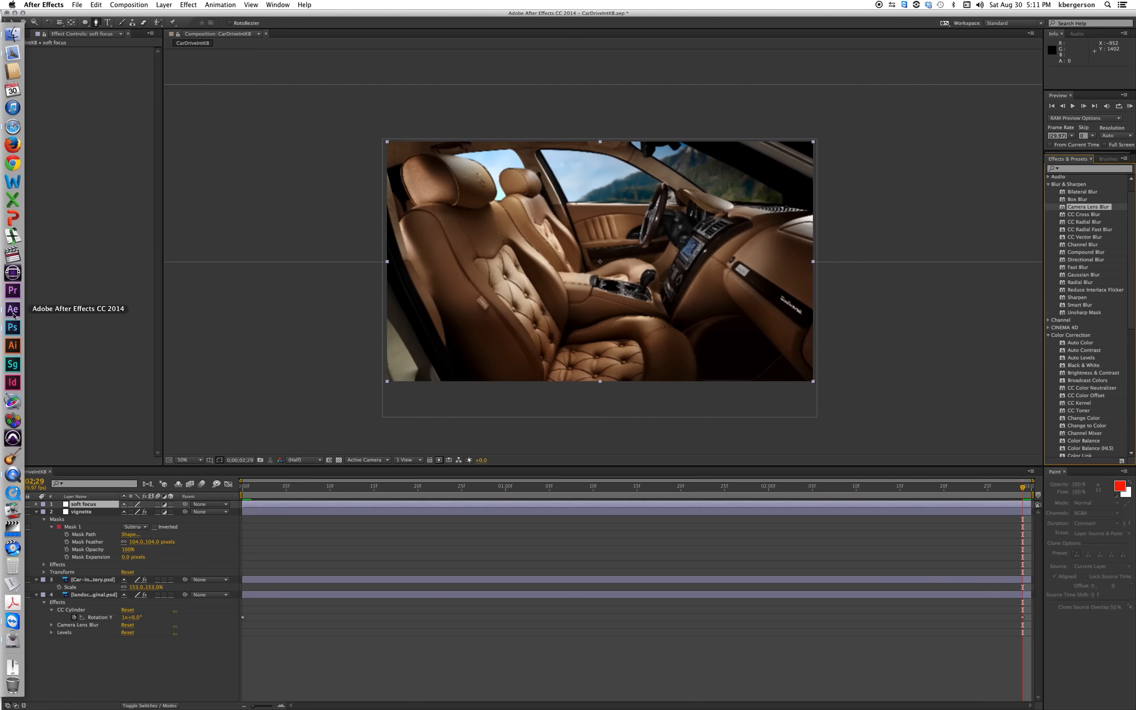
# - Delete the soft focus layer and add a fresh adjustment layer above the vignette layer
pyautogui.click(102, 504)
pyautogui.press('Delete')
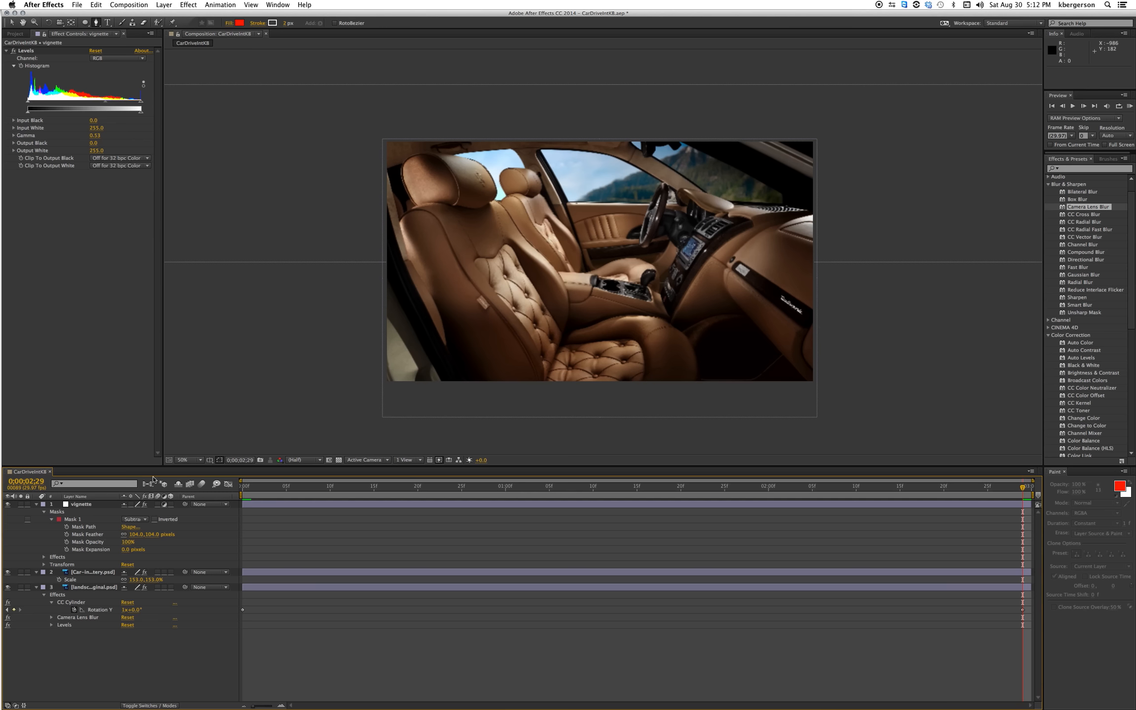
pyautogui.click(163, 5)
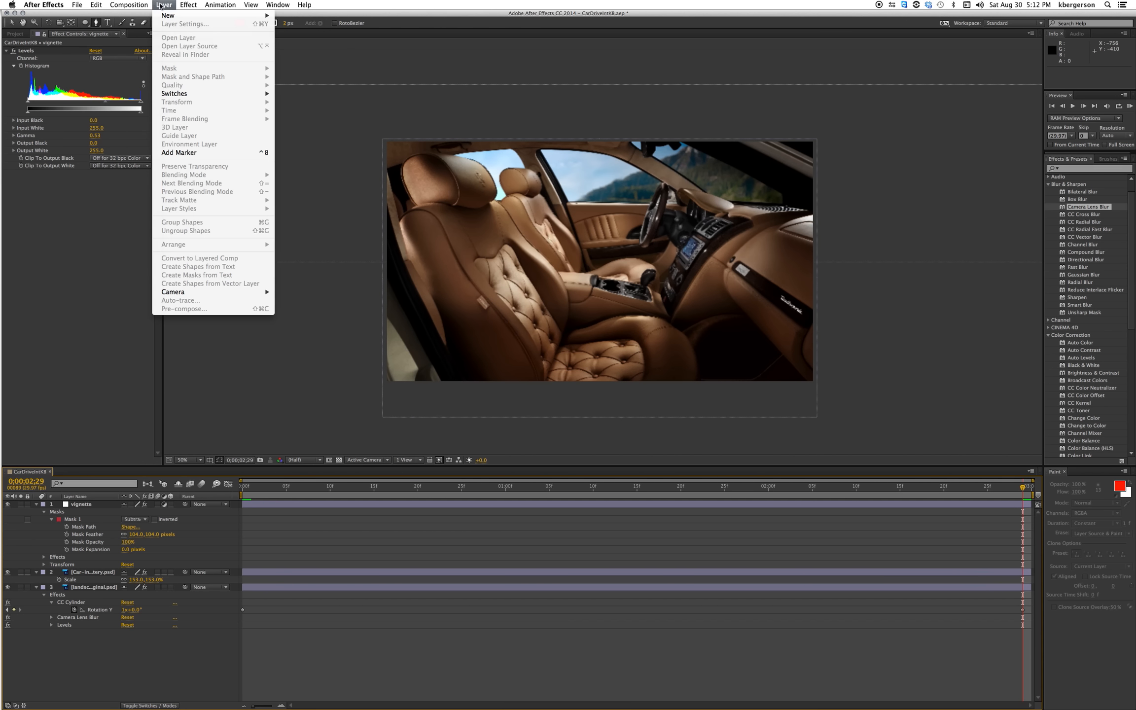
pyautogui.moveTo(236, 15)
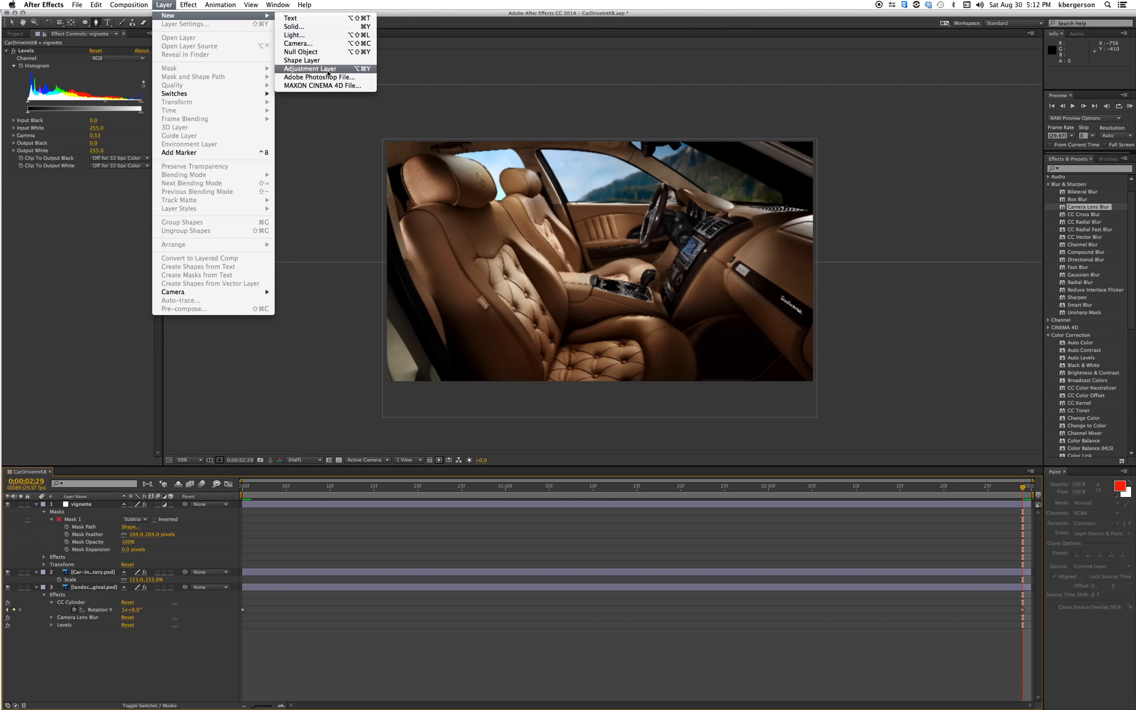
pyautogui.click(309, 69)
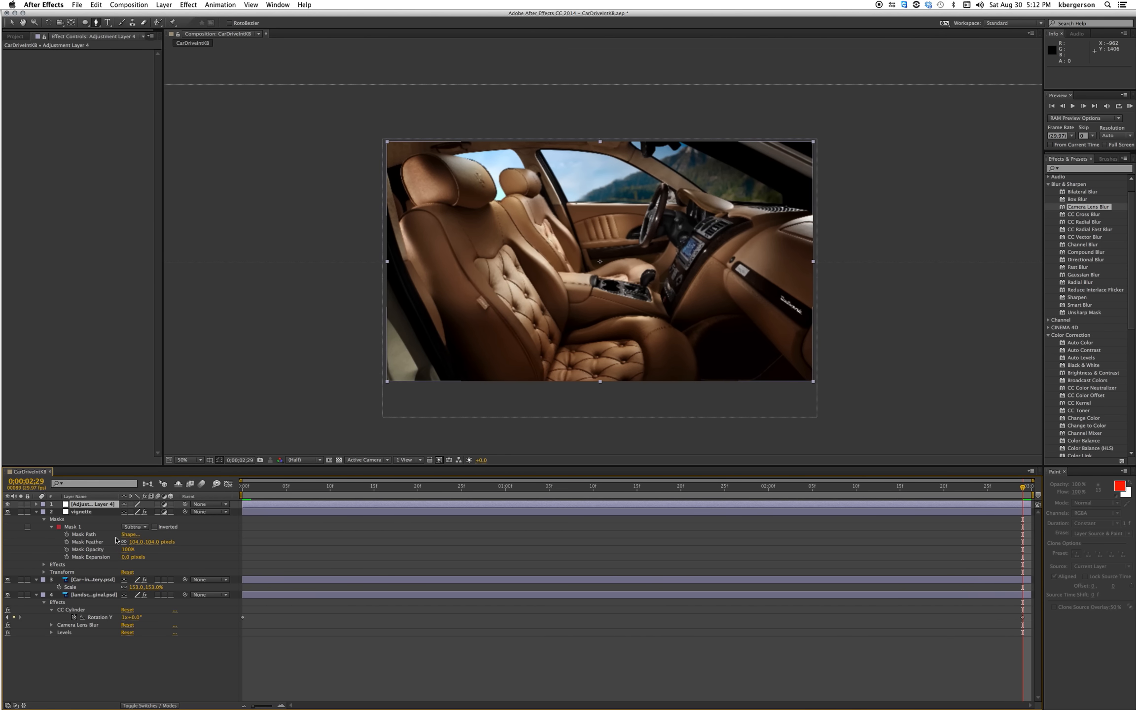
# - Rename the new adjustment layer as "soft focus" and apply the Camera Lens Blur effect to it
pyautogui.click(102, 504)
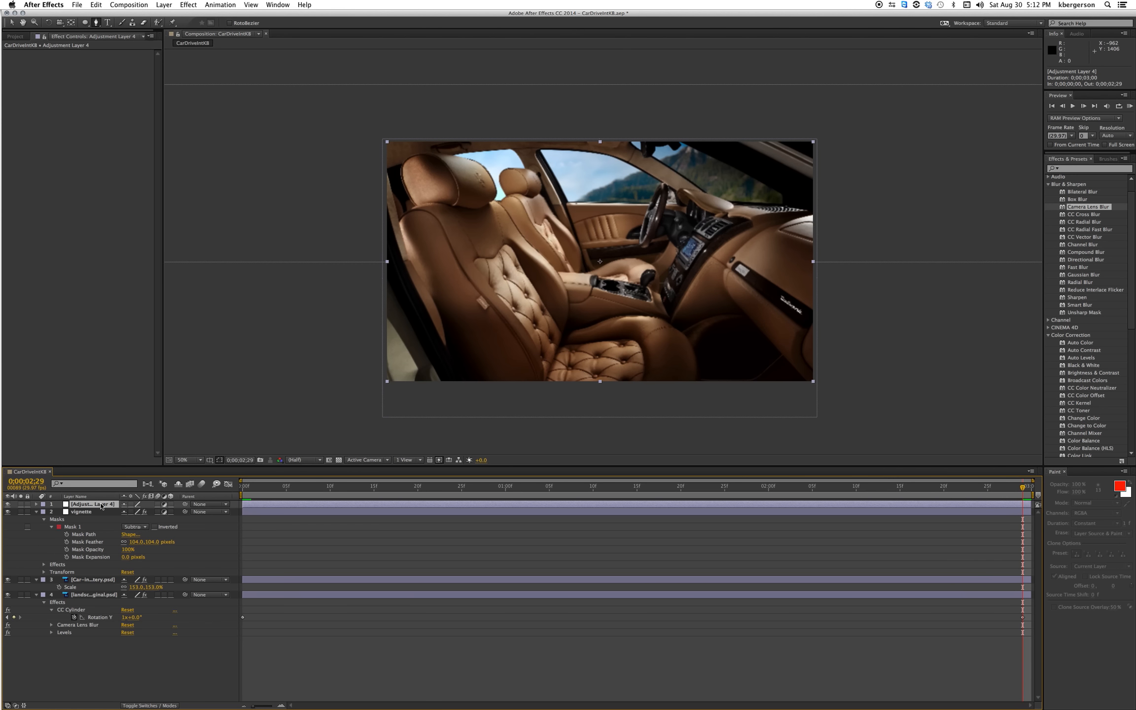
pyautogui.press('Return')
pyautogui.write('soft focus')
pyautogui.press('Return')
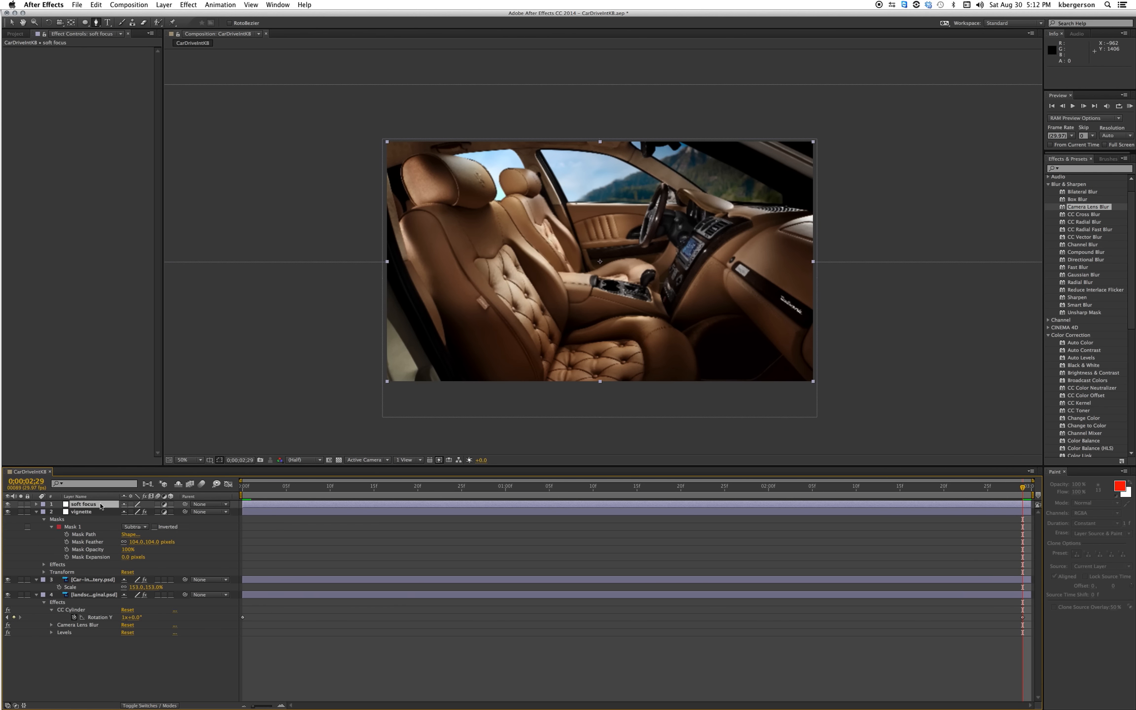
pyautogui.moveTo(1065, 208); pyautogui.dragTo(650, 506)
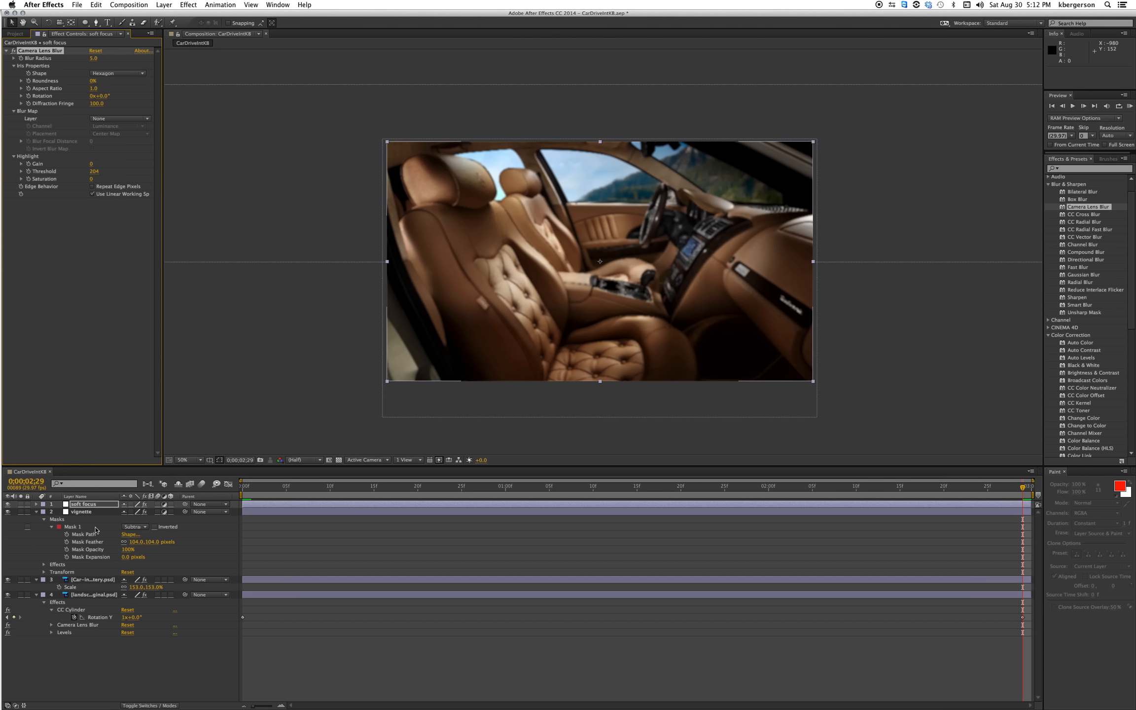
# - Draw a closed Pen mask on the soft focus layer around the image's lower half, with its upper edge curving down past the console, and hide its outline
pyautogui.click(105, 504)
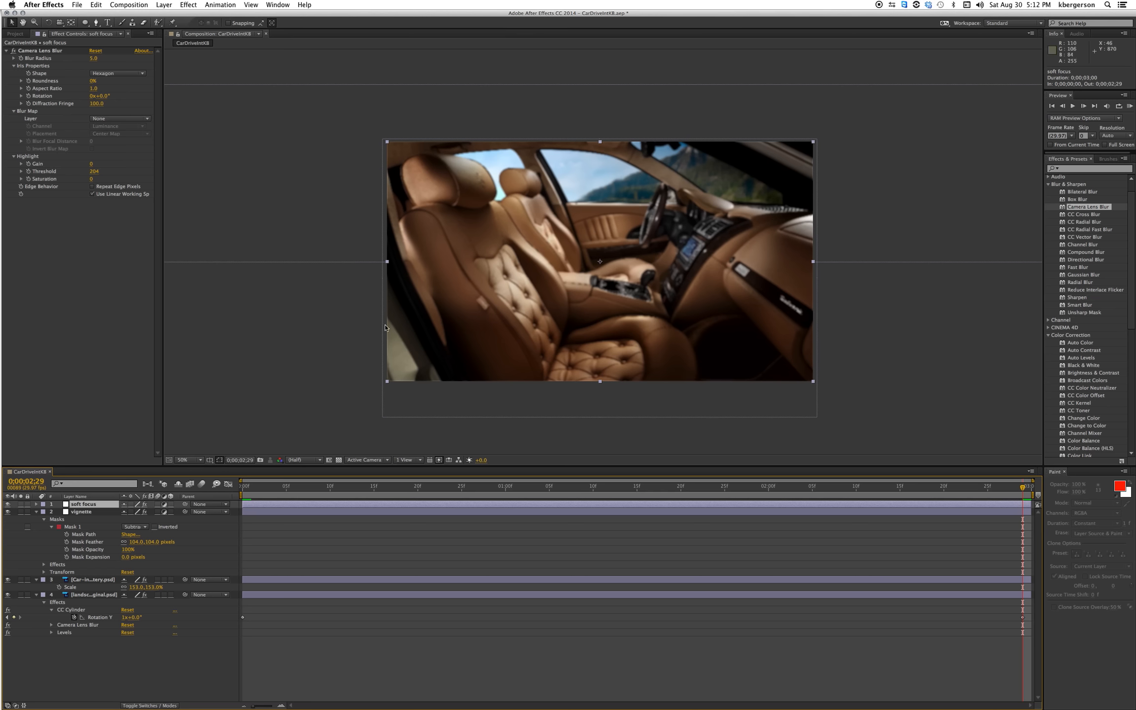
pyautogui.click(97, 23)
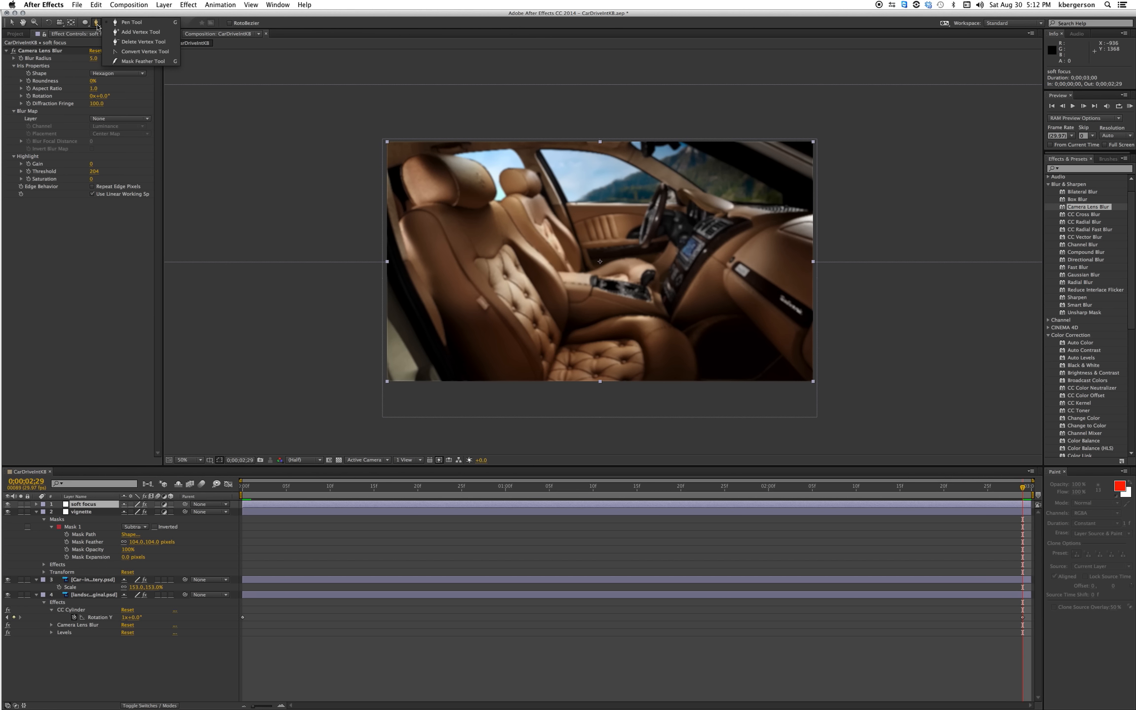
pyautogui.click(130, 22)
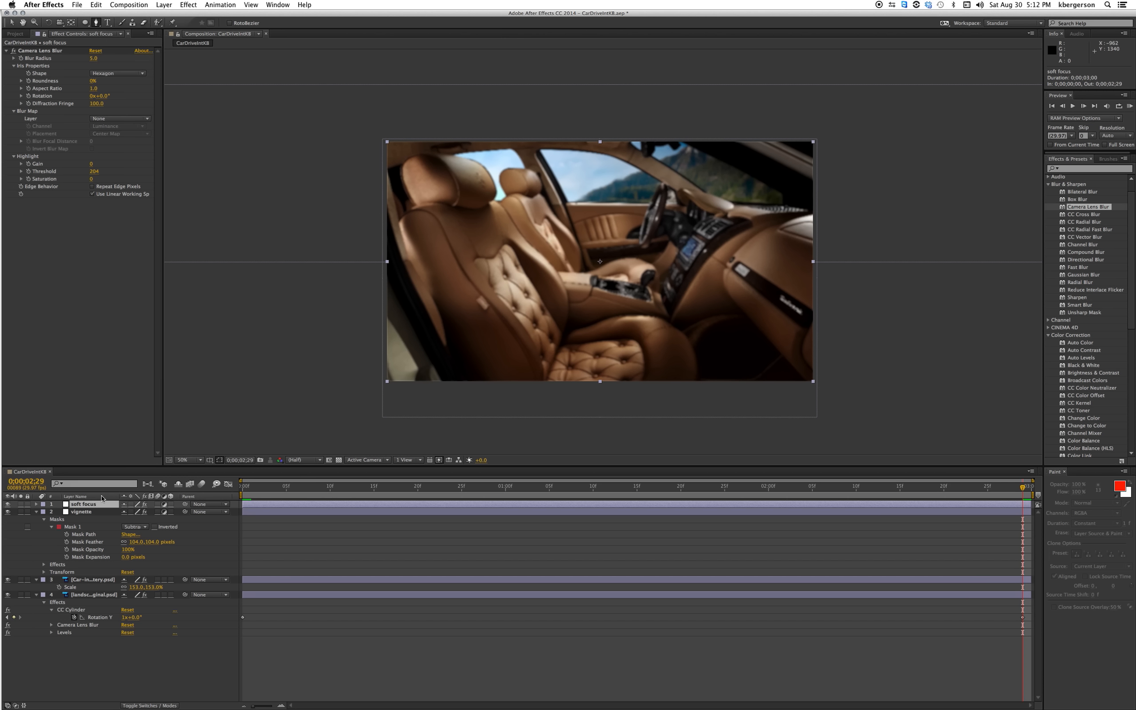
pyautogui.click(358, 246)
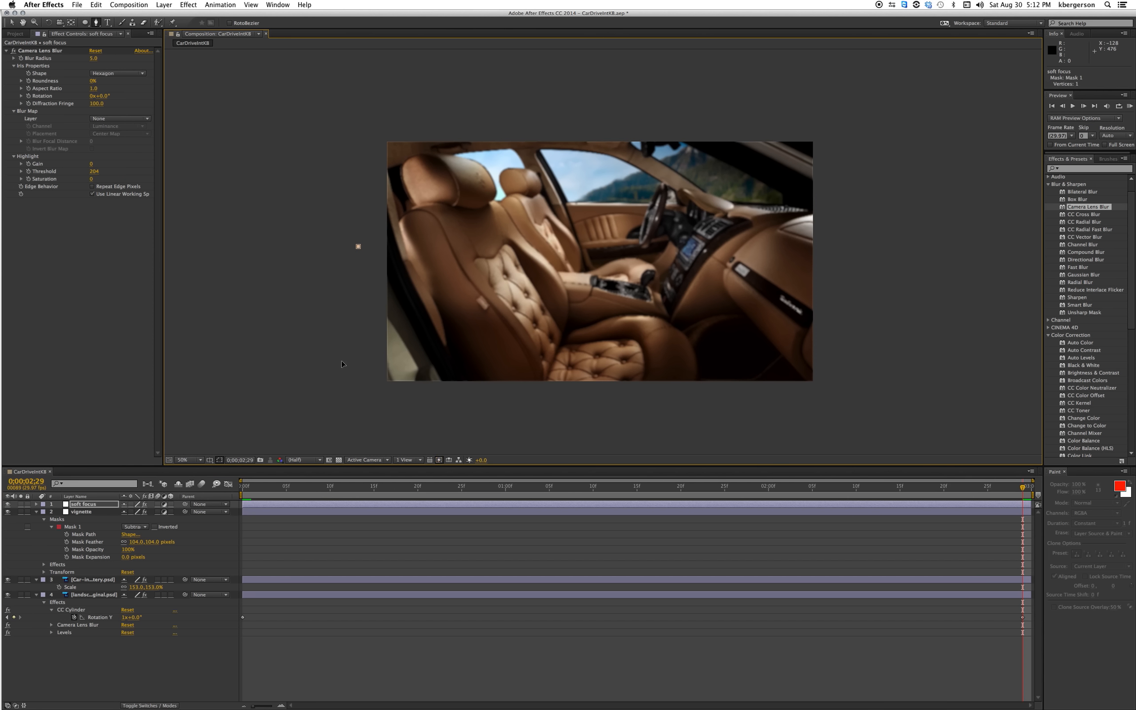
pyautogui.click(356, 416)
pyautogui.click(832, 414)
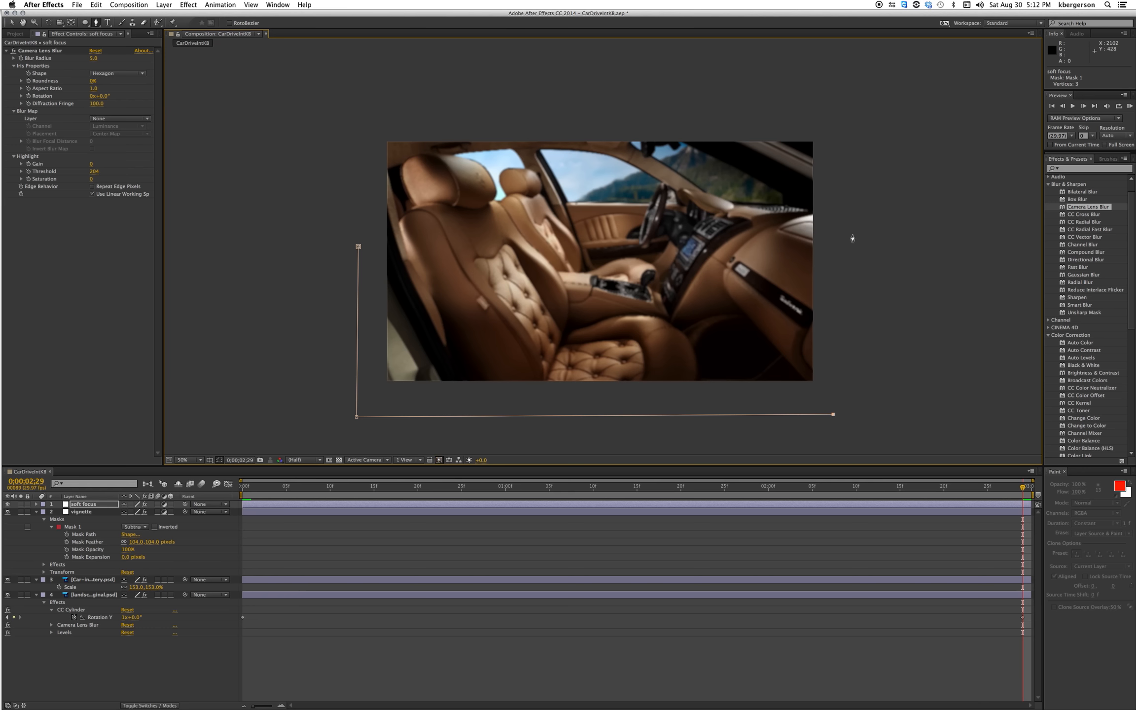
pyautogui.click(839, 246)
pyautogui.moveTo(599, 282); pyautogui.dragTo(428, 274)
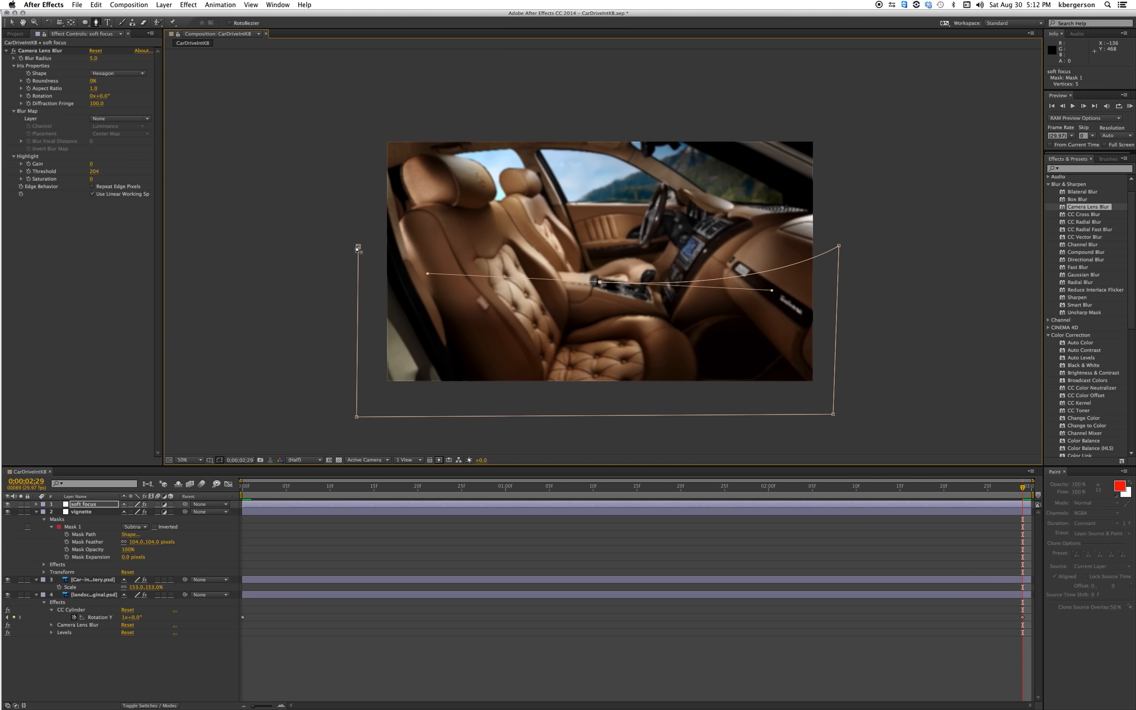
pyautogui.click(358, 247)
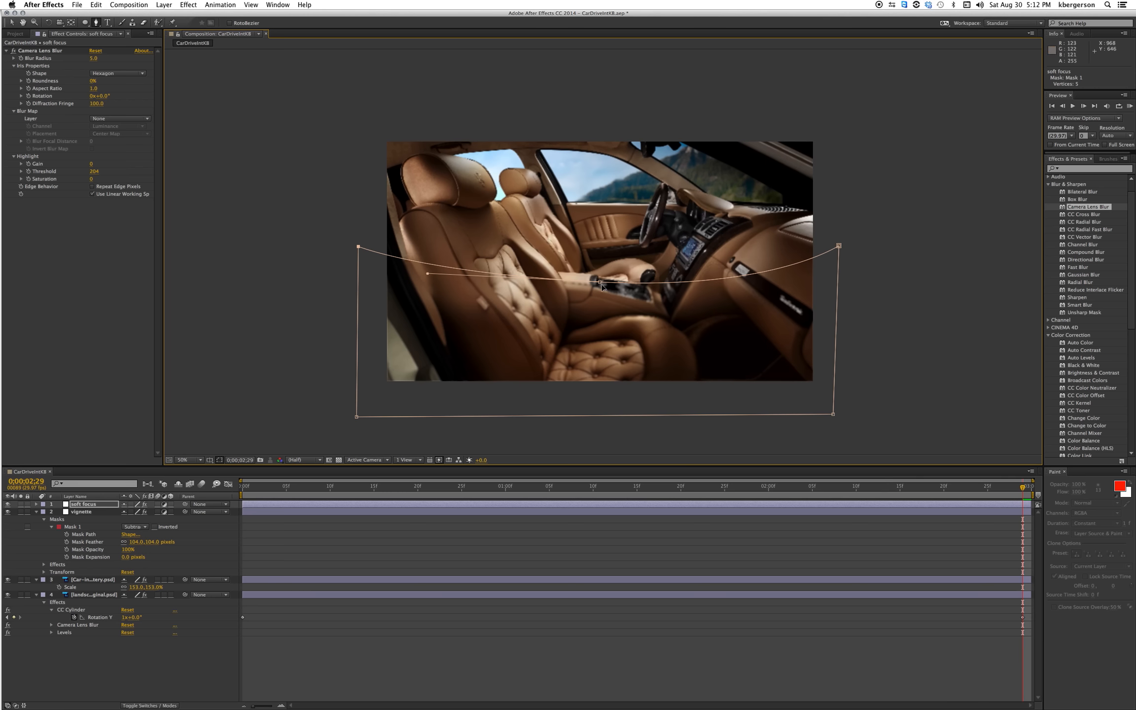
pyautogui.moveTo(601, 285); pyautogui.dragTo(593, 291)
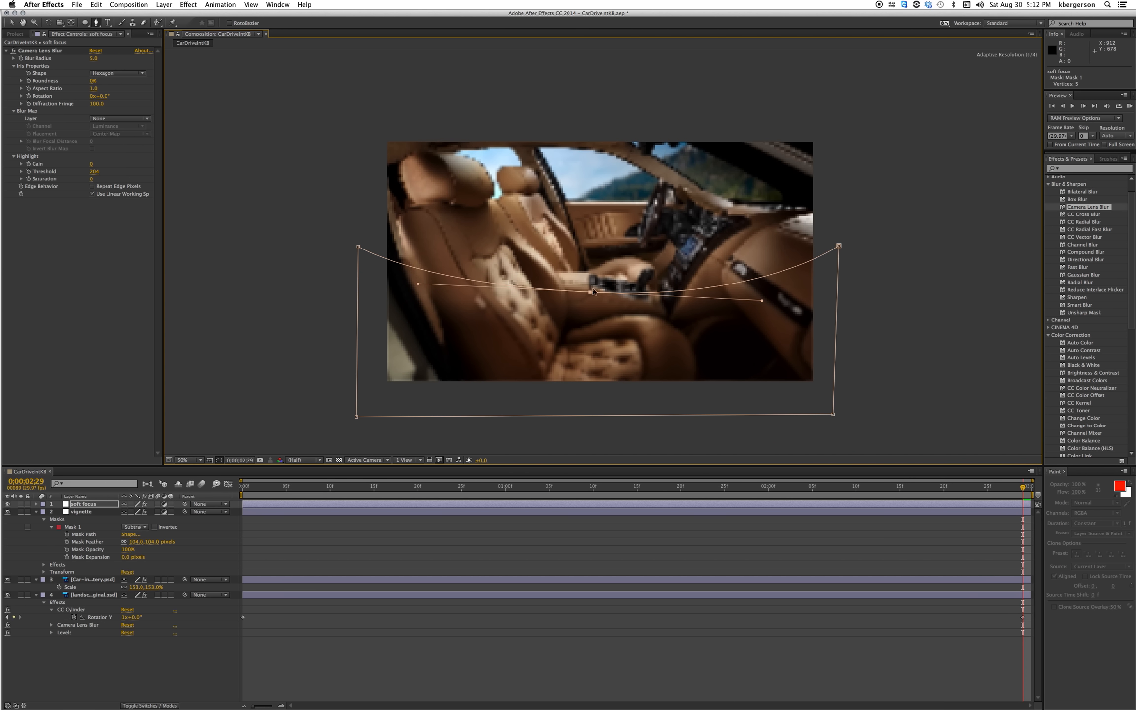
pyautogui.click(220, 460)
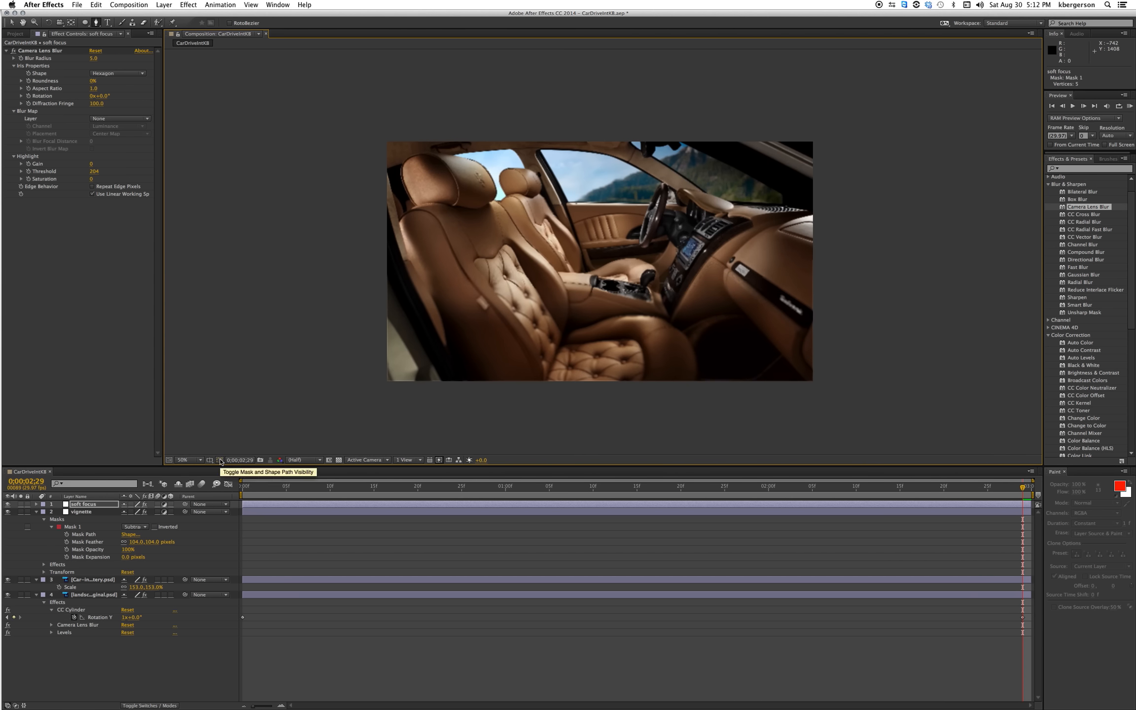
# - Set the soft focus layer's Camera Lens Blur radius to 10
pyautogui.click(84, 505)
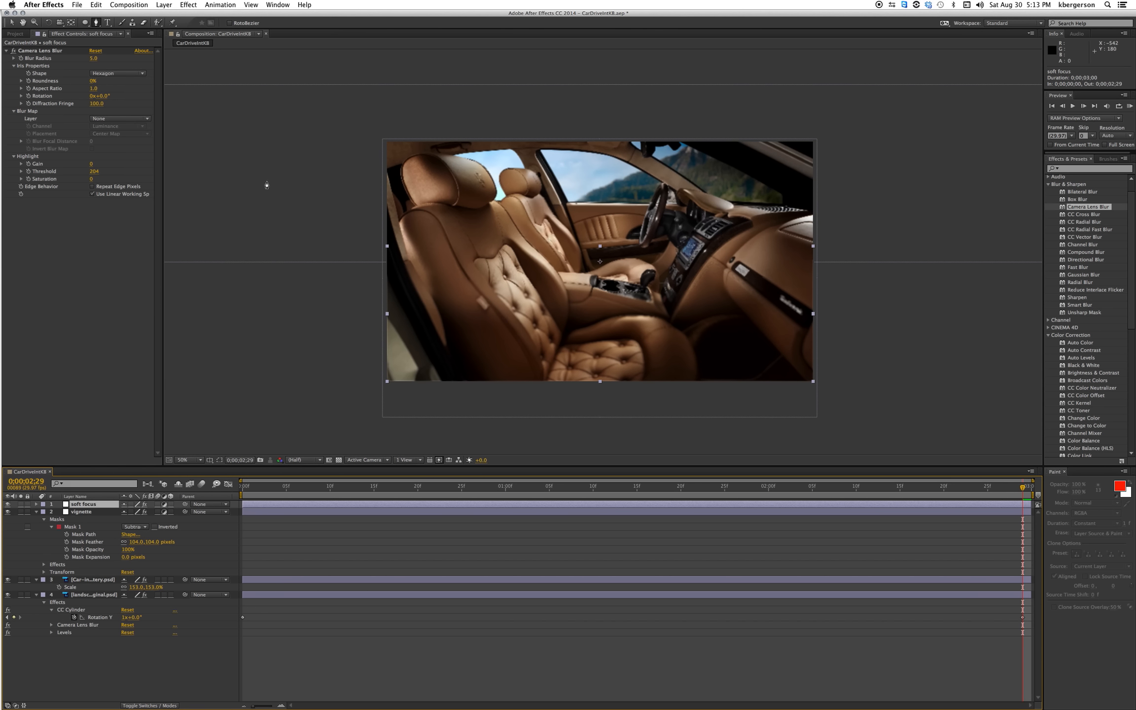
pyautogui.click(94, 58)
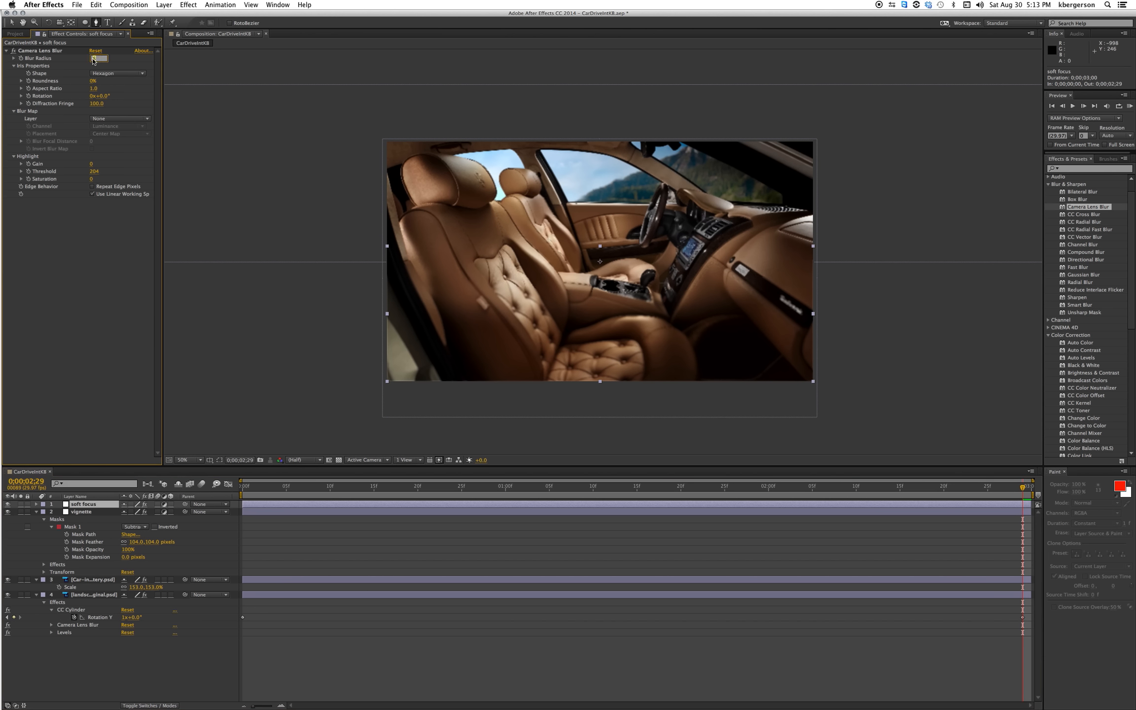
pyautogui.write('10')
pyautogui.press('Return')
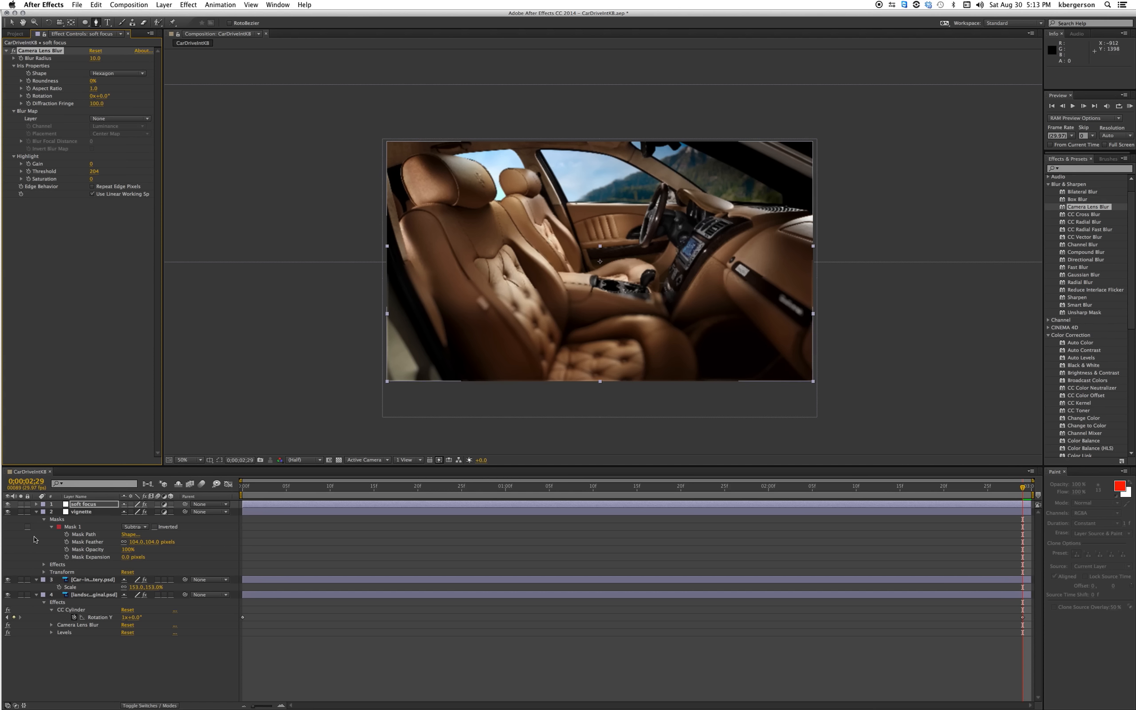
# - Feather the soft focus layer's mask by 89 pixels
pyautogui.click(89, 504)
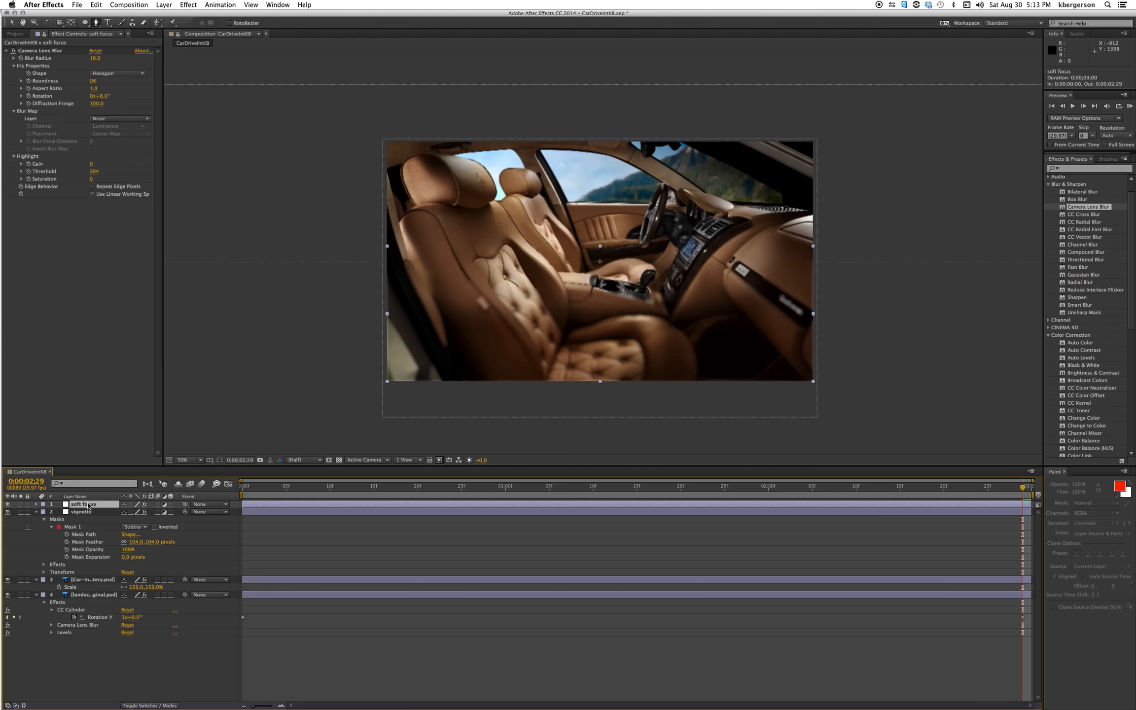
pyautogui.press('f')
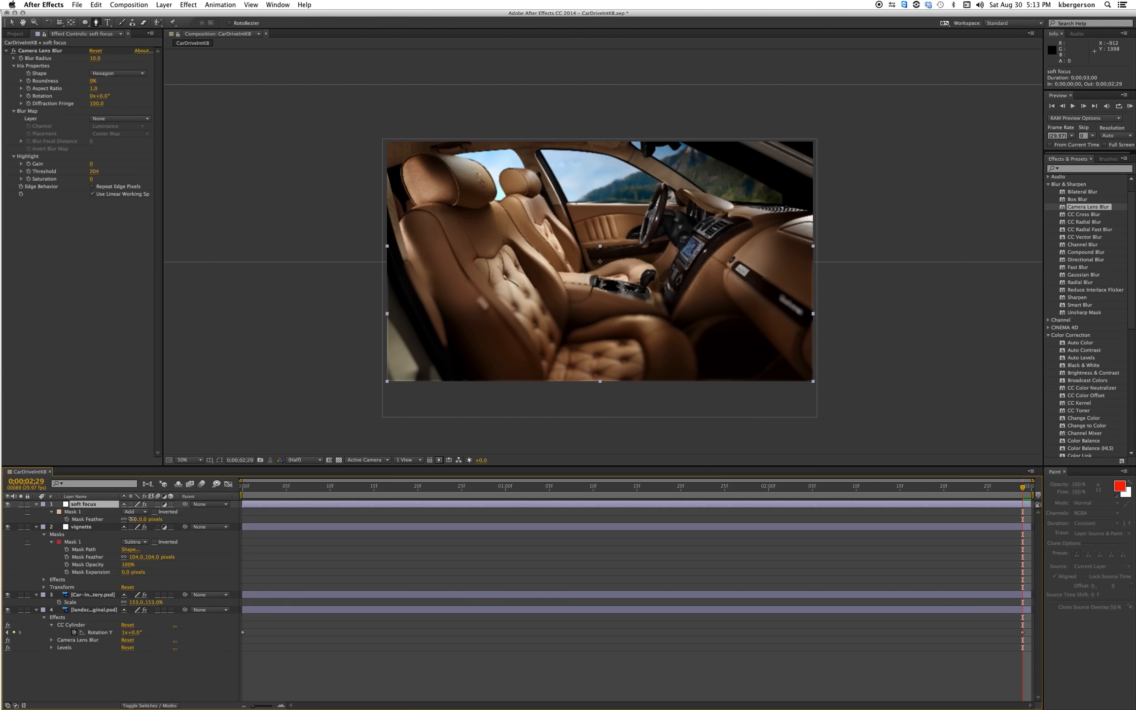
pyautogui.moveTo(132, 519); pyautogui.dragTo(148, 520)
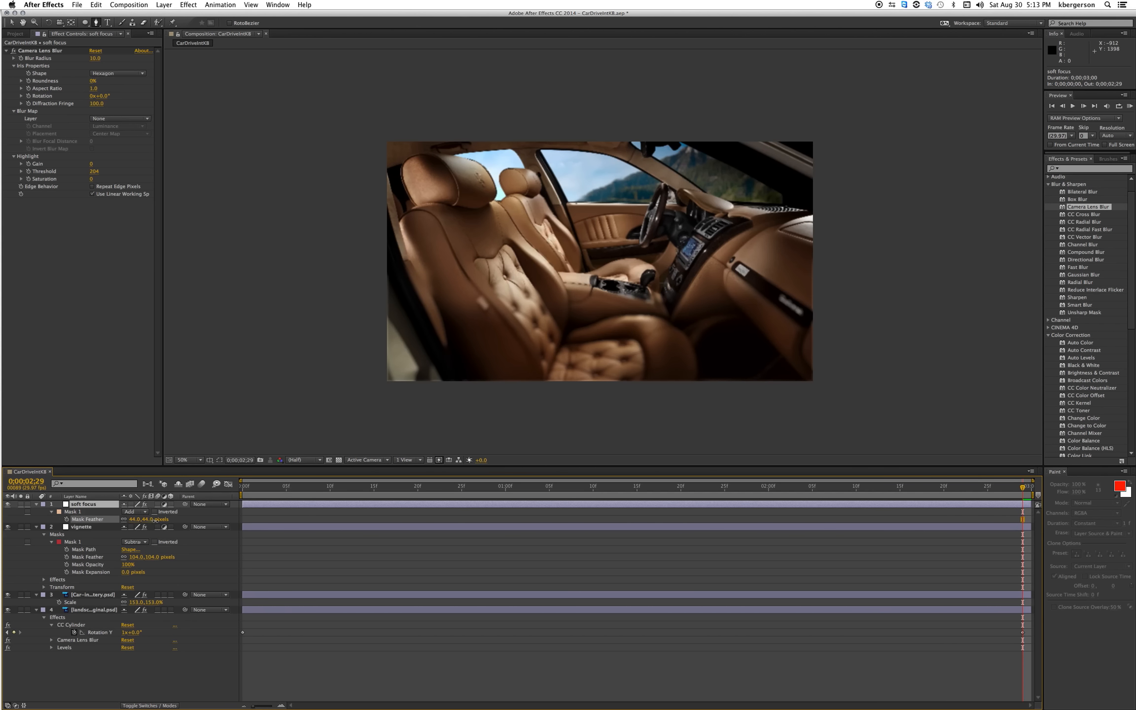
pyautogui.moveTo(176, 525); pyautogui.dragTo(176, 524)
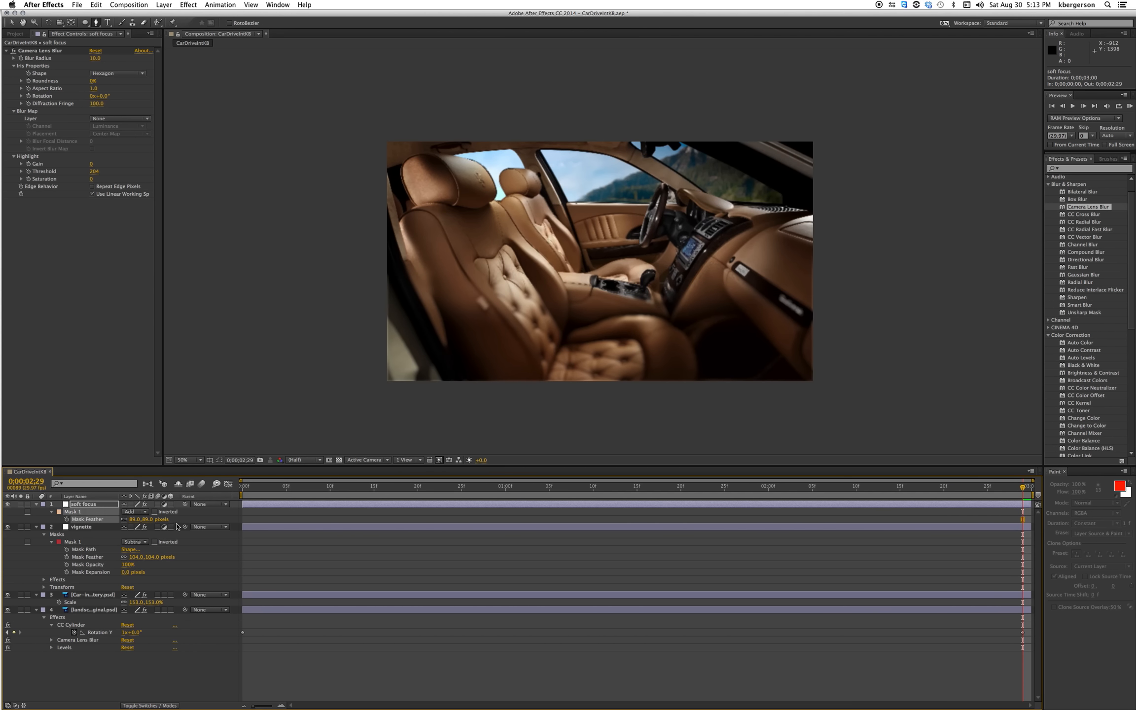
# - Compare the image with the soft focus layer hidden and shown, and play a RAM preview of the composition
pyautogui.click(7, 504)
pyautogui.click(7, 504)
pyautogui.click(7, 504)
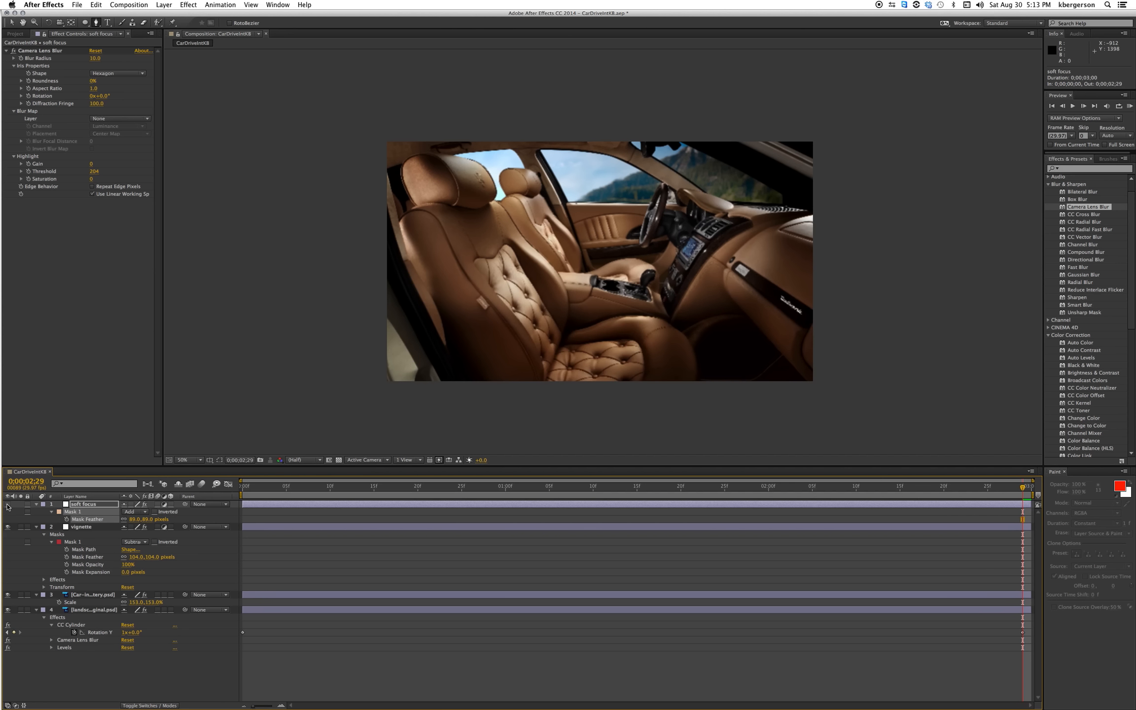
pyautogui.click(7, 505)
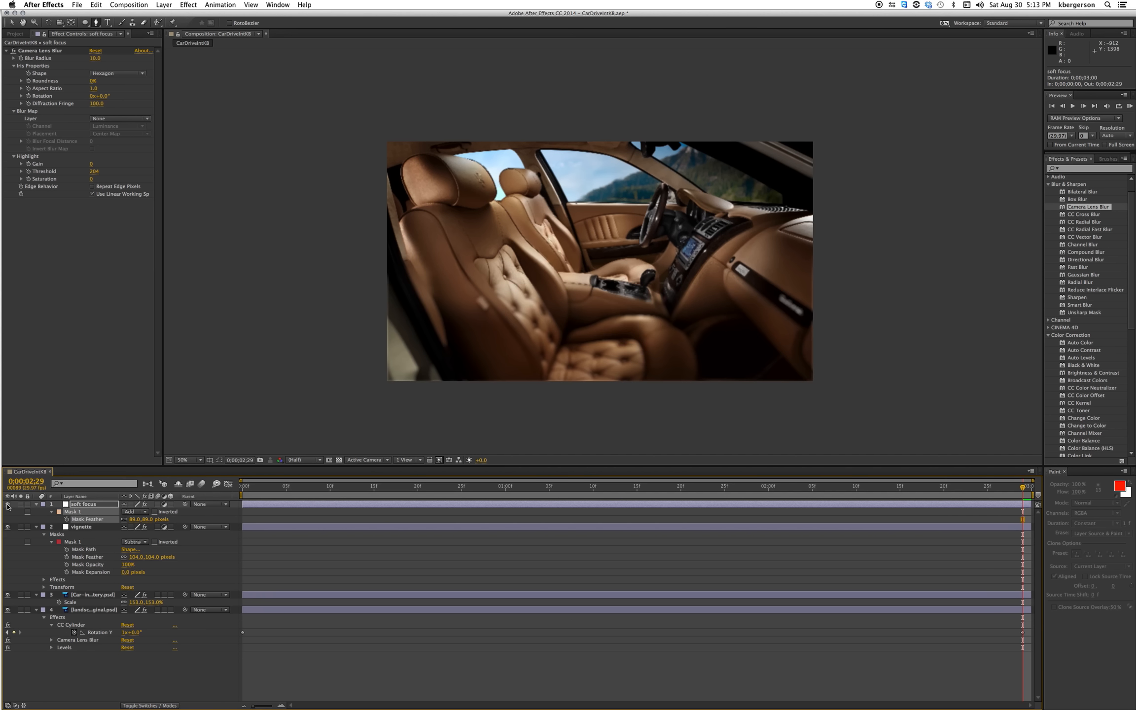
pyautogui.press('KP_0')
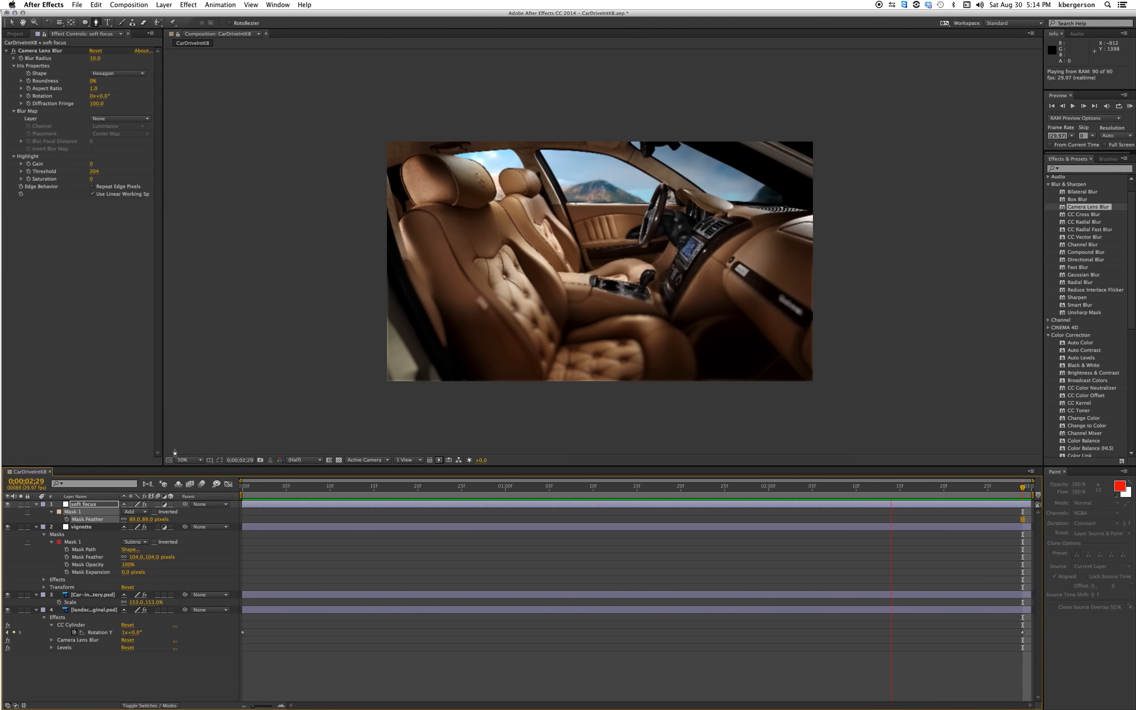
pyautogui.press('space')
# - Queue the composition as a pre-render, with its output saved as CarDriveIntKB.mov in the CarDrivingInt folder on the Desktop
pyautogui.click(128, 5)
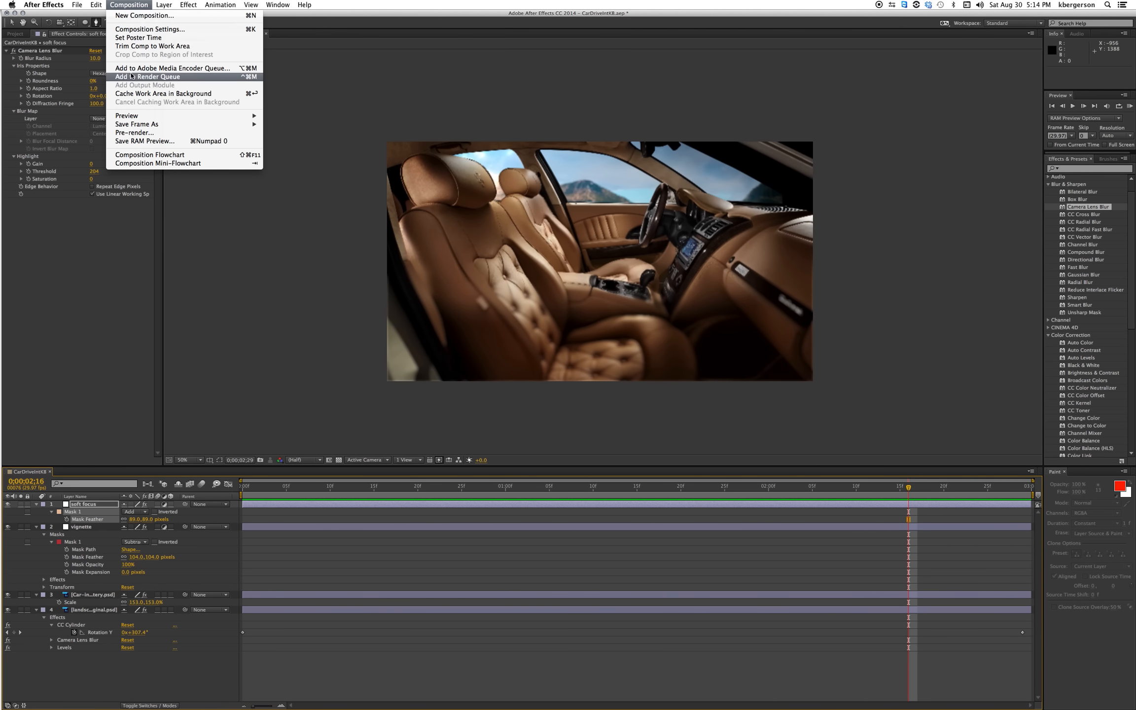
pyautogui.click(143, 141)
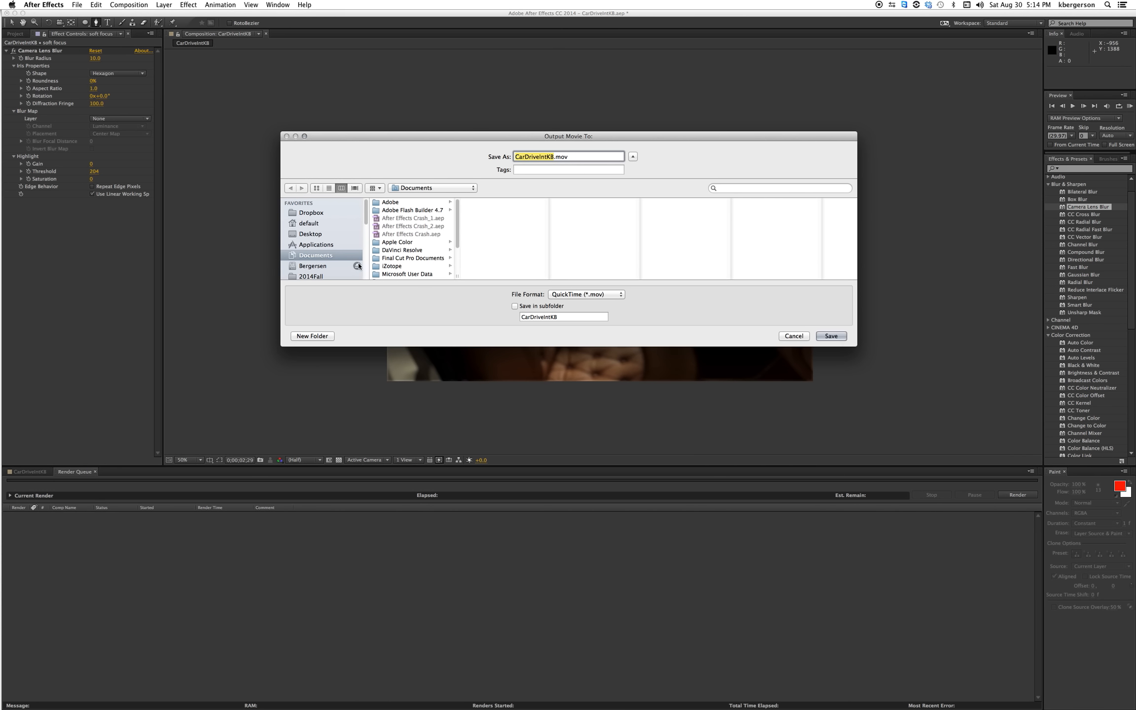
pyautogui.click(309, 233)
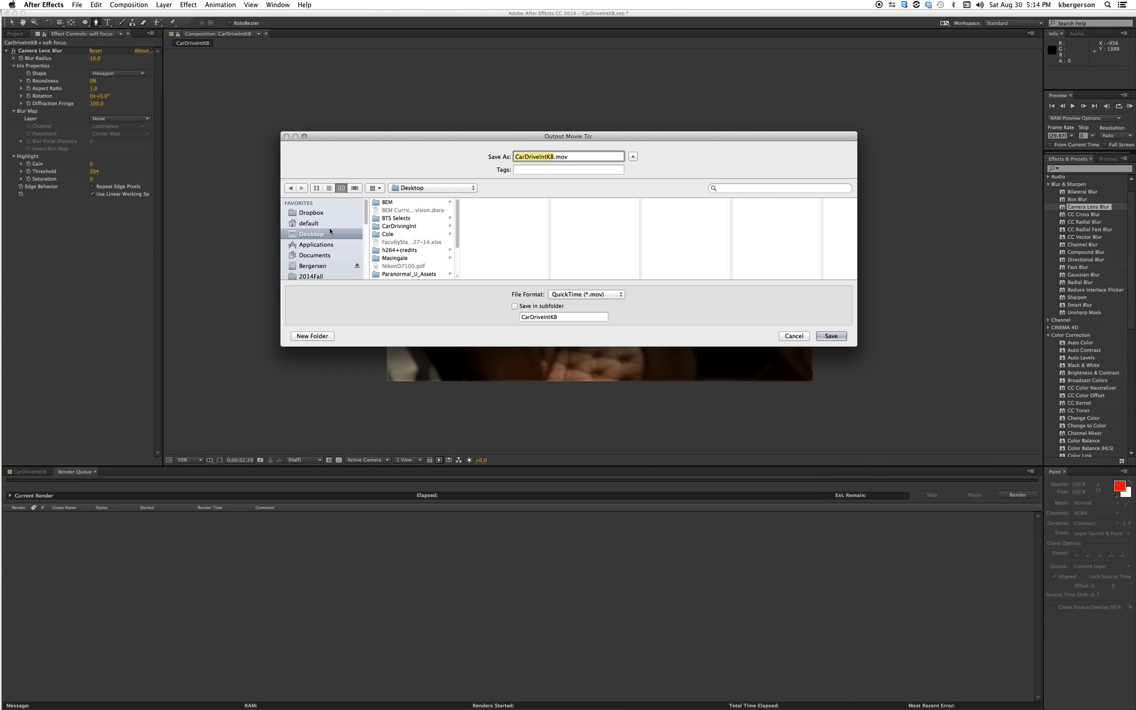
pyautogui.click(413, 226)
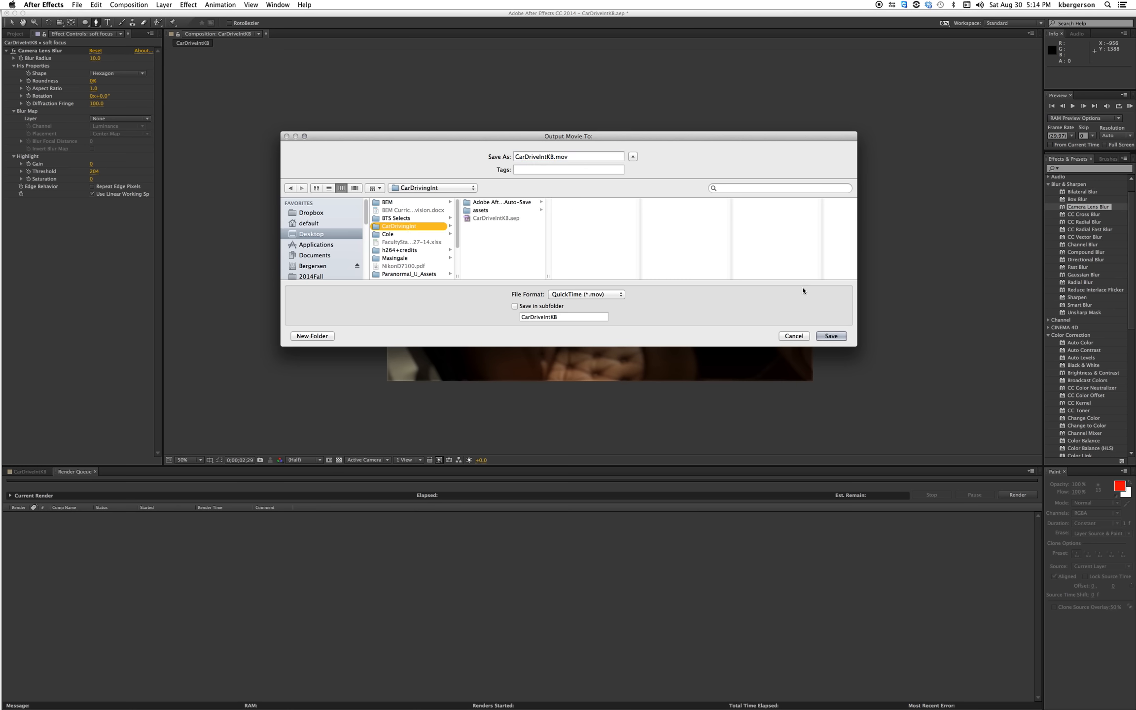
pyautogui.click(822, 339)
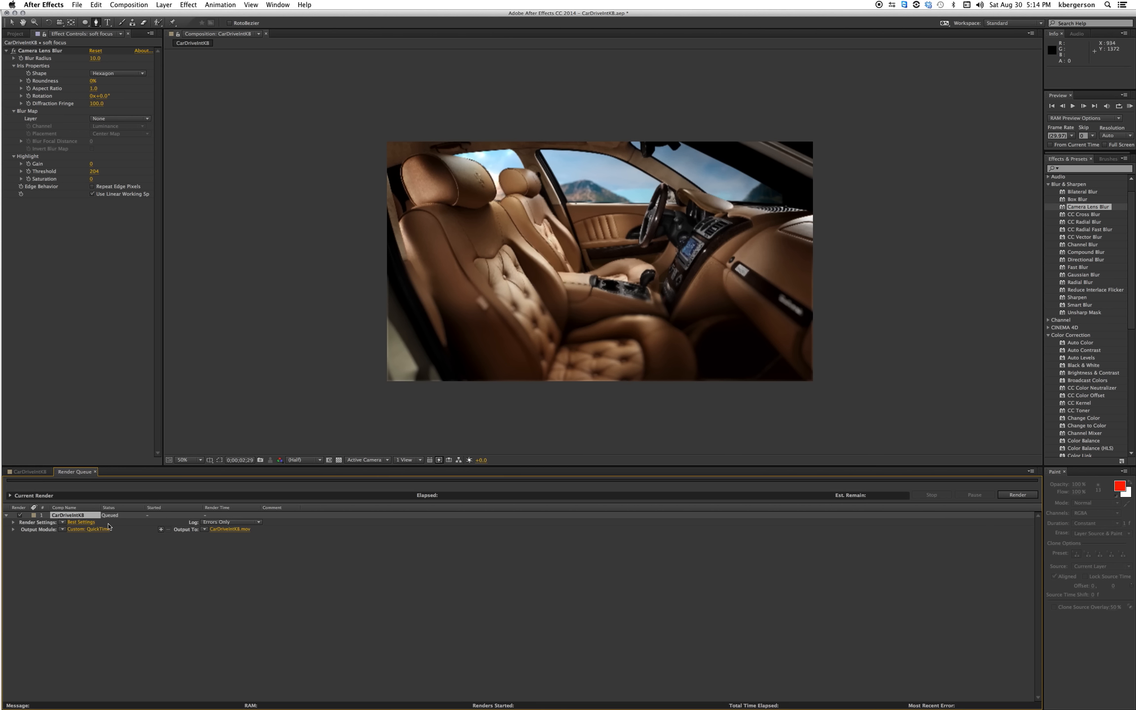
# - Set the queued item's QuickTime output module to use the H.264 video codec
pyautogui.click(91, 530)
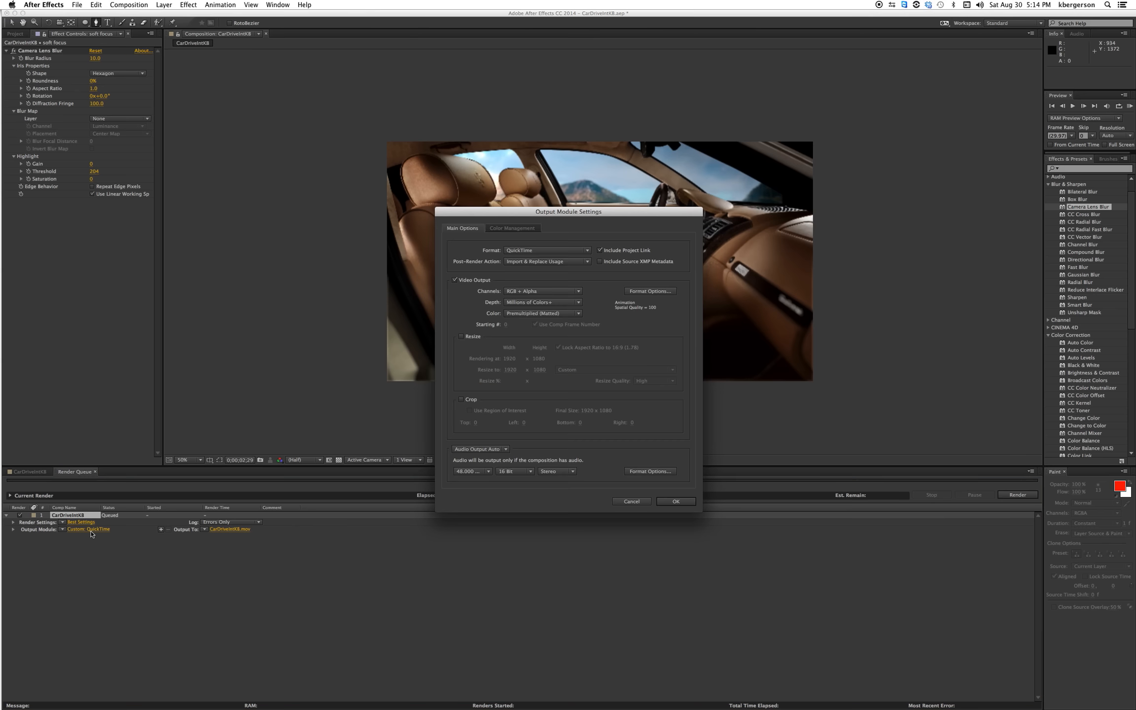
pyautogui.click(650, 292)
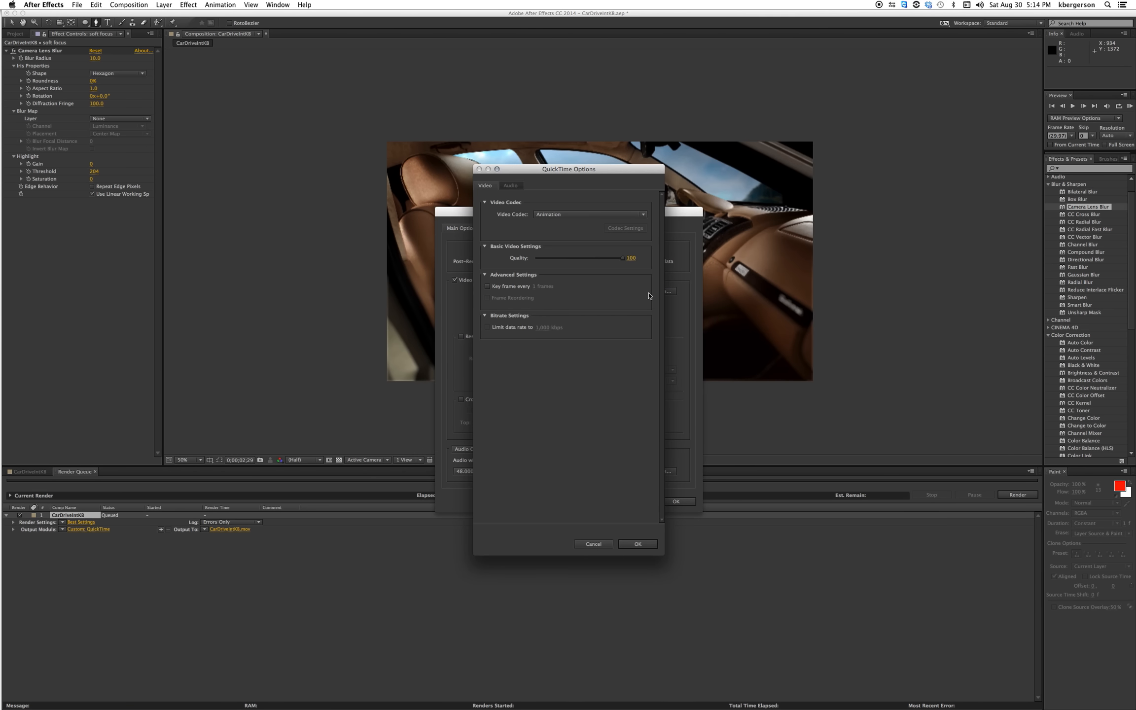
pyautogui.click(631, 215)
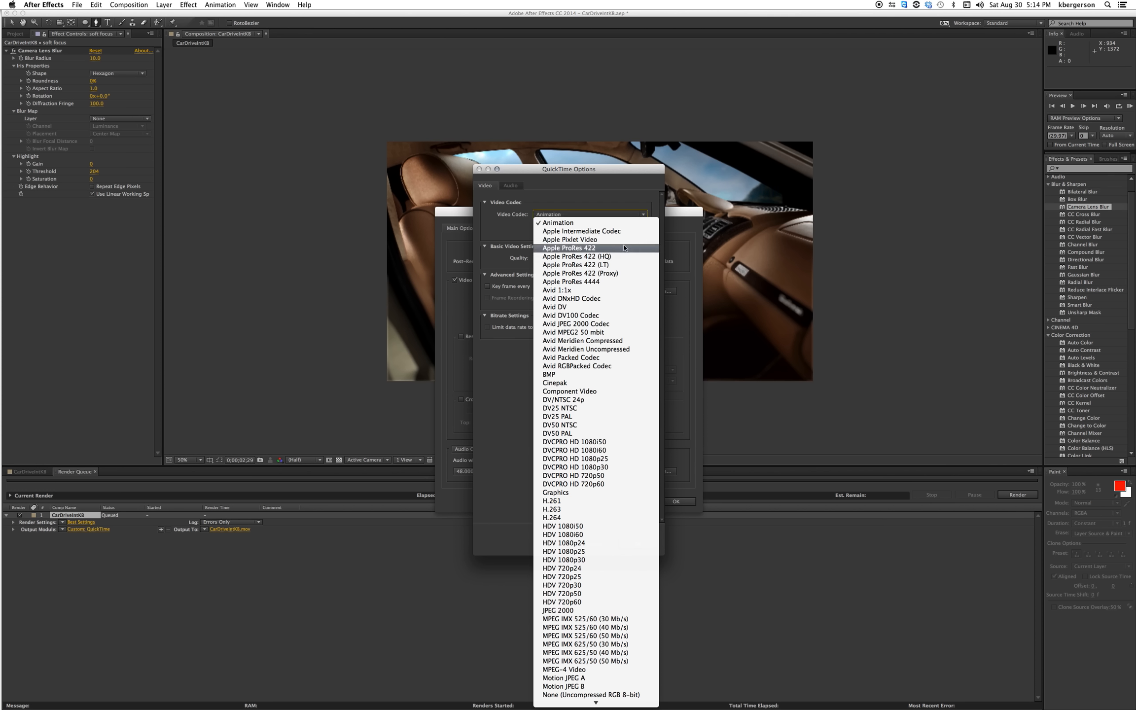
pyautogui.click(574, 518)
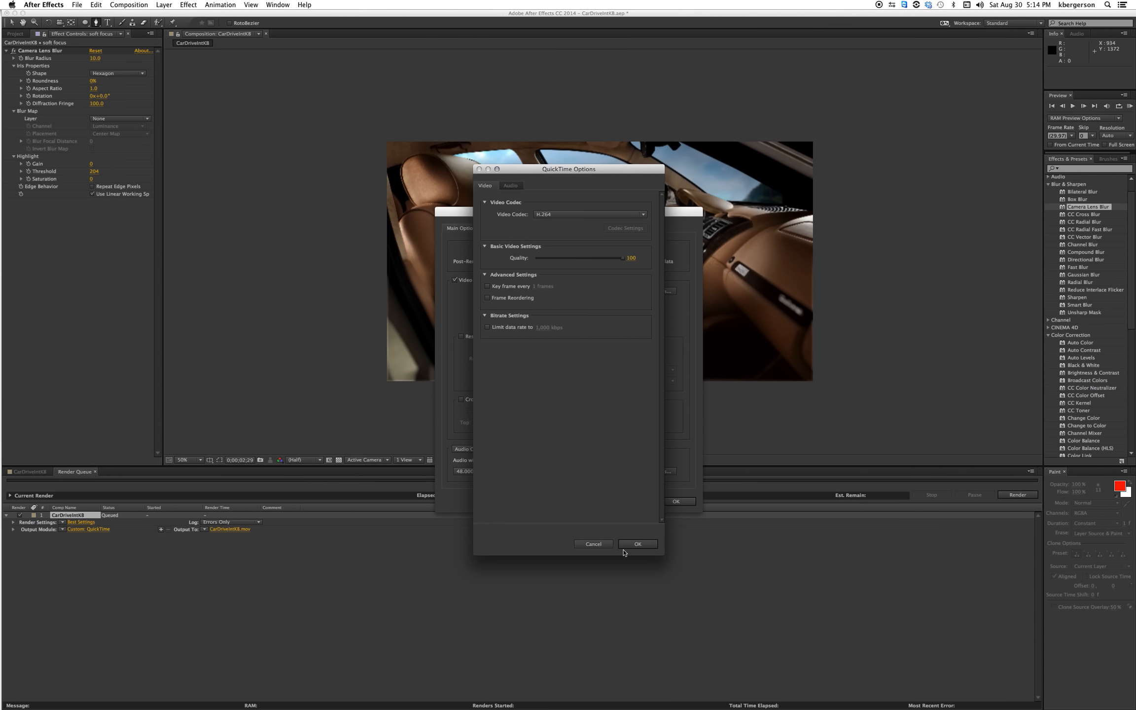
pyautogui.click(647, 544)
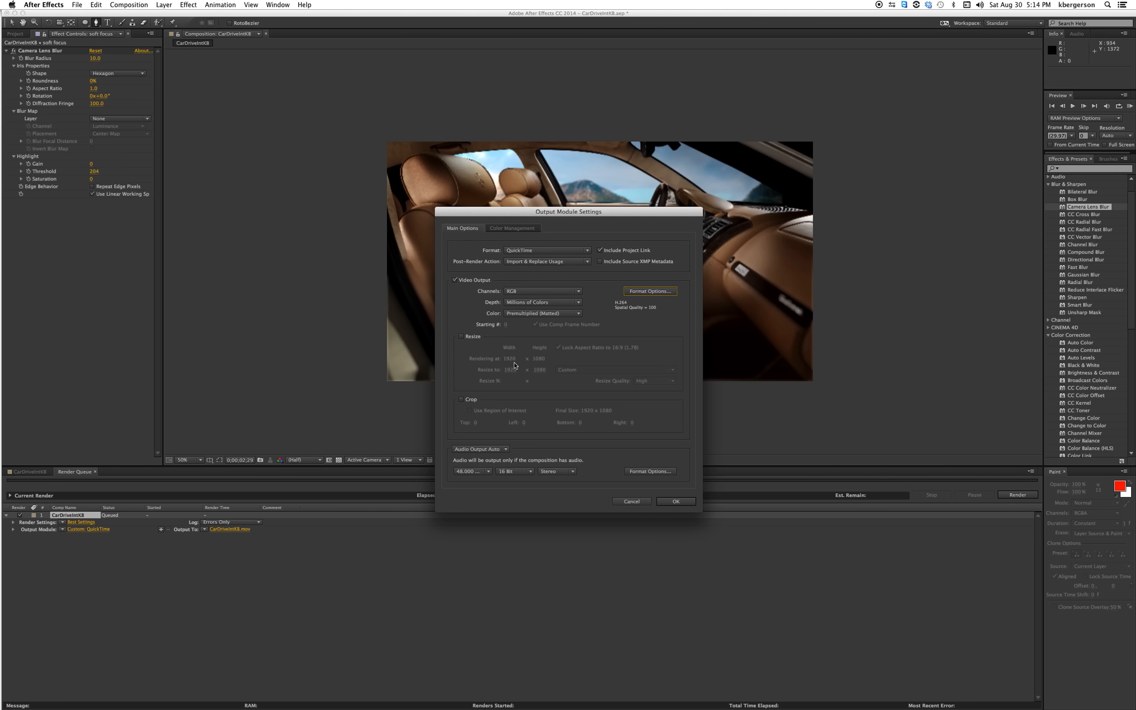
pyautogui.click(684, 501)
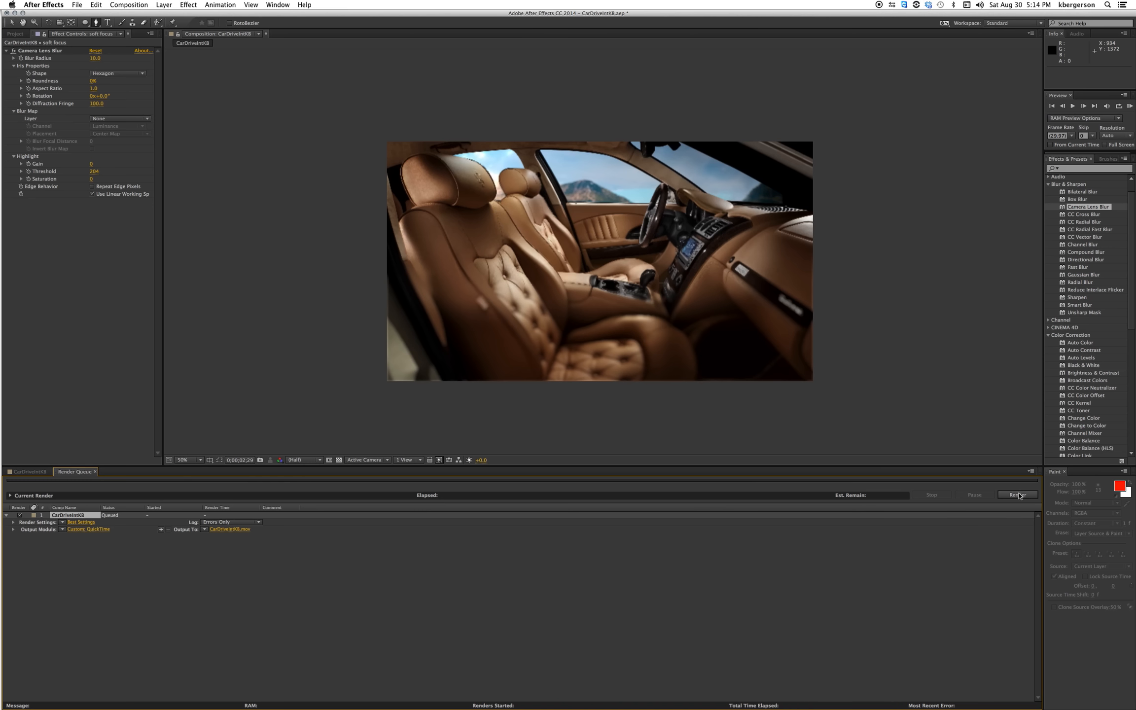